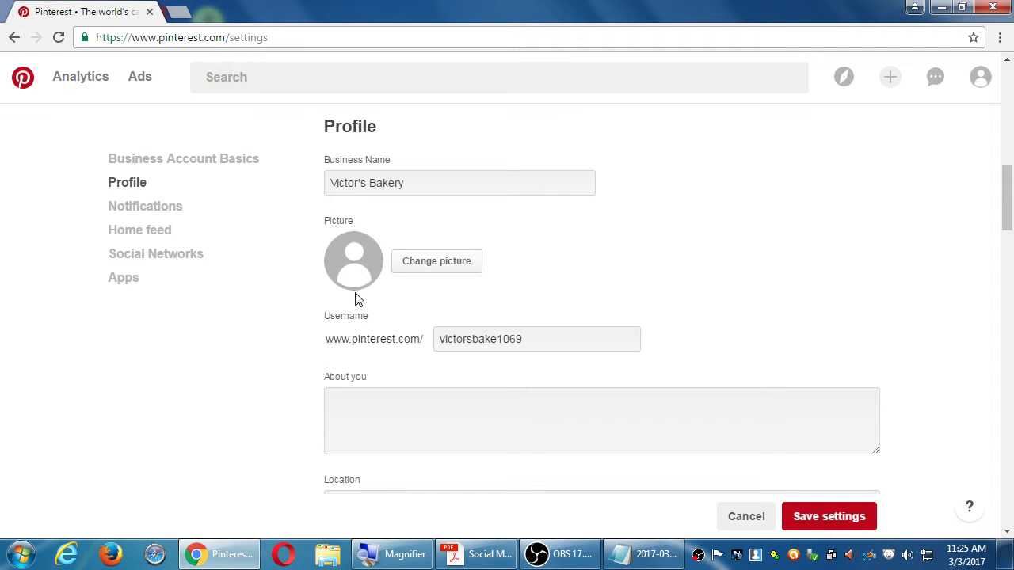
Step: Replace the profile username with 'victorsbakery' and save, which is rejected as already taken
scroll(516, 294, down, 1)
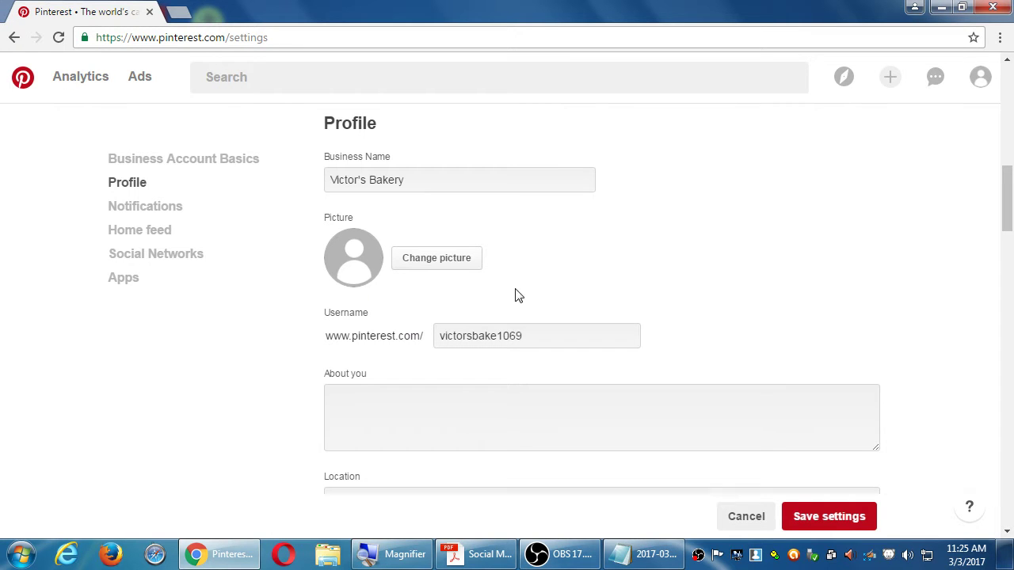
drag(567, 298, 350, 306)
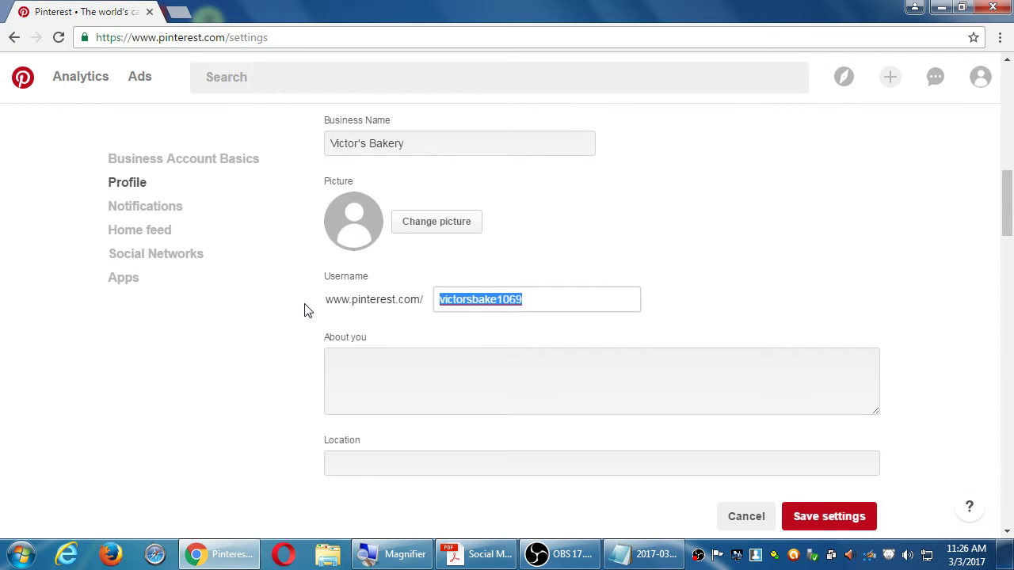
text(victorsbakery)
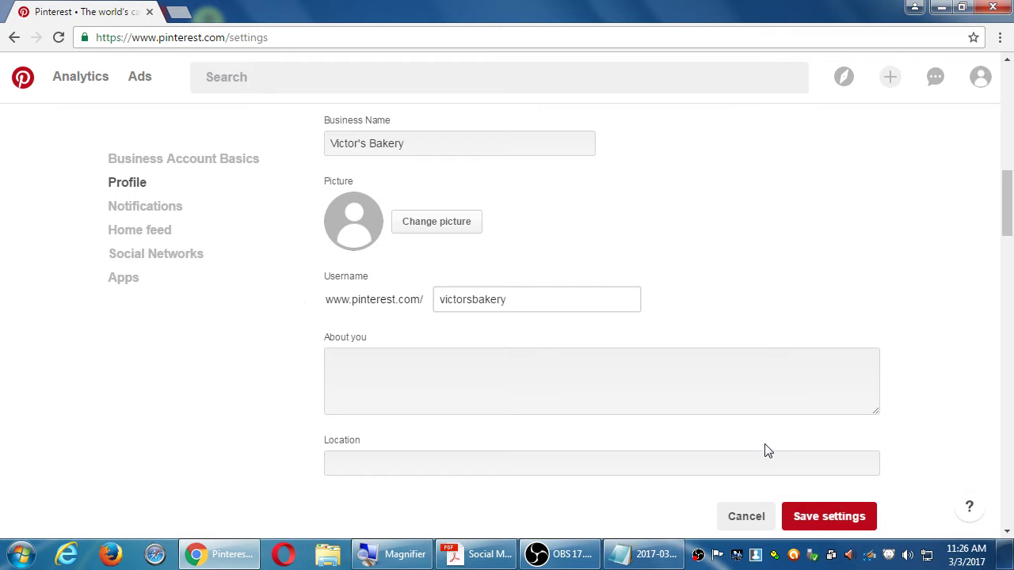
click(811, 516)
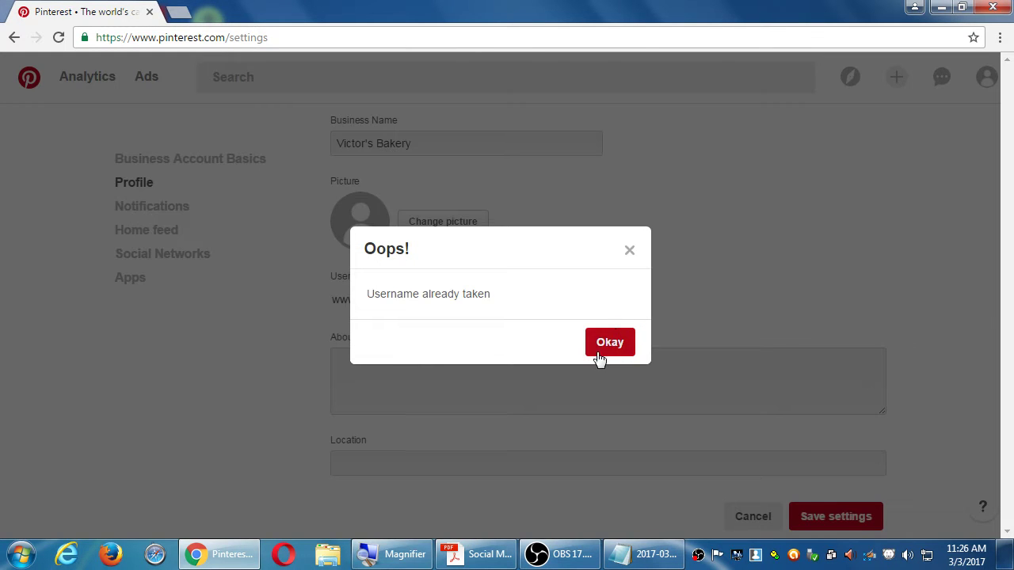
click(607, 342)
click(561, 305)
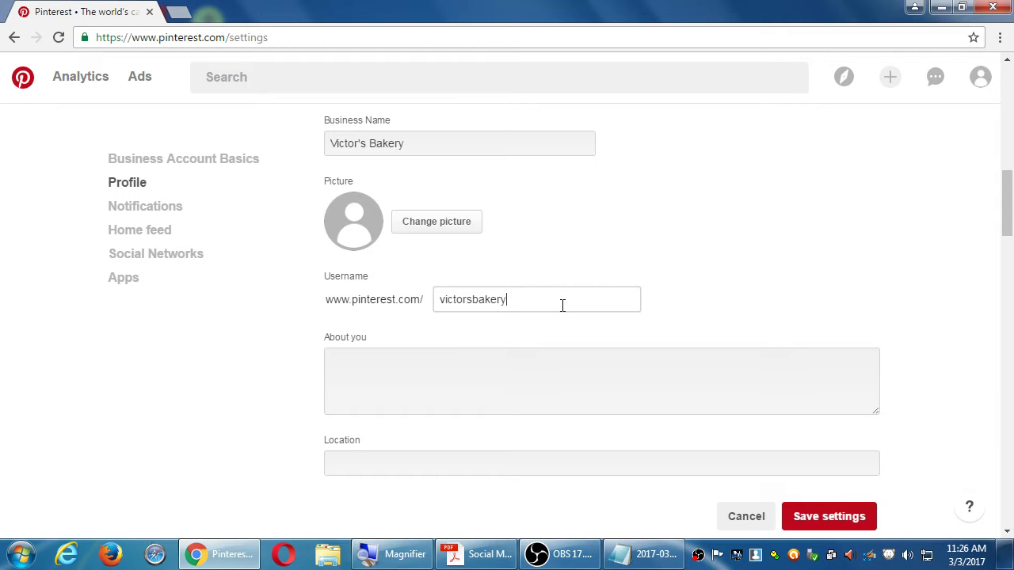
text(244555666667777)
click(824, 520)
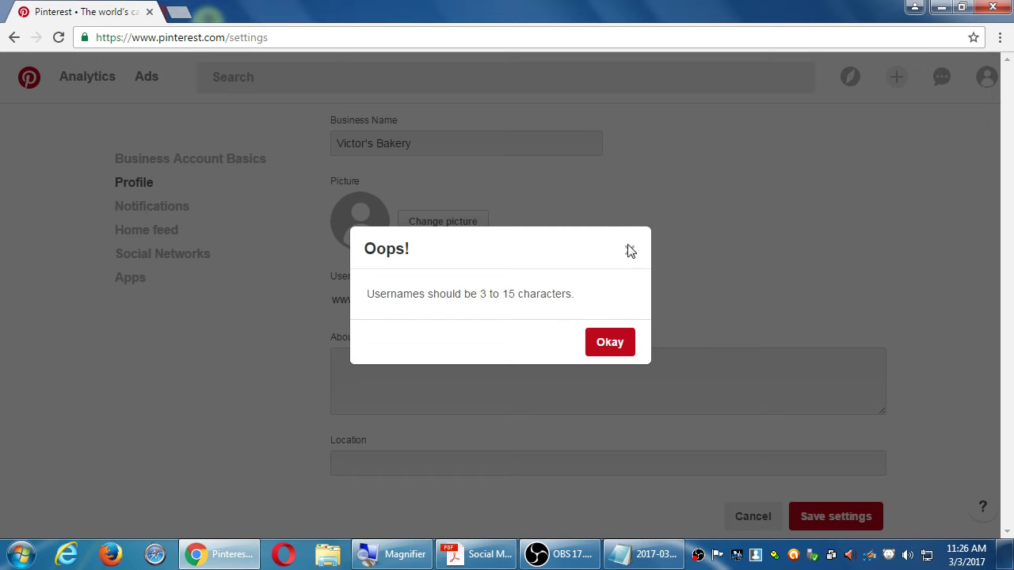
Step: Dismiss the username length errors after retrying the save
click(631, 249)
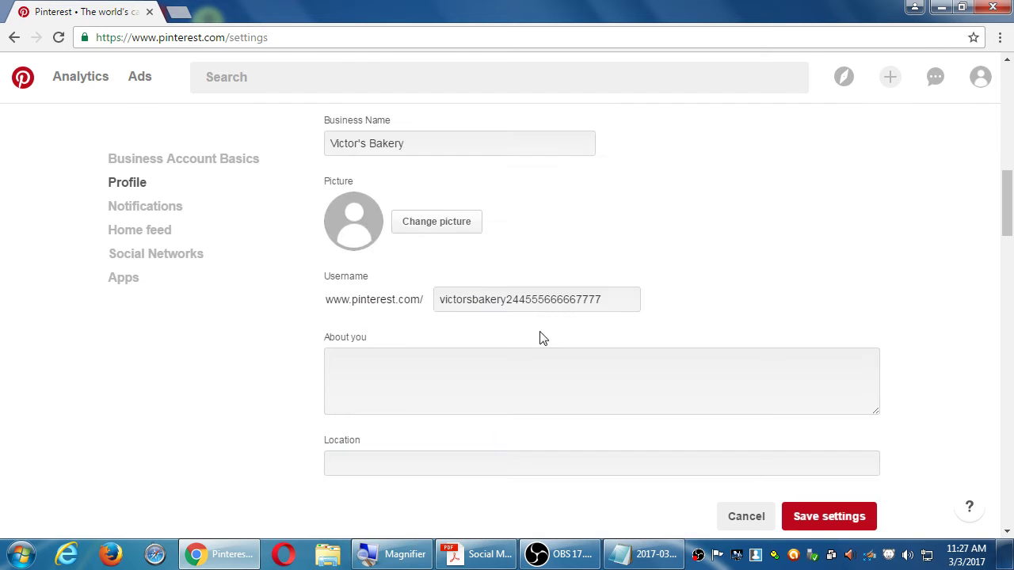
scroll(686, 369, down, 20)
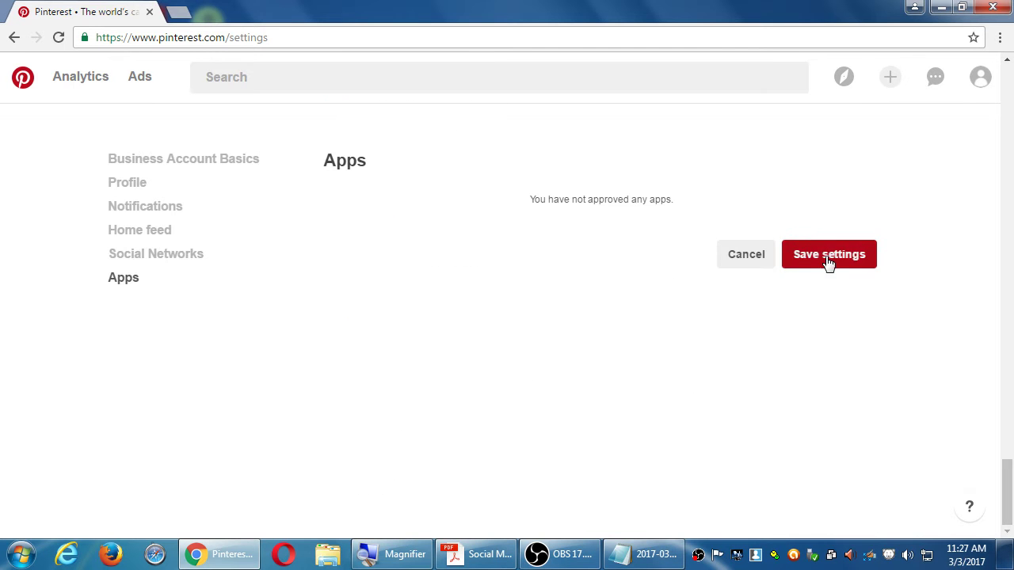
click(828, 257)
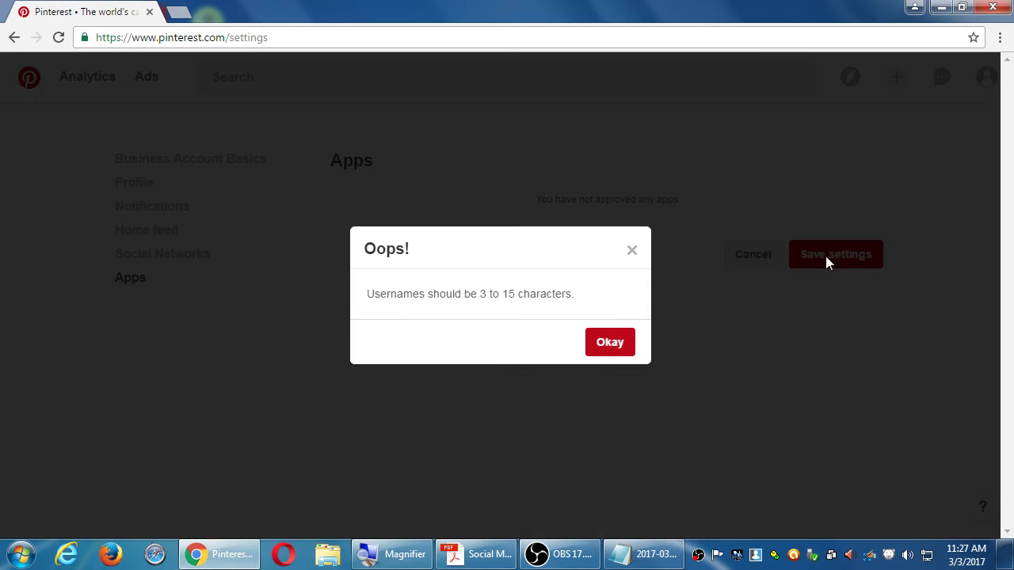
click(626, 344)
click(617, 350)
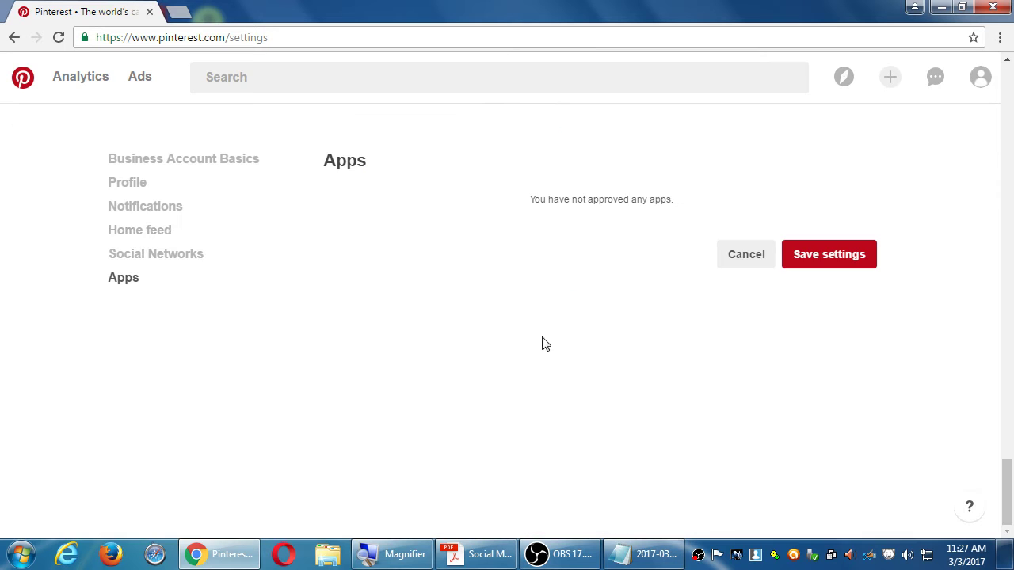
Step: In Profile settings, type test text into About you, then delete it
click(120, 187)
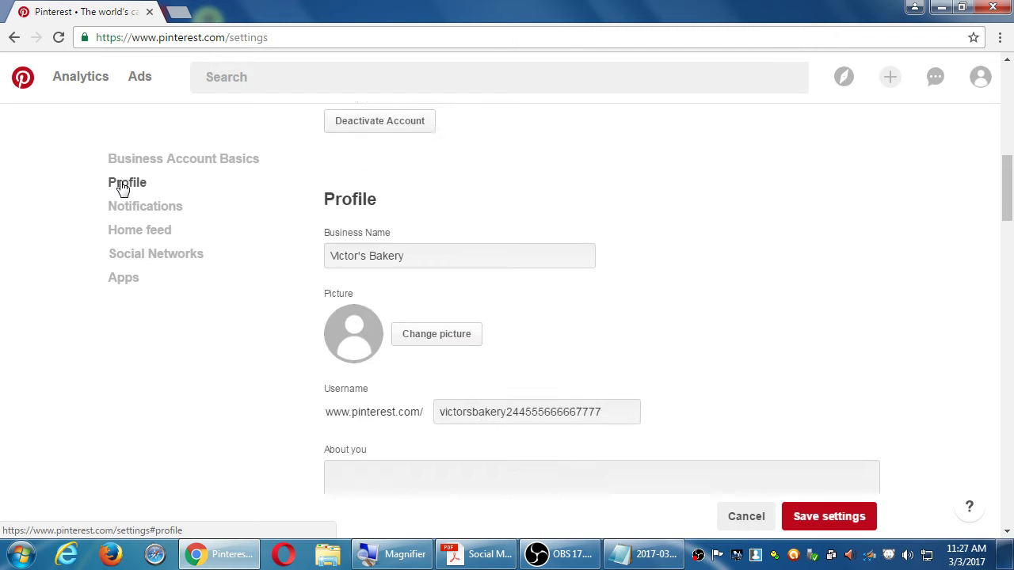
scroll(357, 312, down, 3)
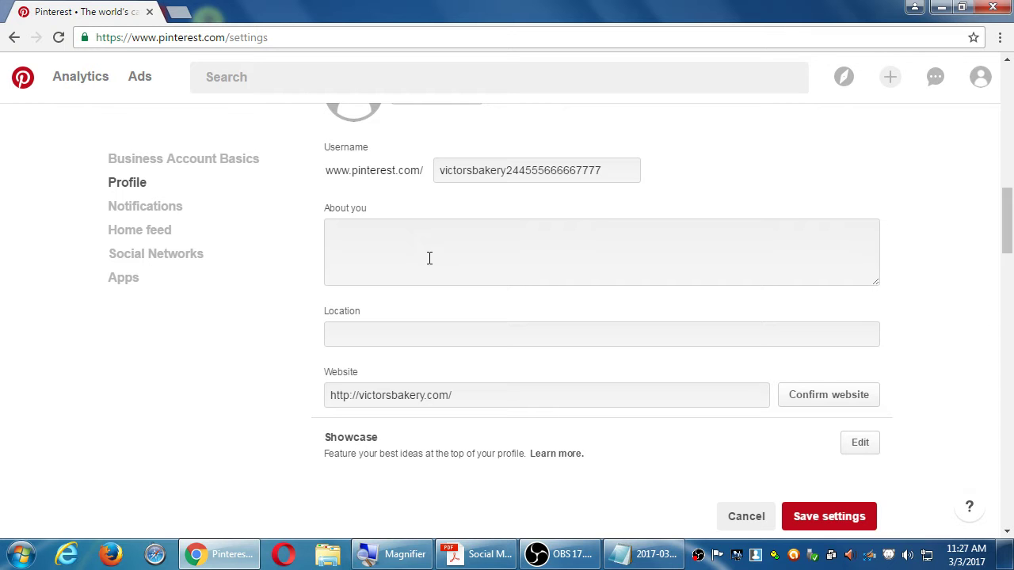
click(615, 163)
mouse_move(138, 86)
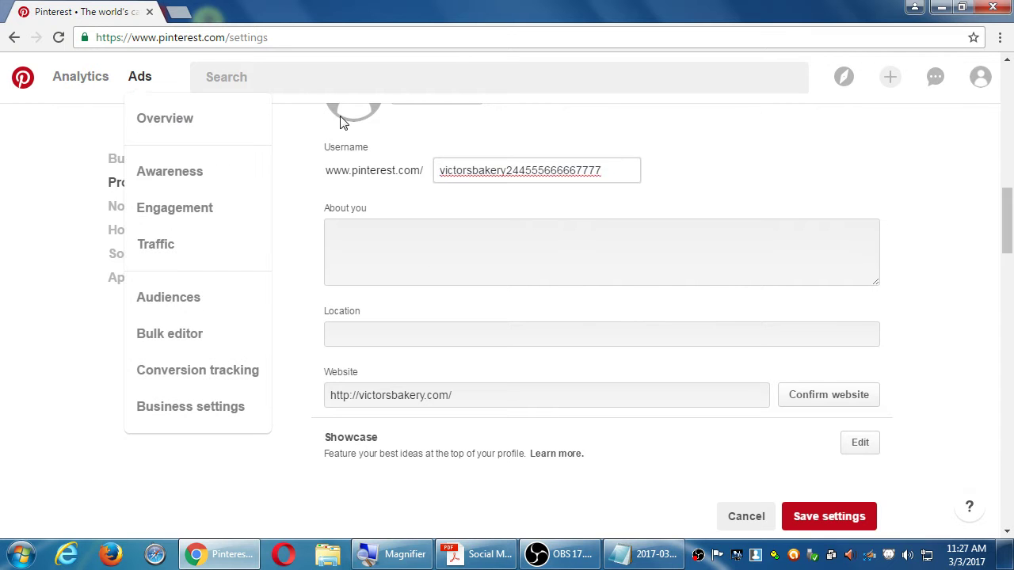
drag(618, 165, 398, 158)
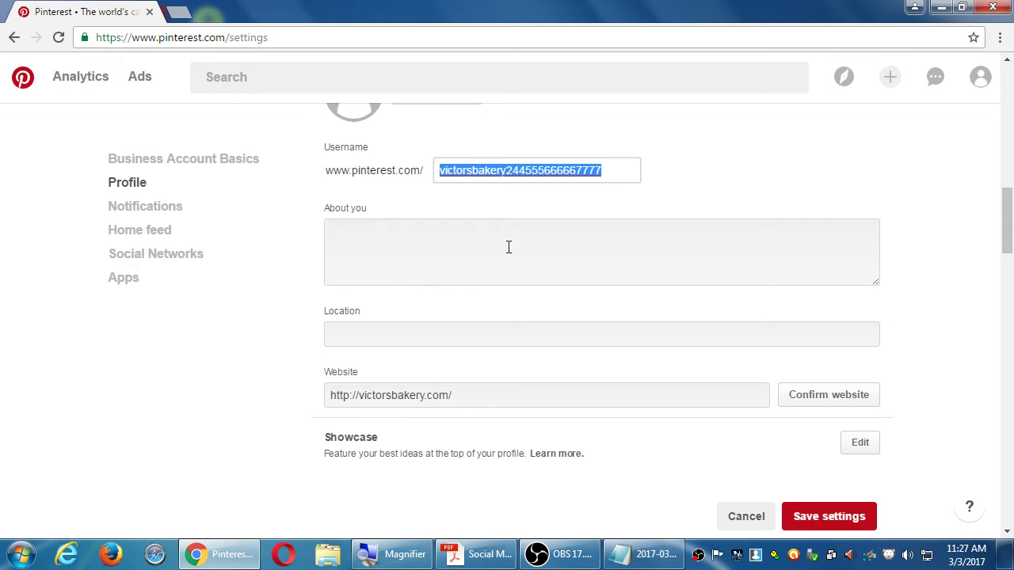
click(543, 277)
text(ggfgdgggfgfsdfsfsf)
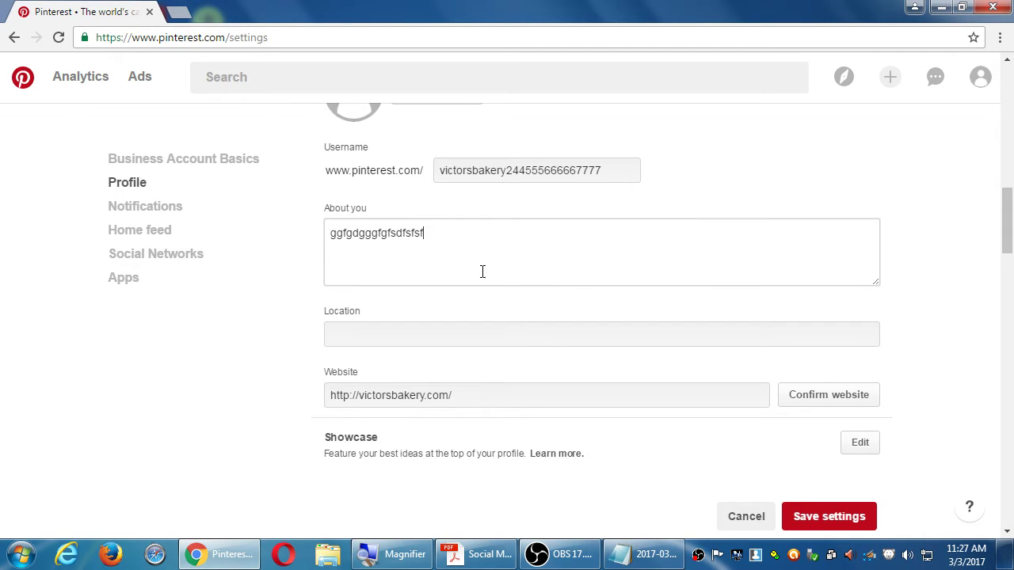
drag(482, 272, 199, 219)
key(BackSpace)
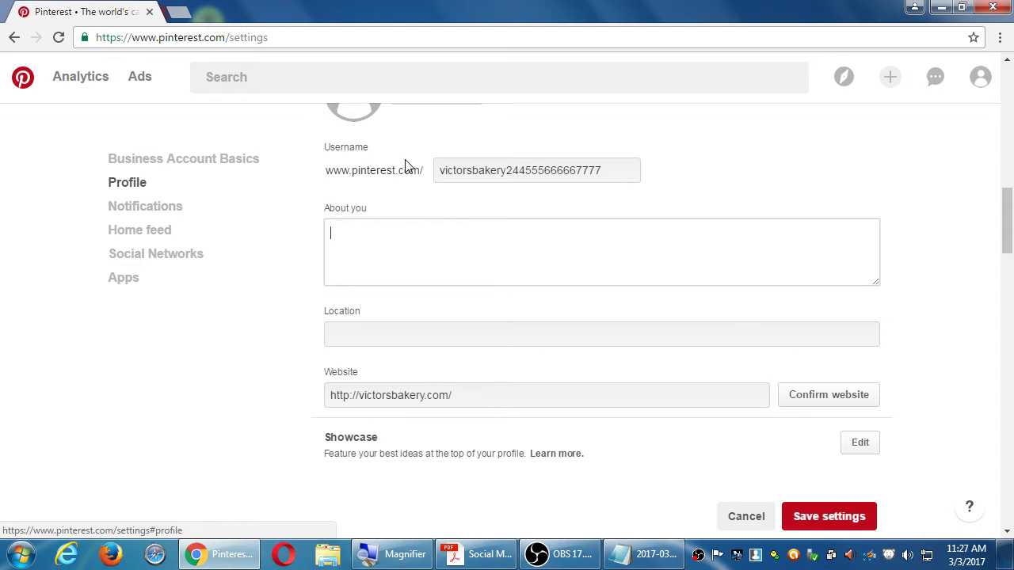
Step: Delete trailing digits from the end of the username
drag(619, 177, 385, 166)
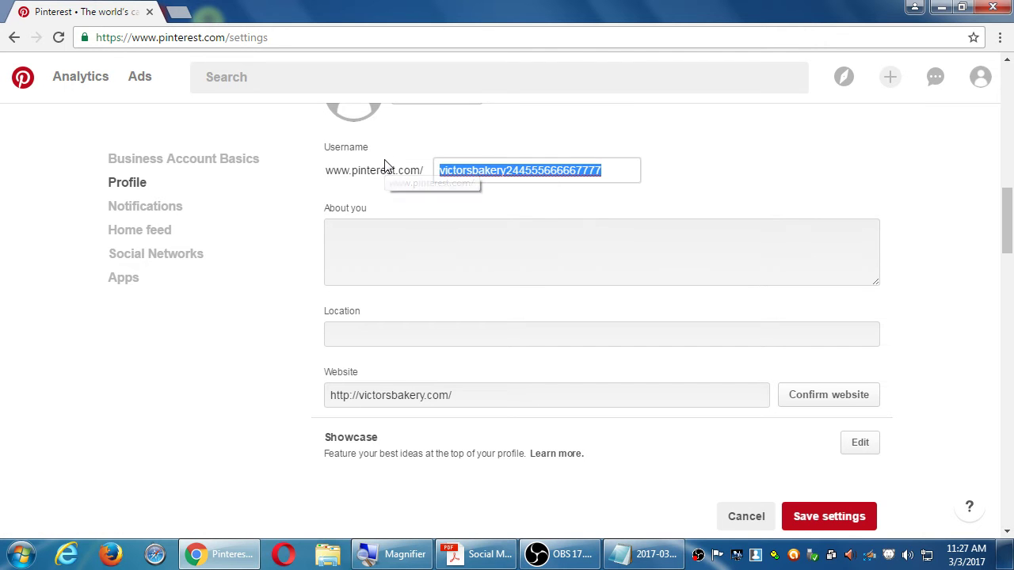
key(End)
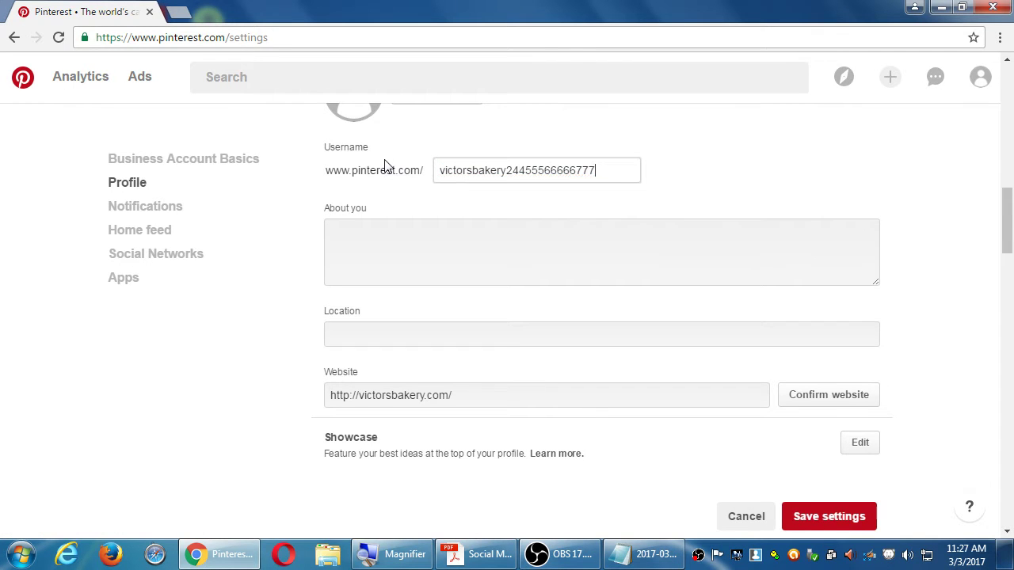
key(BackSpace)
key(BackSpace)
key(BackSpace)
key(BackSpace)
key(BackSpace)
key(BackSpace)
key(BackSpace)
key(BackSpace)
key(BackSpace)
key(BackSpace)
key(BackSpace)
key(BackSpace)
key(BackSpace)
key(BackSpace)
key(BackSpace)
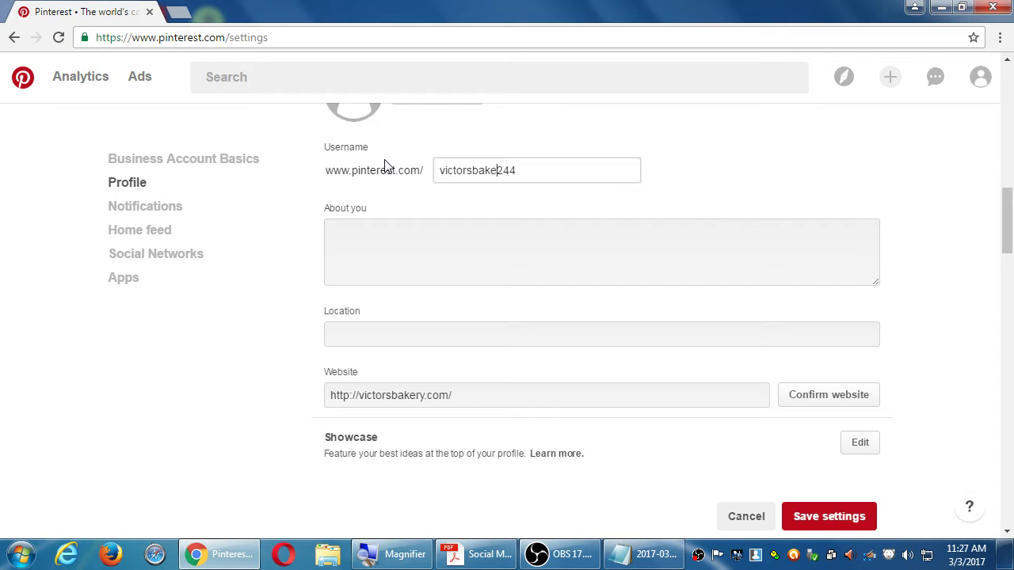
Step: Set the profile location to San Diego
click(434, 251)
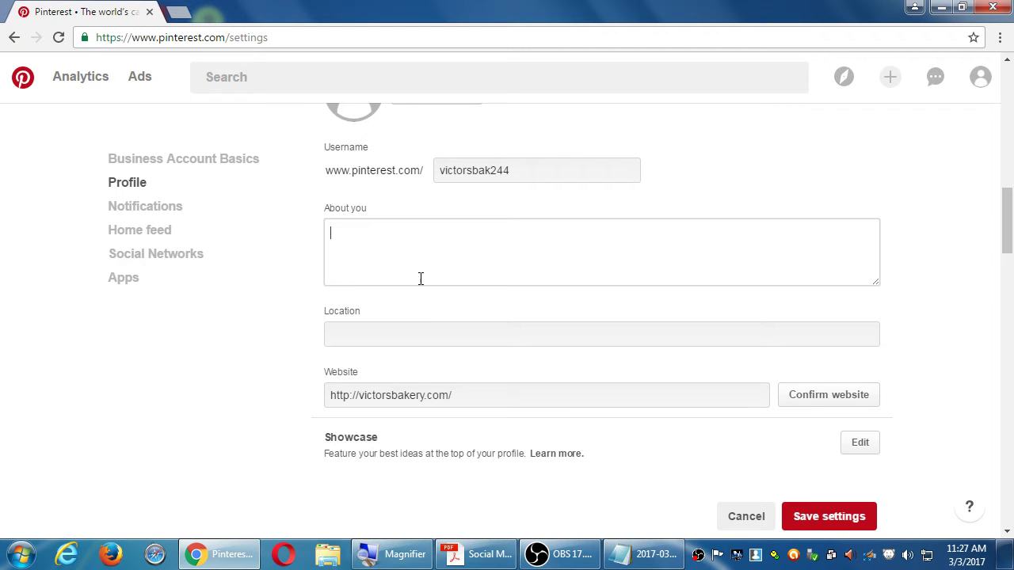
click(436, 332)
text(San Diego)
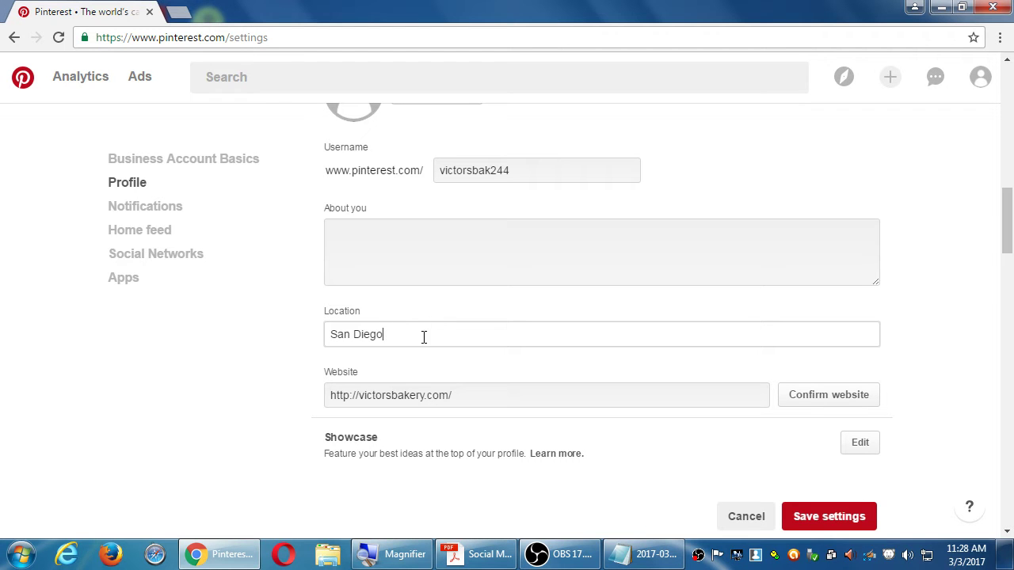
Step: Write 'Family-friendly bakery in the heart of Eastlake, California.' in About you, fixing the spelling
click(428, 259)
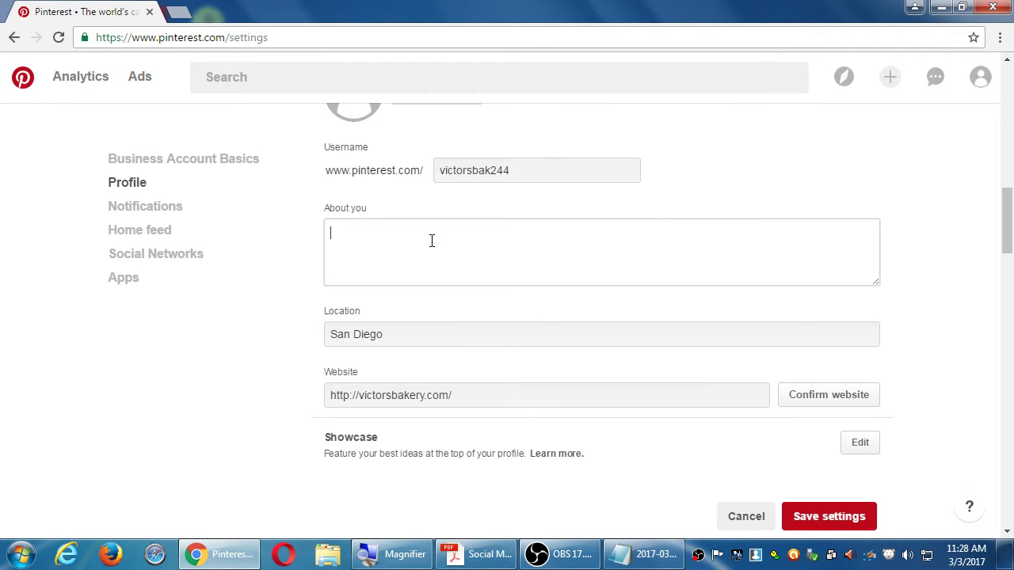
text(Family-friendly bakery in the )
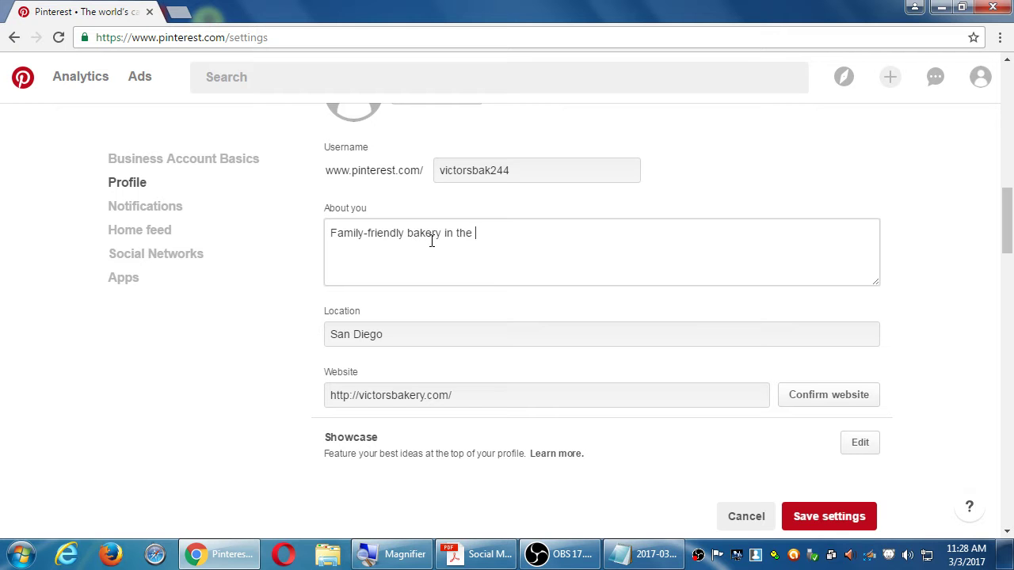
text(heart of Eastlake, Cala)
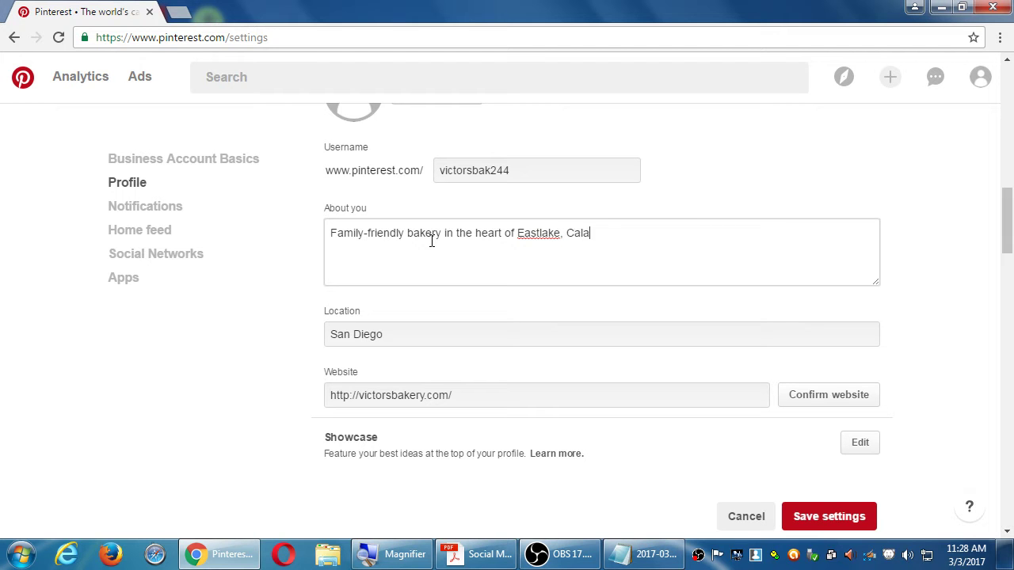
key(BackSpace)
text(iforeni)
key(BackSpace)
key(BackSpace)
key(BackSpace)
text(i)
text(nia.)
right_click(585, 231)
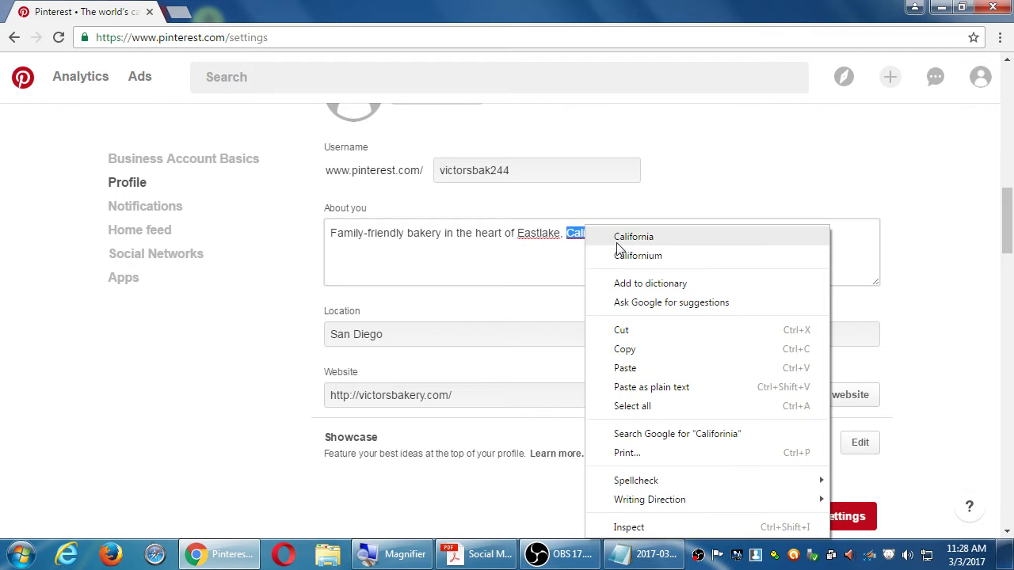
click(618, 239)
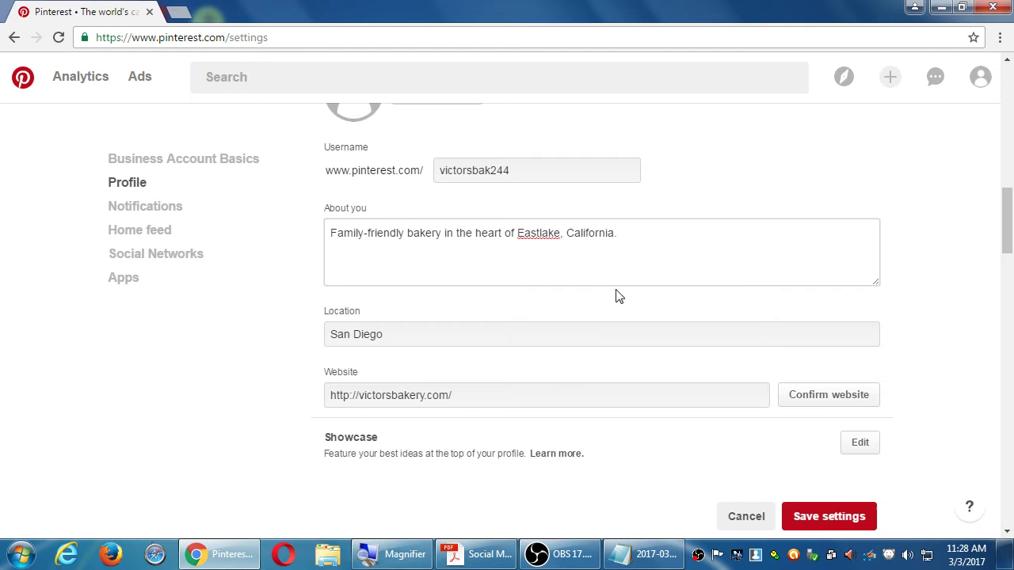
scroll(625, 281, down, 2)
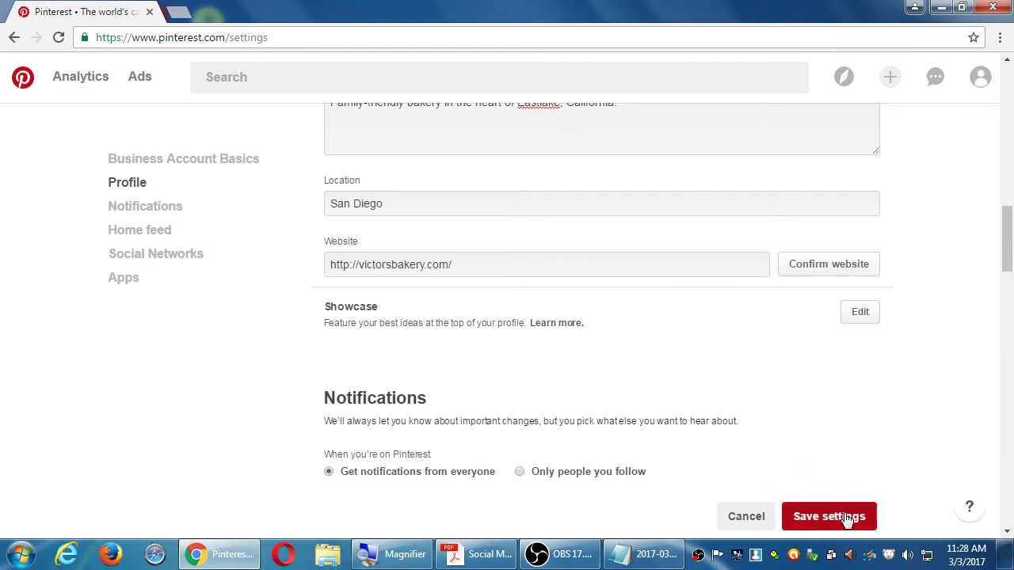
Step: Save the profile settings and return to the account settings
click(842, 517)
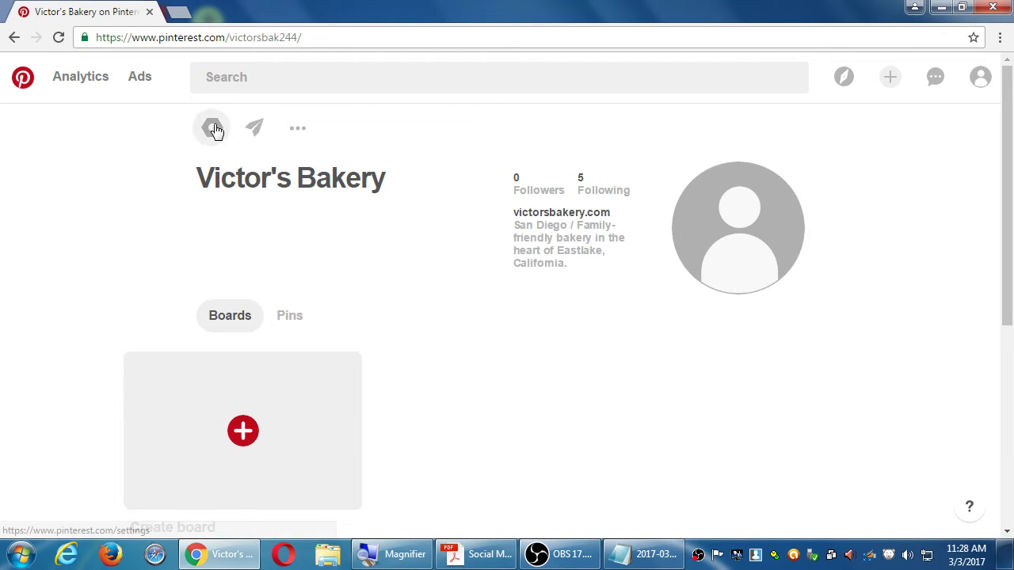
click(211, 127)
Step: Scroll down and open the Showcase 'Learn more' help article
scroll(621, 250, down, 3)
scroll(621, 250, down, 8)
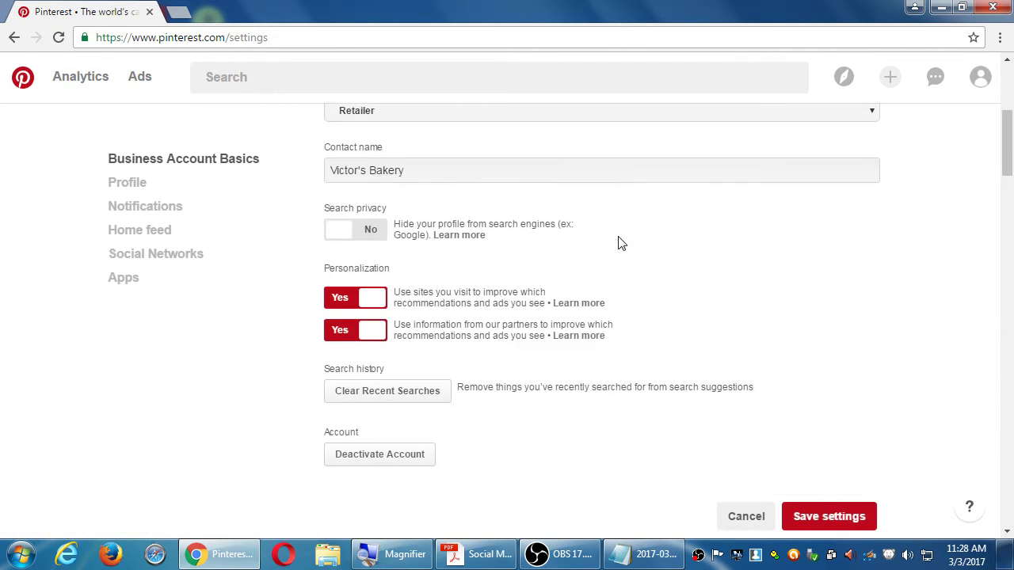
scroll(607, 248, down, 2)
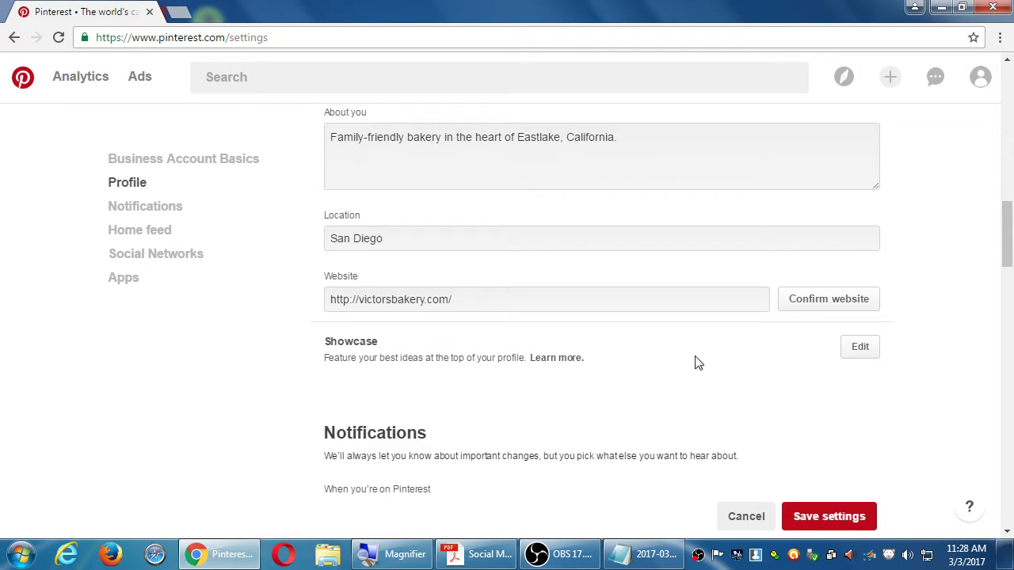
ctrl+click(574, 364)
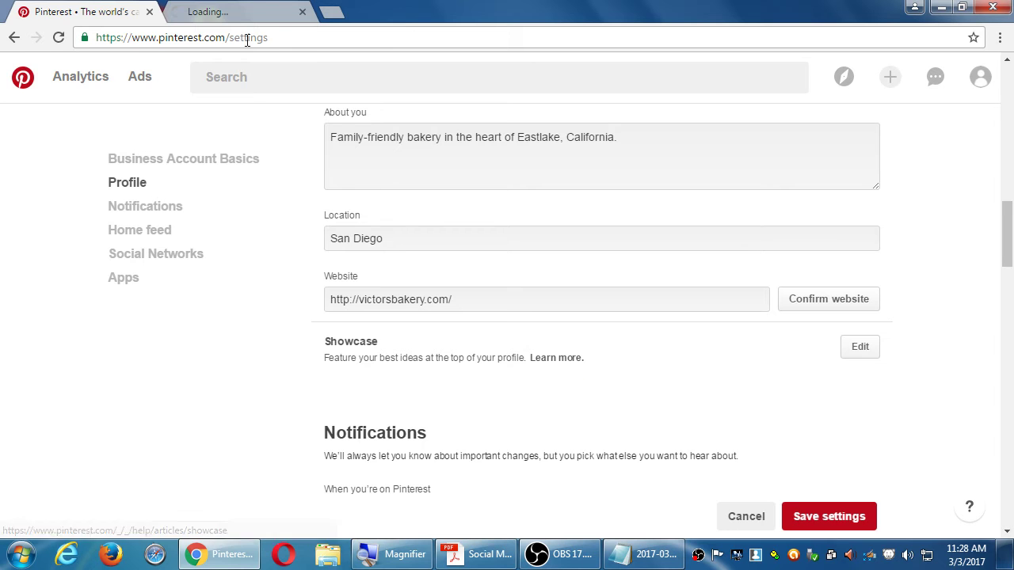
Step: Read through the Showcase help article, then return to the settings tab
click(240, 14)
scroll(453, 292, down, 1)
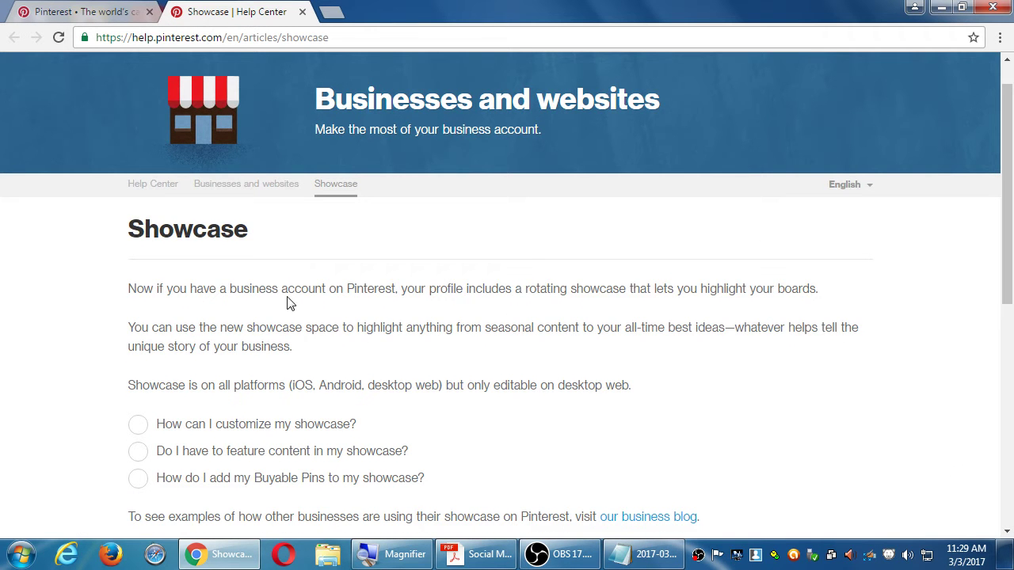
drag(259, 289, 363, 290)
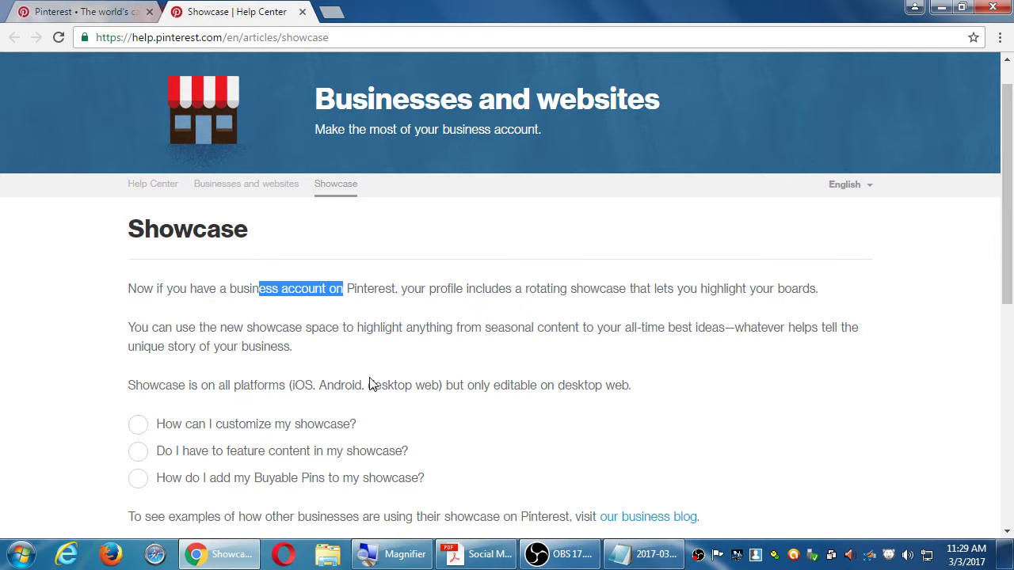
scroll(373, 384, down, 1)
scroll(87, 361, down, 2)
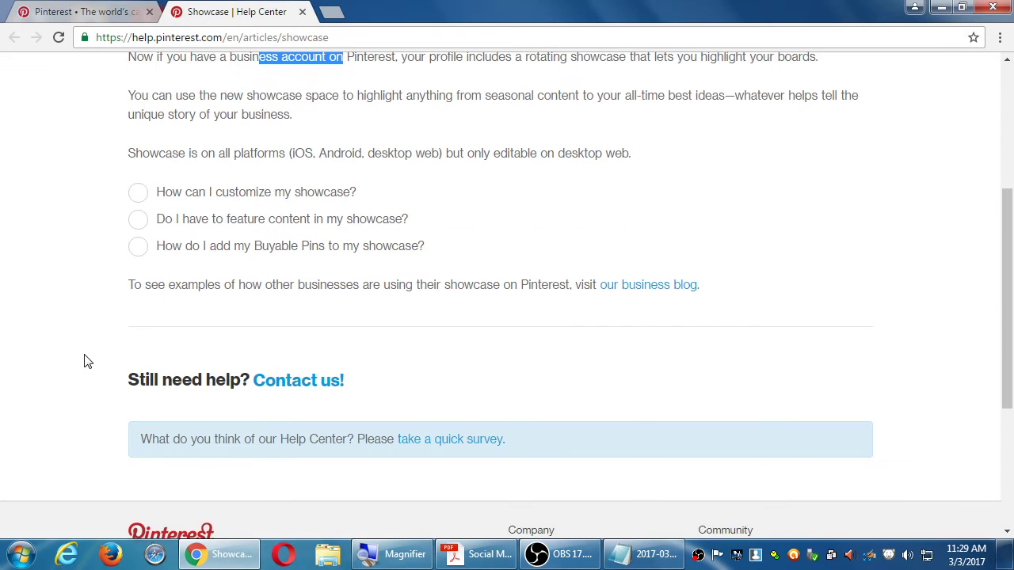
click(76, 11)
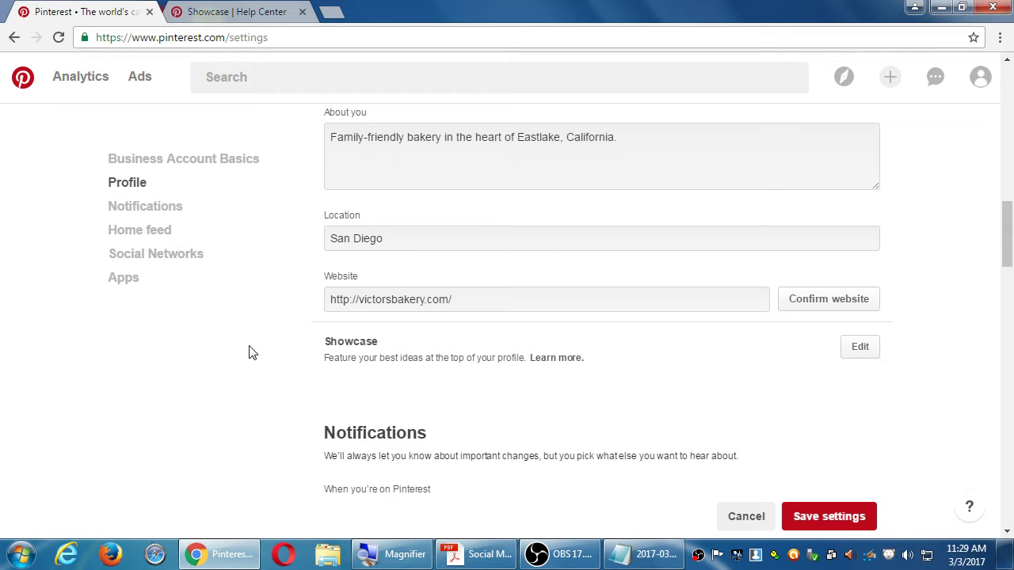
Step: Open the Showcase edit options, then scroll up to the Business Account Basics personalization toggles
click(854, 348)
scroll(711, 231, up, 5)
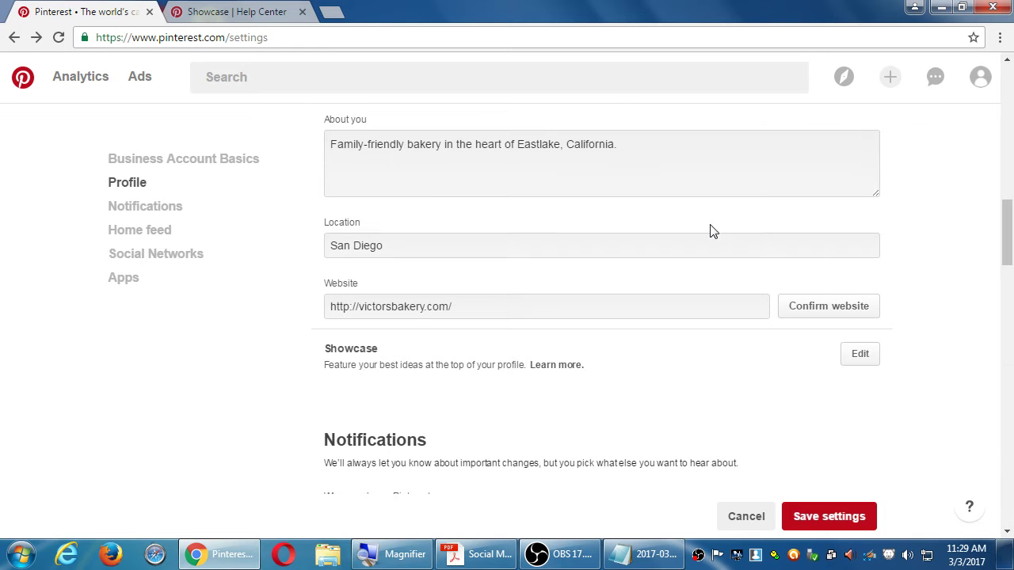
scroll(710, 231, up, 3)
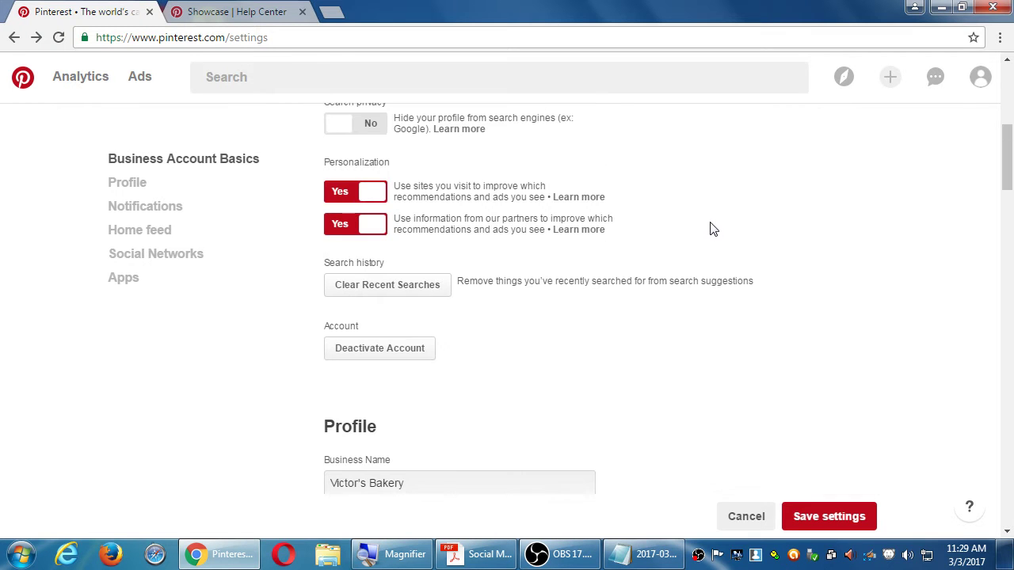
scroll(711, 230, up, 1)
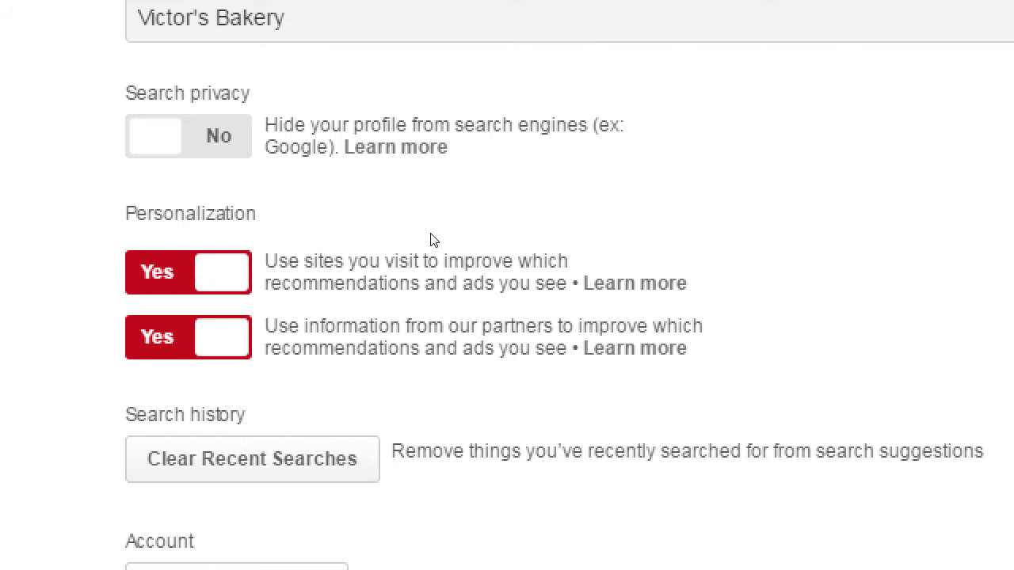
click(369, 260)
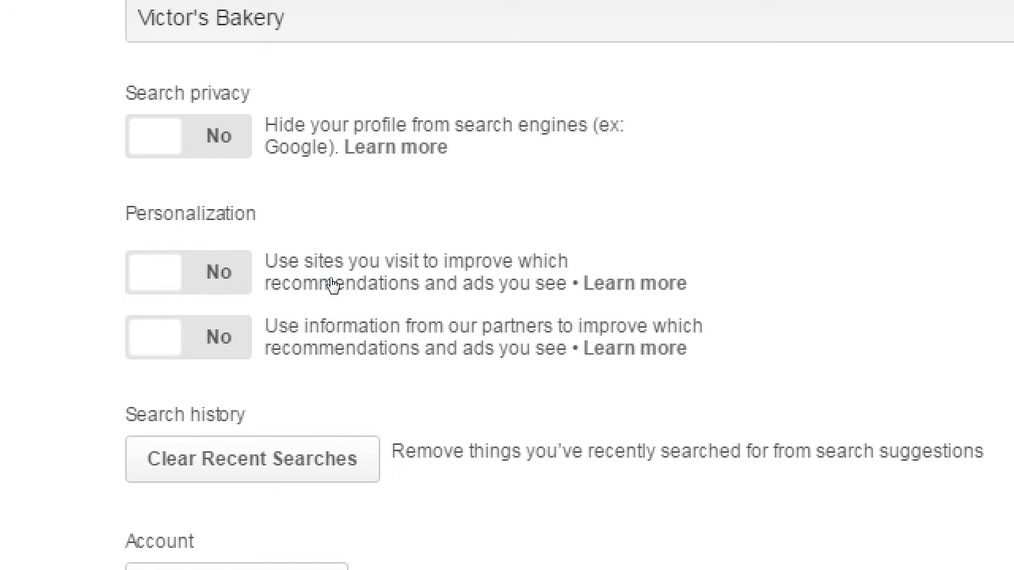
click(356, 269)
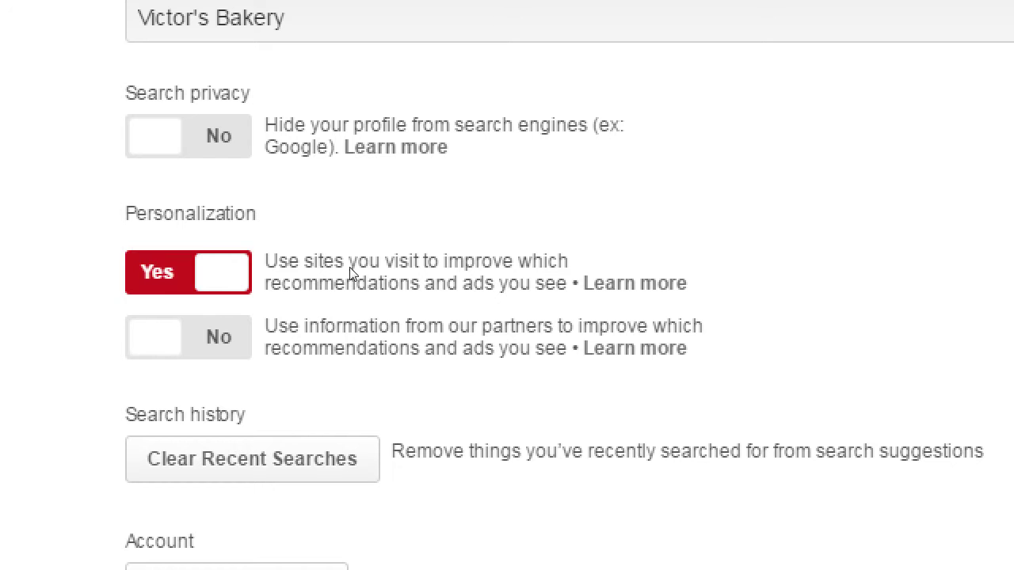
click(358, 298)
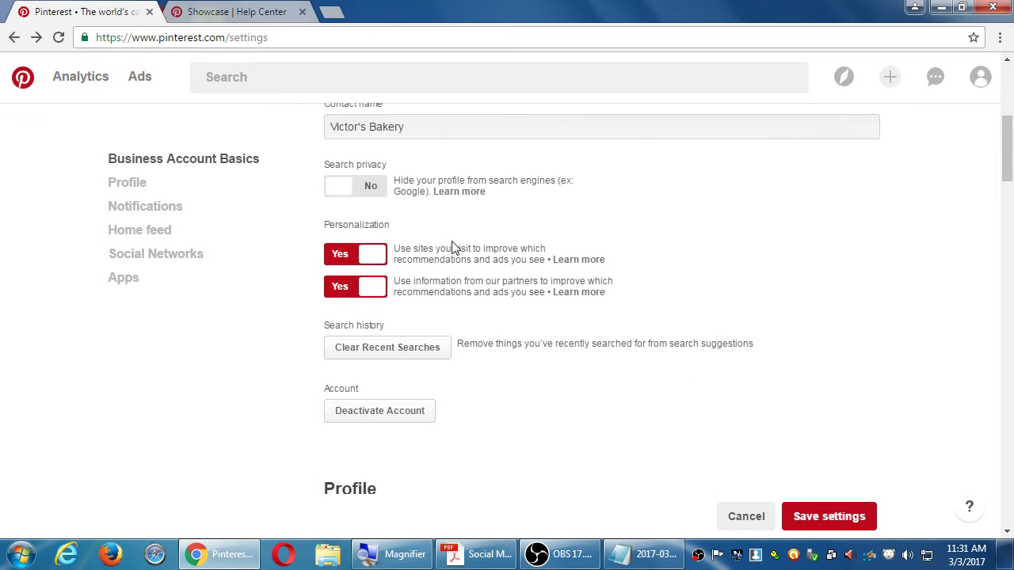
Step: Scroll the settings page down to the Notifications section's 'By email' toggles
scroll(400, 254, up, 2)
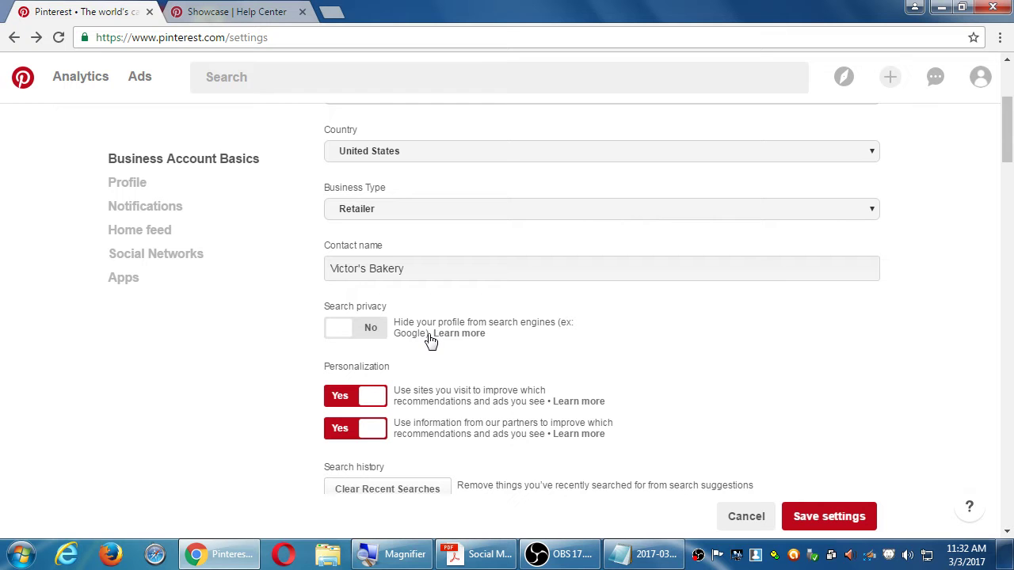
scroll(563, 398, down, 2)
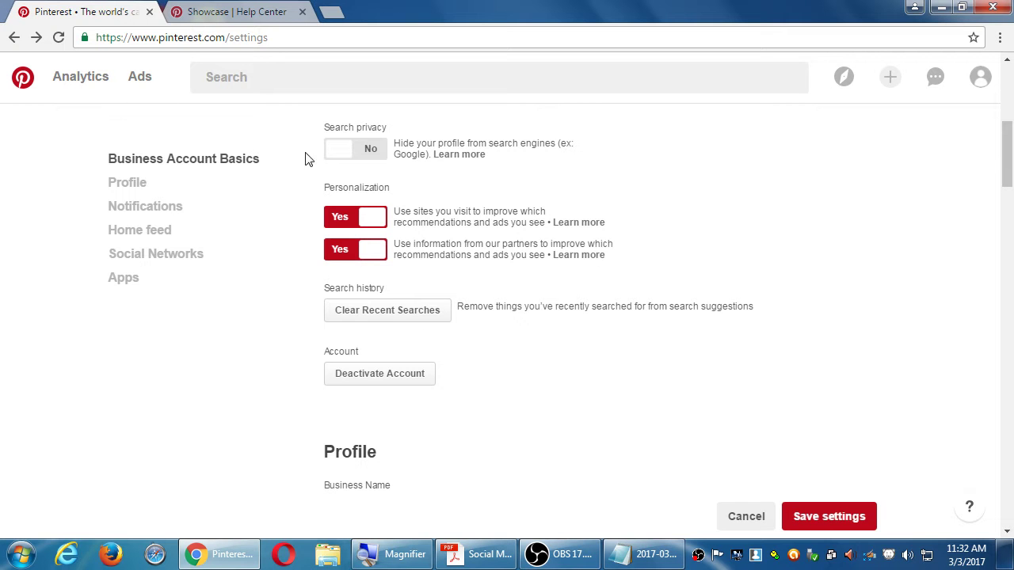
scroll(487, 356, down, 6)
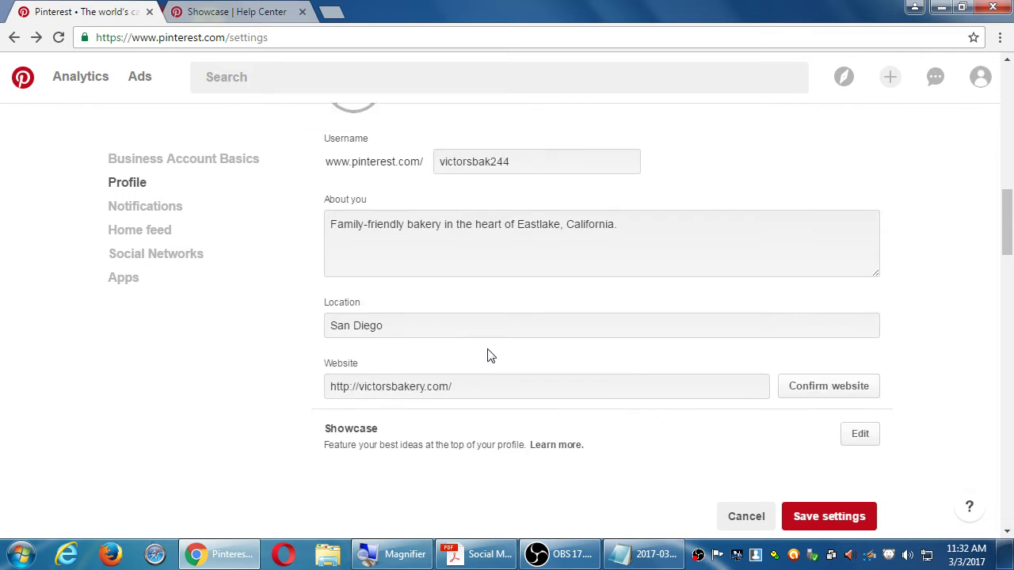
scroll(488, 356, down, 5)
scroll(489, 356, down, 7)
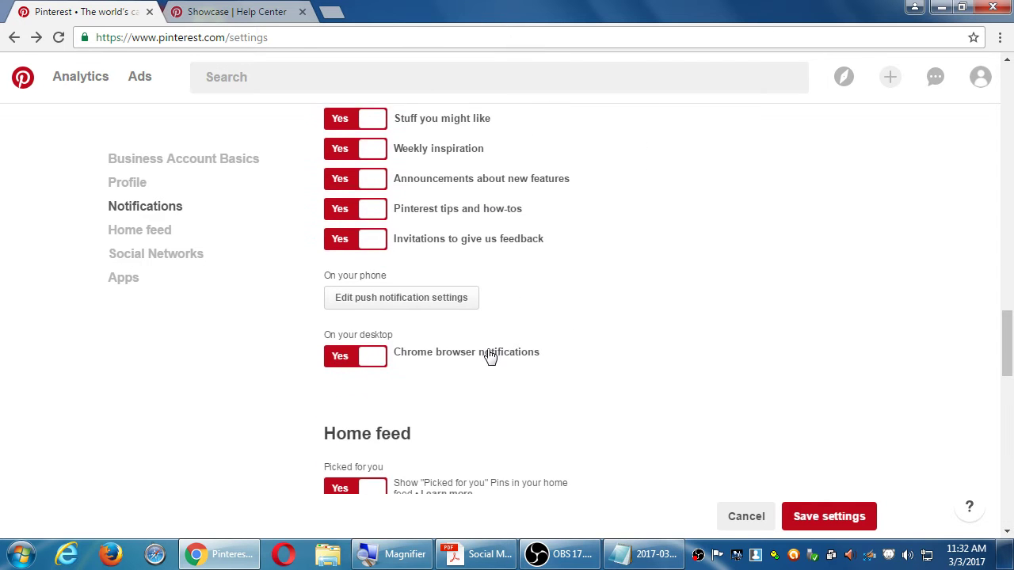
scroll(490, 357, up, 5)
scroll(490, 357, up, 1)
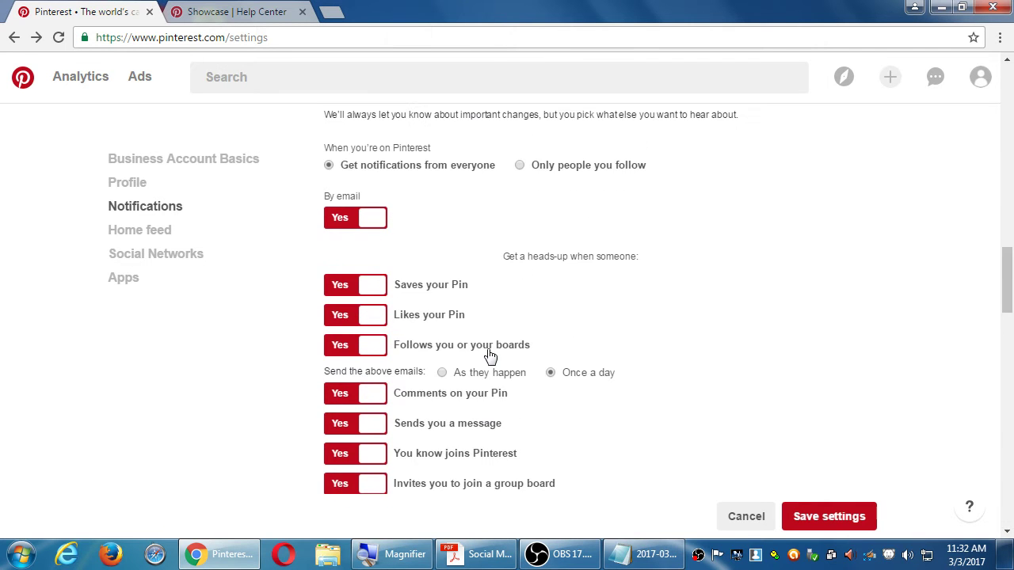
scroll(489, 357, up, 1)
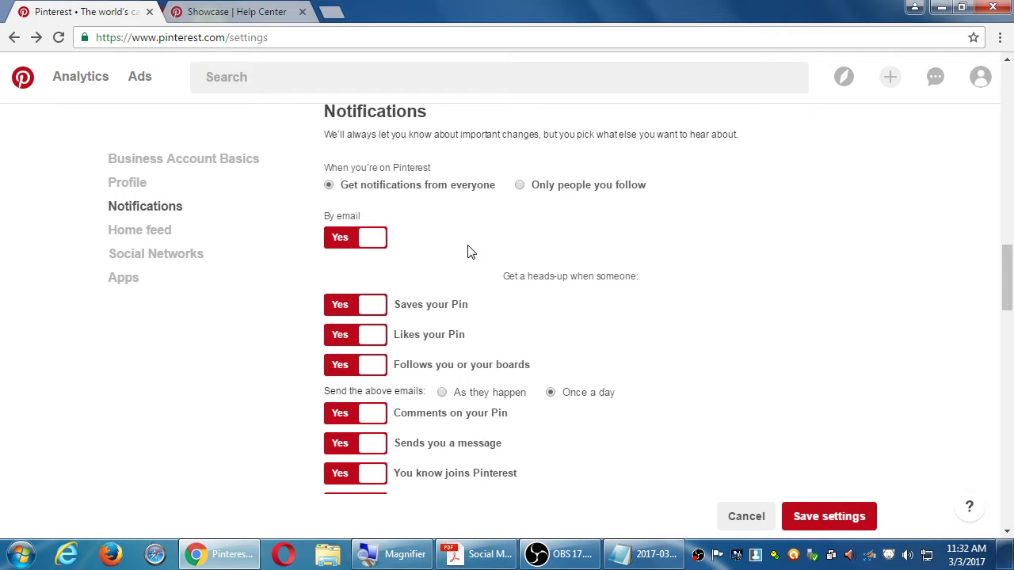
scroll(476, 321, down, 1)
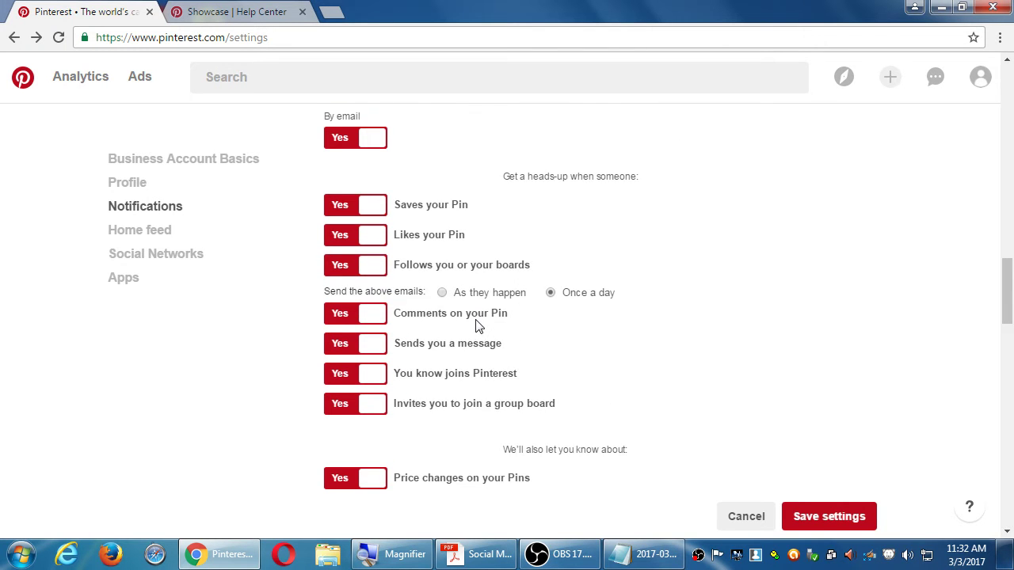
scroll(476, 325, down, 1)
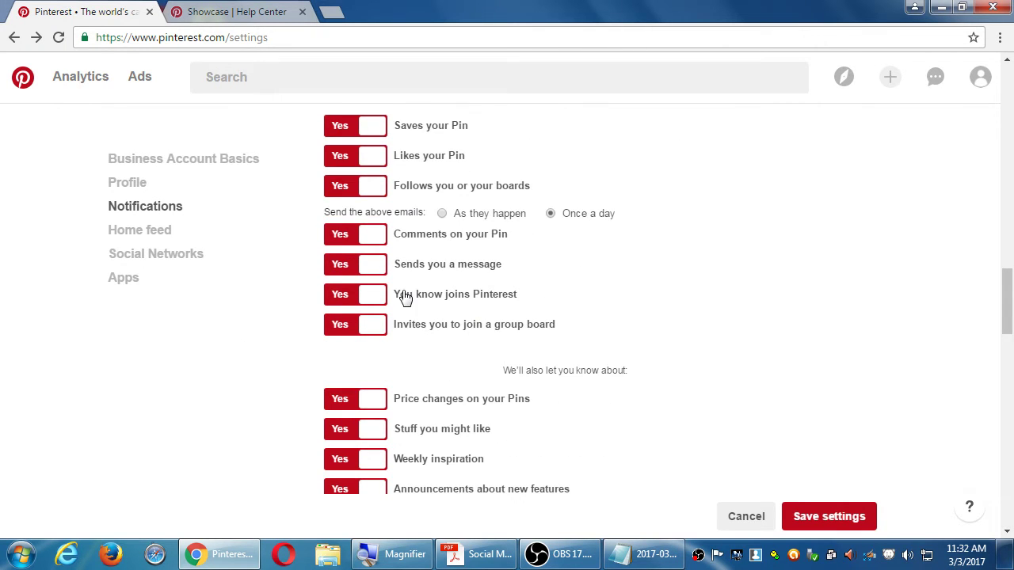
Step: Set 'Comments on your Pin' to No and turn off all email notifications
click(356, 251)
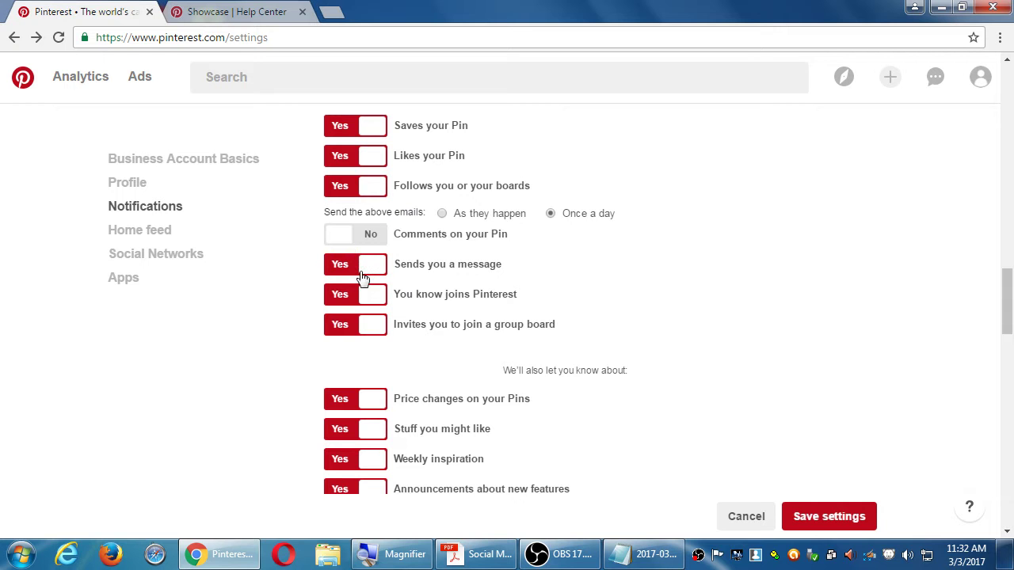
scroll(362, 277, up, 2)
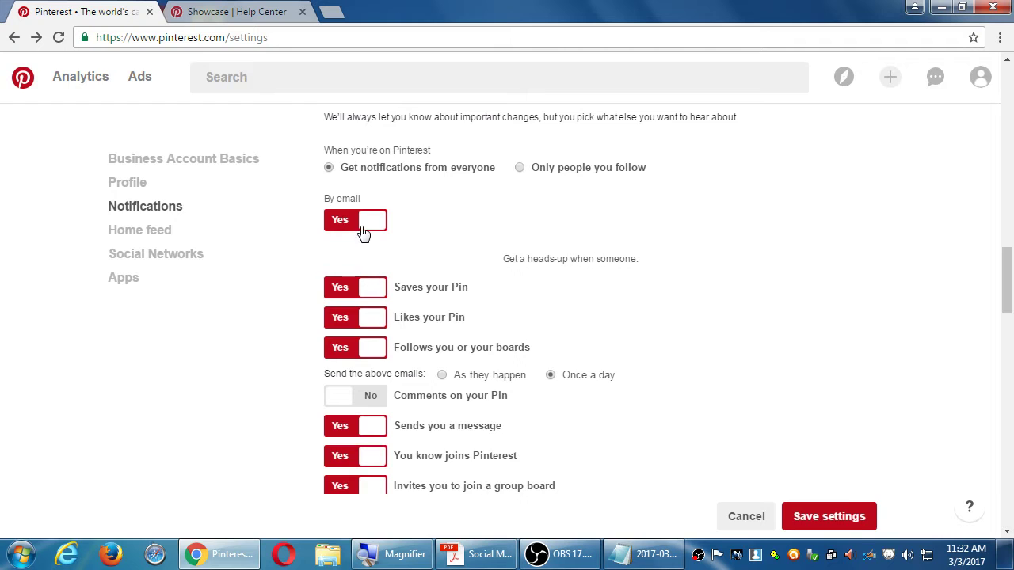
click(361, 230)
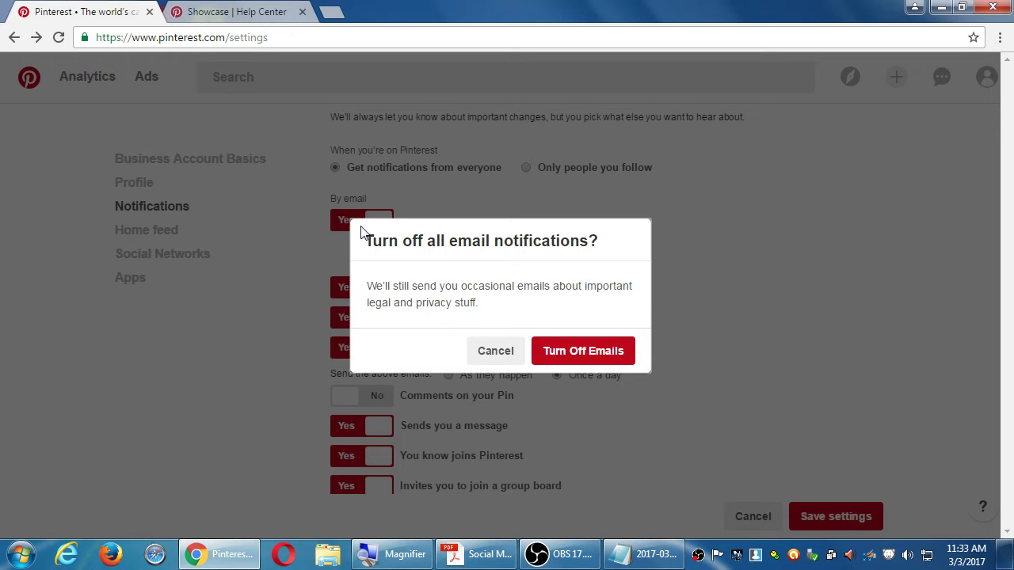
click(572, 360)
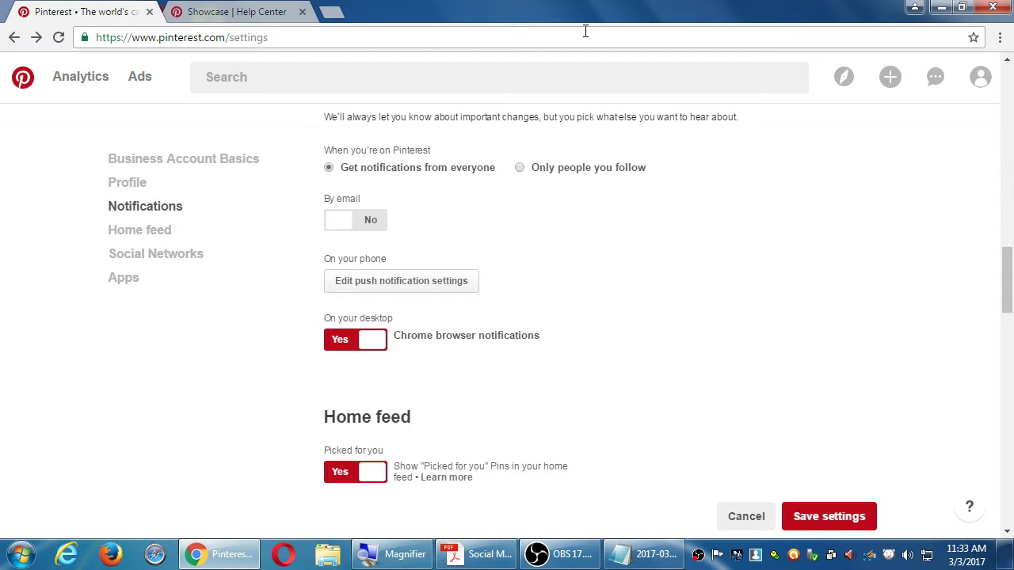
click(331, 12)
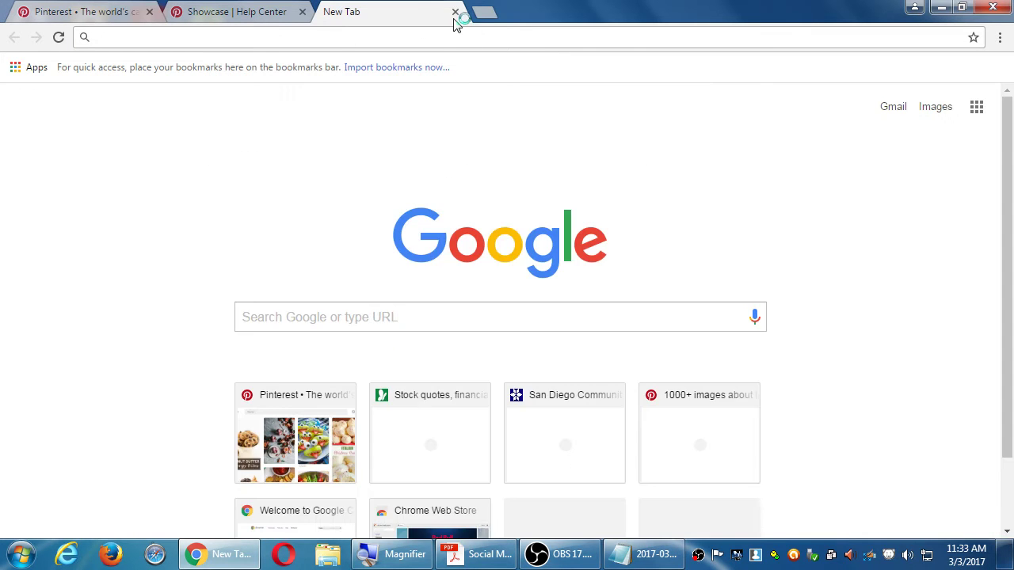
click(455, 12)
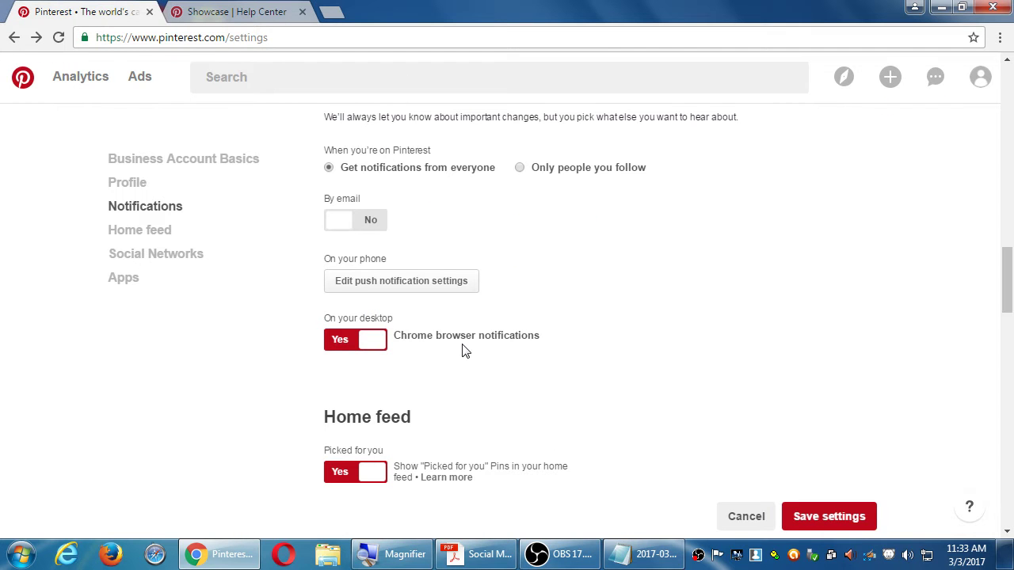
click(331, 12)
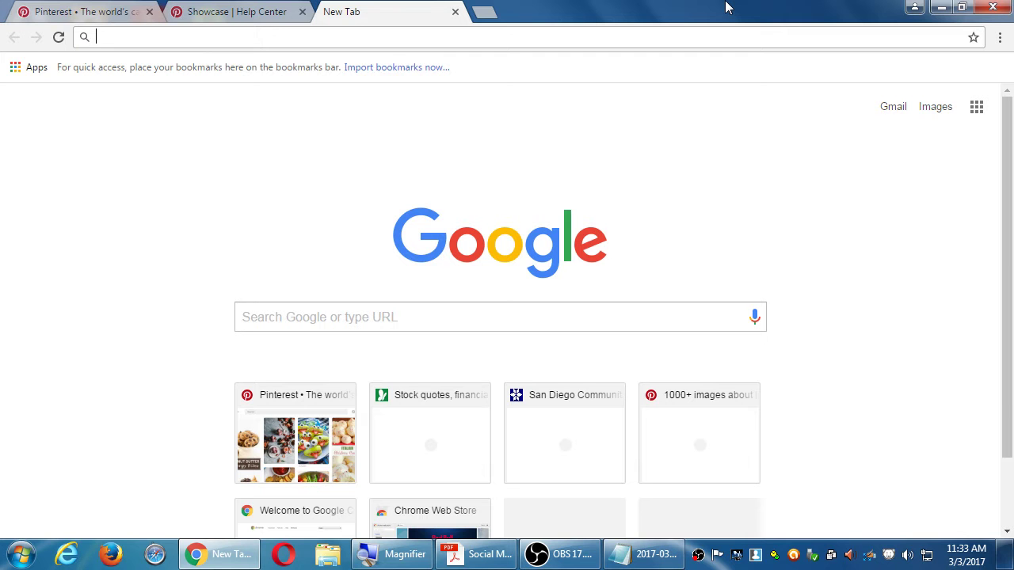
click(455, 12)
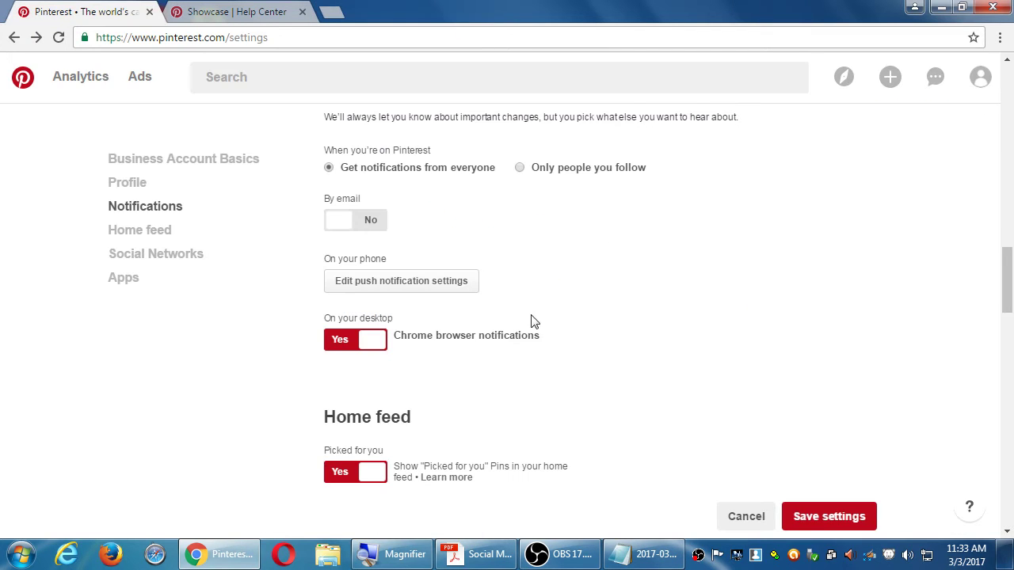
scroll(543, 336, down, 3)
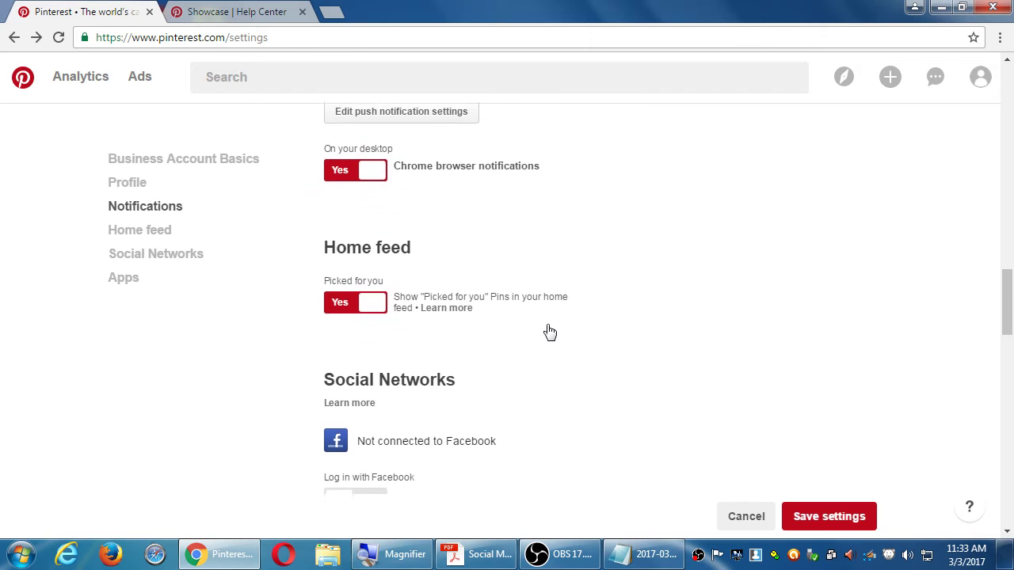
scroll(551, 331, up, 1)
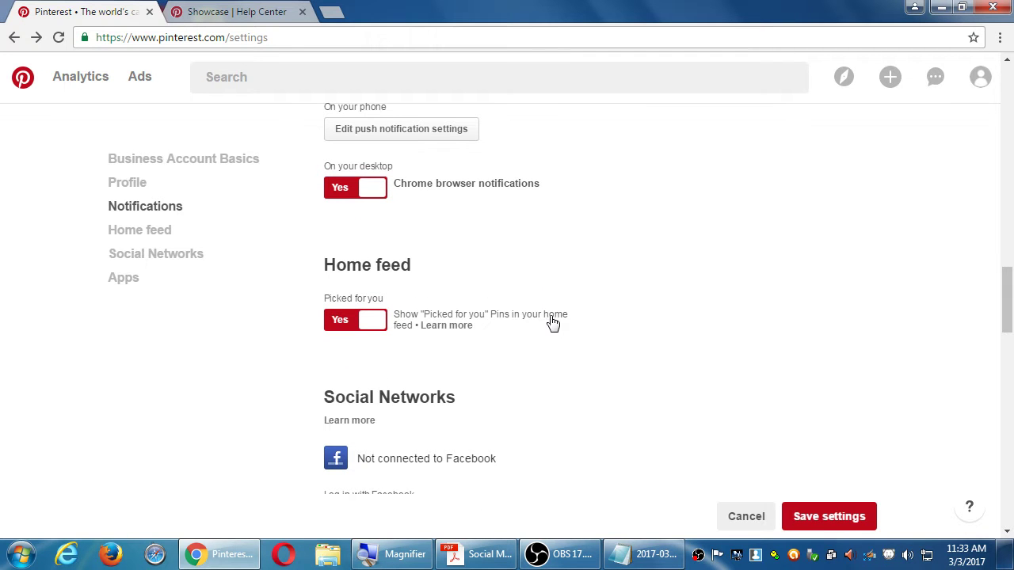
click(353, 195)
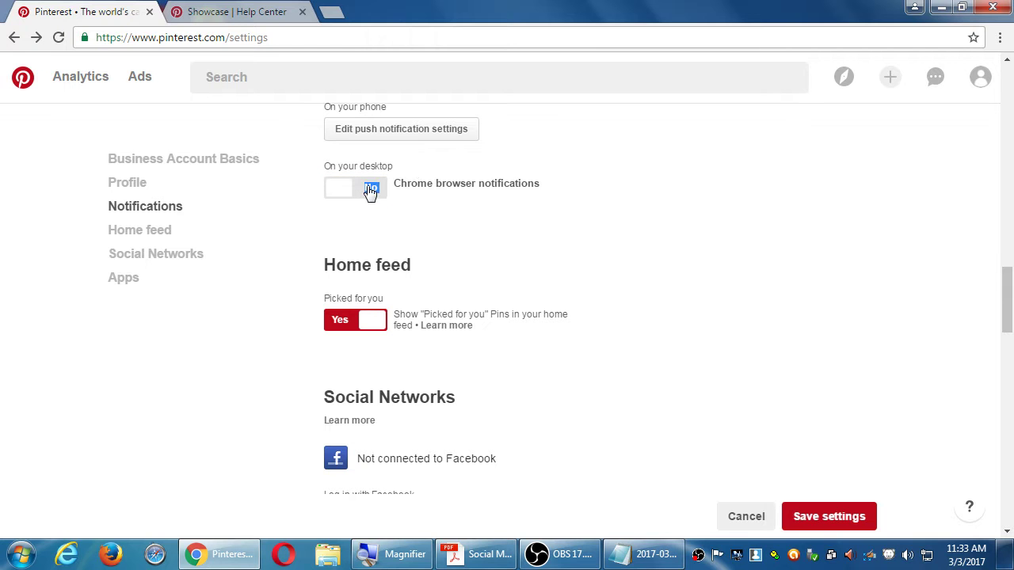
click(368, 196)
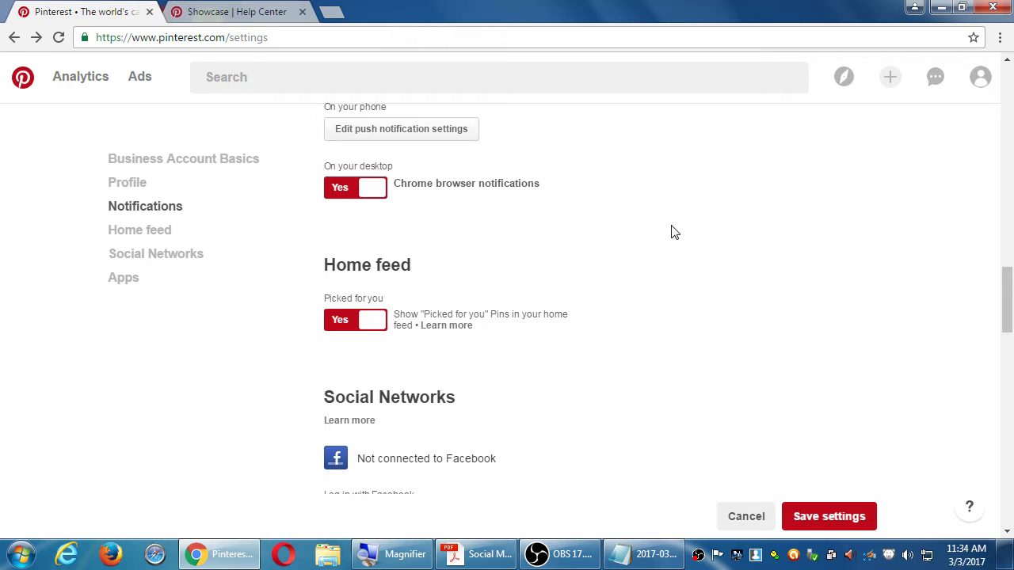
scroll(672, 232, up, 2)
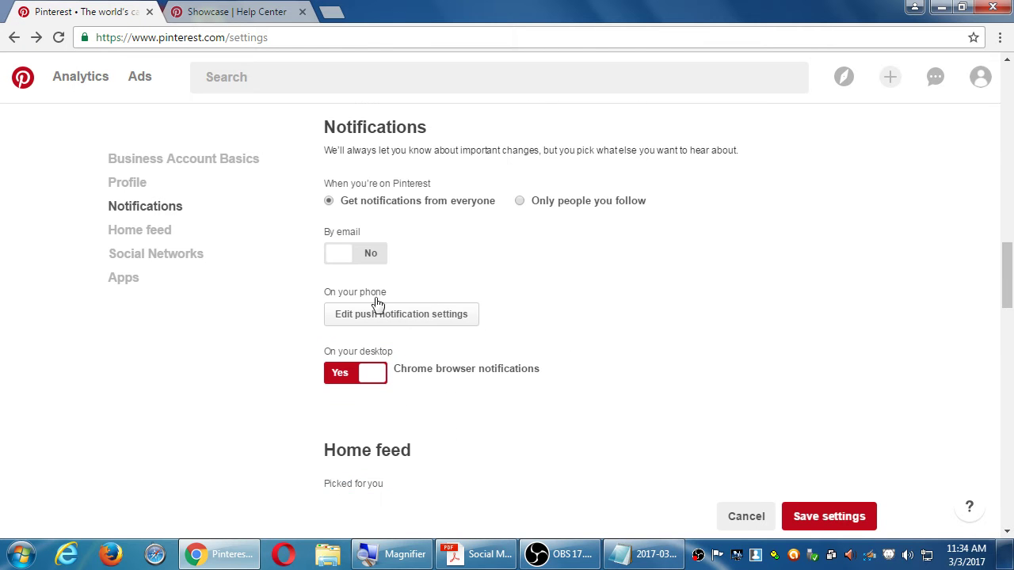
click(399, 317)
click(630, 237)
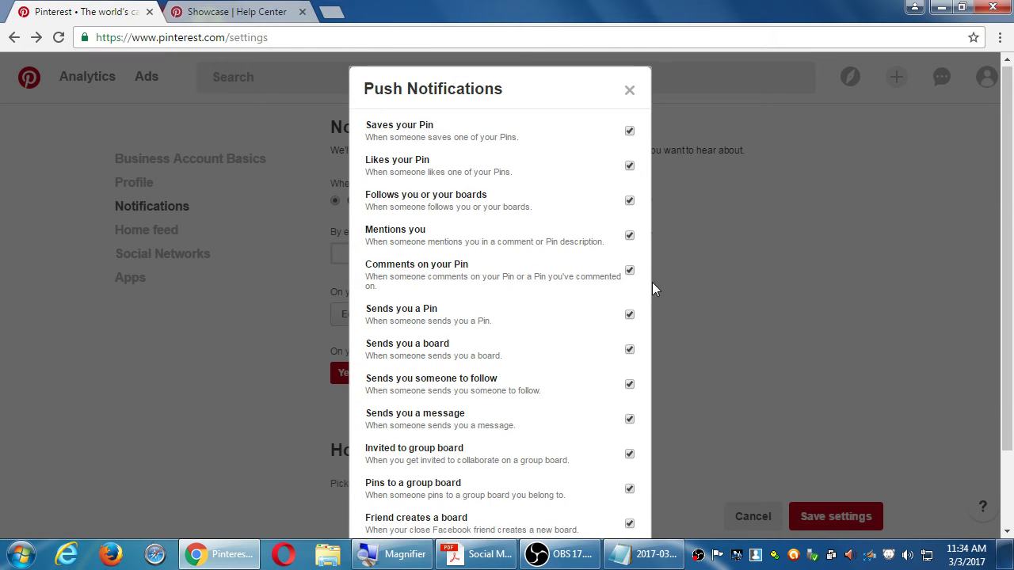
click(630, 93)
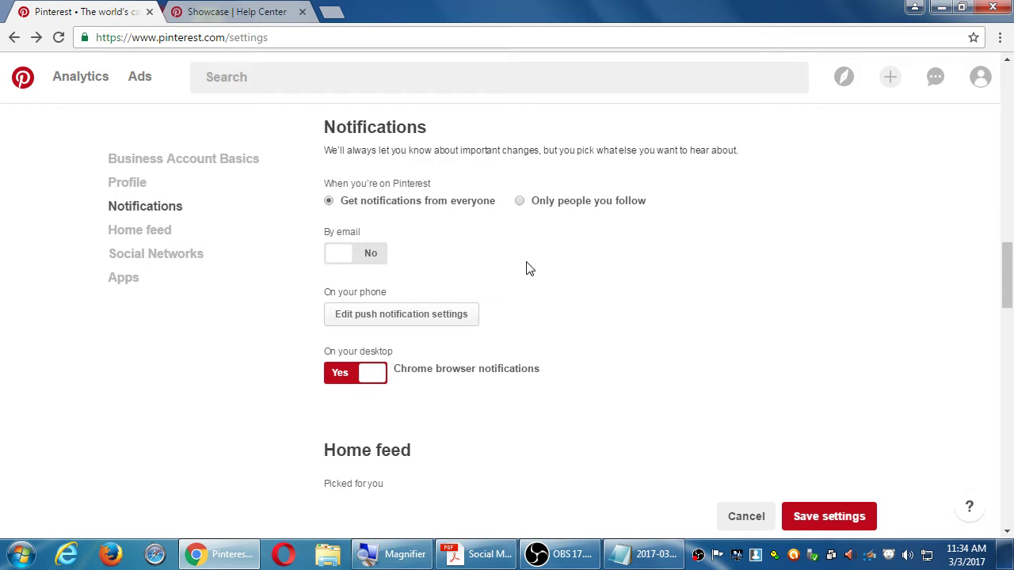
click(448, 311)
scroll(448, 248, down, 1)
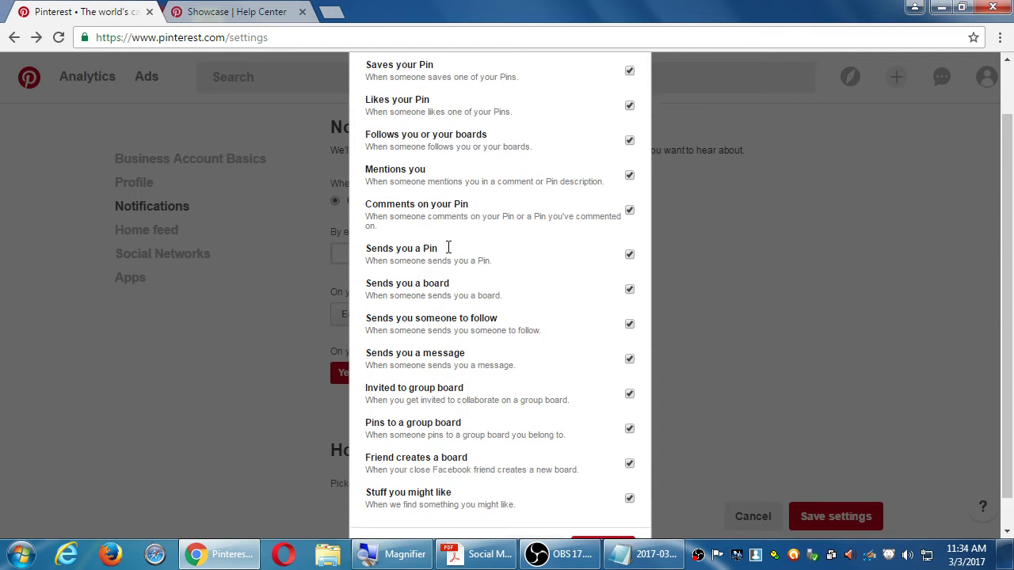
scroll(448, 248, down, 1)
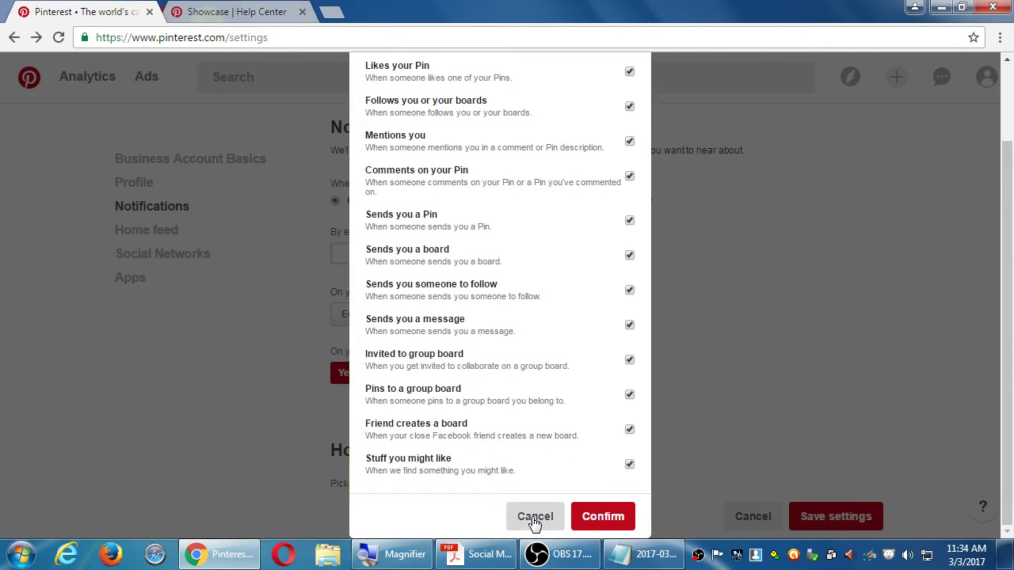
click(534, 516)
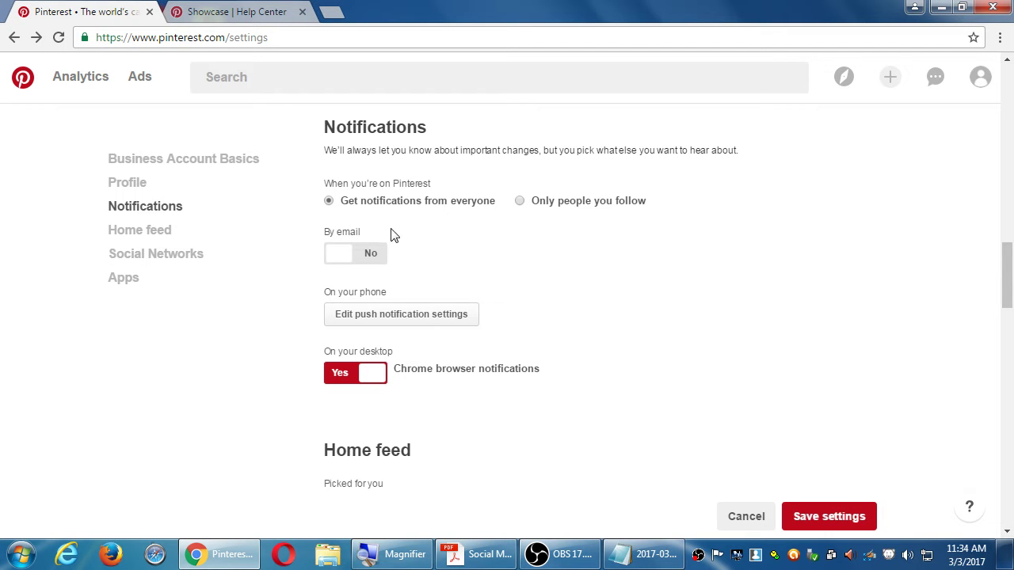
scroll(634, 295, down, 2)
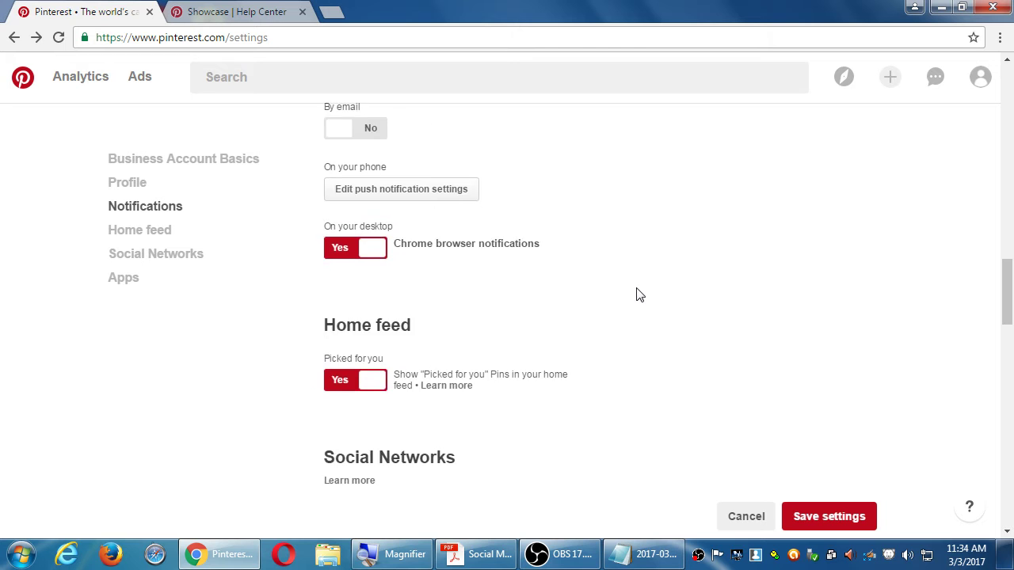
scroll(640, 294, down, 2)
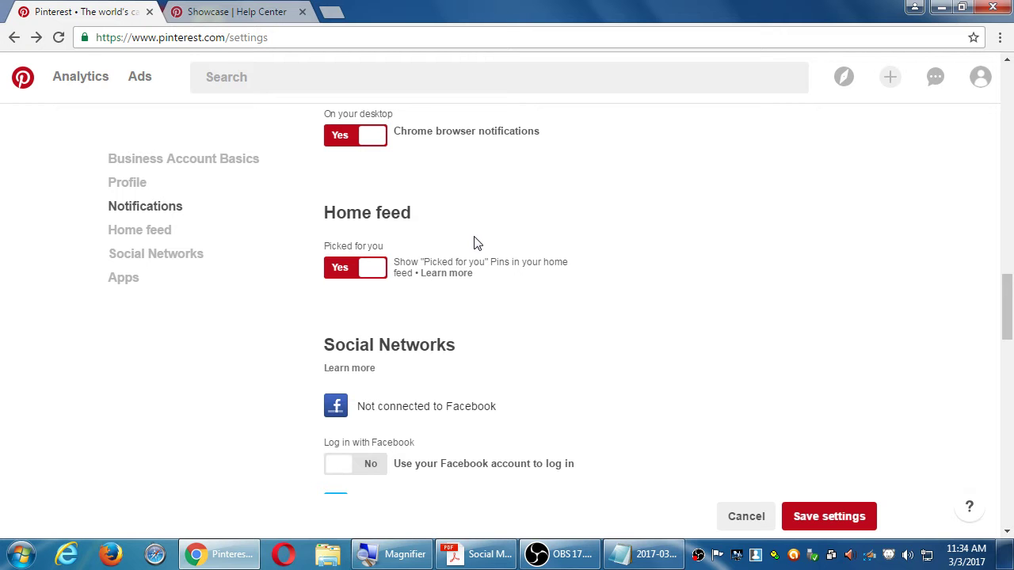
scroll(499, 225, down, 3)
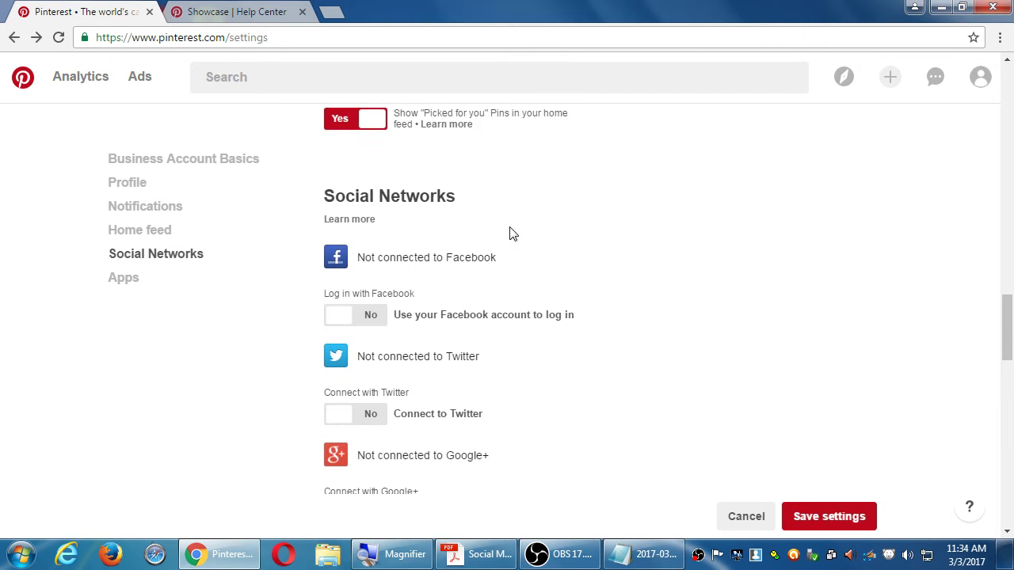
scroll(510, 234, down, 1)
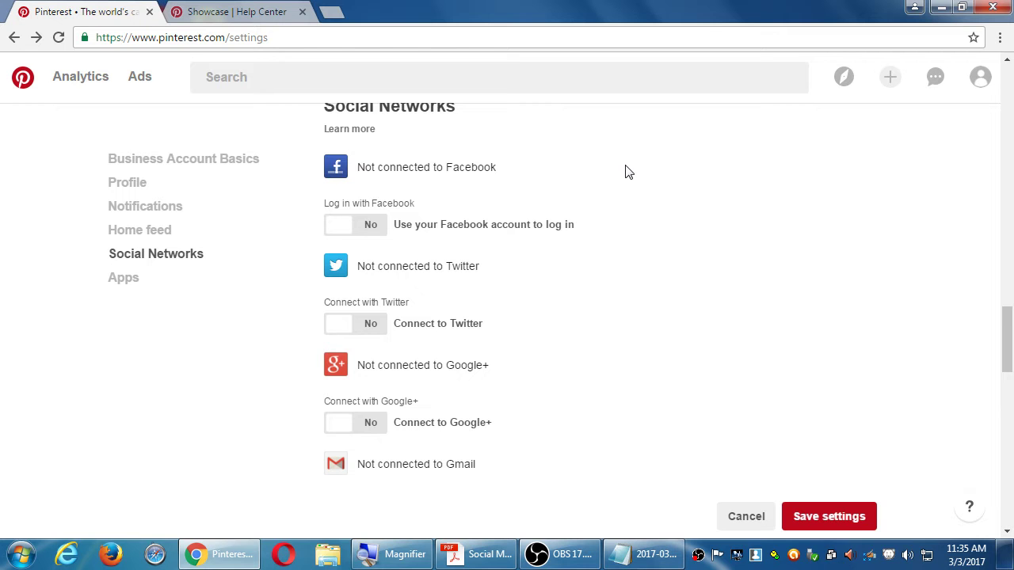
scroll(584, 222, down, 5)
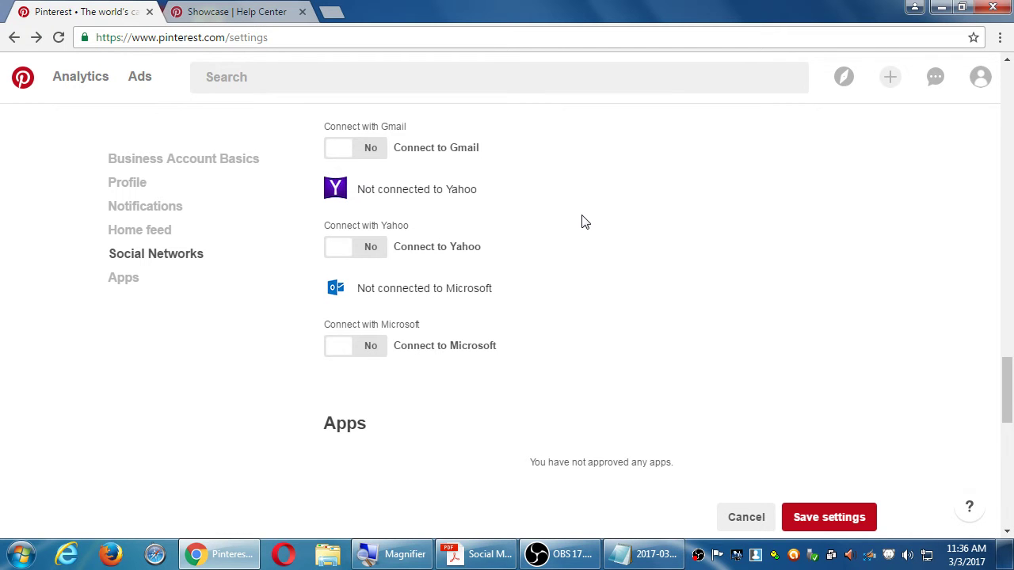
scroll(581, 222, down, 2)
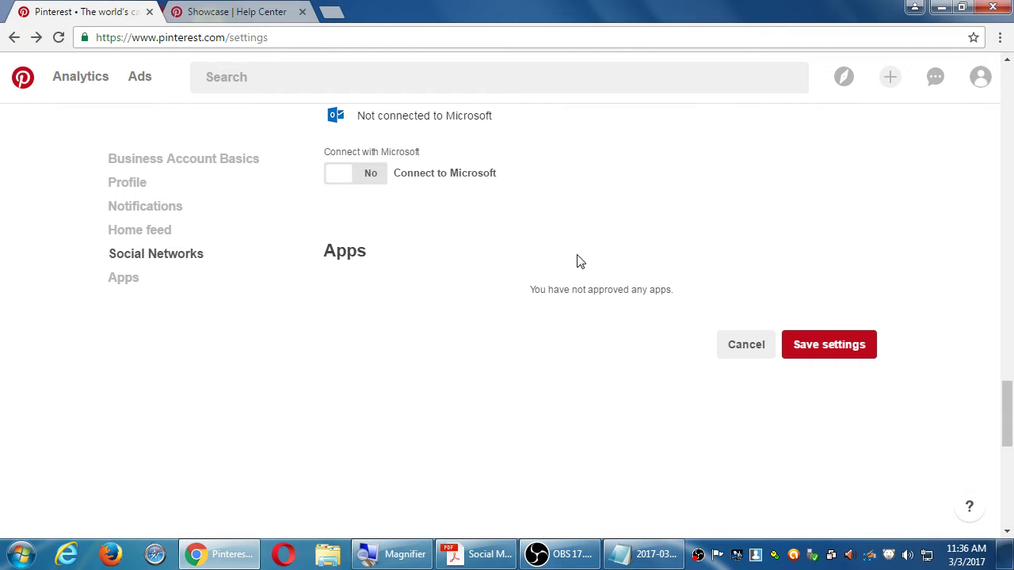
scroll(644, 240, up, 4)
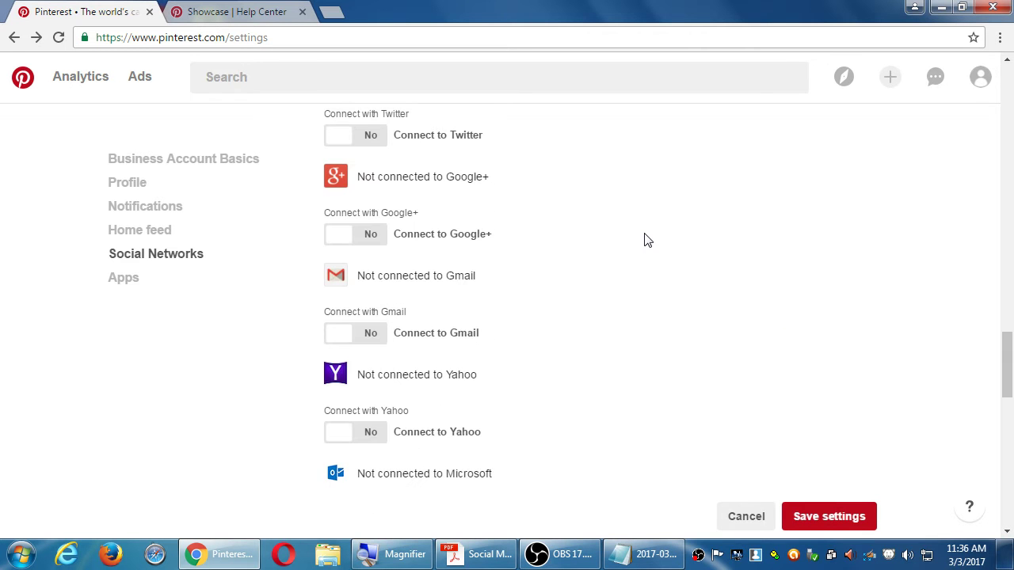
scroll(645, 240, up, 2)
scroll(645, 240, up, 2)
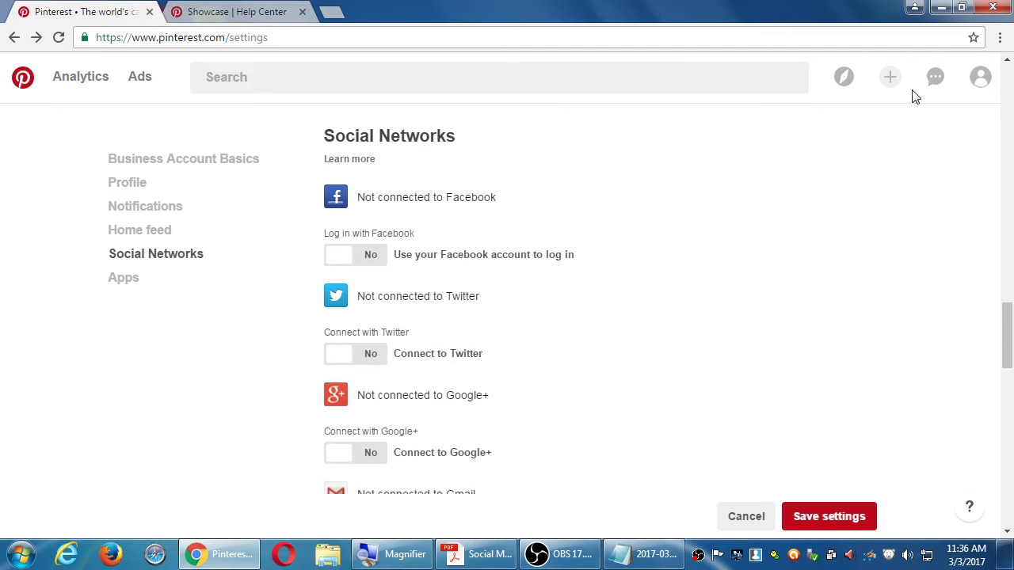
scroll(733, 208, down, 8)
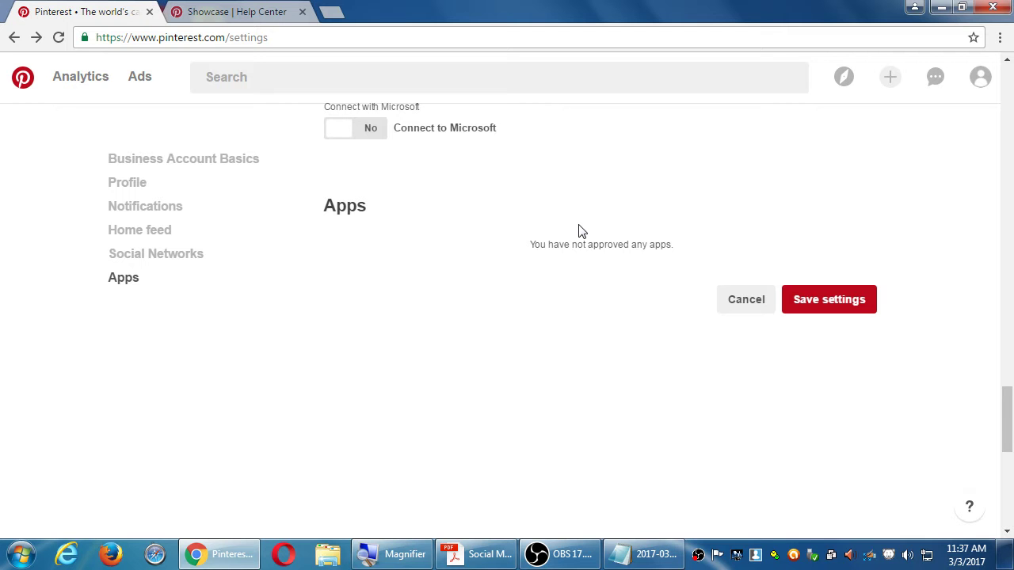
scroll(443, 150, up, 8)
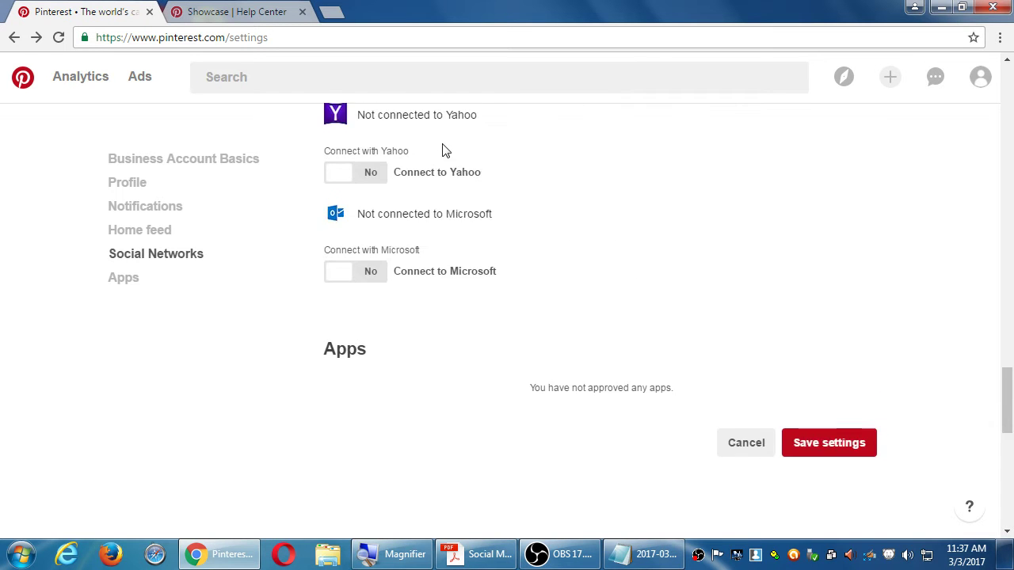
scroll(438, 210, down, 4)
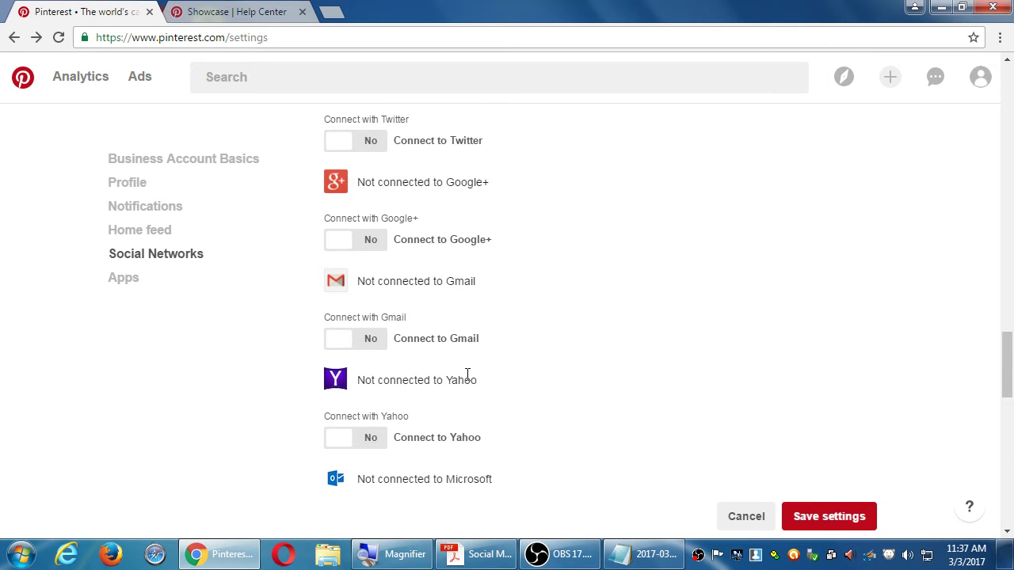
scroll(489, 367, up, 2)
scroll(488, 366, up, 1)
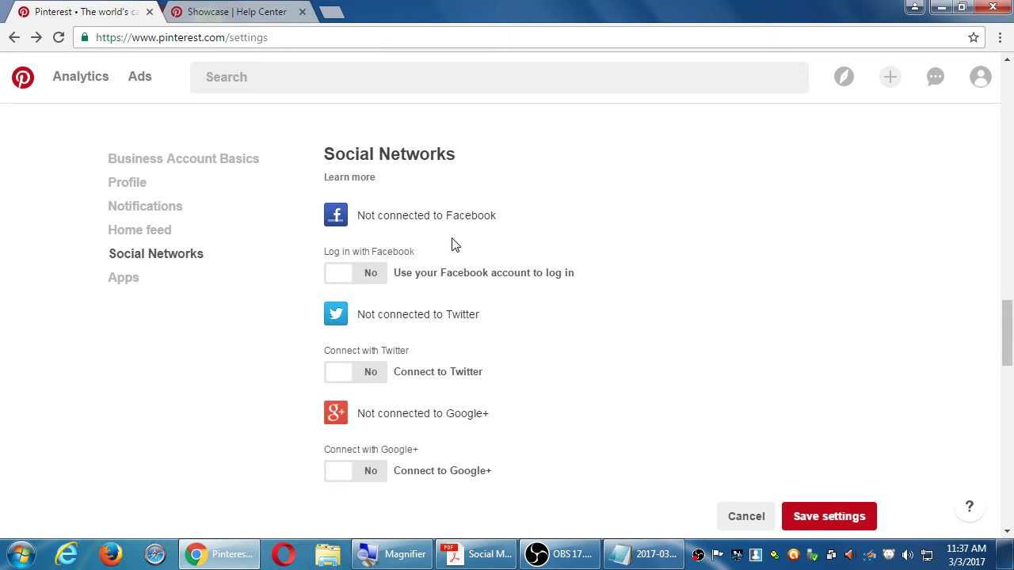
scroll(459, 267, down, 7)
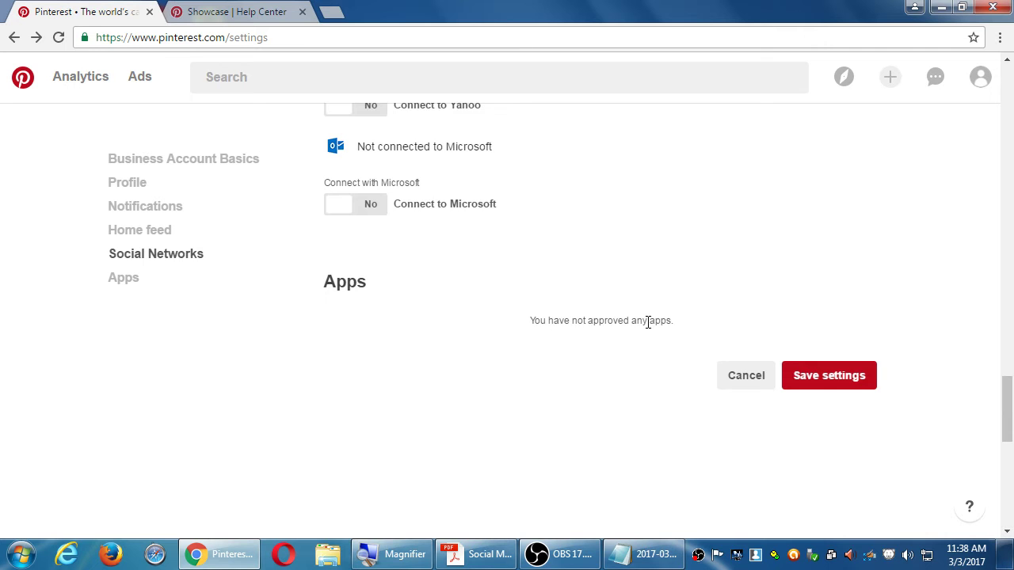
scroll(645, 375, down, 4)
scroll(642, 377, up, 5)
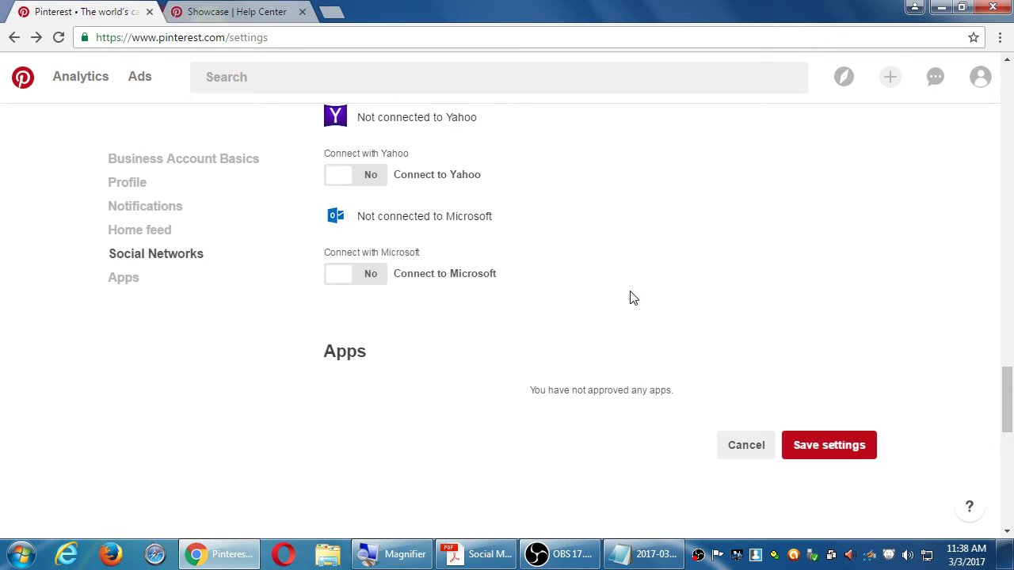
Step: Save the account settings, then check the profile's extra options, share menu and URL
click(797, 444)
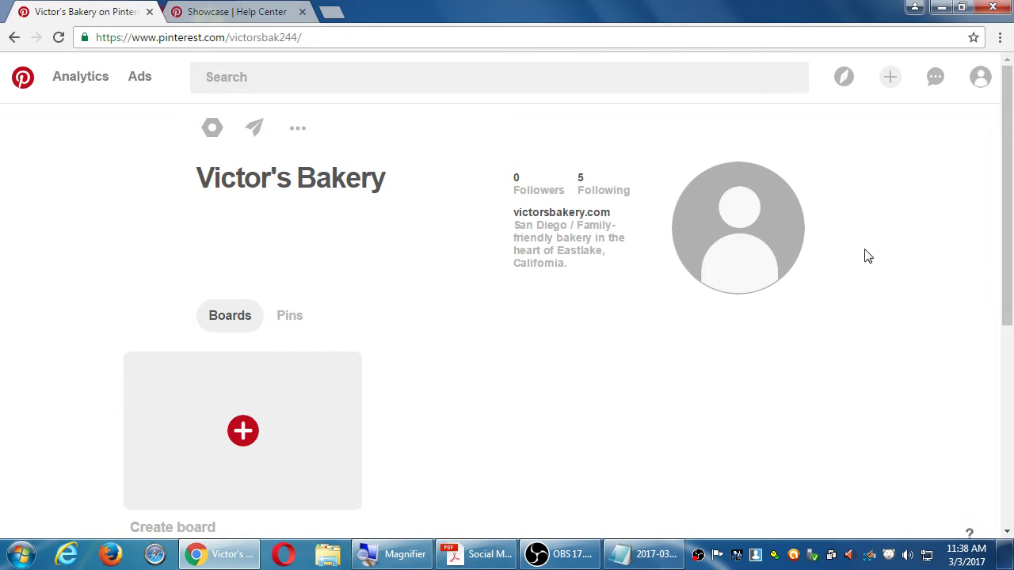
click(292, 131)
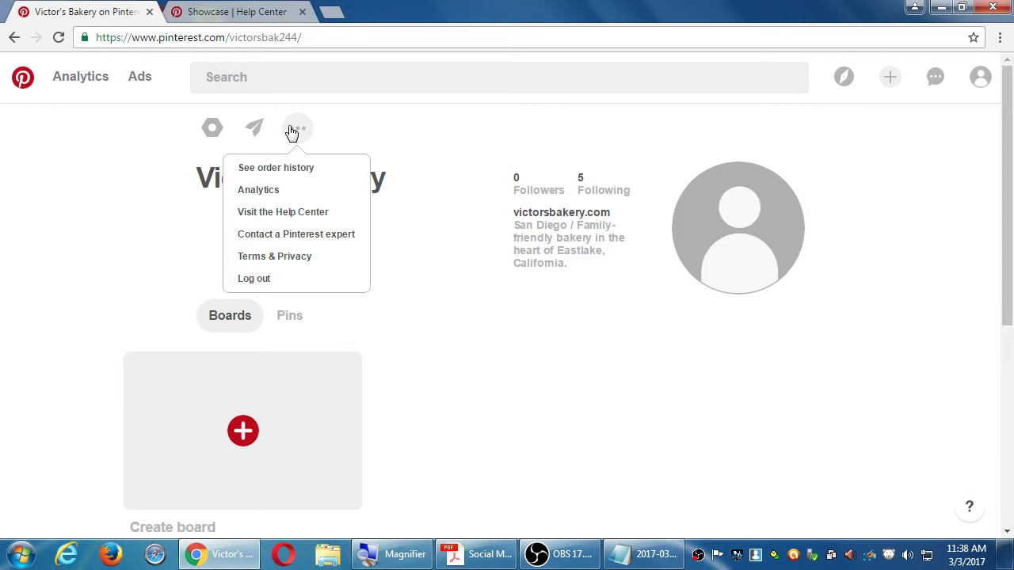
click(371, 137)
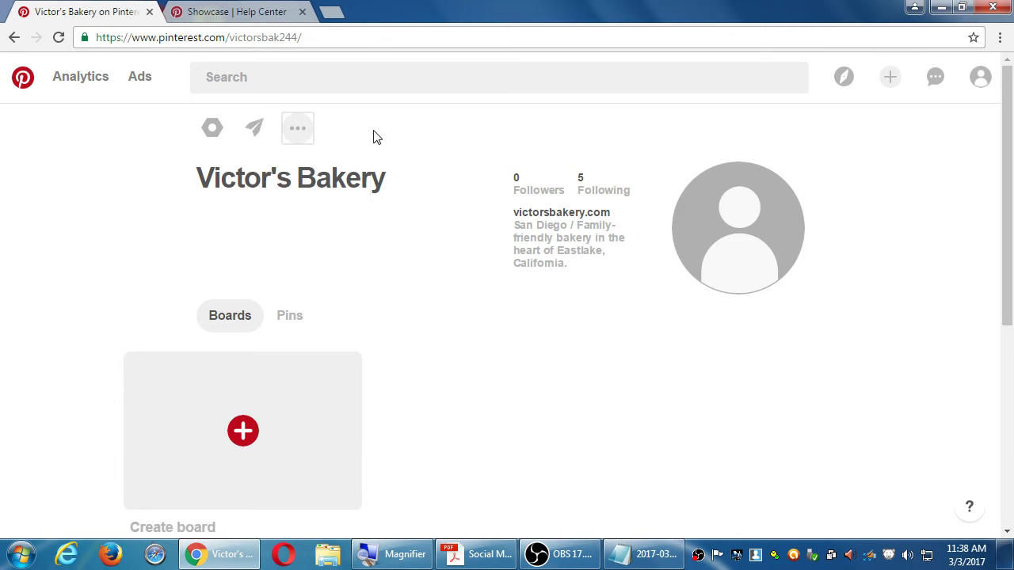
click(254, 131)
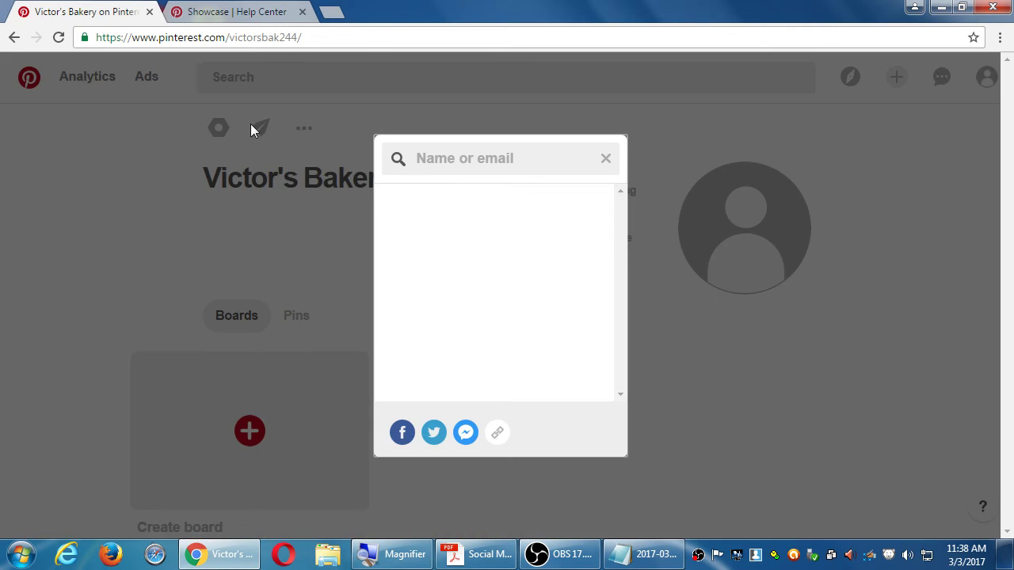
click(605, 160)
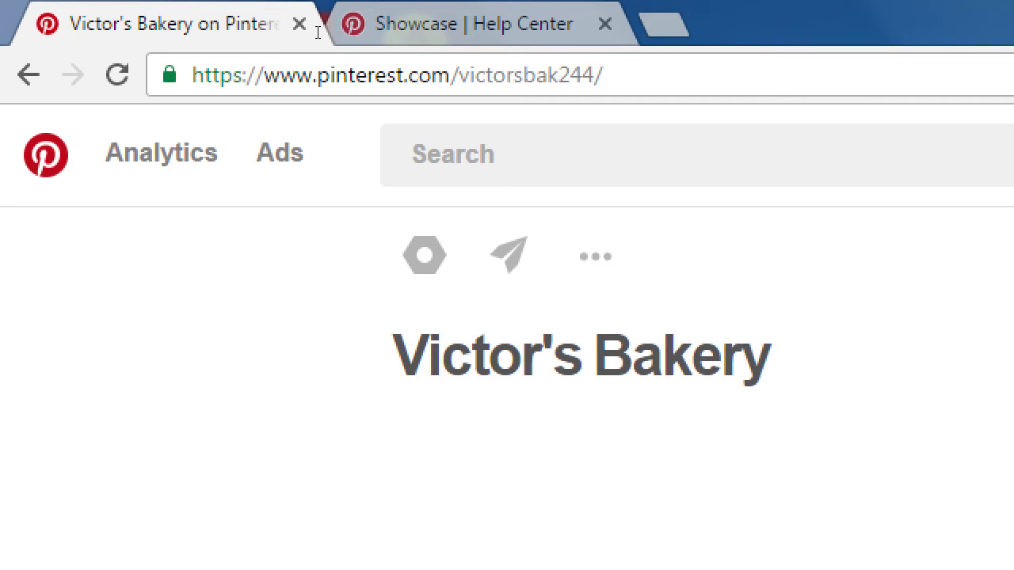
key(ctrl+l)
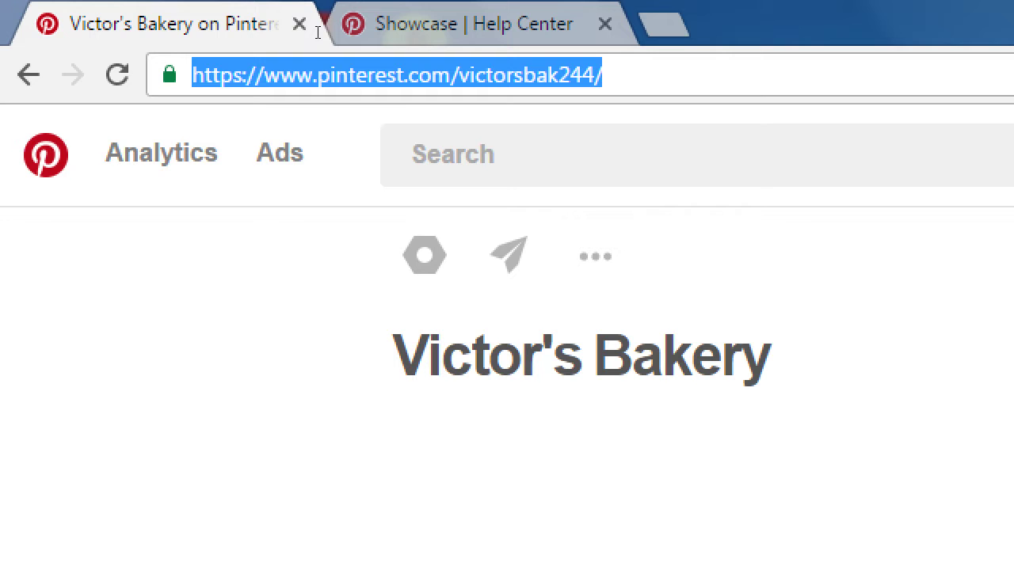
key(End)
key(BackSpace)
key(BackSpace)
key(BackSpace)
key(BackSpace)
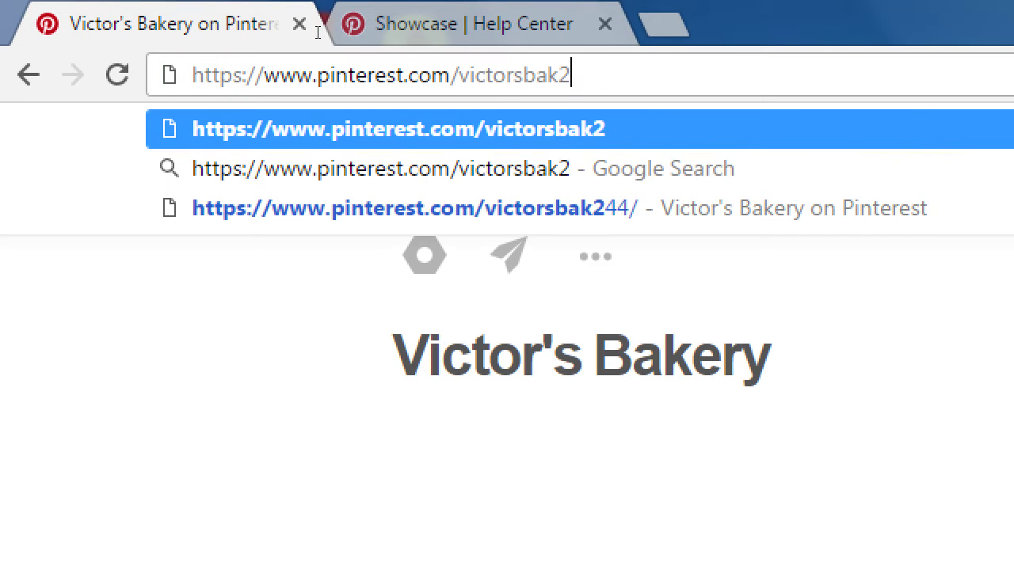
text(ery)
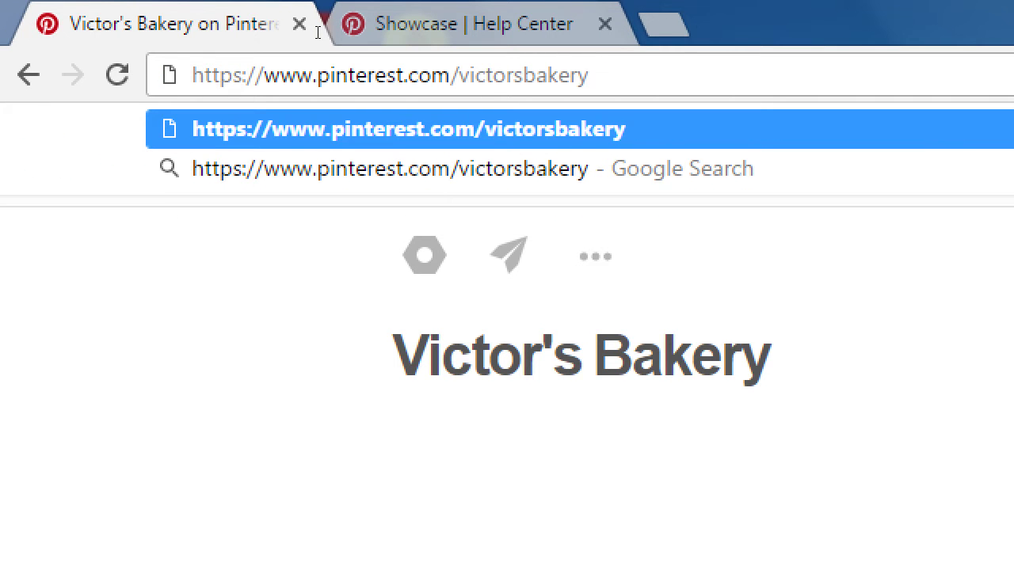
key(Return)
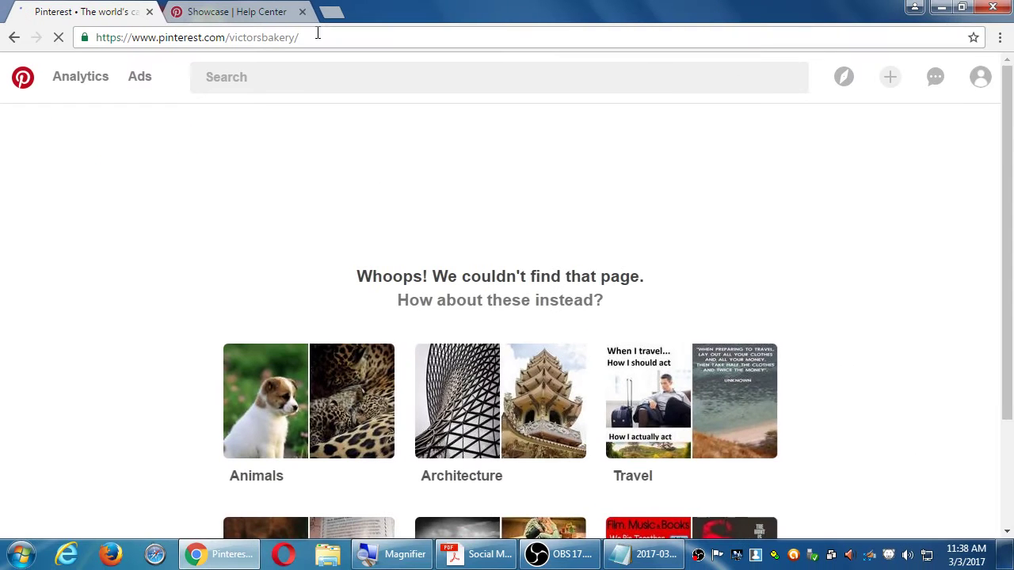
scroll(670, 350, down, 2)
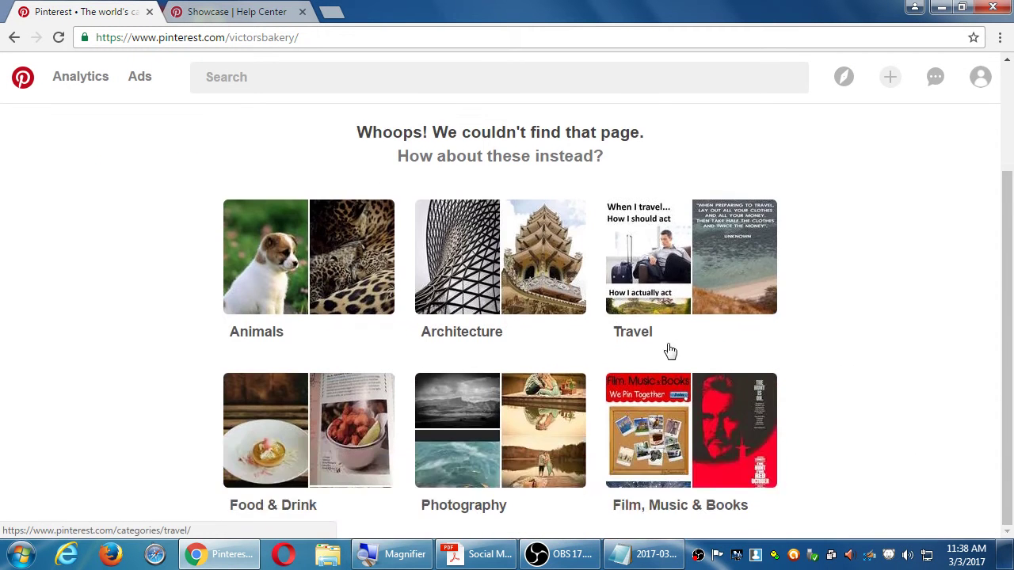
scroll(669, 349, up, 2)
key(F5)
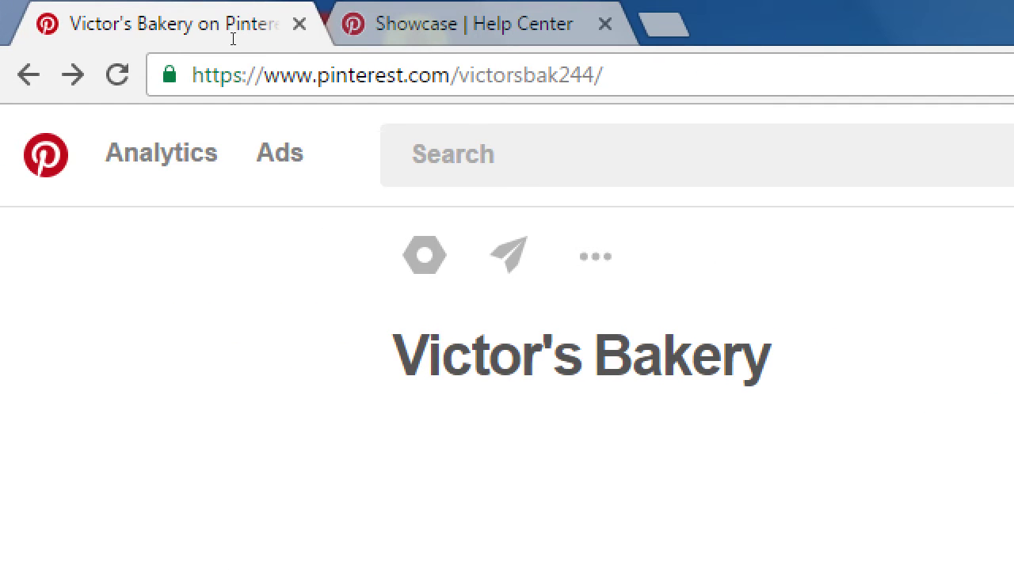
Step: Highlight the username in the address and the profile's follower stats, then clear the selection
drag(263, 33, 331, 32)
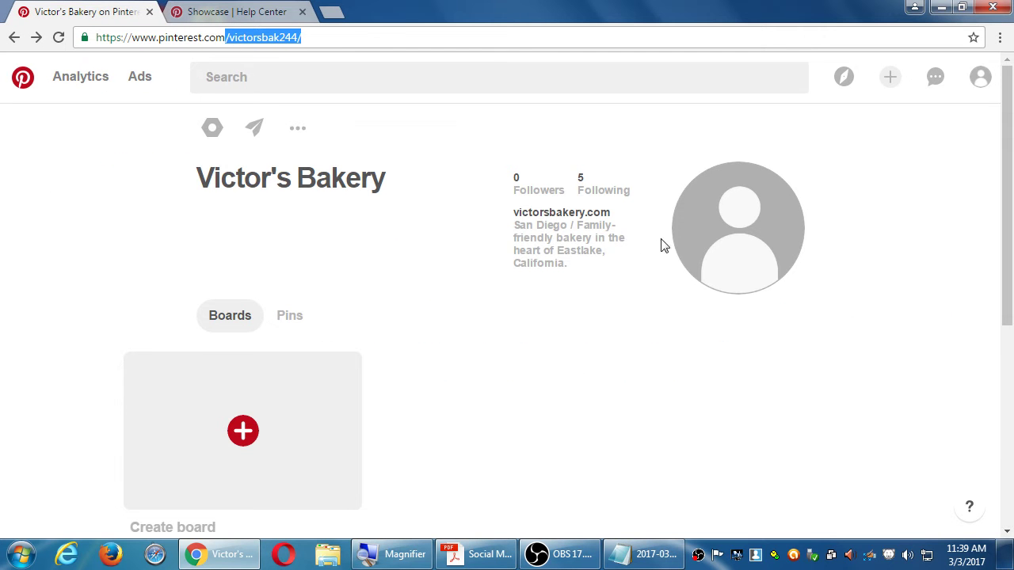
drag(546, 237, 577, 250)
click(576, 249)
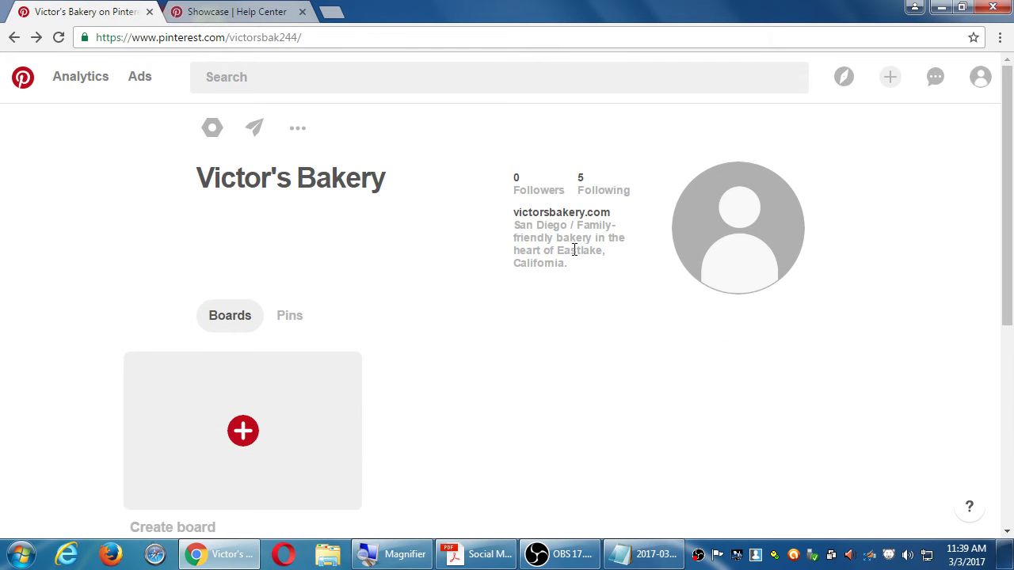
Step: Open the Following list and scroll through the bakery's followed topics
click(600, 193)
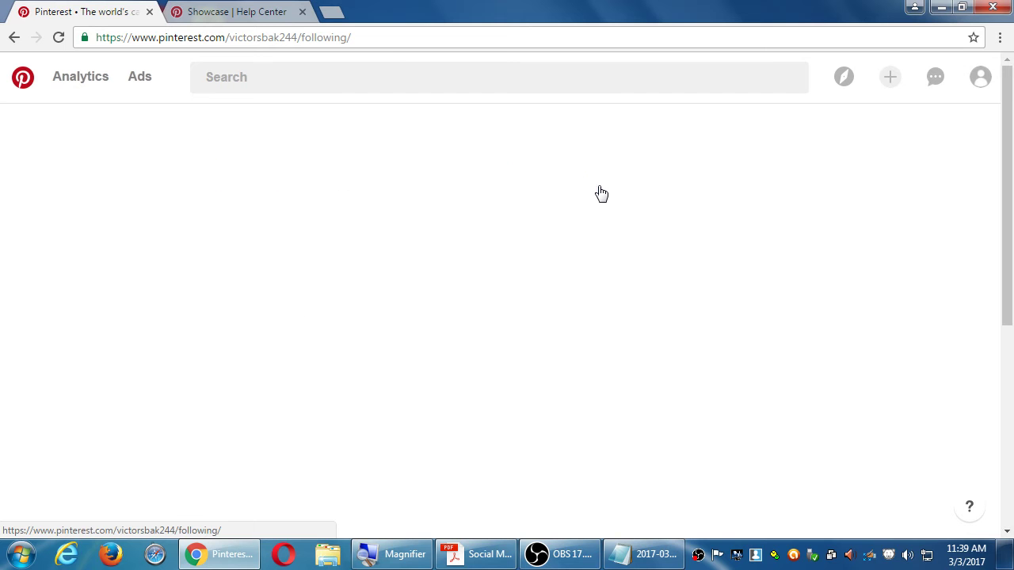
scroll(583, 204, down, 3)
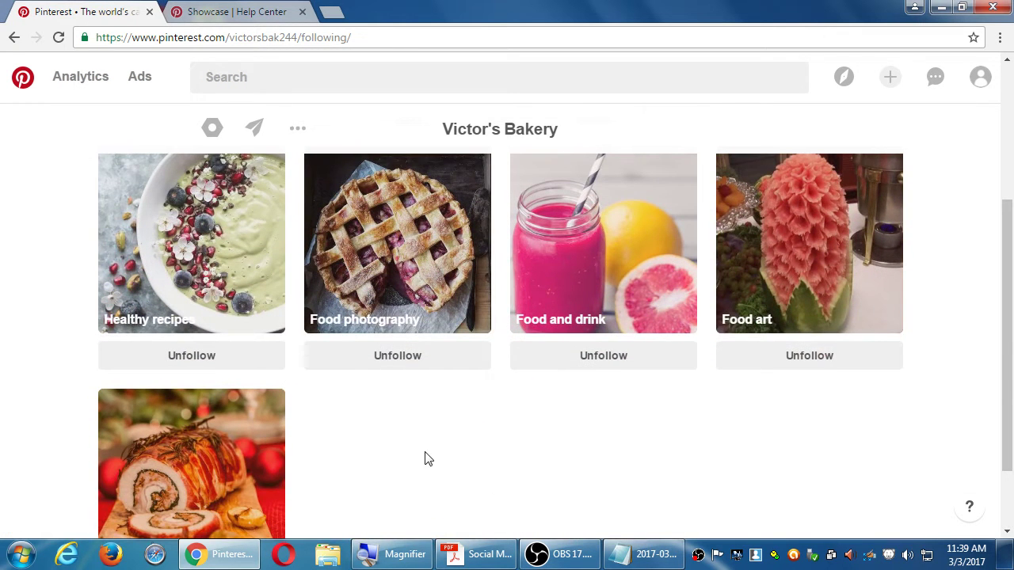
scroll(439, 454, down, 2)
scroll(444, 441, up, 5)
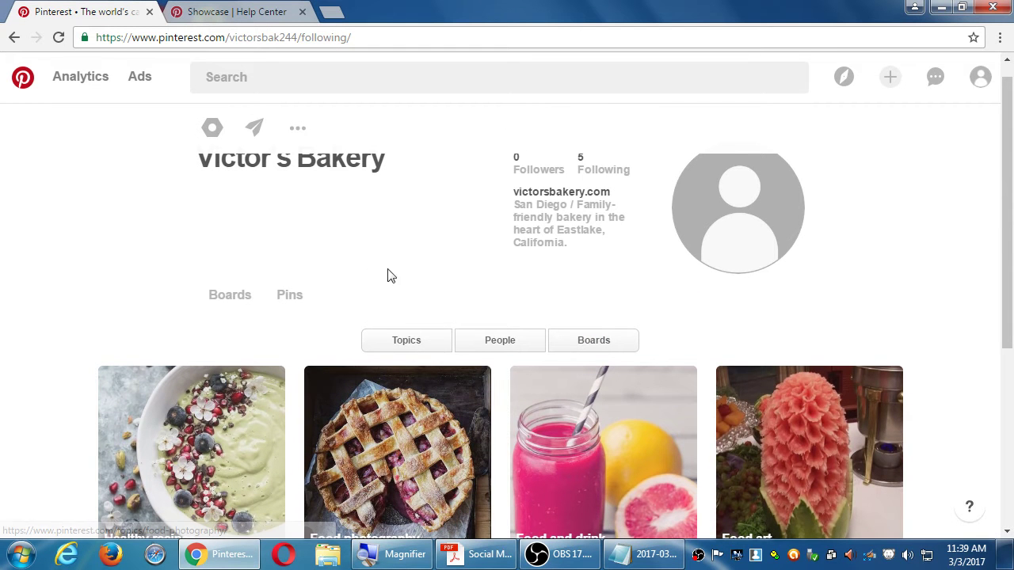
scroll(518, 316, down, 2)
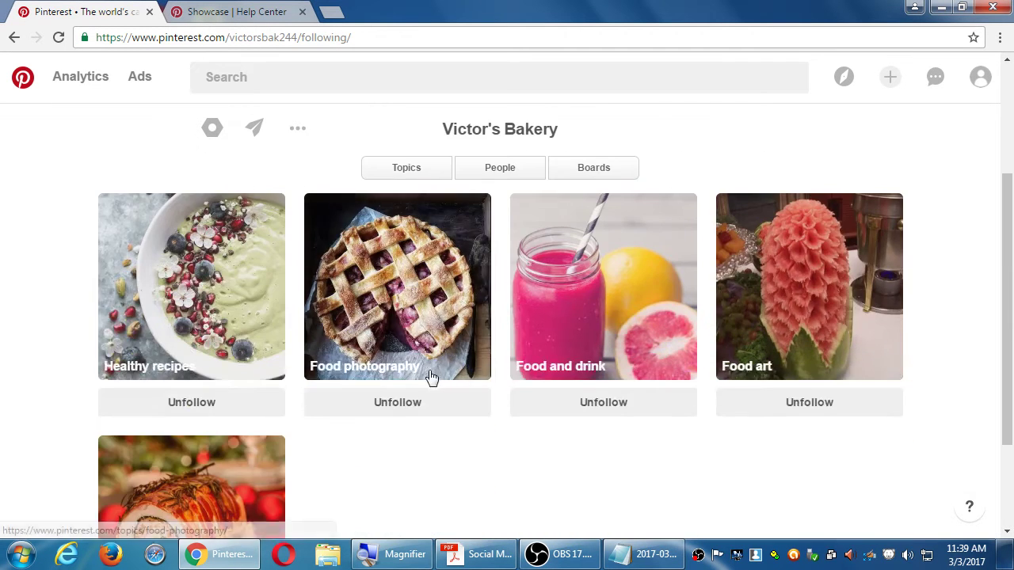
scroll(432, 378, up, 2)
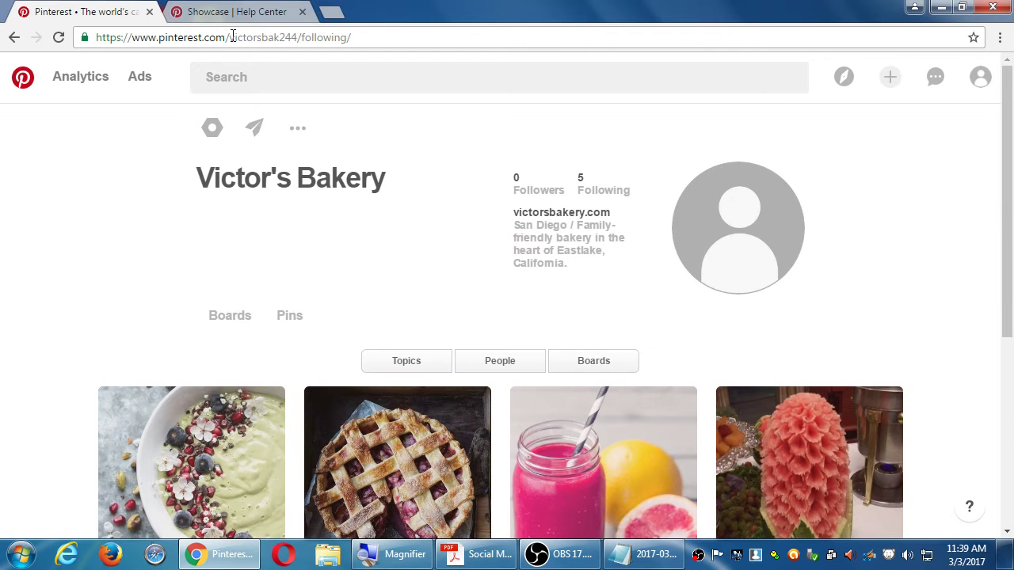
drag(230, 37, 473, 30)
text(mosher13)
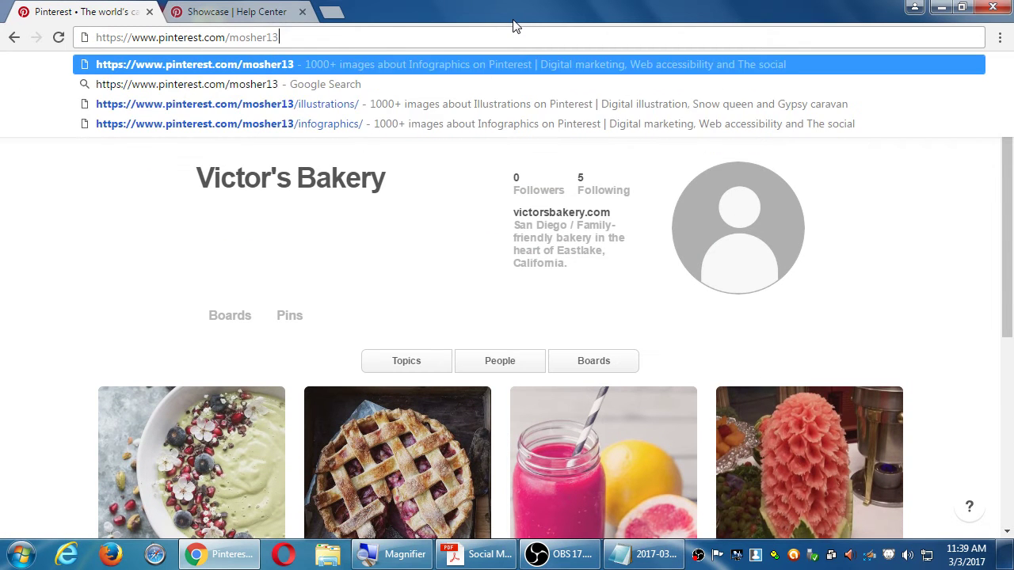
key(Return)
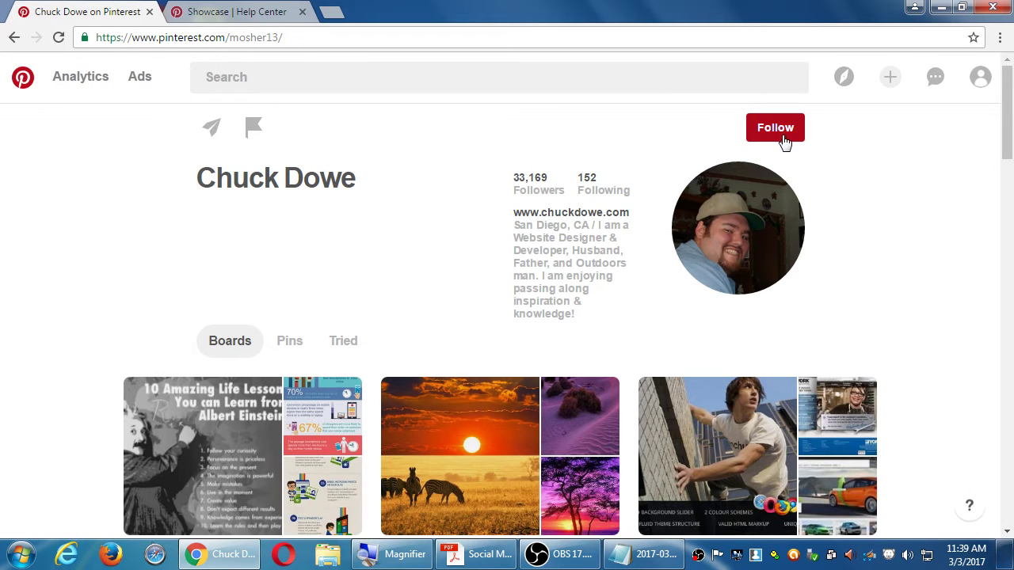
click(594, 195)
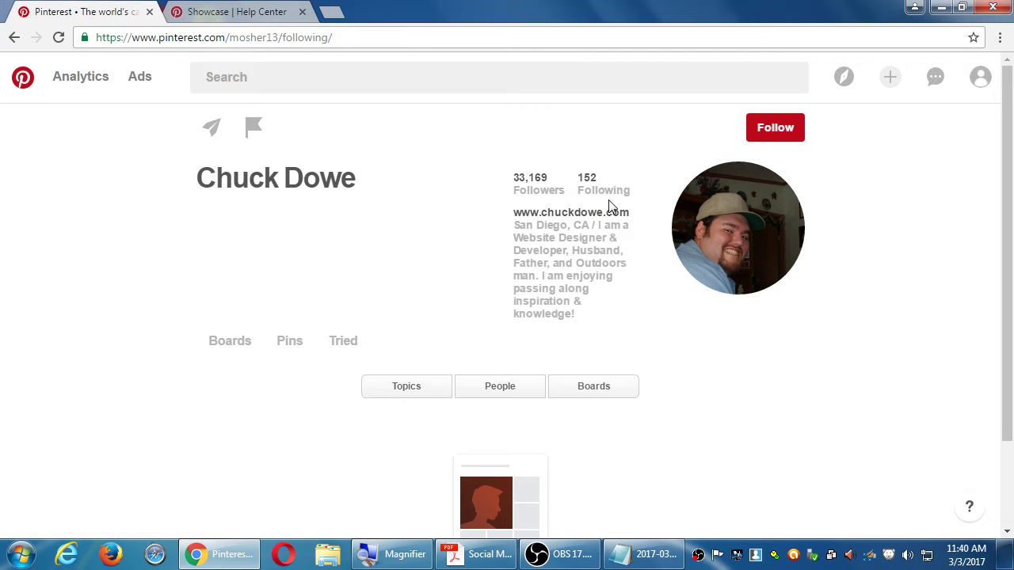
Step: Scroll the Following page and view the people mosher13 follows
scroll(610, 204, down, 2)
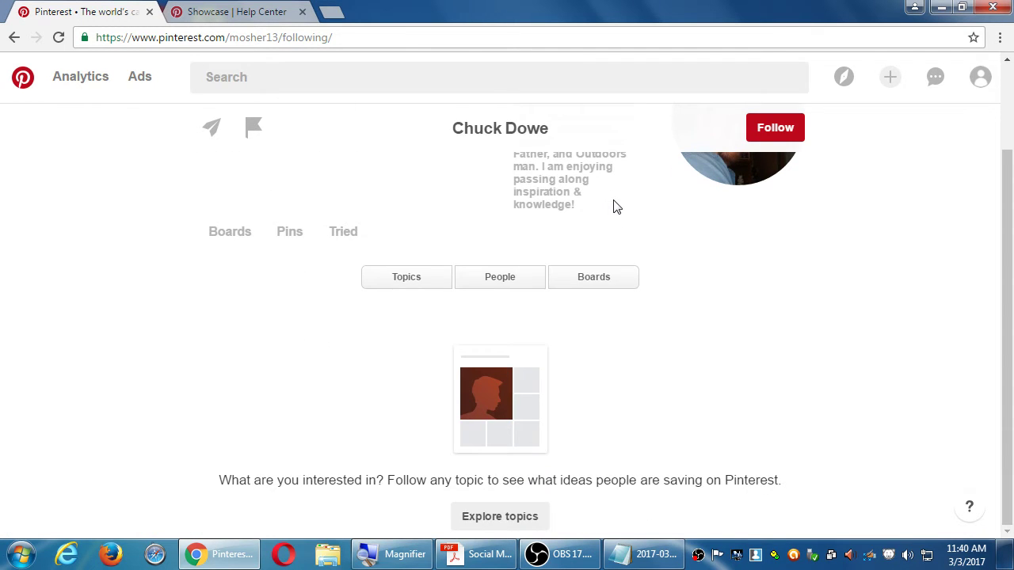
scroll(630, 254, up, 2)
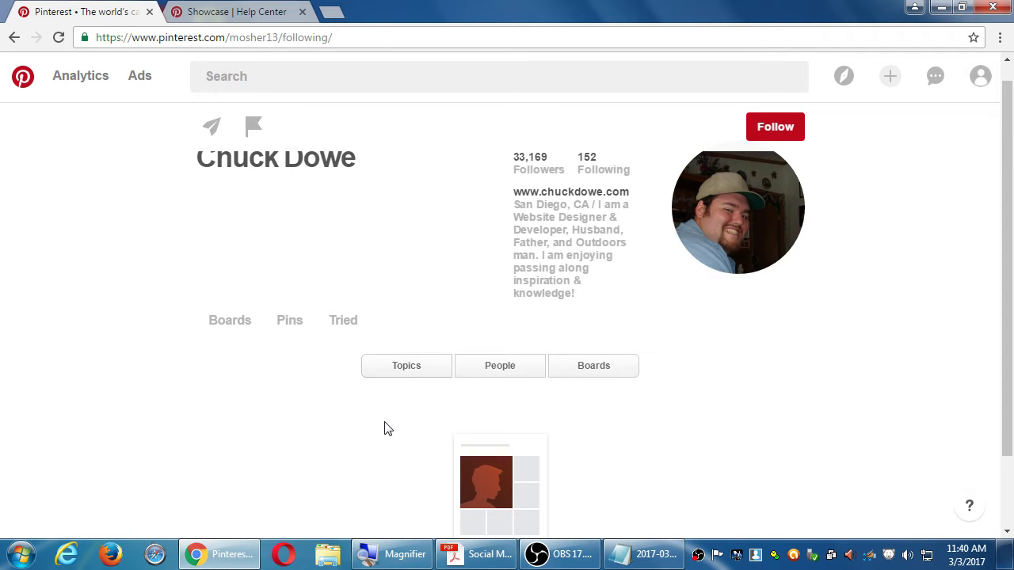
scroll(385, 428, down, 2)
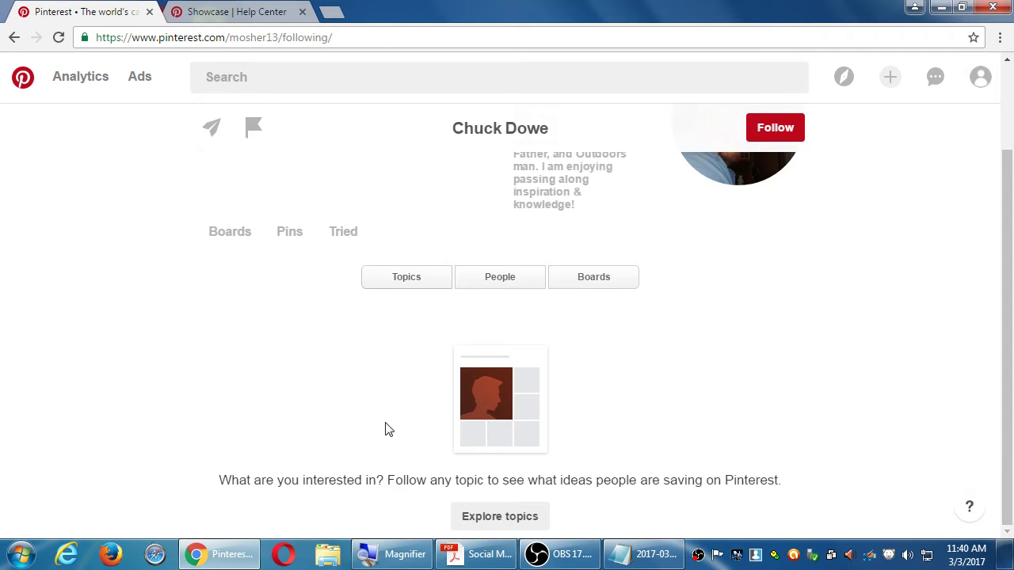
click(498, 285)
scroll(610, 362, down, 3)
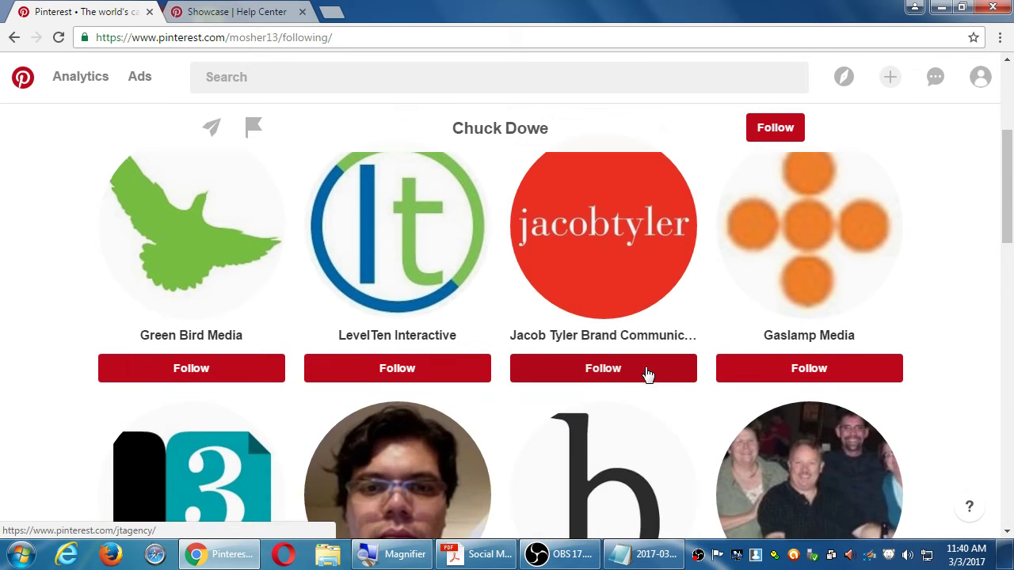
scroll(648, 372, up, 3)
Step: Browse through the boards this user follows
click(593, 336)
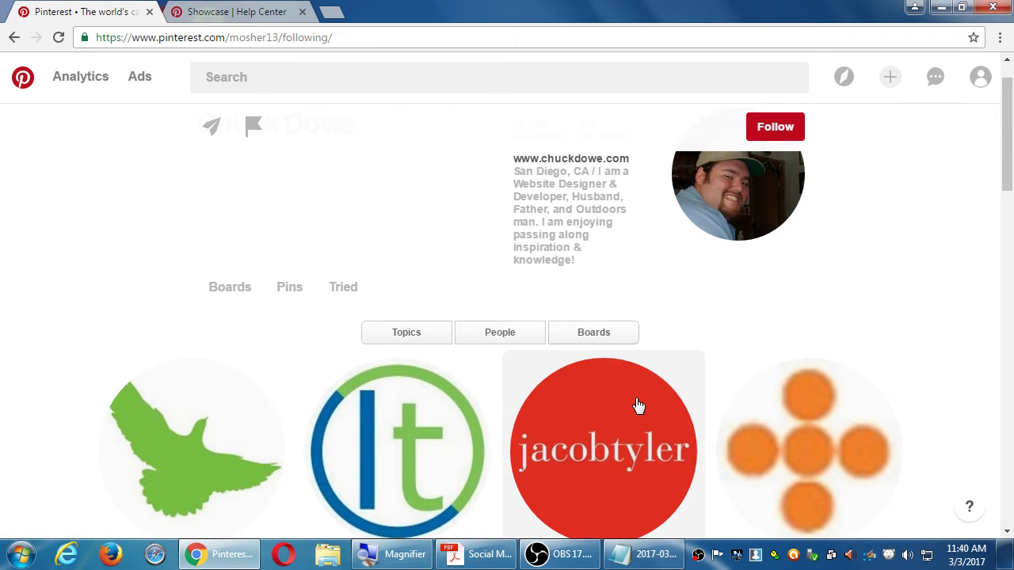
scroll(638, 405, down, 5)
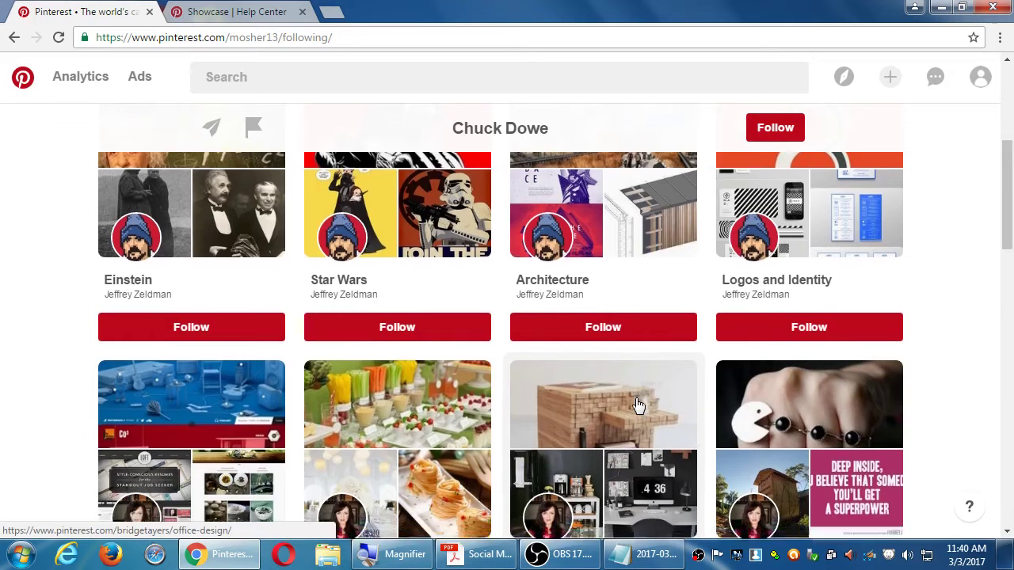
scroll(648, 406, down, 4)
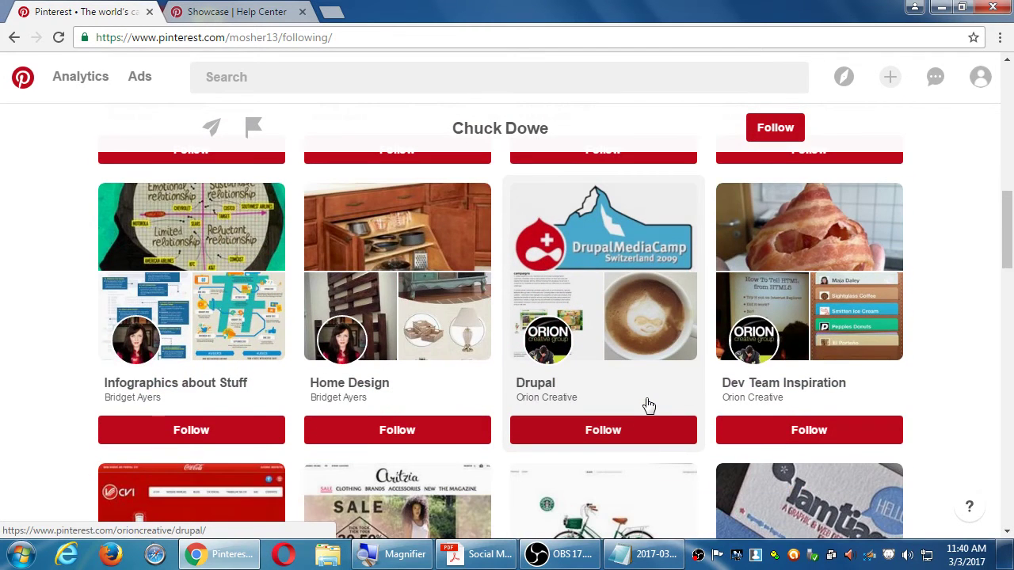
scroll(648, 405, down, 7)
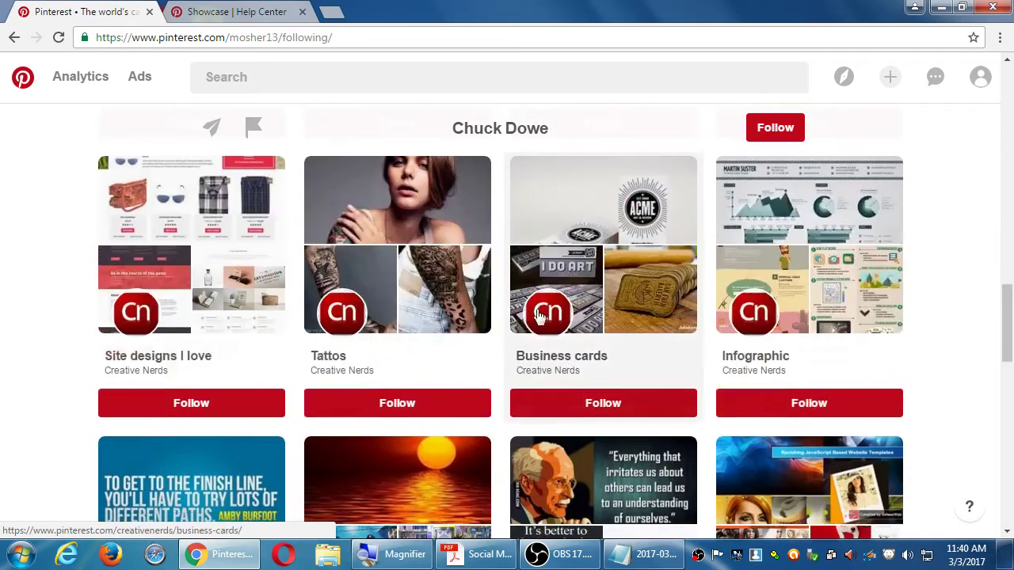
scroll(600, 340, down, 3)
scroll(615, 330, up, 9)
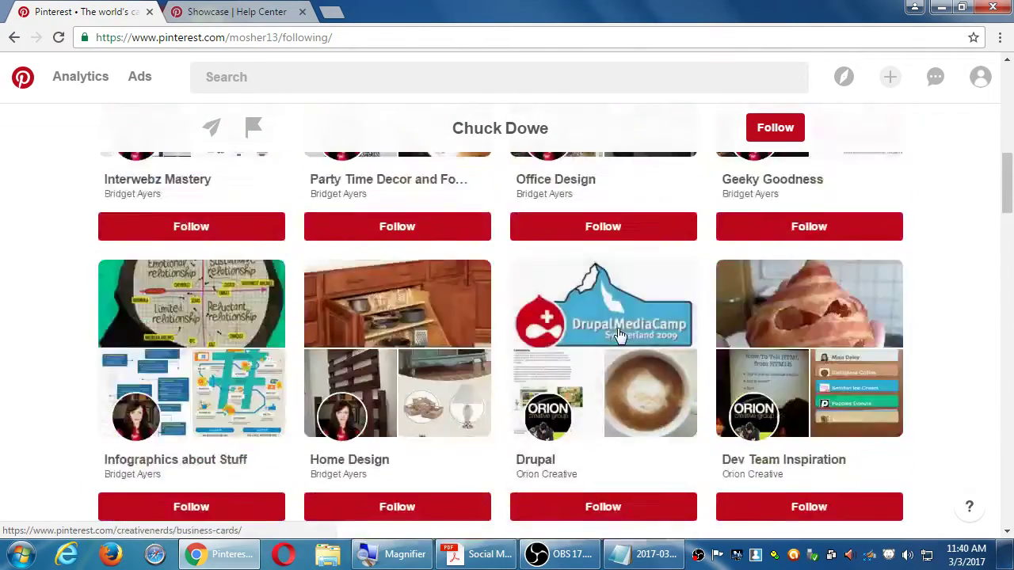
scroll(620, 336, up, 6)
Step: Return to the followed-people list, then bring the Notepad notes to the front
click(500, 387)
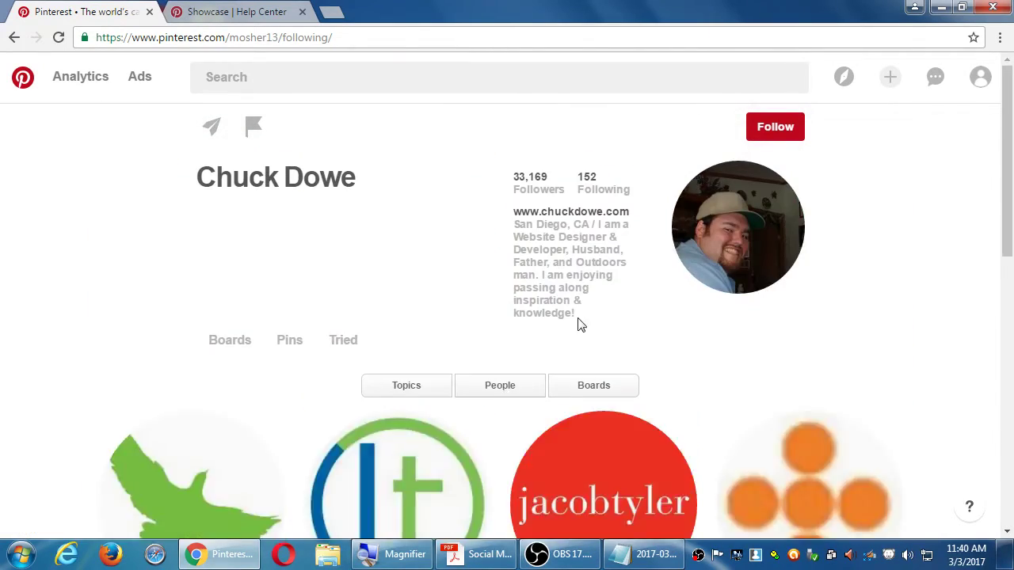
scroll(601, 323, down, 3)
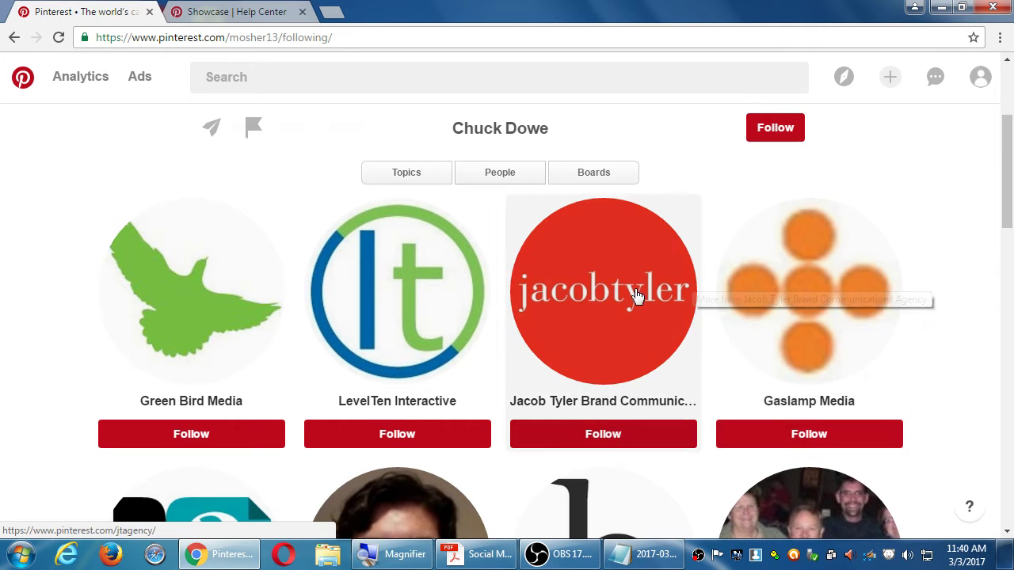
click(657, 556)
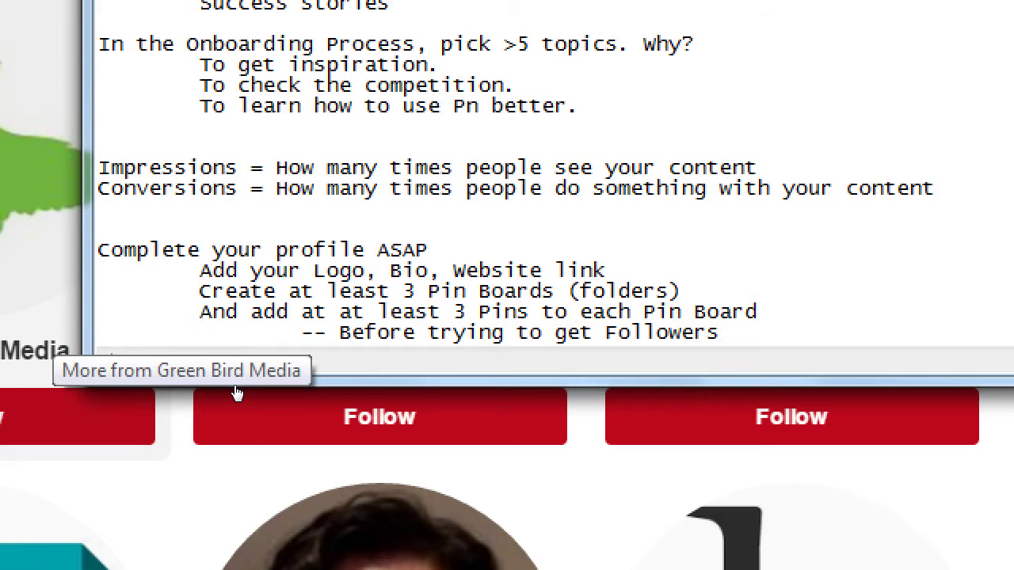
Step: Add heading 'One way to build an audience' with indented tip 'Check who your competition/colleague is Following'
key(Return)
key(Return)
key(Return)
text(One )
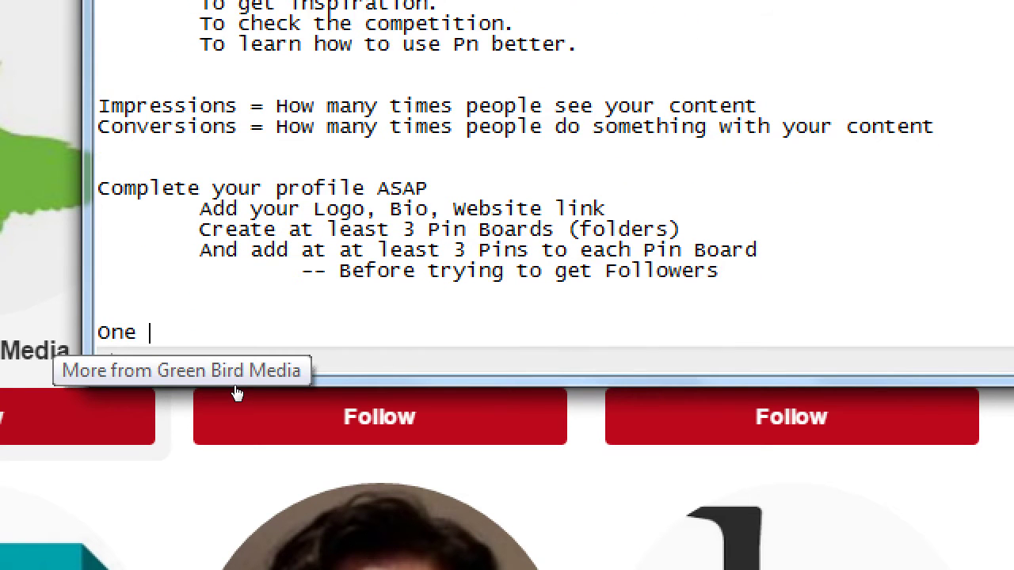
text(way to build an audience)
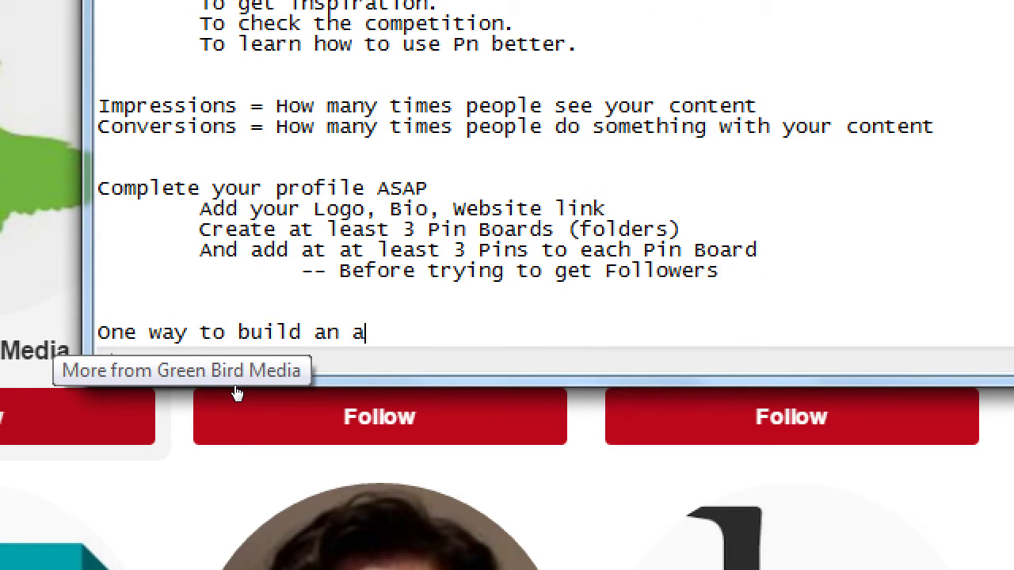
key(Return)
key(Tab)
text(S)
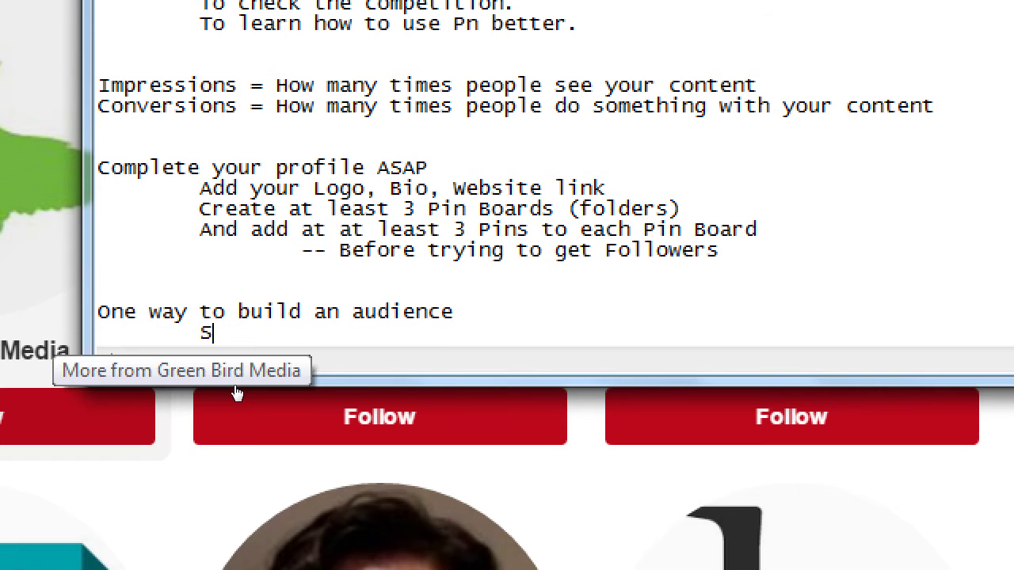
key(BackSpace)
text(Check wh)
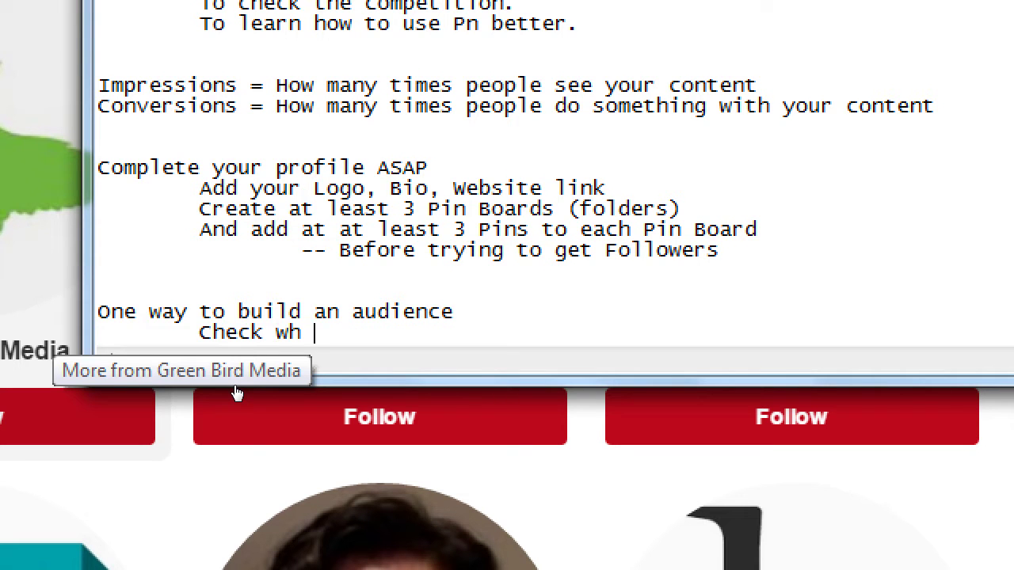
text(o your compet)
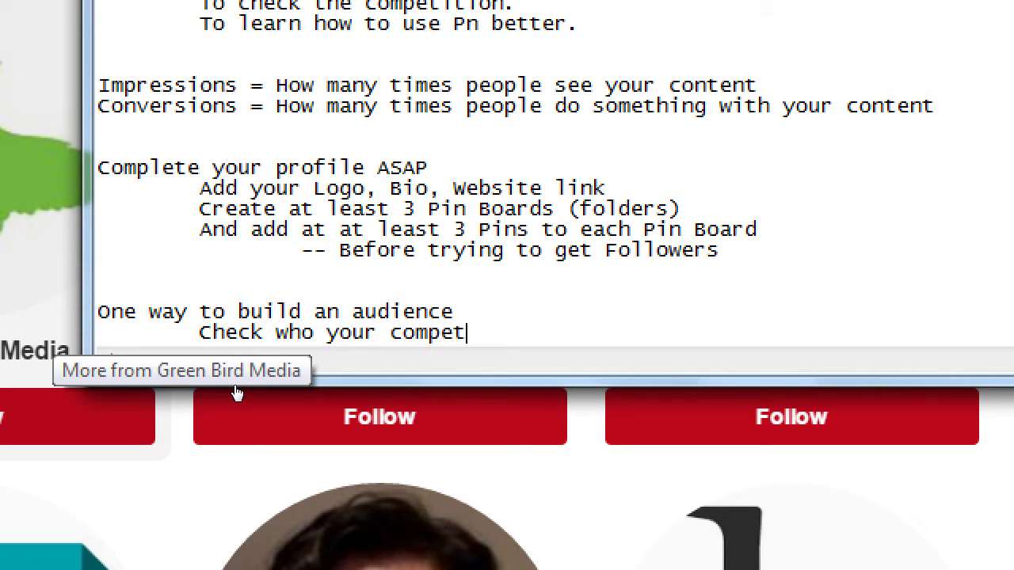
text(ition/colleague)
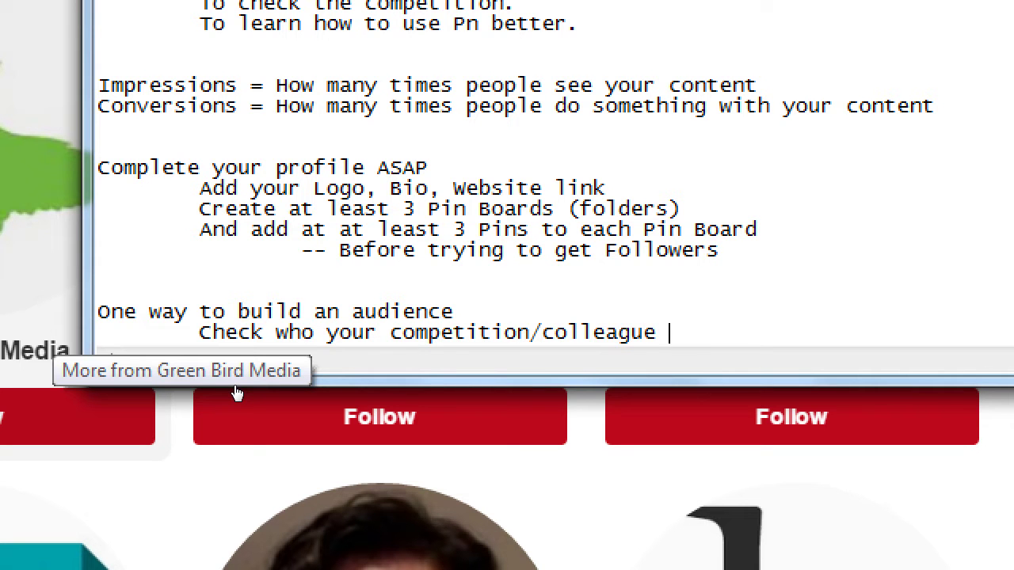
text( is Following)
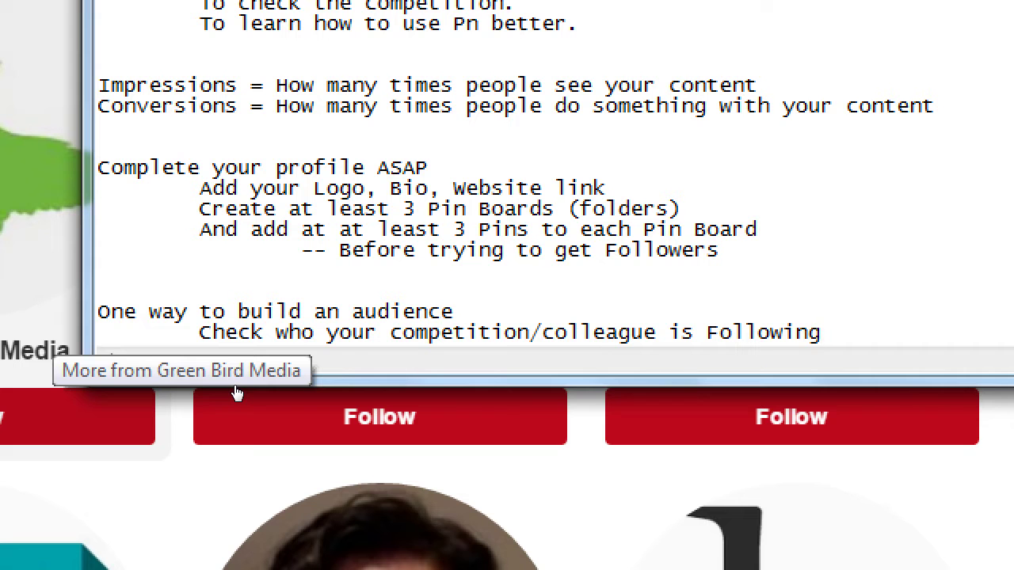
Step: Add indented lines '(go to their profile and view Following)' and 'Then Follow some/all of those accounts'
key(Return)
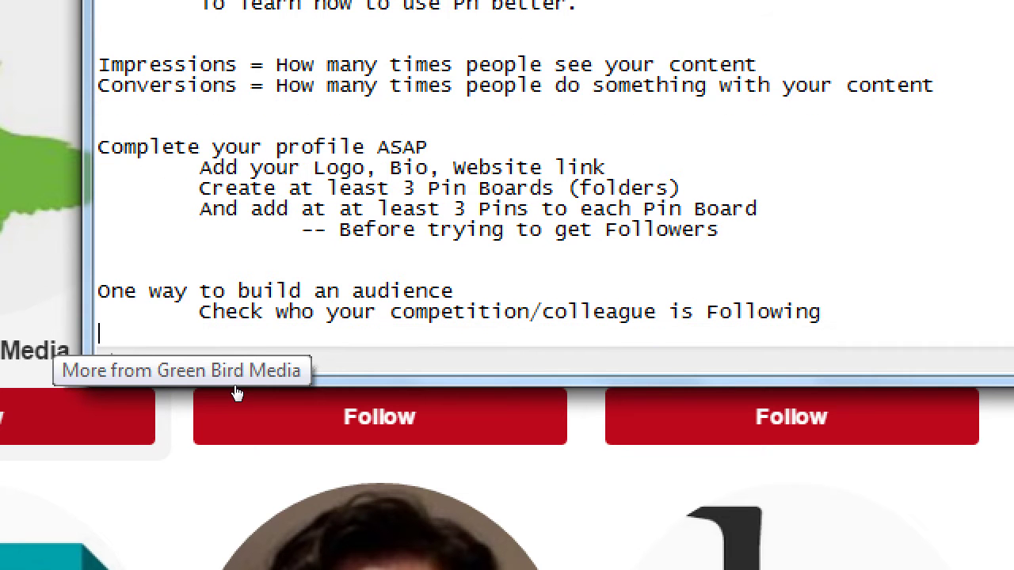
key(Tab)
key(Tab)
text((go to the)
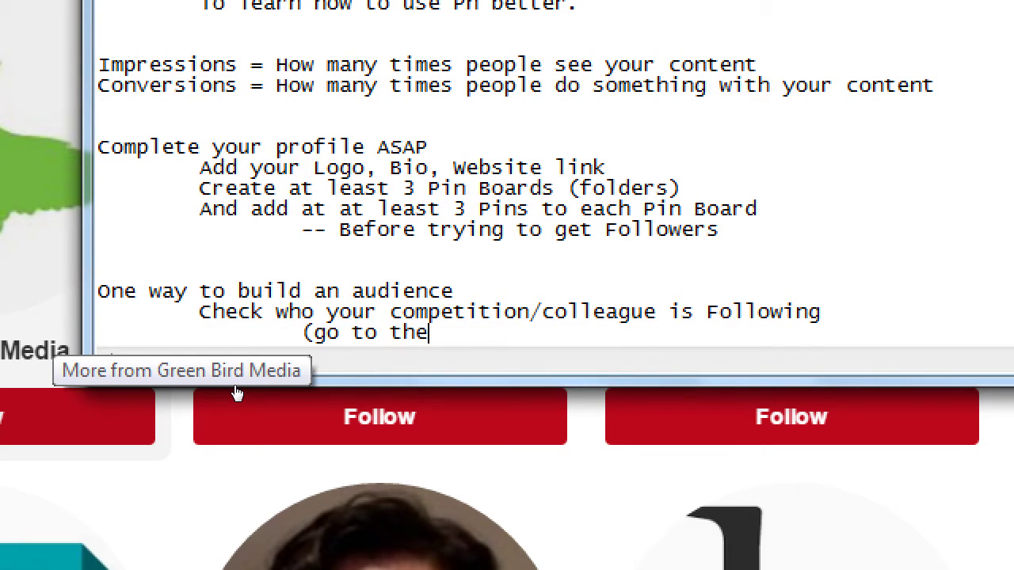
text(ir profile and )
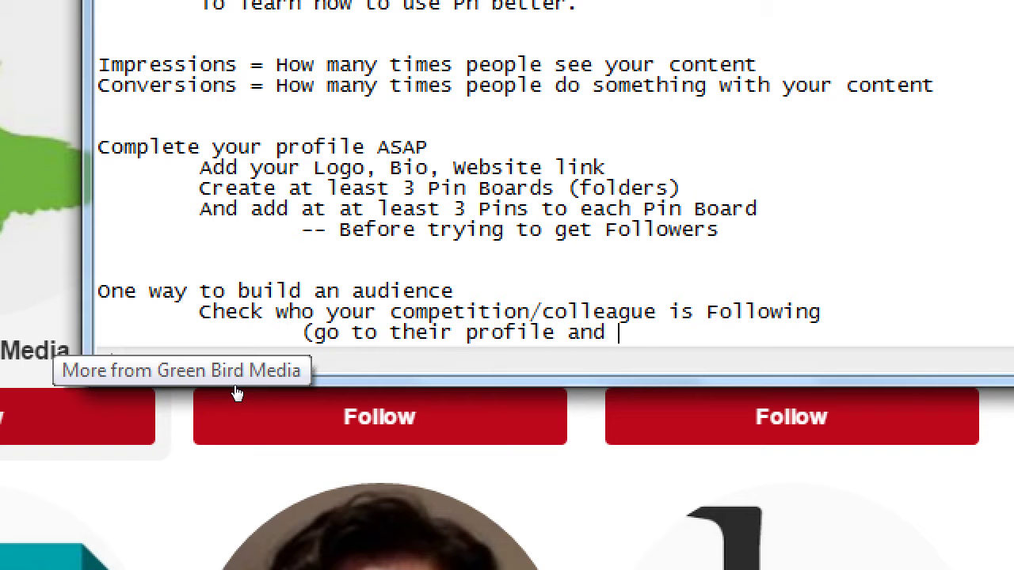
text(view Following))
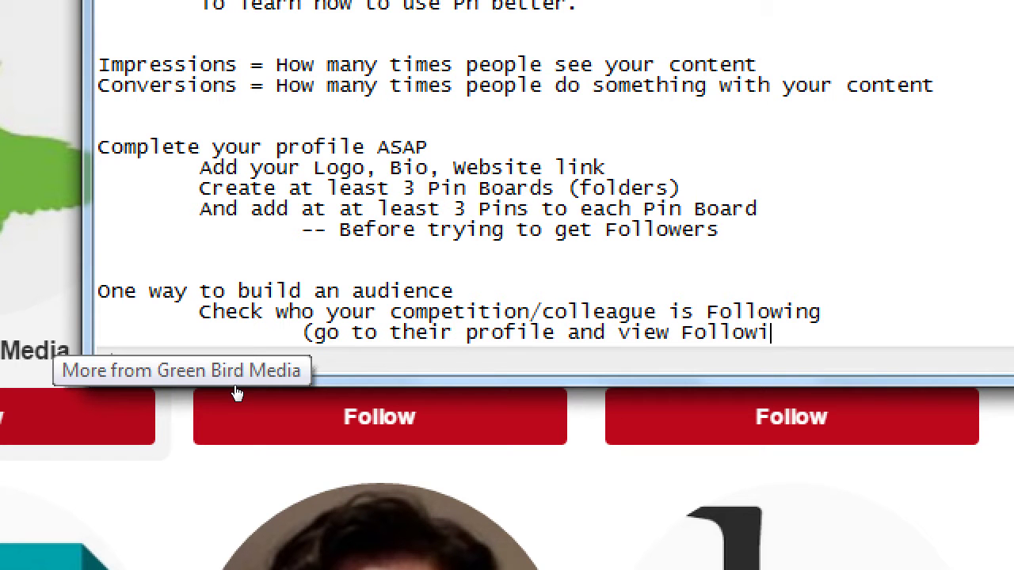
key(Return)
key(Tab)
key(Tab)
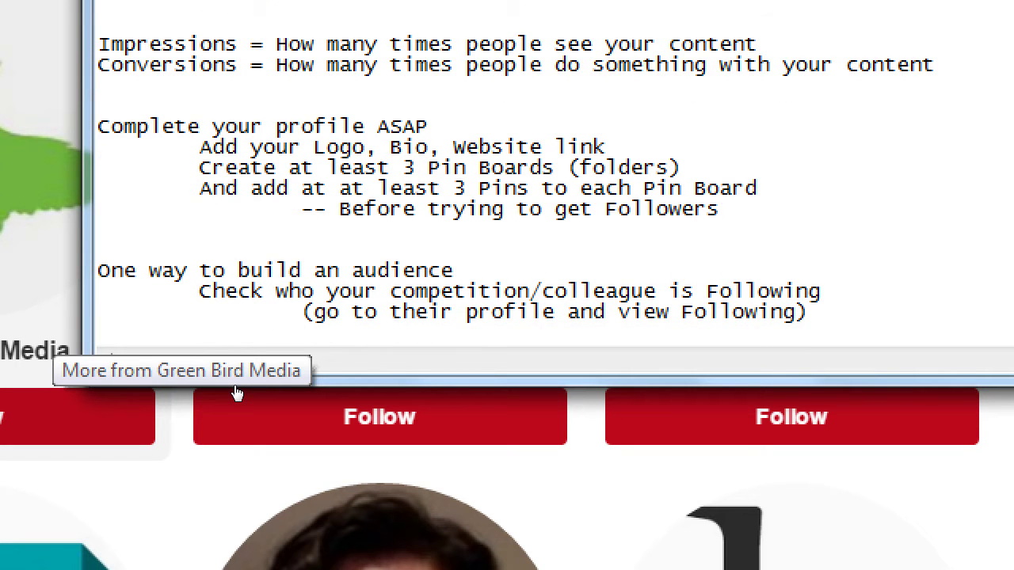
text(Then Follow)
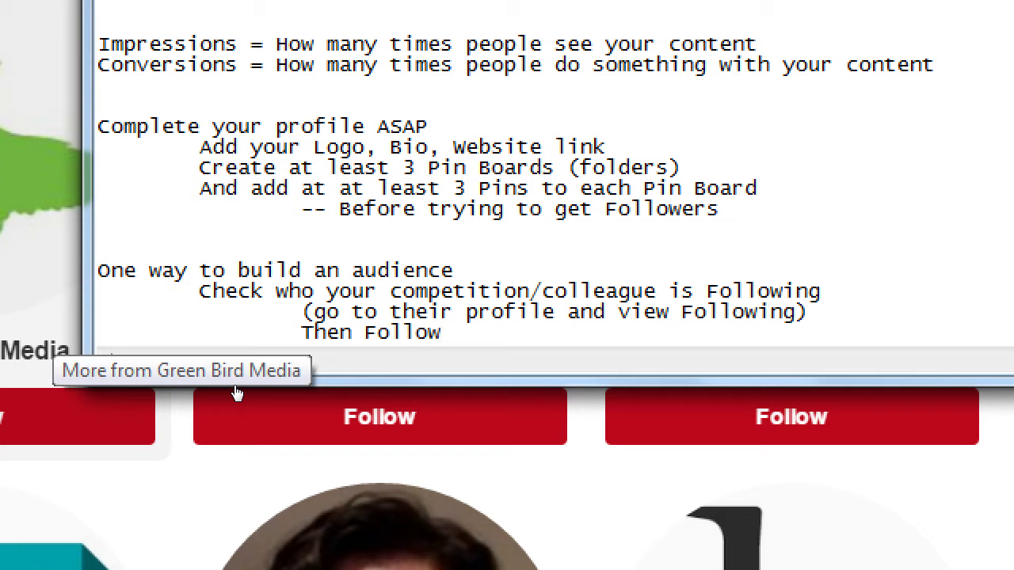
text( some/all of tho)
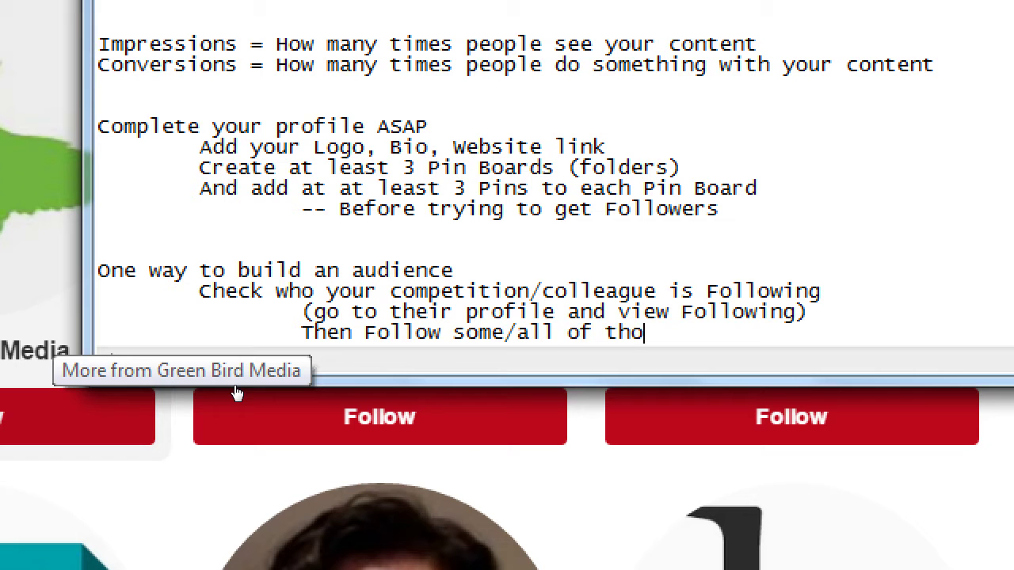
text(se account)
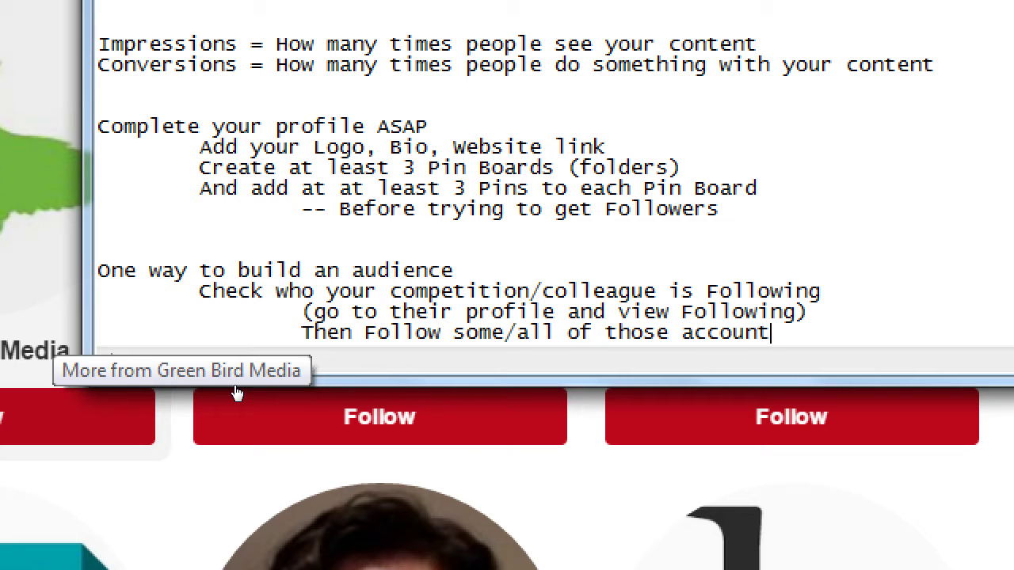
text(s)
Step: Add a deeper-indented line 'Result may be a follow back.'
key(Return)
key(Tab)
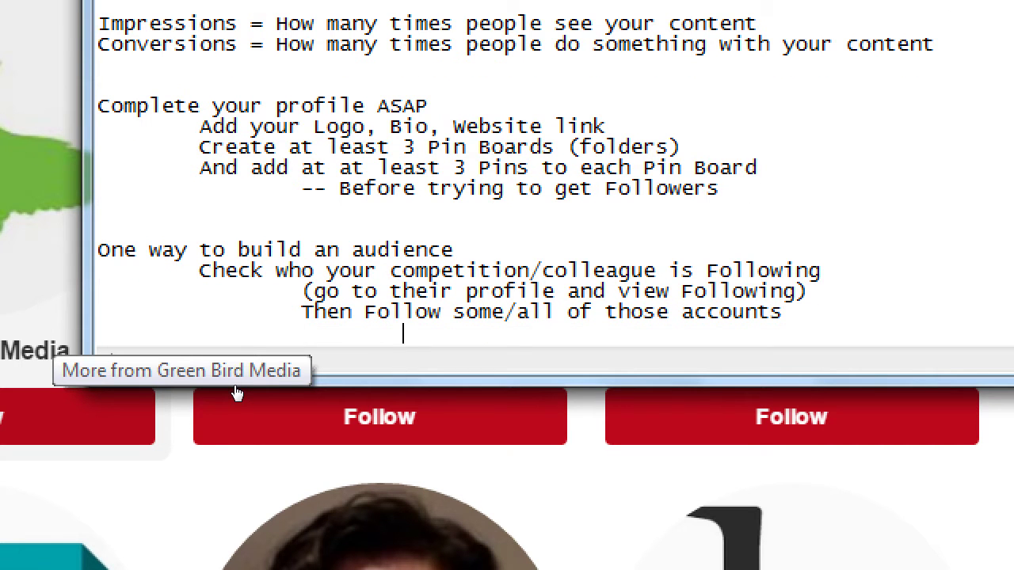
text(Result may be a follow ba)
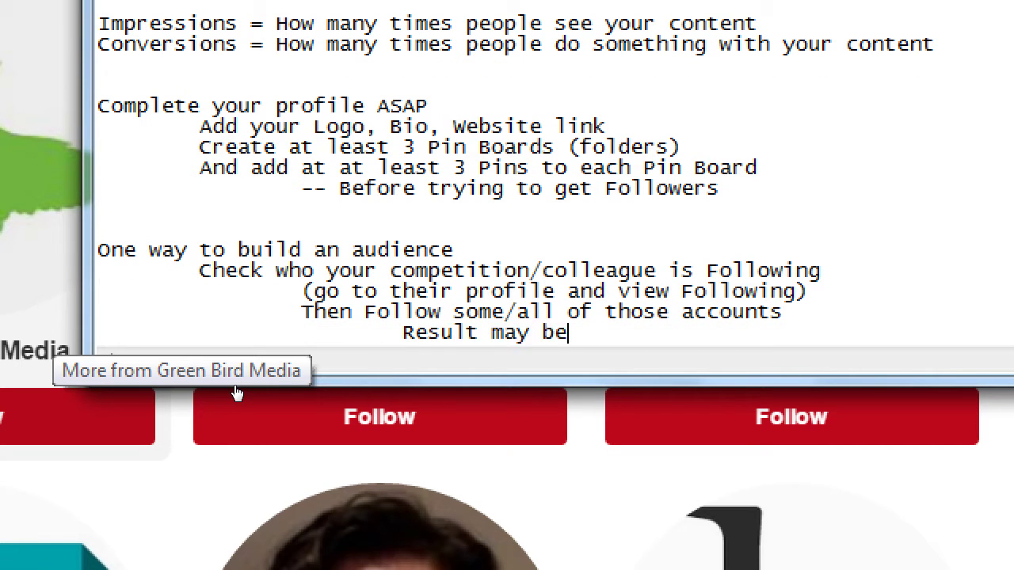
text(ck.)
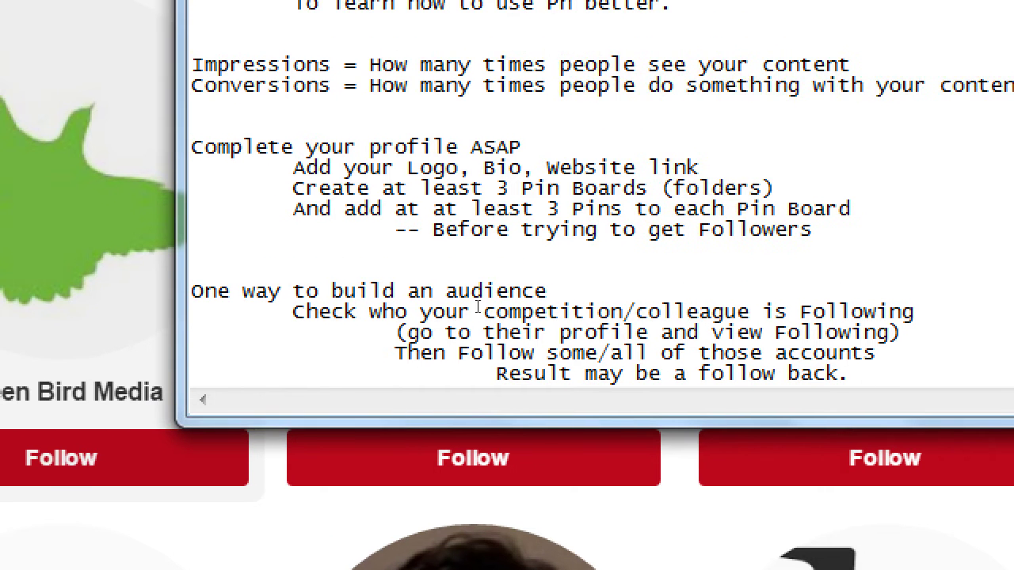
Step: Select the word ASAP in the notes and reset the Magnifier zoom to 1x
double_click(496, 147)
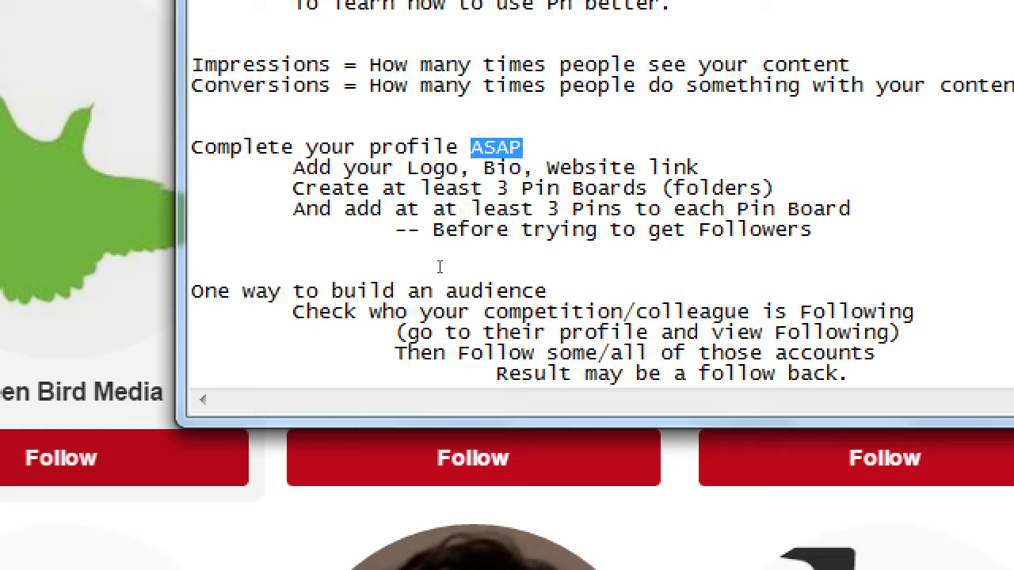
key(super+minus)
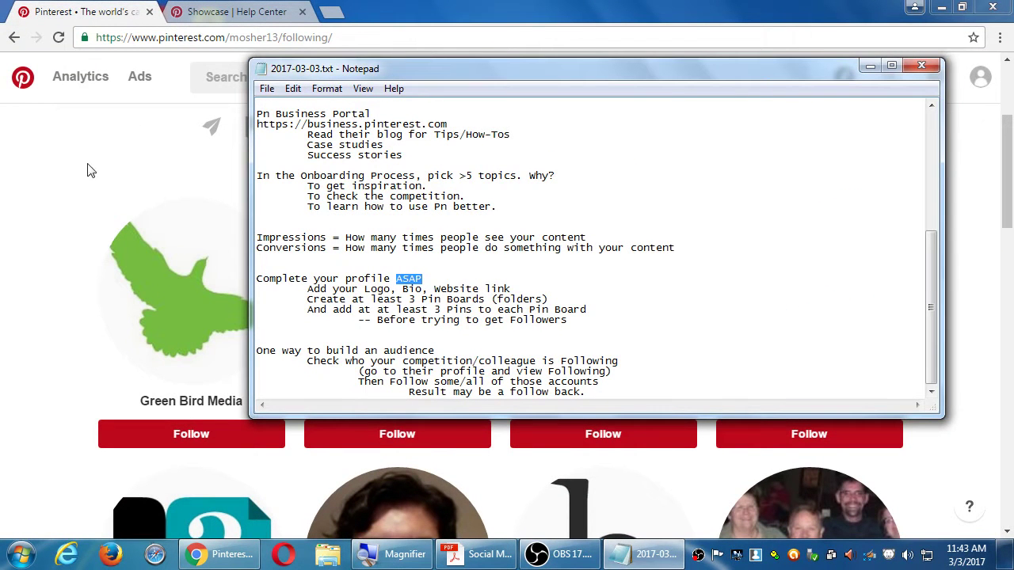
Step: Bring the Pinterest Following page forward and scroll back to its top
click(74, 181)
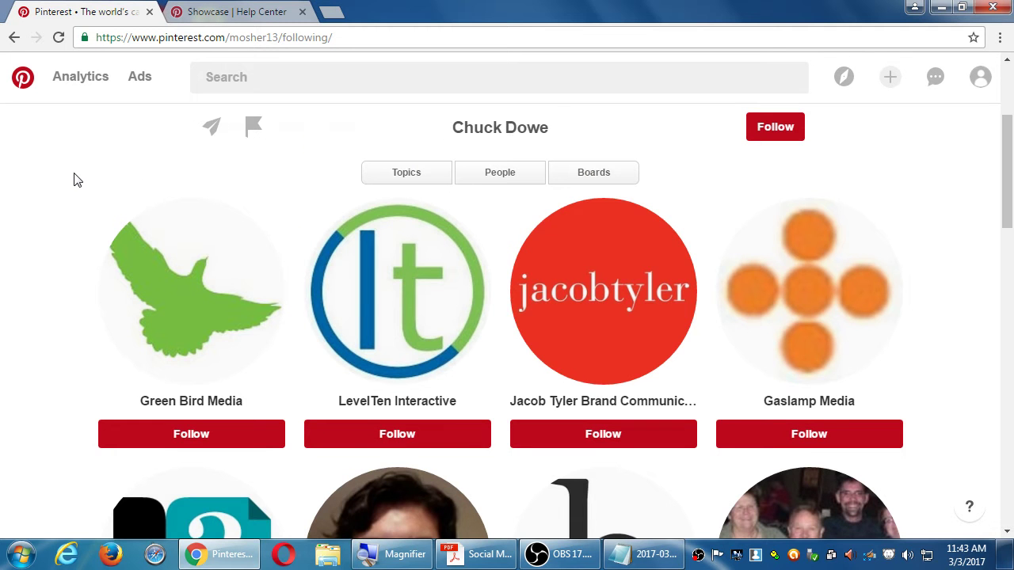
scroll(174, 187, up, 3)
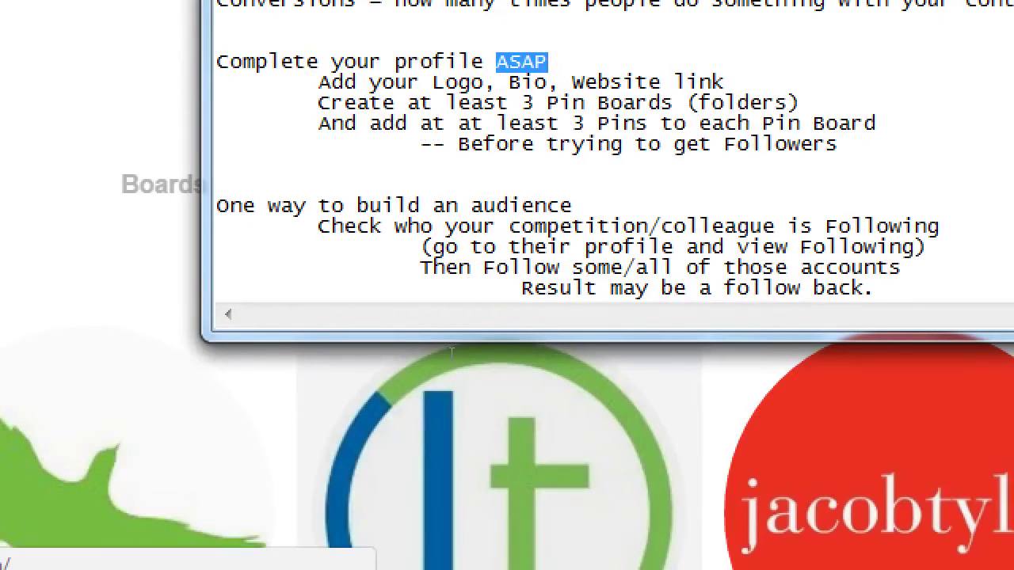
Step: Add an indented line 'Don't abuse this method:' after the follow-back note
key(Down)
key(Down)
key(Down)
key(Down)
key(Down)
key(Down)
key(Down)
key(End)
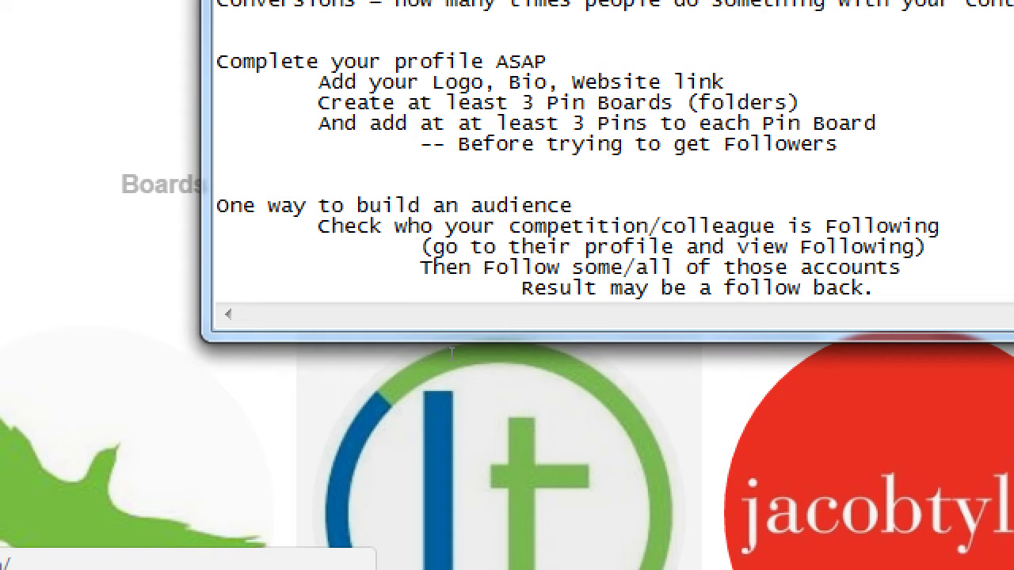
key(ctrl+End)
key(Return)
key(Tab)
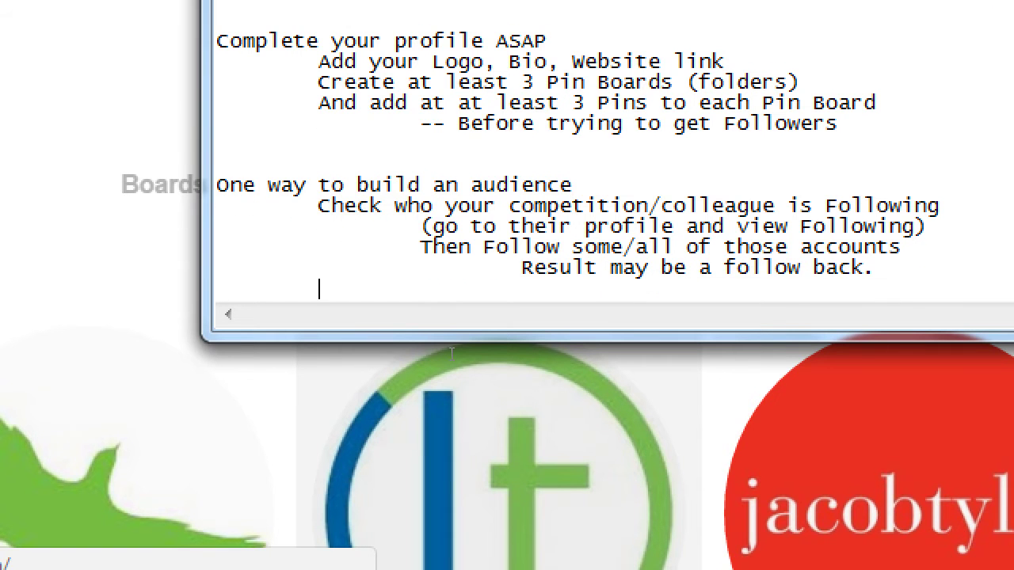
key(Tab)
key(Tab)
key(BackSpace)
text(Don't abuse this s)
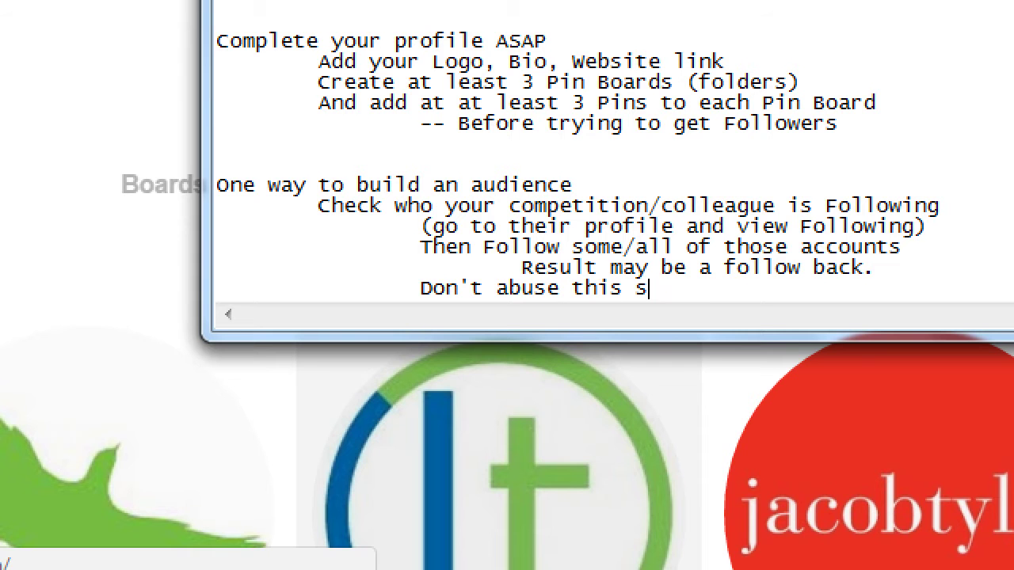
key(BackSpace)
text(method:)
Step: Explain beneath it that following 'a lot' without 'a lot' Followers indicates a newbie or spam account
key(Return)
key(Tab)
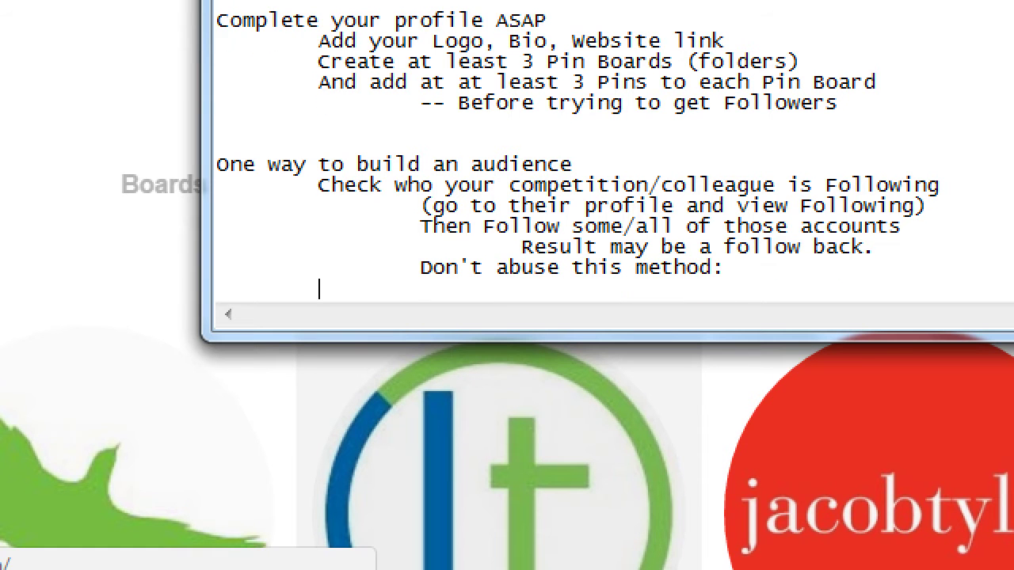
key(Tab)
key(Tab)
text(You Following 'a l)
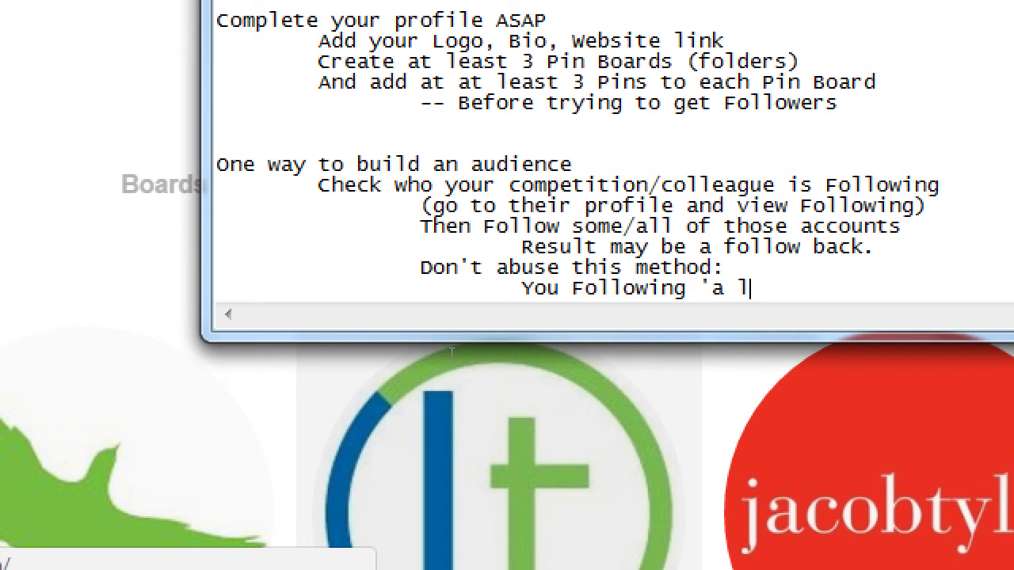
text(ot')
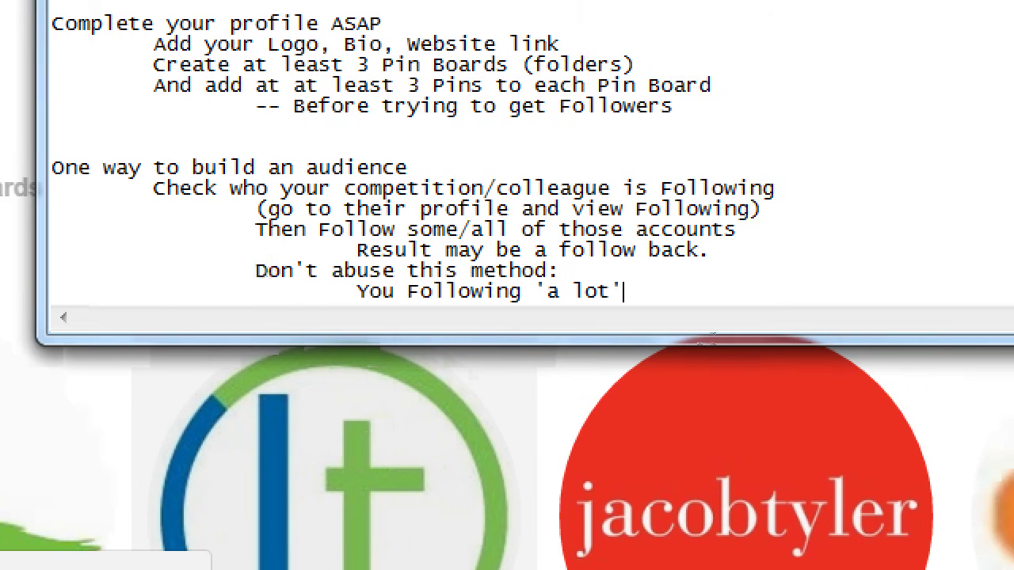
text( and not )
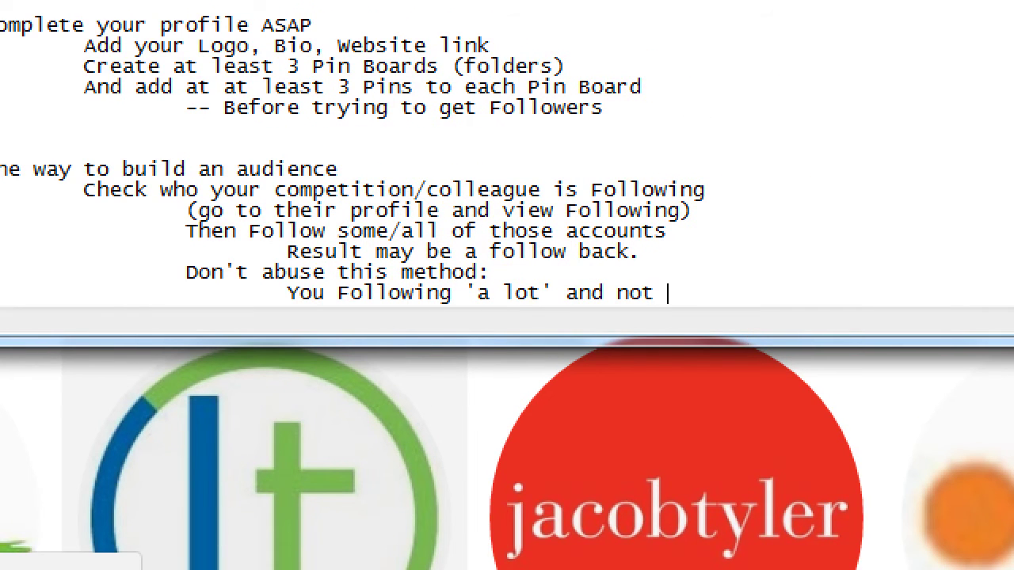
text(haveing)
key(BackSpace)
key(BackSpace)
key(BackSpace)
key(BackSpace)
text(ing )
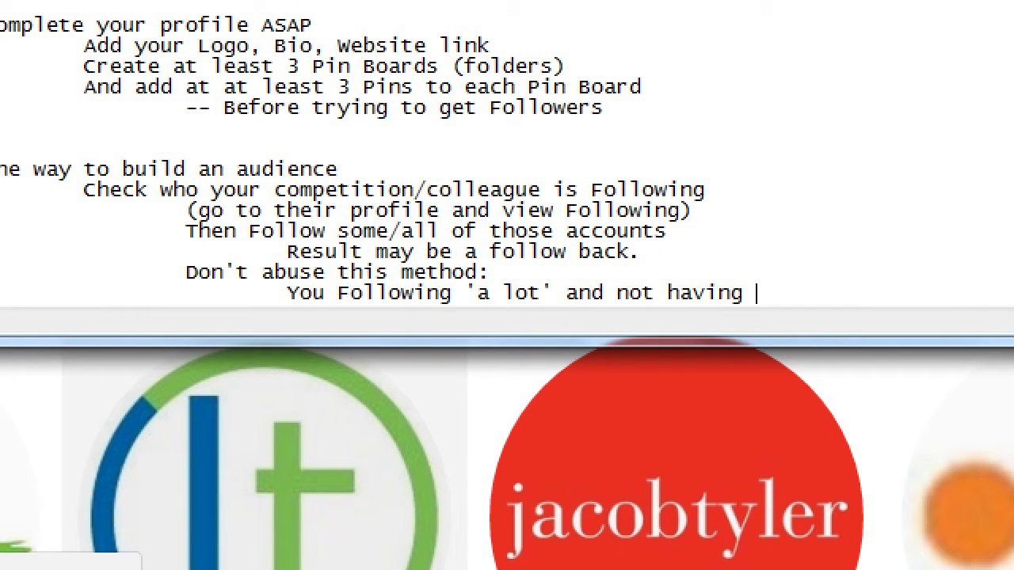
text('a lot' Followers,)
key(Return)
key(Tab)
key(Tab)
key(Tab)
text(i)
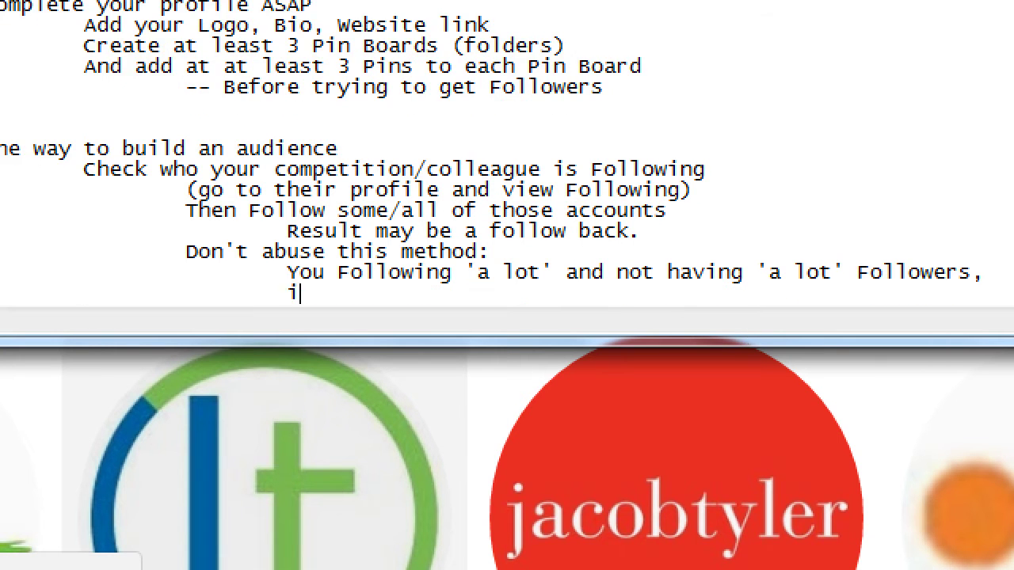
text(s often a)
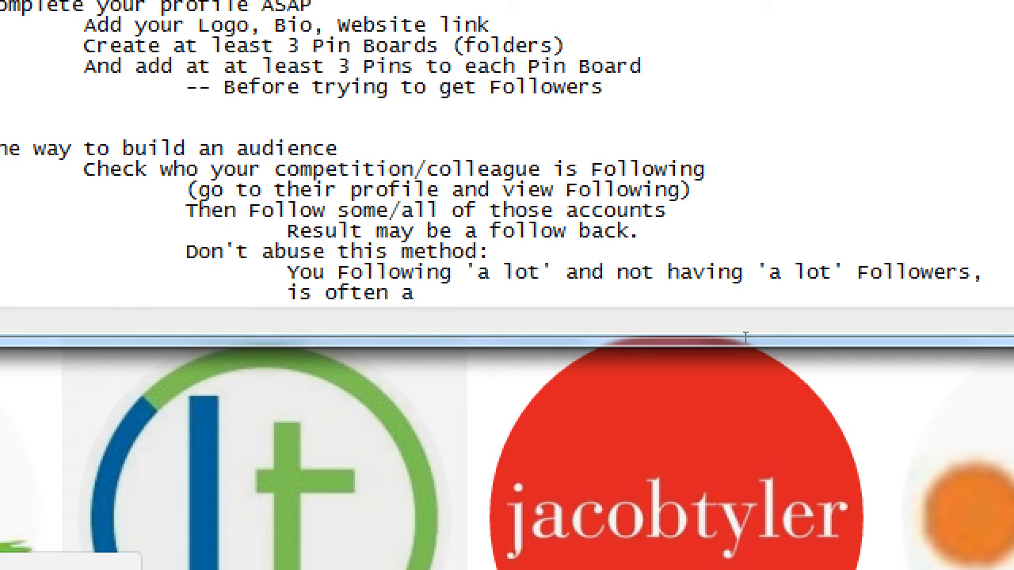
key(BackSpace)
text(n indicator of a new)
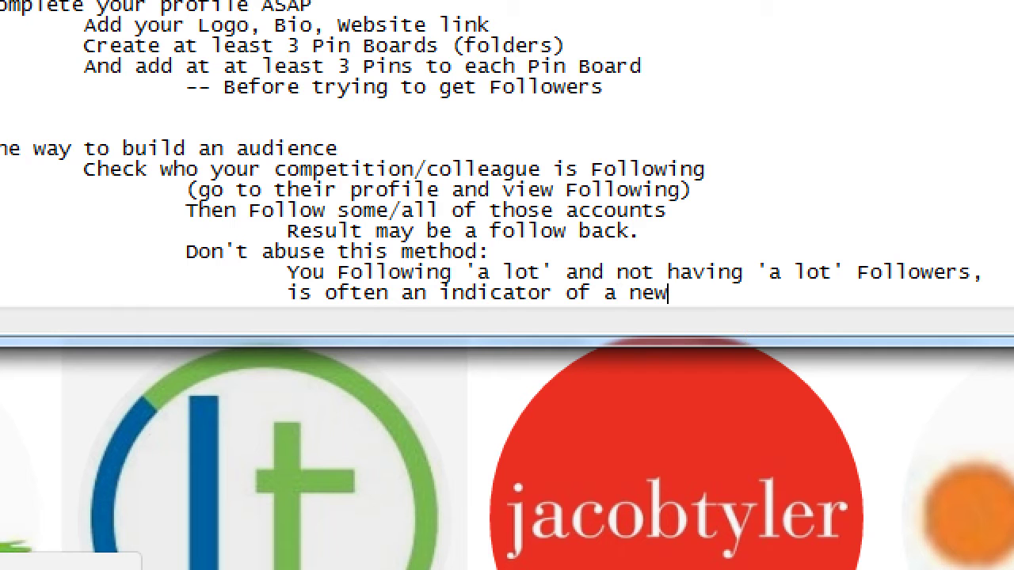
text(bie or spam account.)
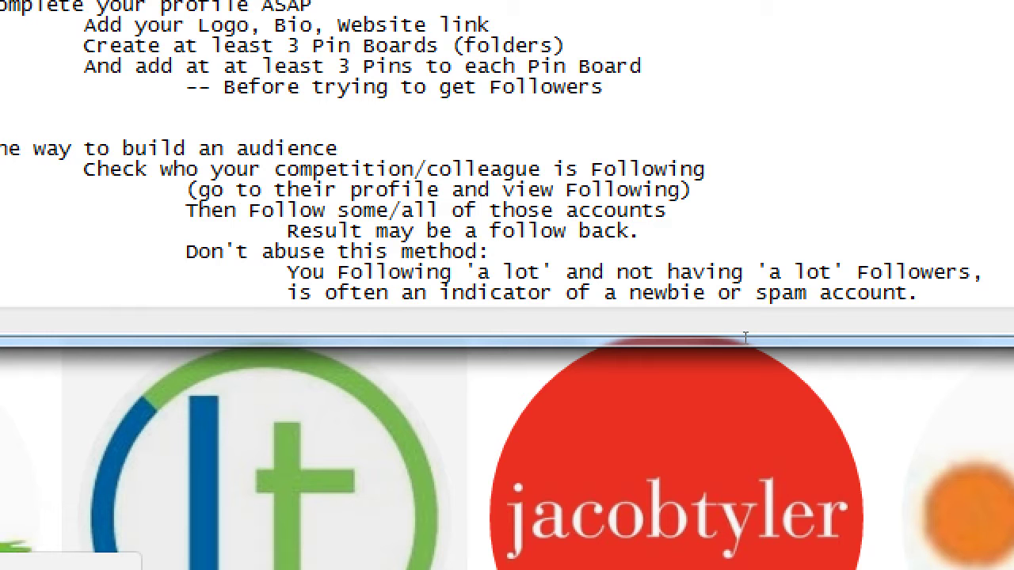
Step: Add the indented line '250followers <100following', correcting 200 to 100
key(Return)
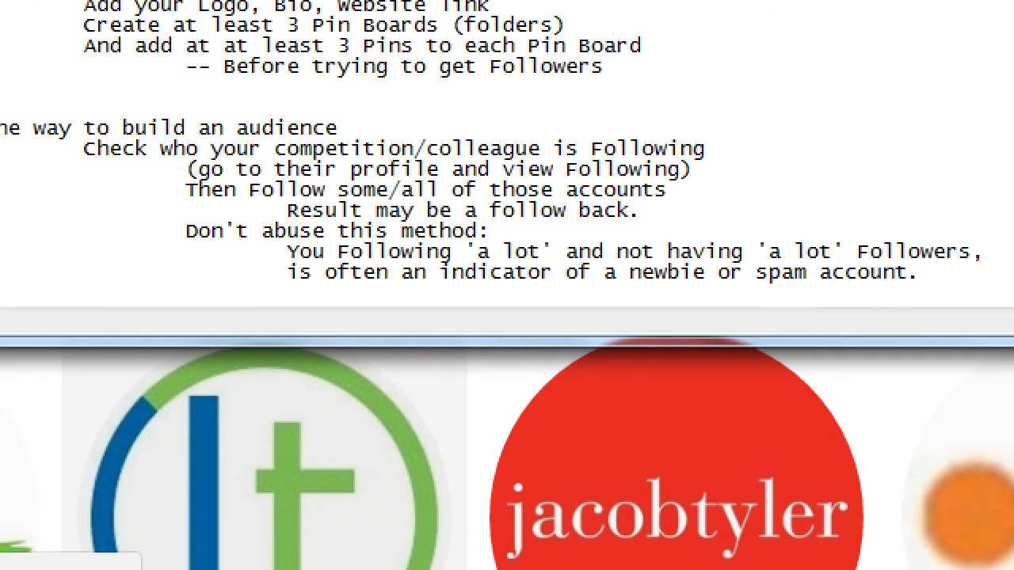
key(Tab)
key(Tab)
text(250followers )
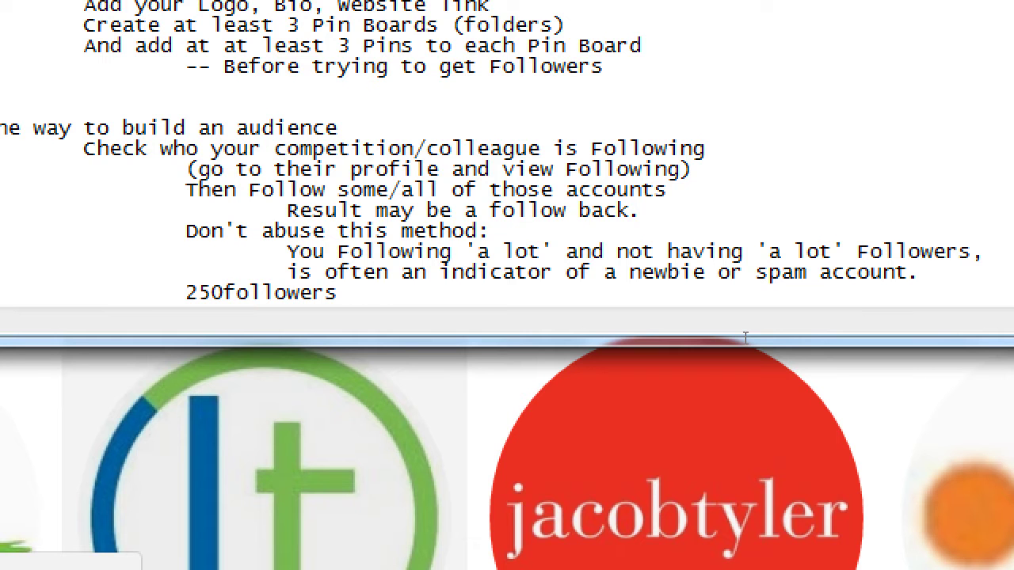
text(   <200fo)
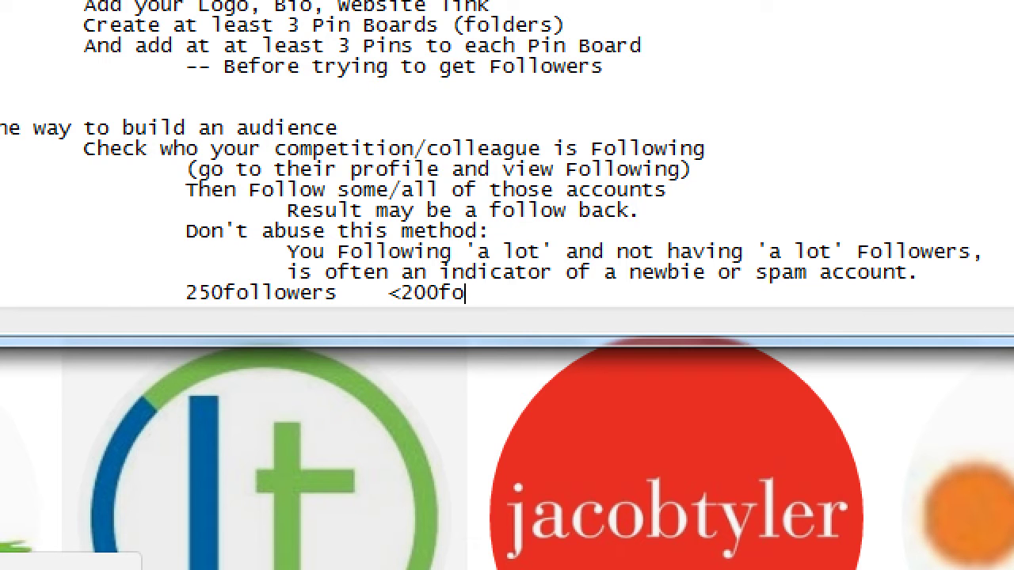
text(llowing)
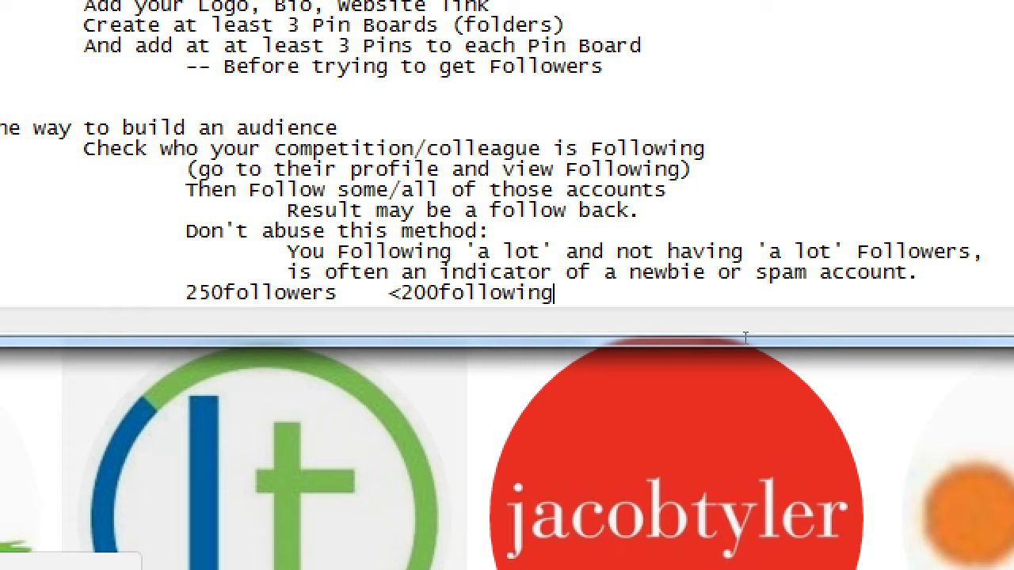
key(Left)
key(Left)
key(Left)
key(Left)
key(Left)
key(Left)
key(Left)
key(Left)
key(Left)
key(Left)
key(Left)
key(Left)
key(shift+Right)
text(1)
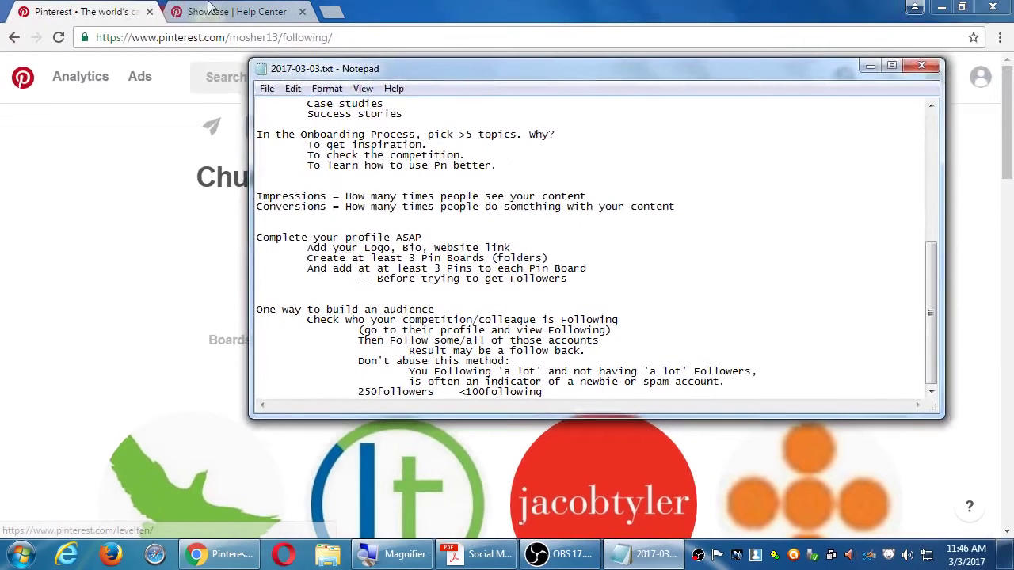
Step: Return to Pinterest and close the Showcase Help Center tab
click(451, 6)
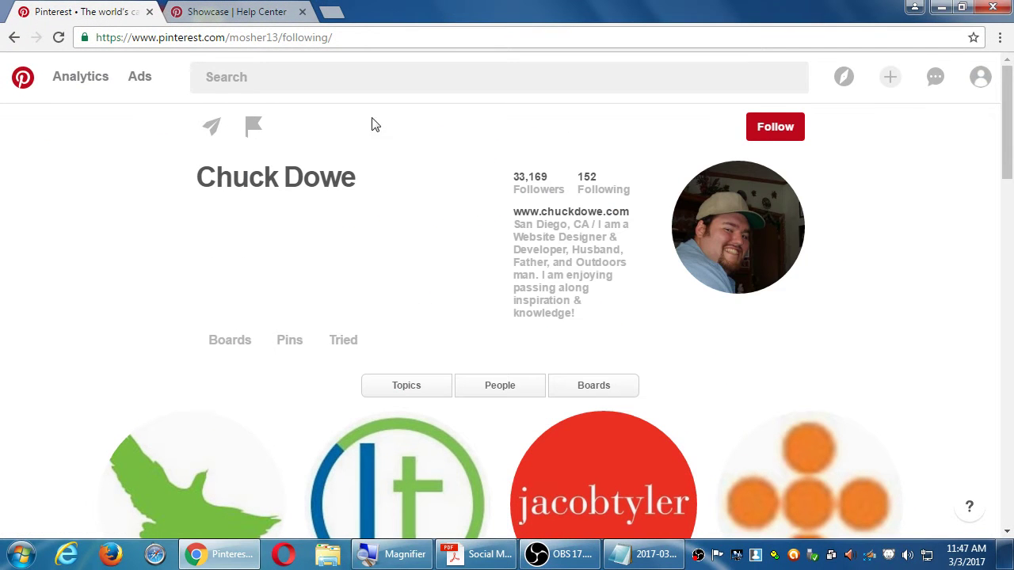
click(255, 16)
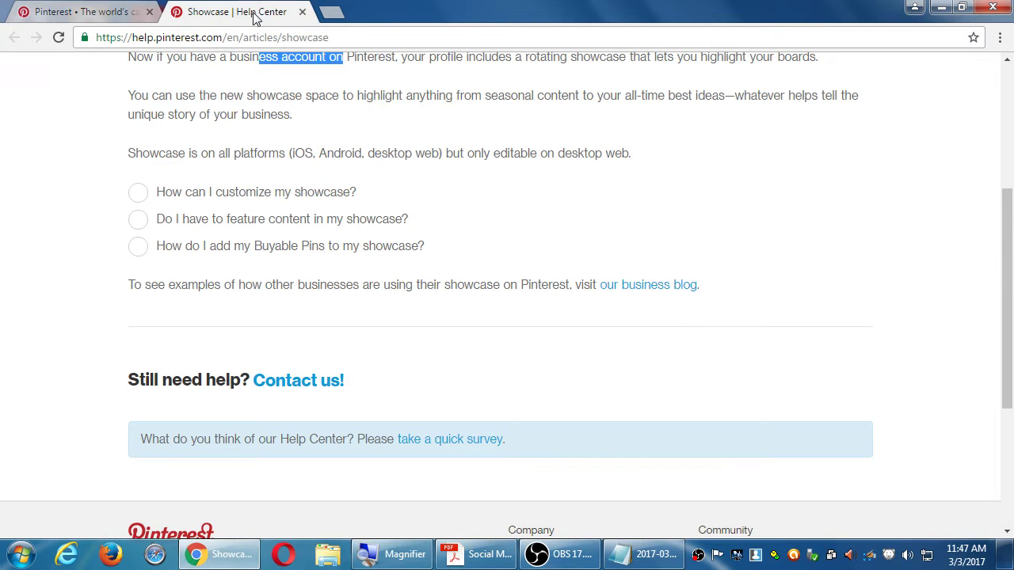
click(301, 13)
Step: Go to the Victor's Bakery profile and show its Boards tab with the Create board tile
click(980, 77)
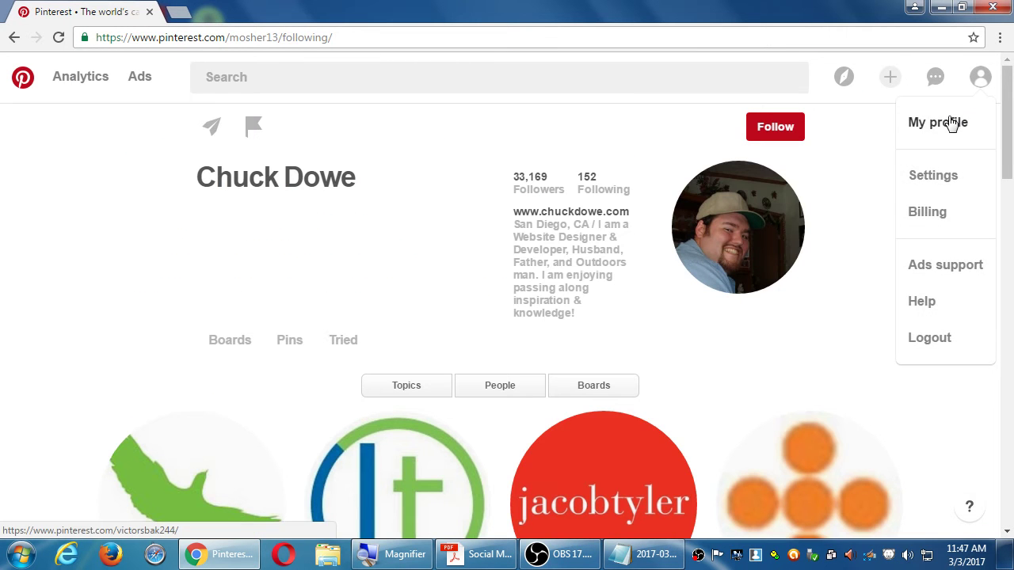
click(952, 124)
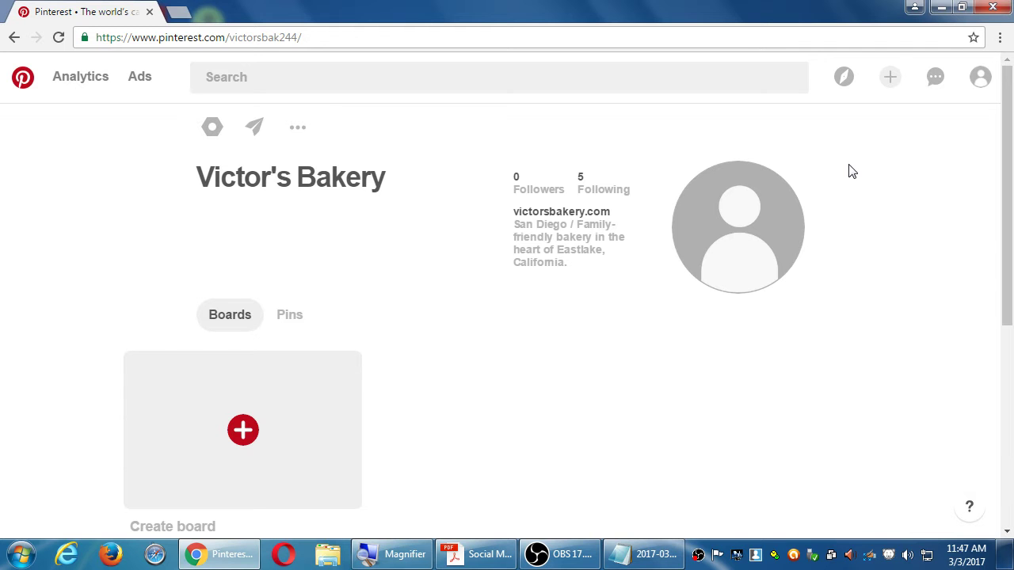
mouse_move(982, 87)
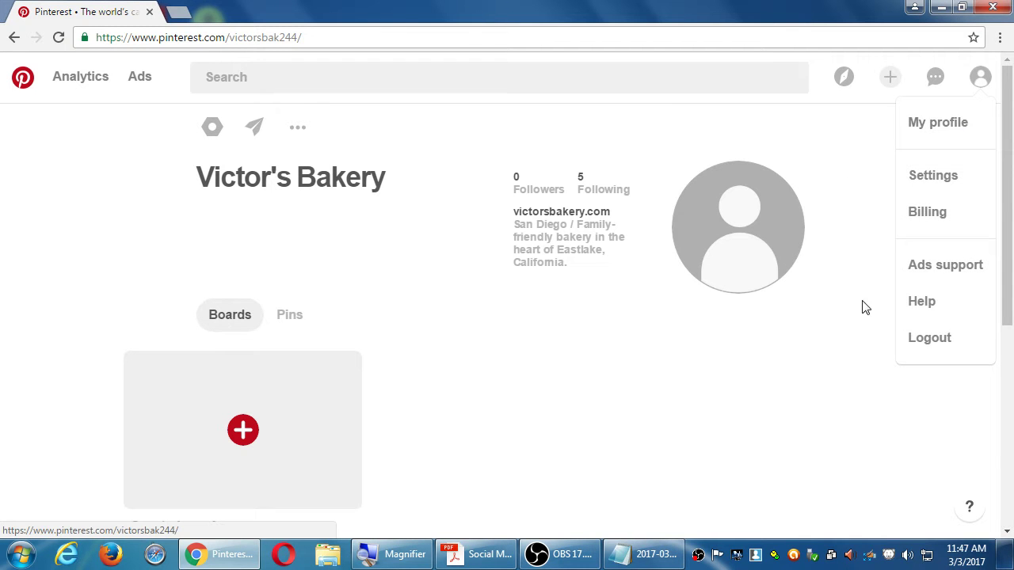
scroll(713, 410, down, 2)
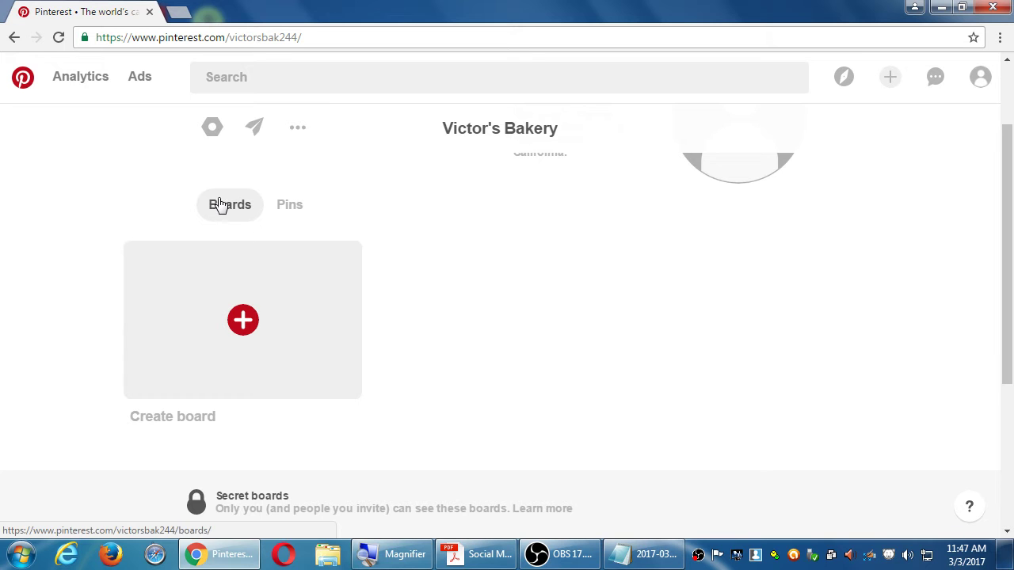
click(298, 208)
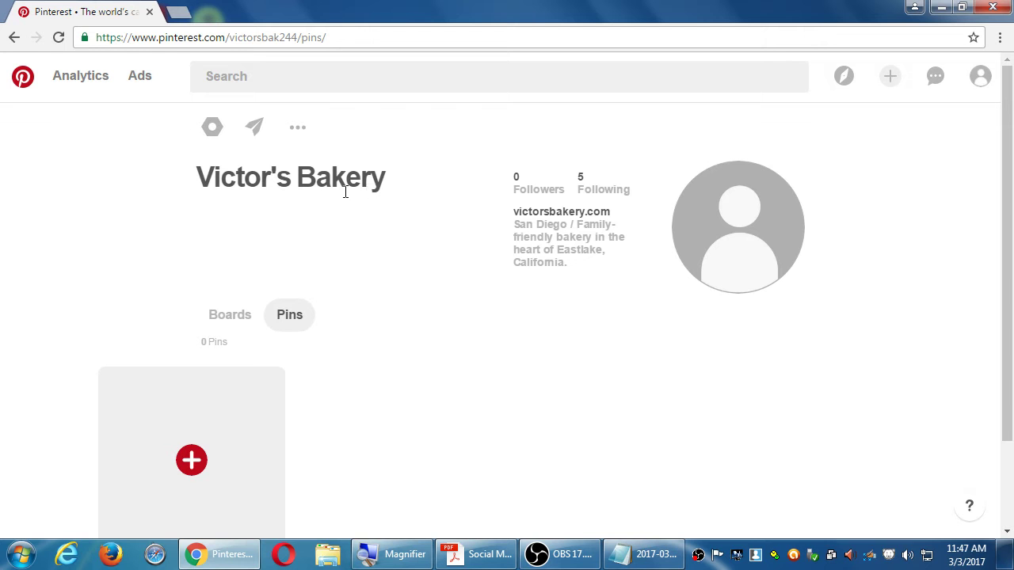
click(232, 319)
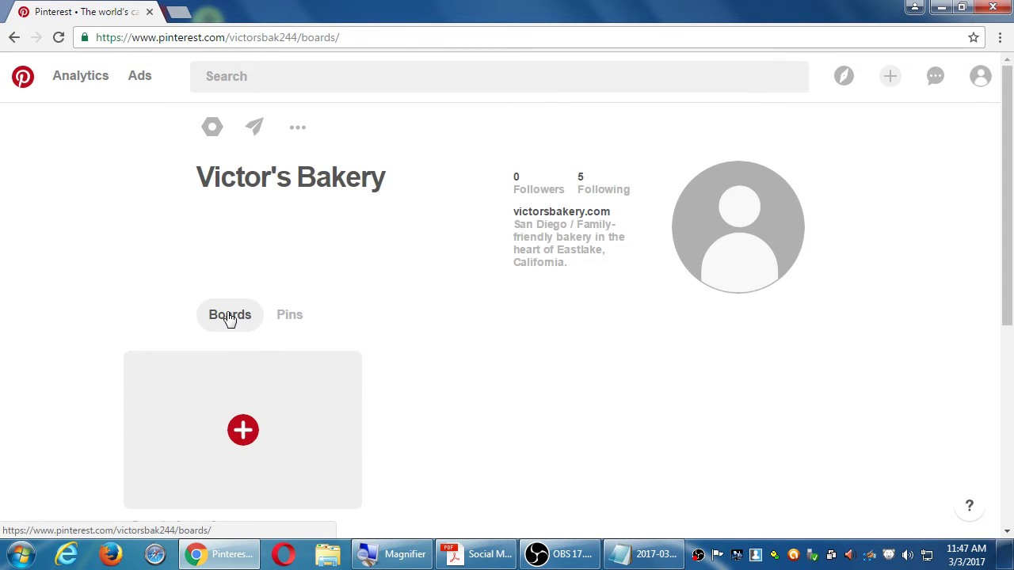
scroll(228, 317, down, 2)
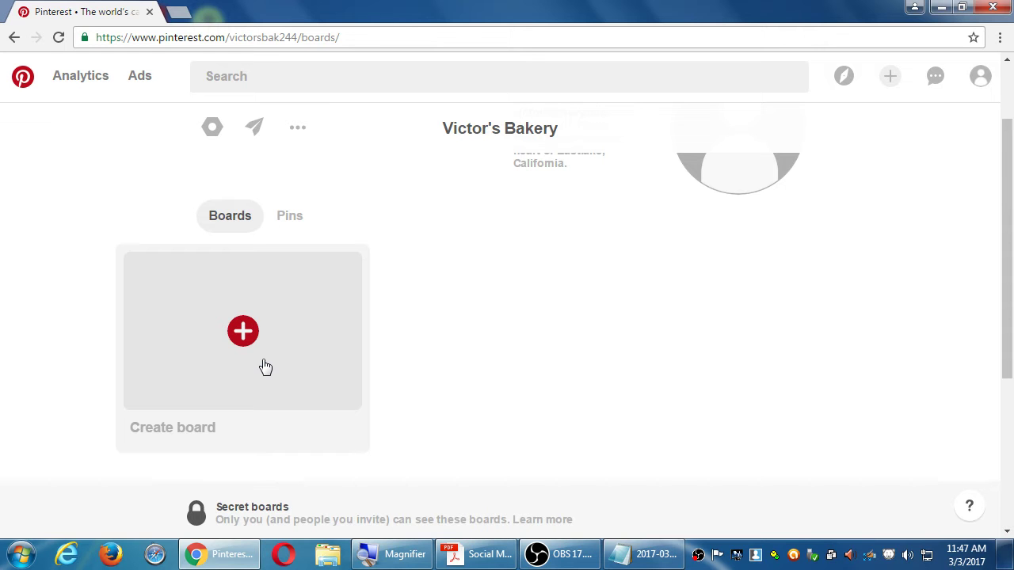
Step: Start a new board named 'Halloween Treats', leaving Secret set to No
click(248, 333)
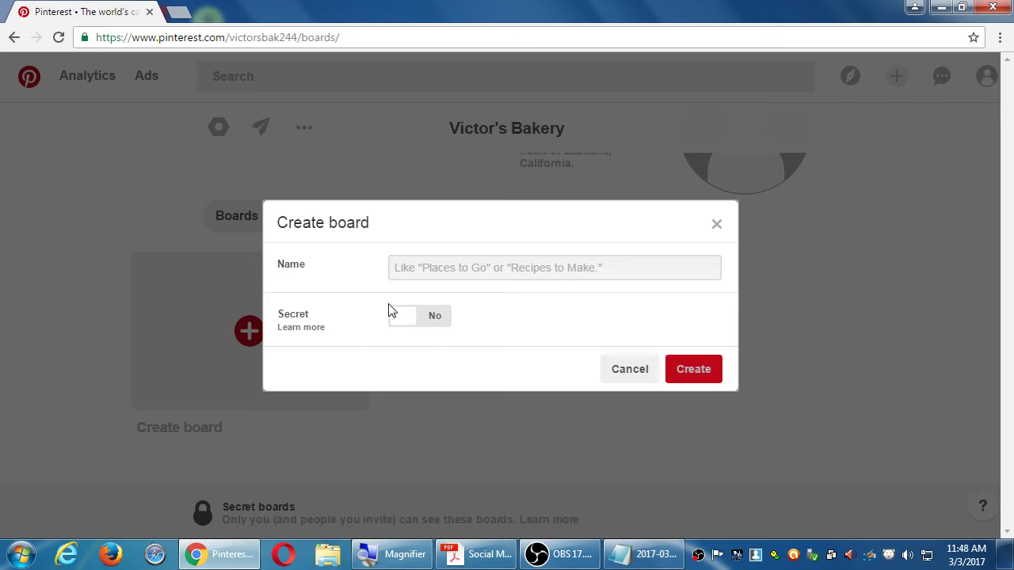
click(465, 271)
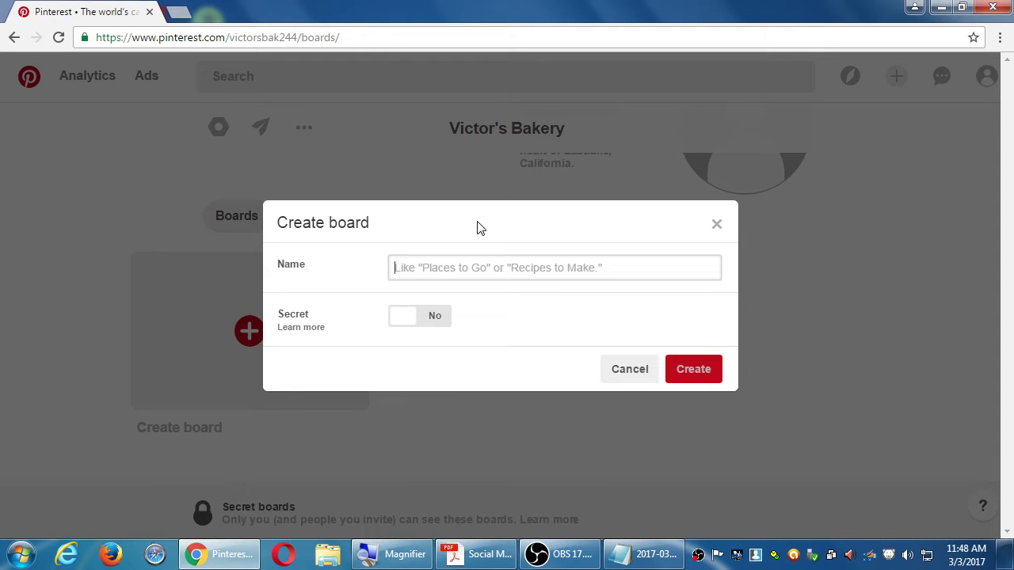
text(Halloween T)
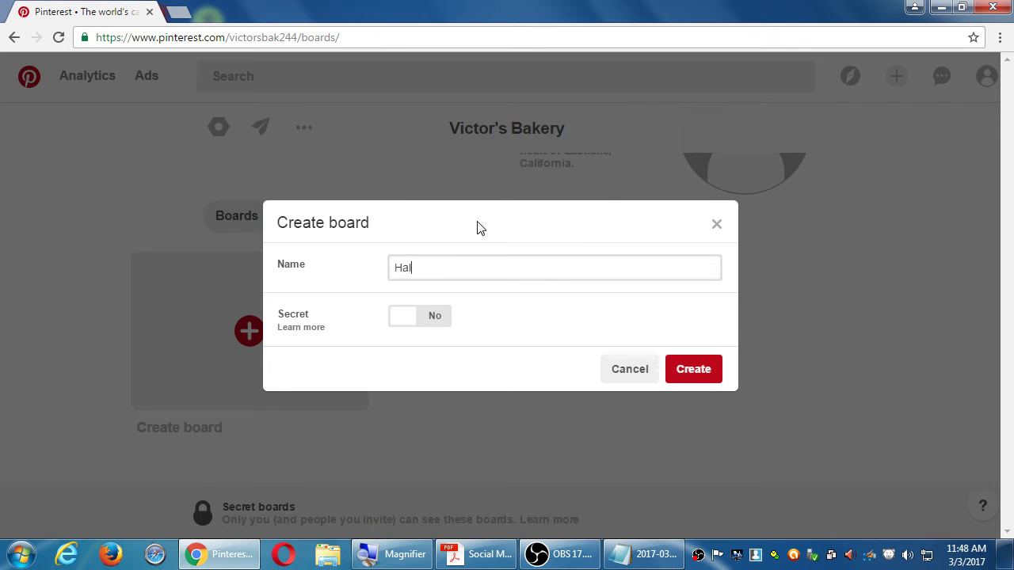
text(reats)
Step: Create the Halloween Treats board and open its Edit your board dialog, closing and reopening it
click(695, 379)
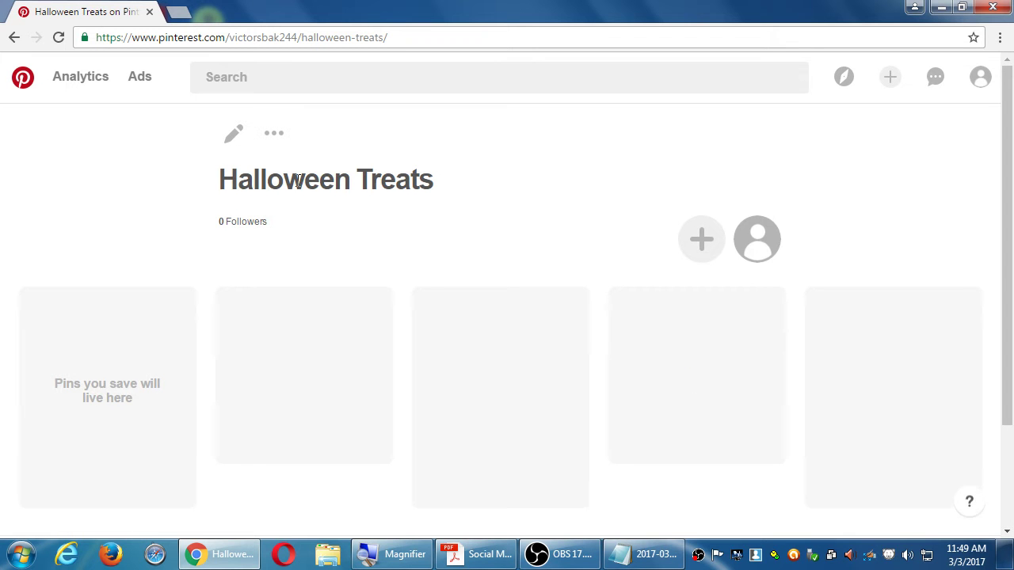
click(234, 134)
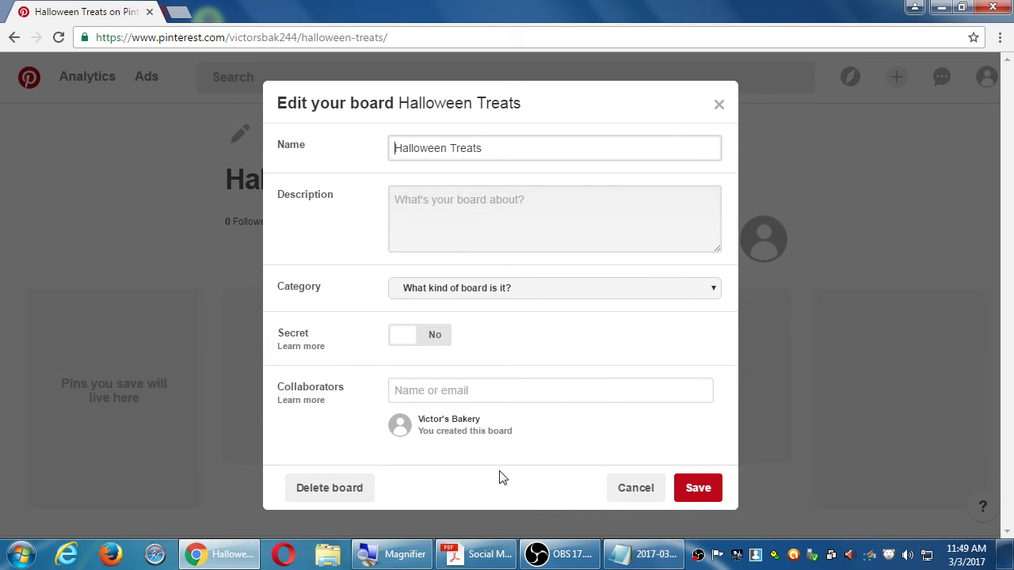
click(717, 105)
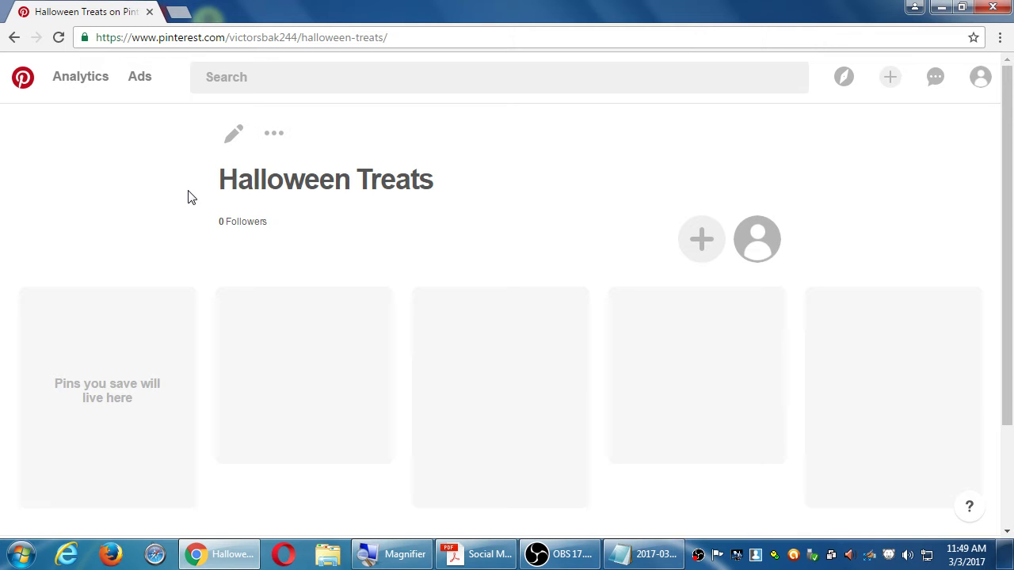
click(233, 141)
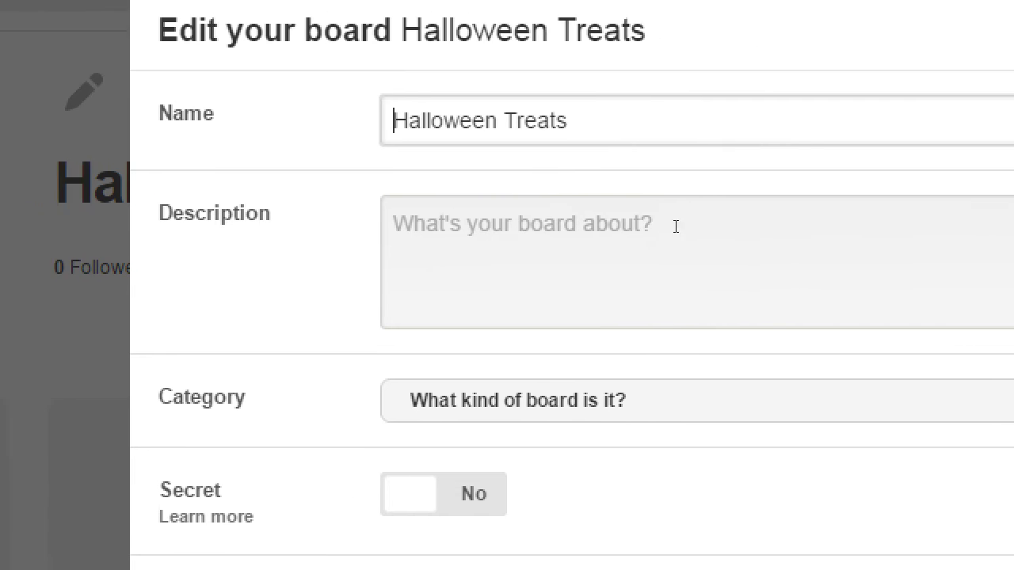
Step: Start the board description with 'Kid-friendly treats that are perfect for Halloween.'
click(527, 198)
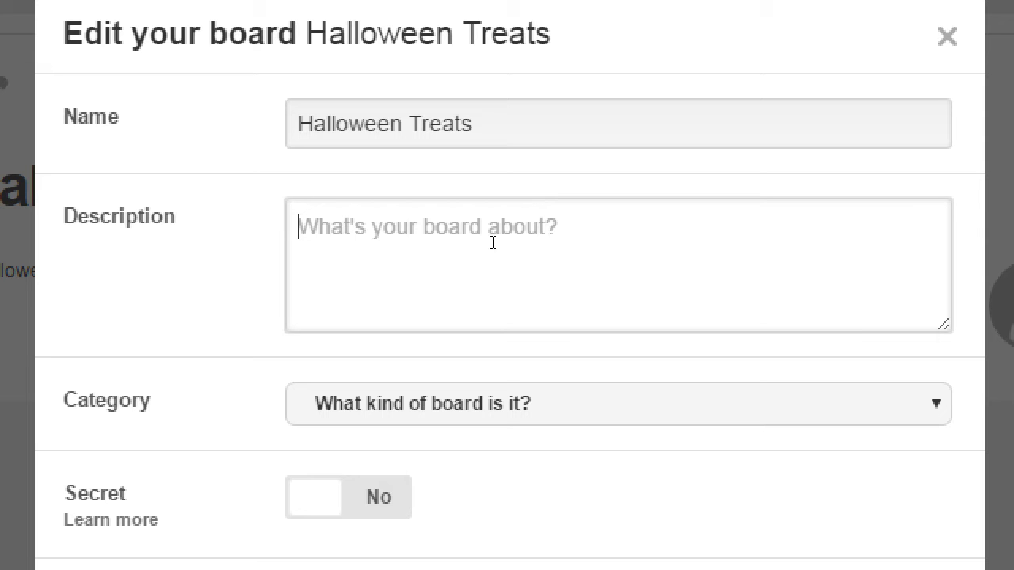
text(Kid-friendly r)
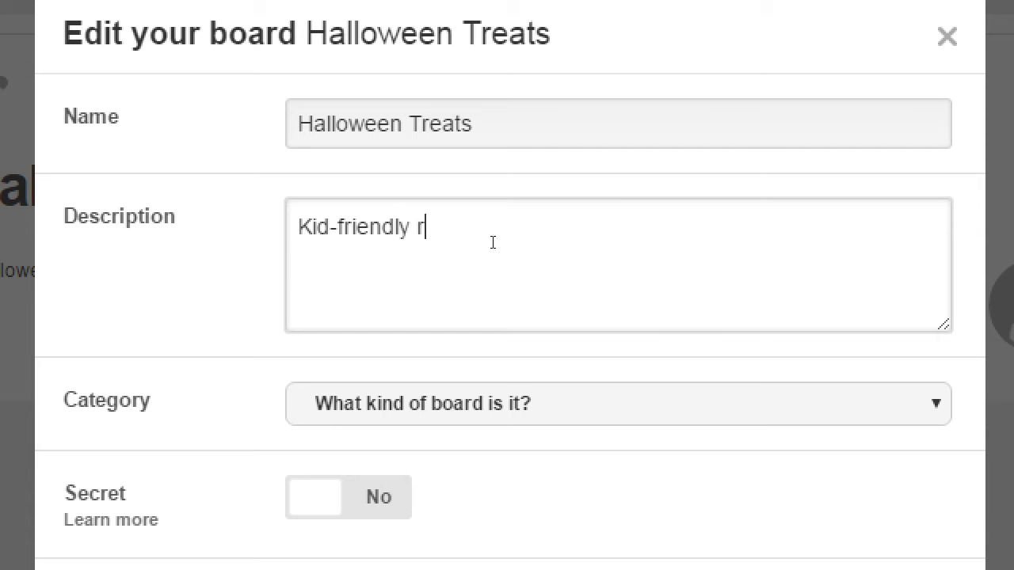
key(BackSpace)
text(treats athat are)
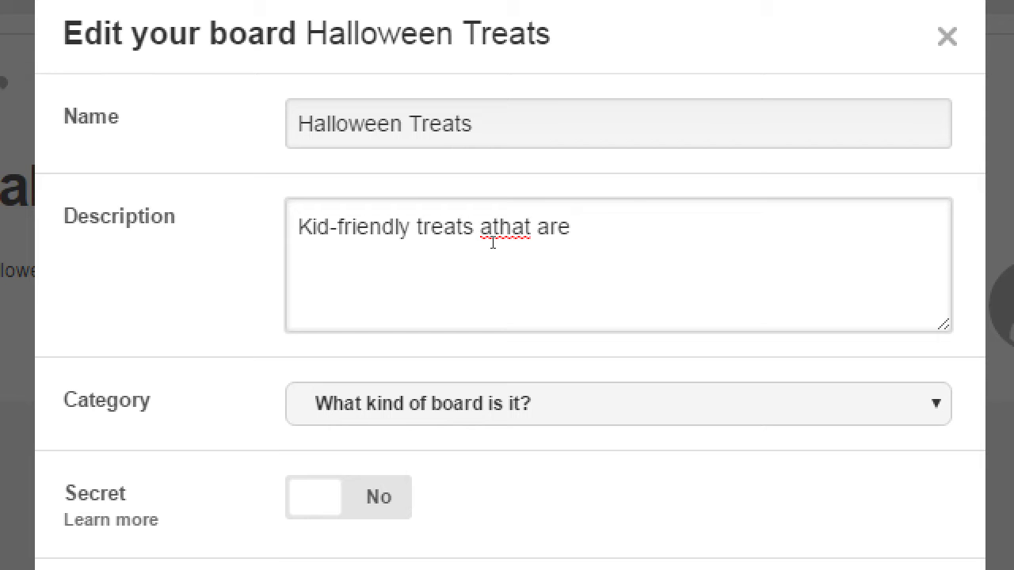
key(ctrl+shift+Left)
key(ctrl+shift+Left)
text(that are perfect for Ha)
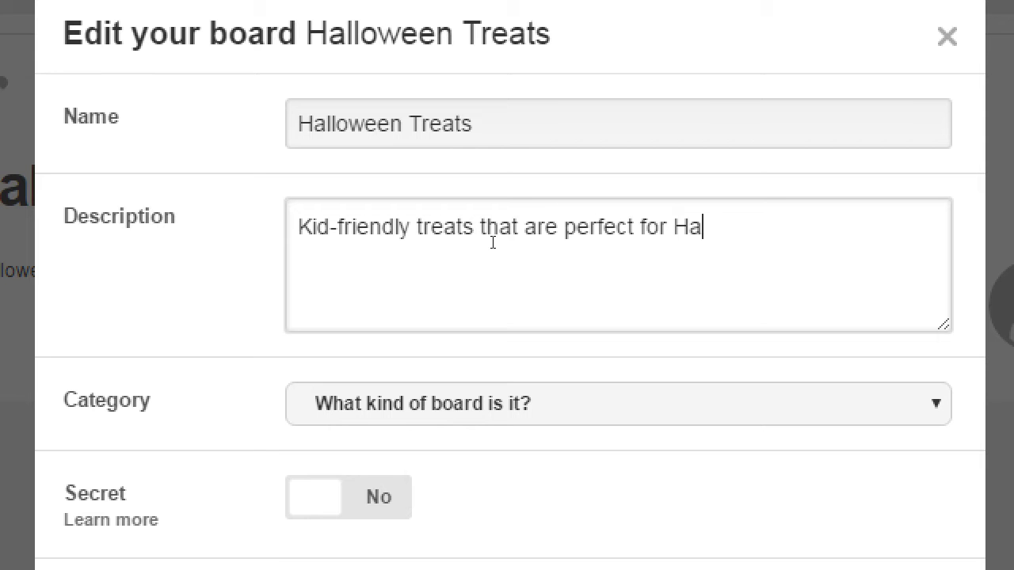
text(lloween. We oinl)
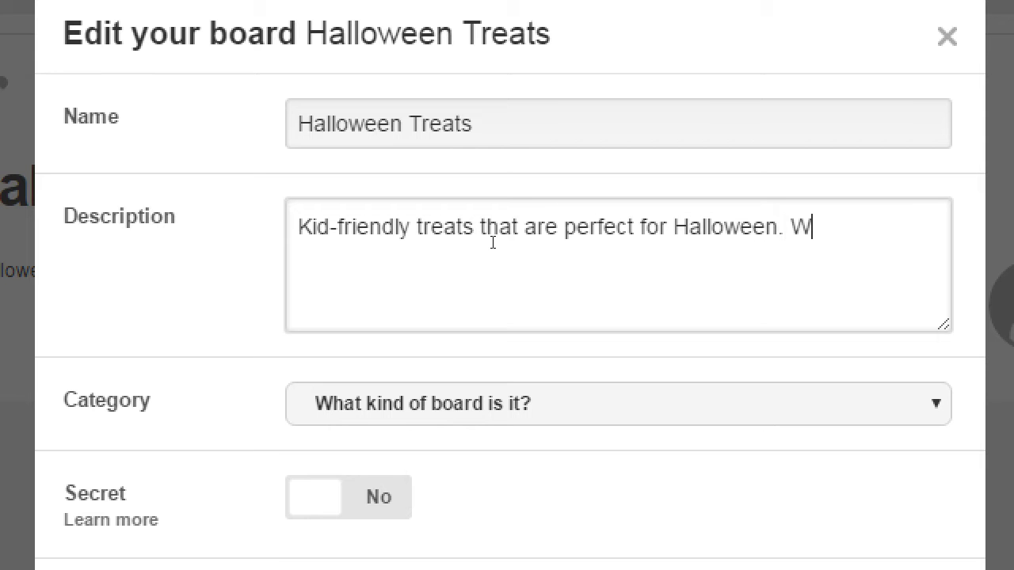
Step: Finish the description with 'We only use the best organic ingredients in your fare.' plus #cookies #cakes
key(BackSpace)
key(BackSpace)
key(BackSpace)
text(nly use the best)
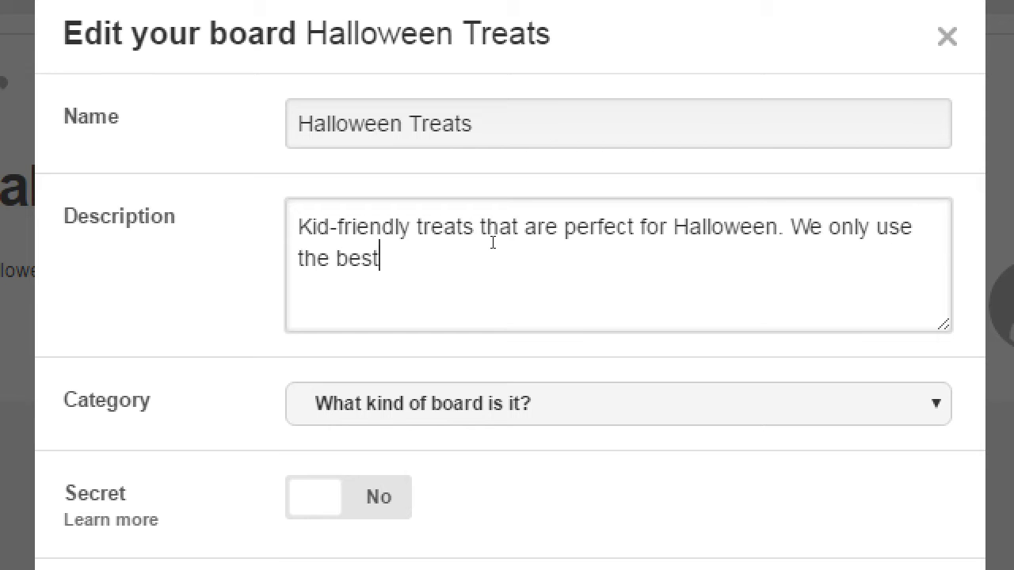
text( orgr)
key(BackSpace)
text(anic in)
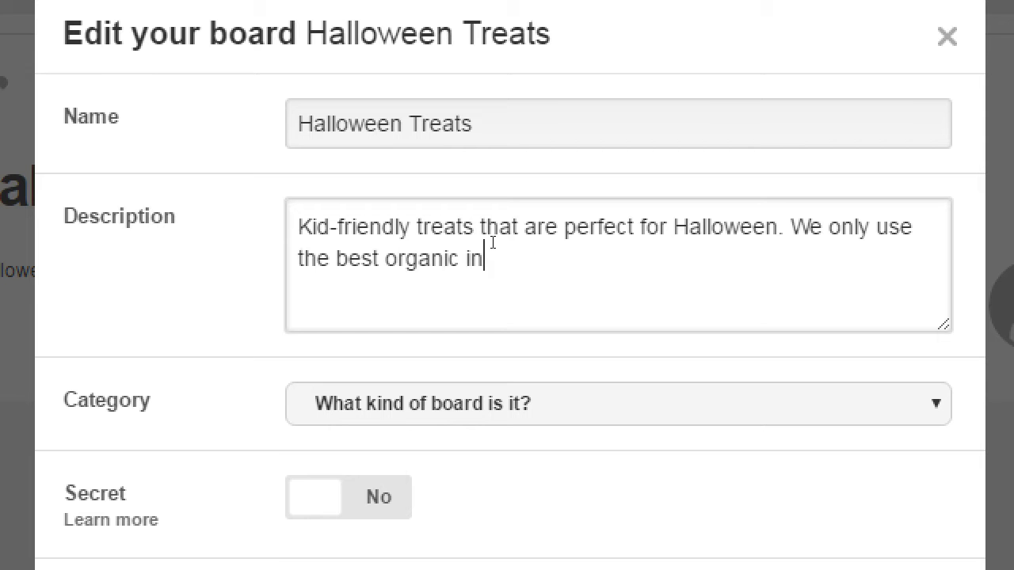
text(gredients in y)
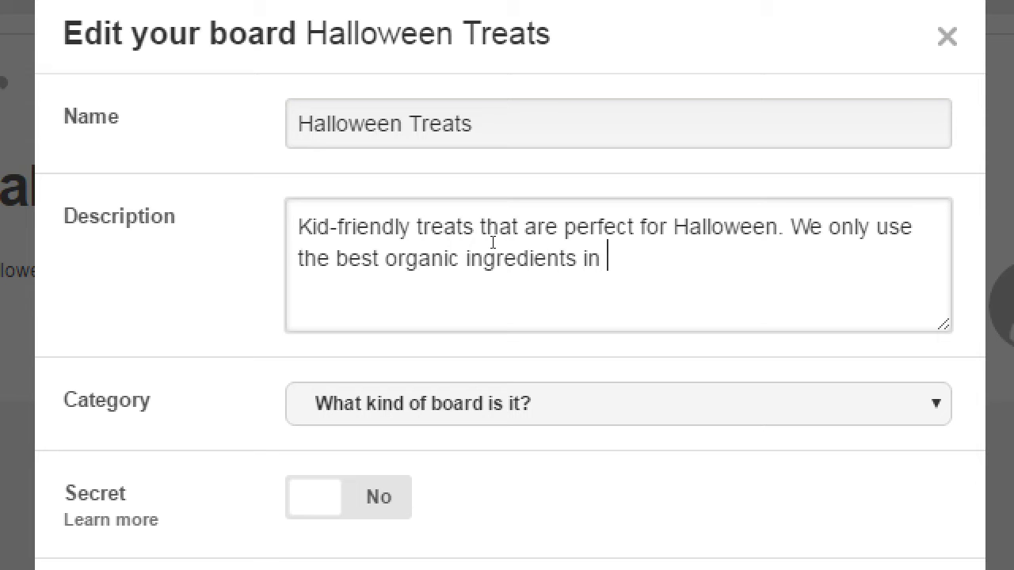
text(o)
key(BackSpace)
text(your fa)
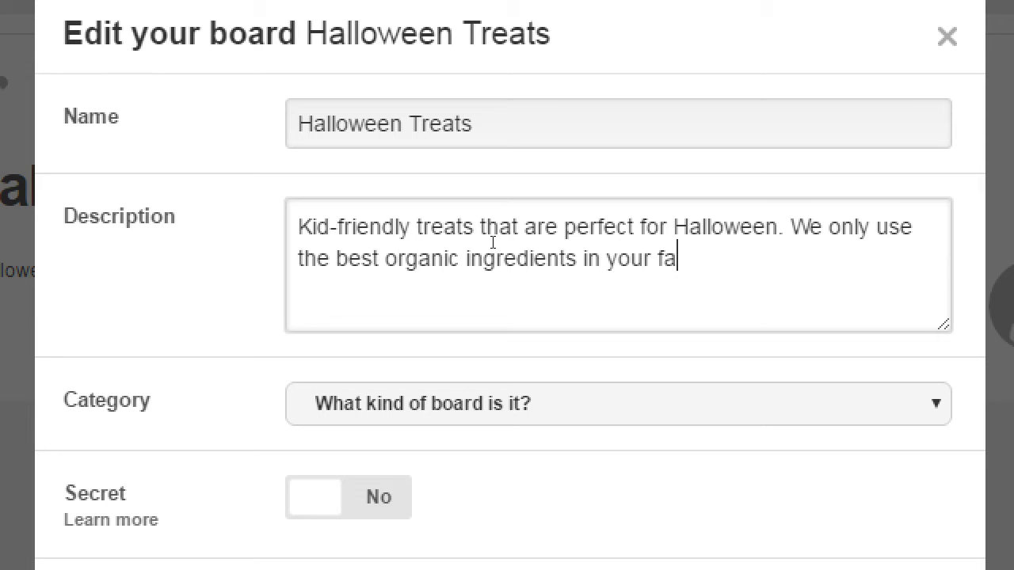
text(re.)
text(#co)
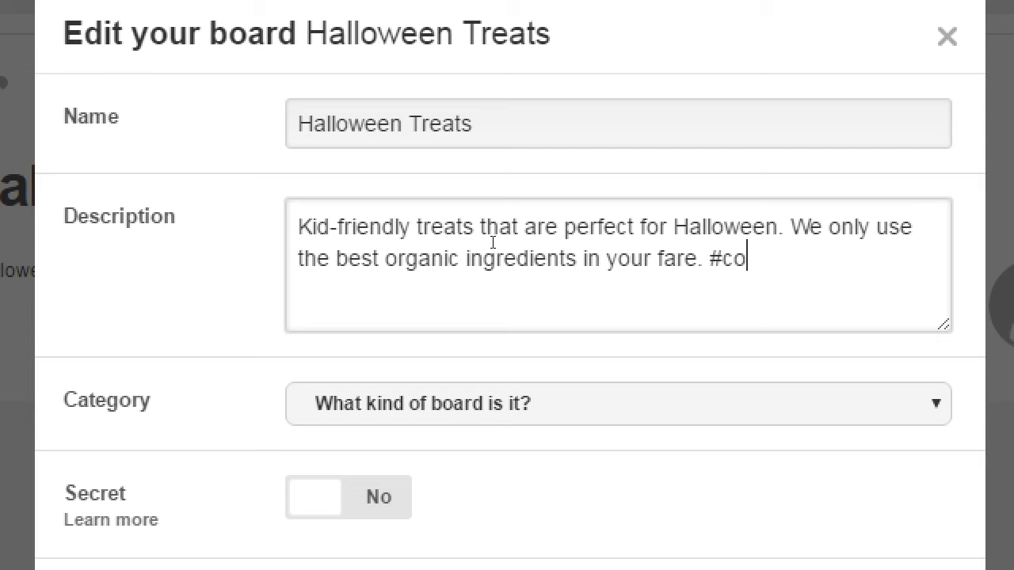
text(okies #)
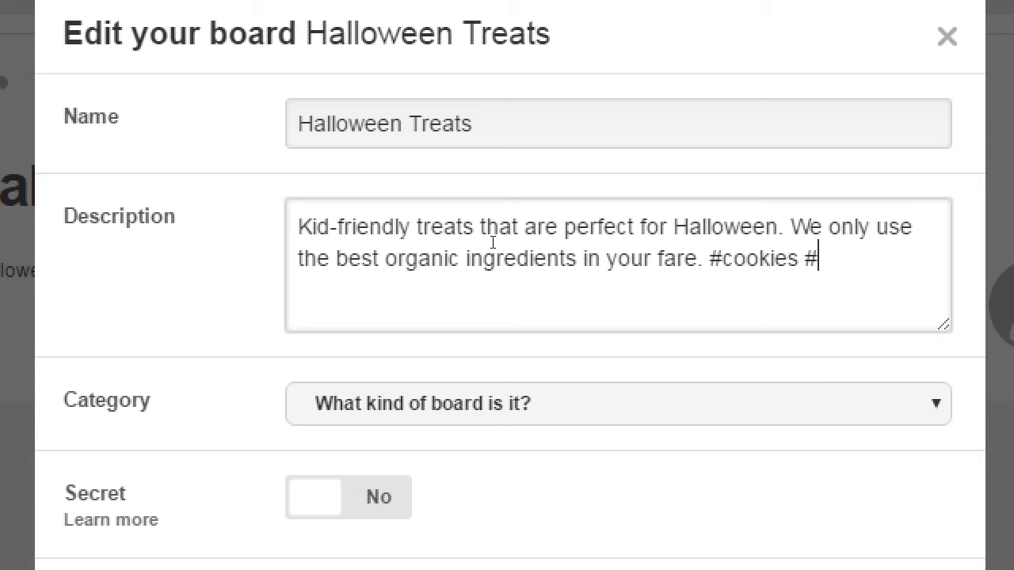
text(cakes)
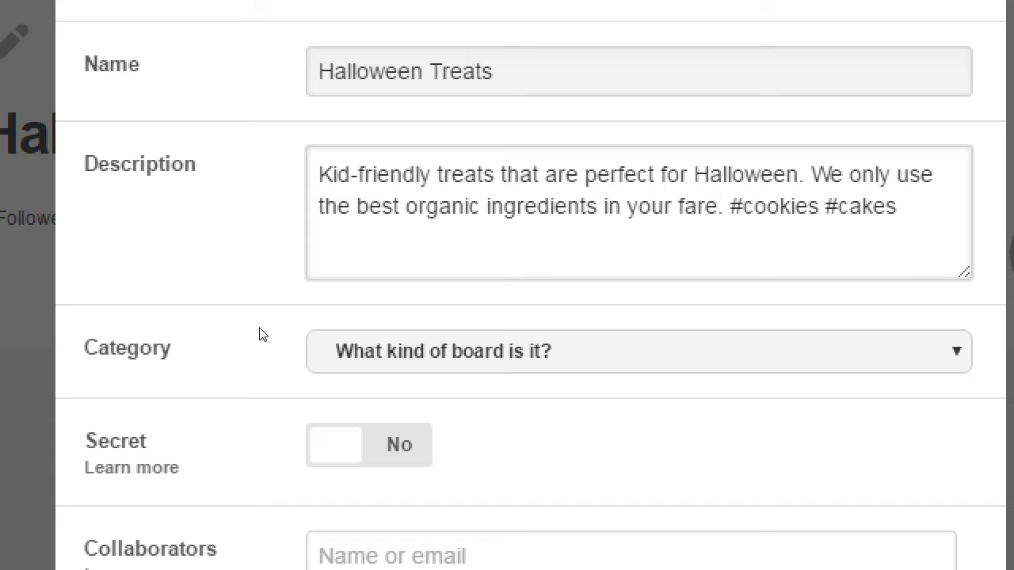
click(402, 341)
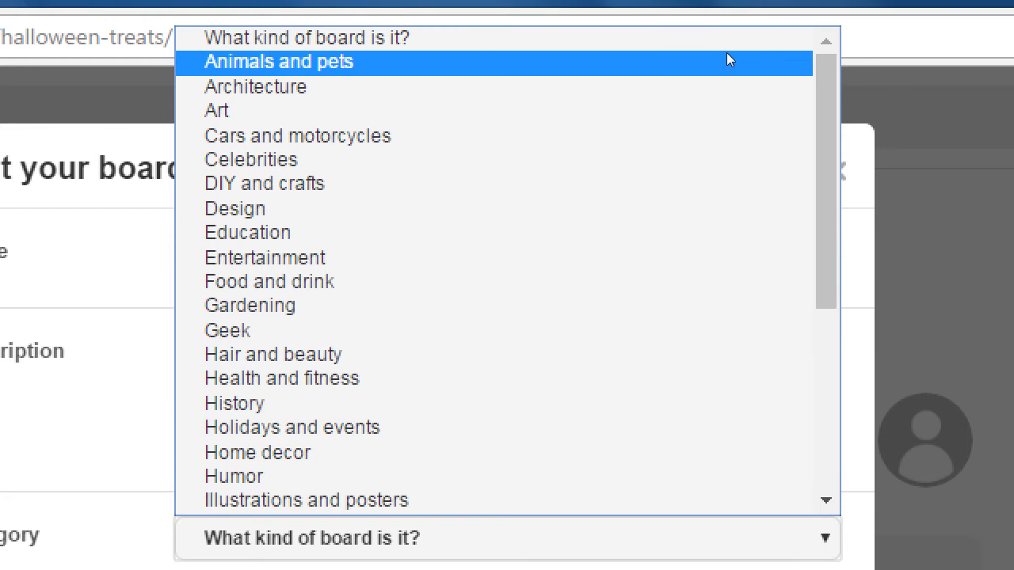
Step: Pick Food and drink from the Category list, leaving the board public, then move to Collaborators
scroll(828, 2, down, 5)
scroll(695, 39, up, 5)
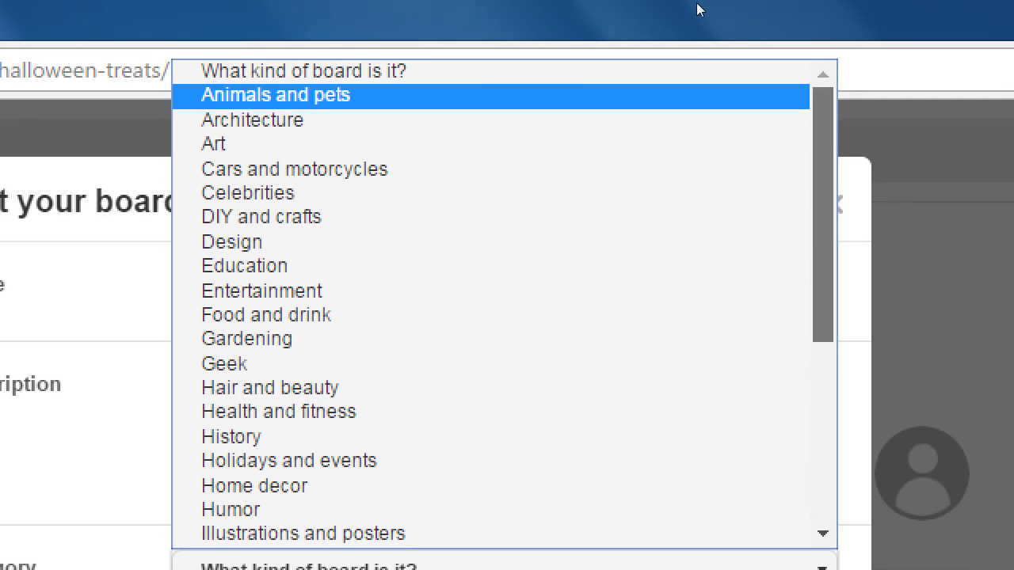
key(Down)
key(Down)
key(Down)
key(Down)
key(Down)
key(Down)
key(Down)
key(Down)
key(Down)
key(Down)
key(Down)
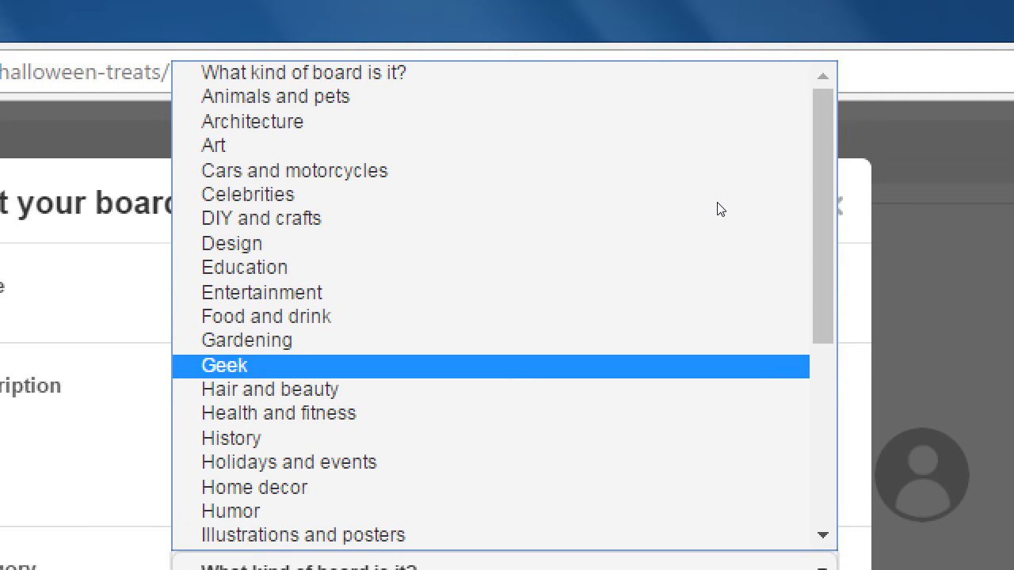
key(Up)
key(Up)
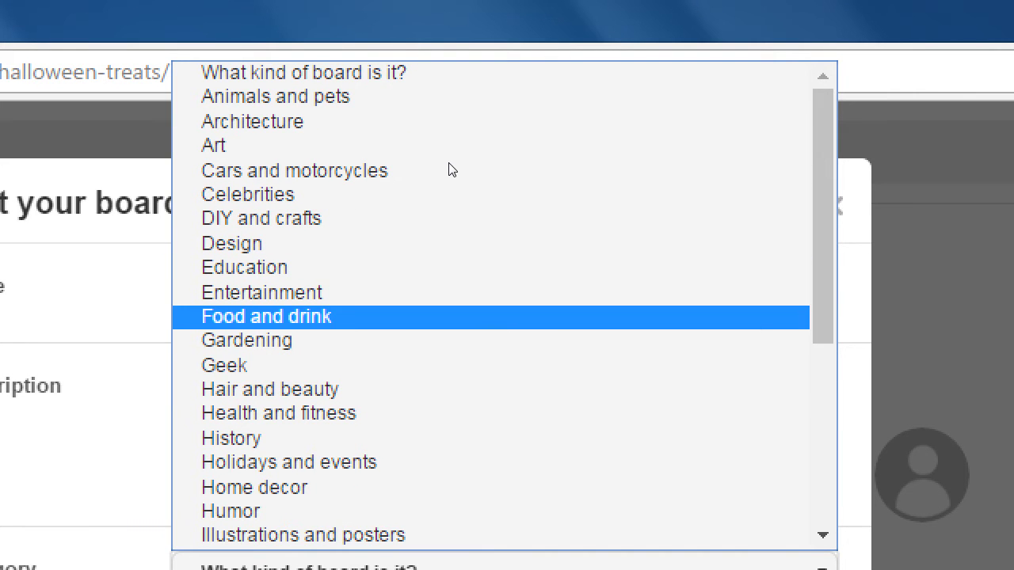
key(Return)
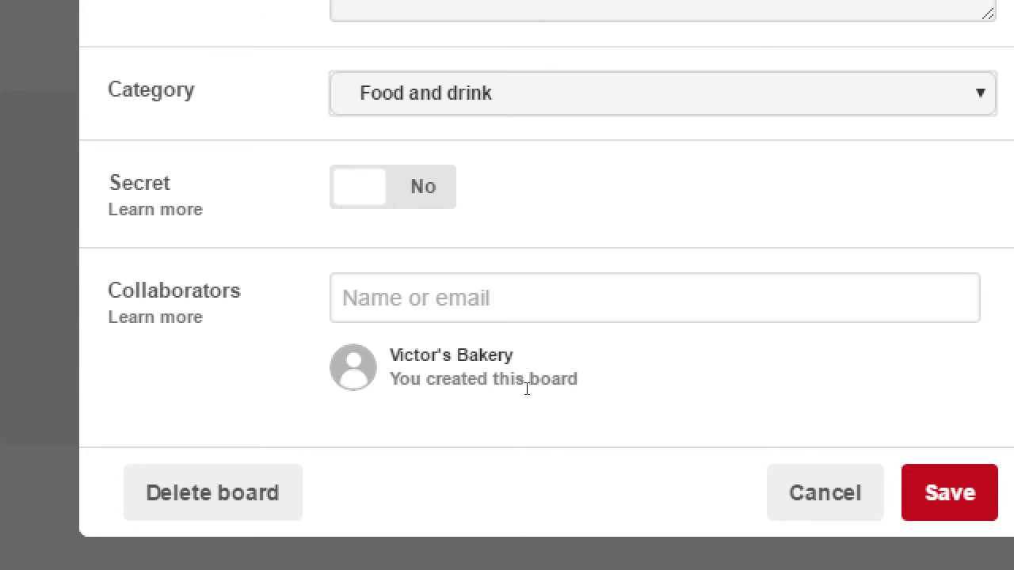
key(Tab)
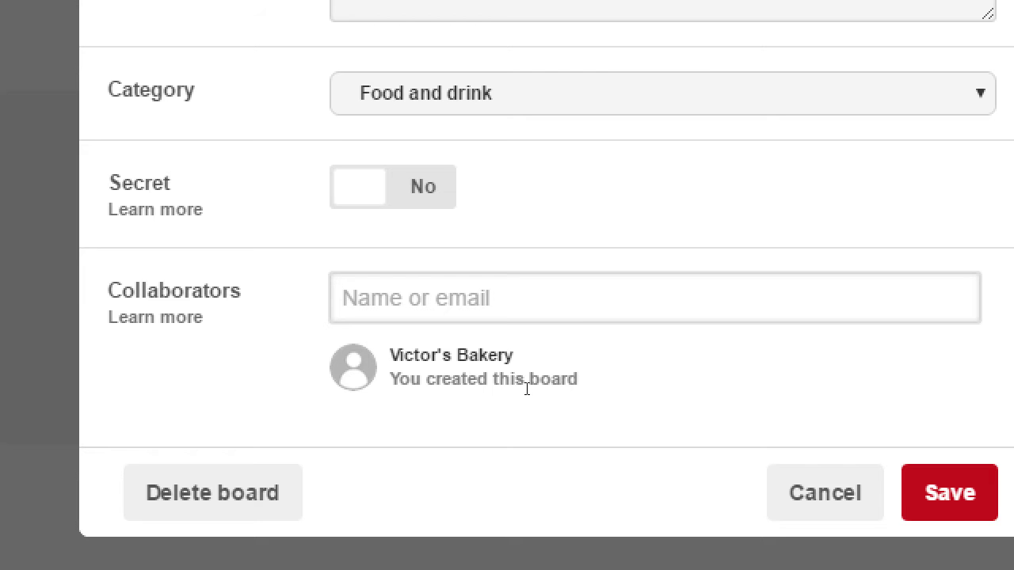
Step: Search the Collaborators field for a person's name, another name, and an e-mail address
text(Patricia)
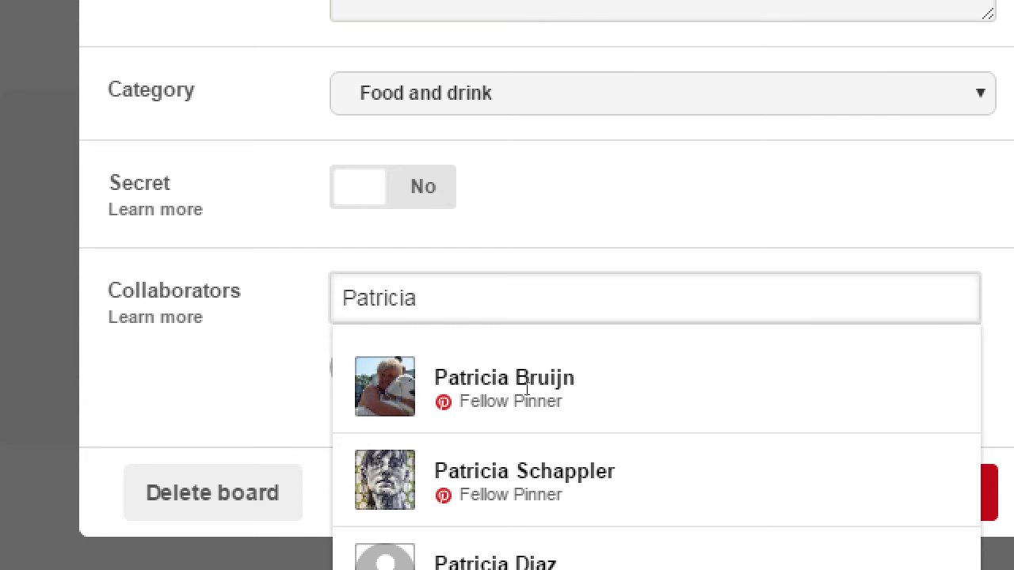
key(BackSpace)
key(BackSpace)
key(BackSpace)
key(BackSpace)
key(BackSpace)
key(BackSpace)
key(BackSpace)
text(mD l)
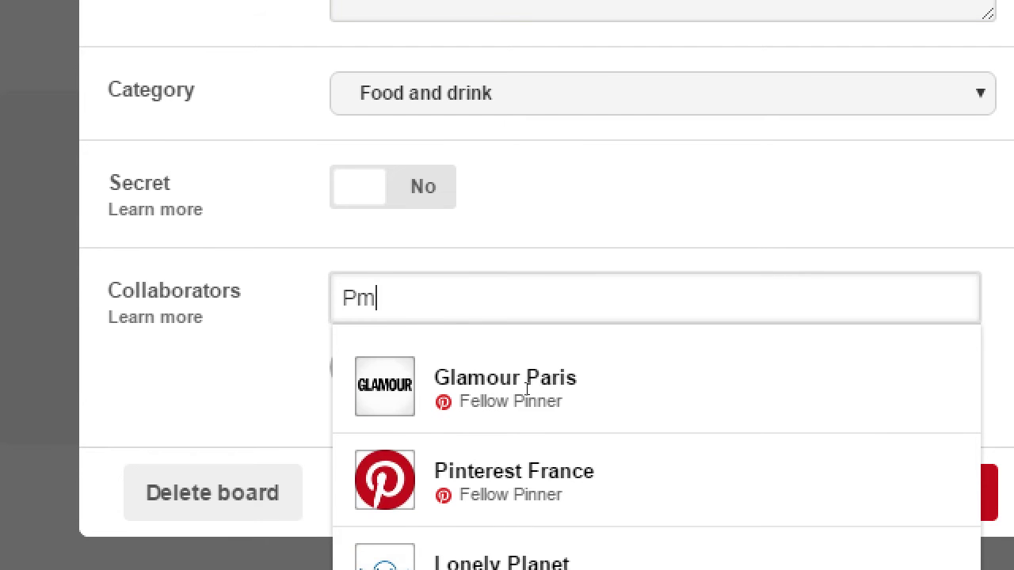
text(nteractive)
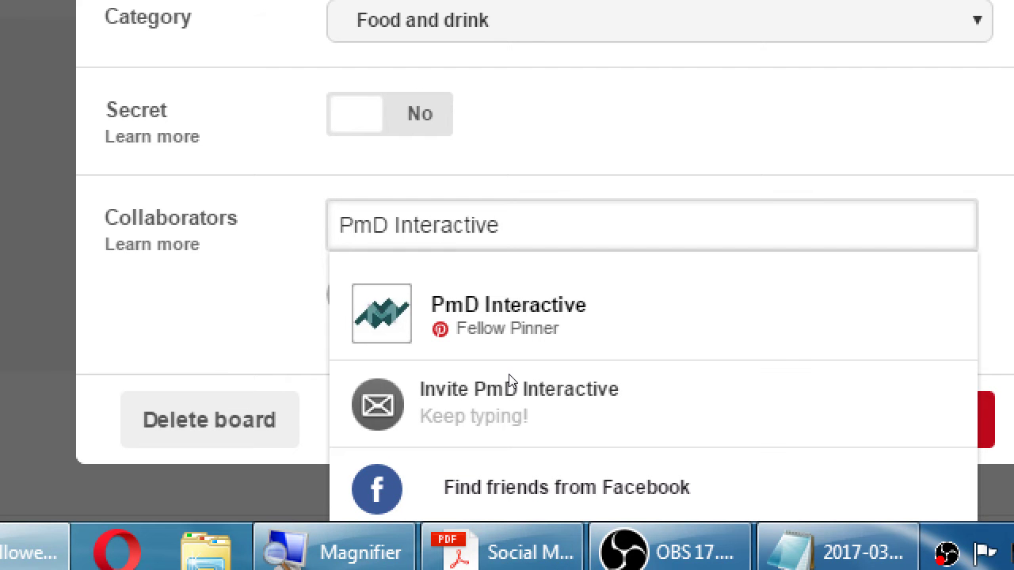
key(ctrl+a)
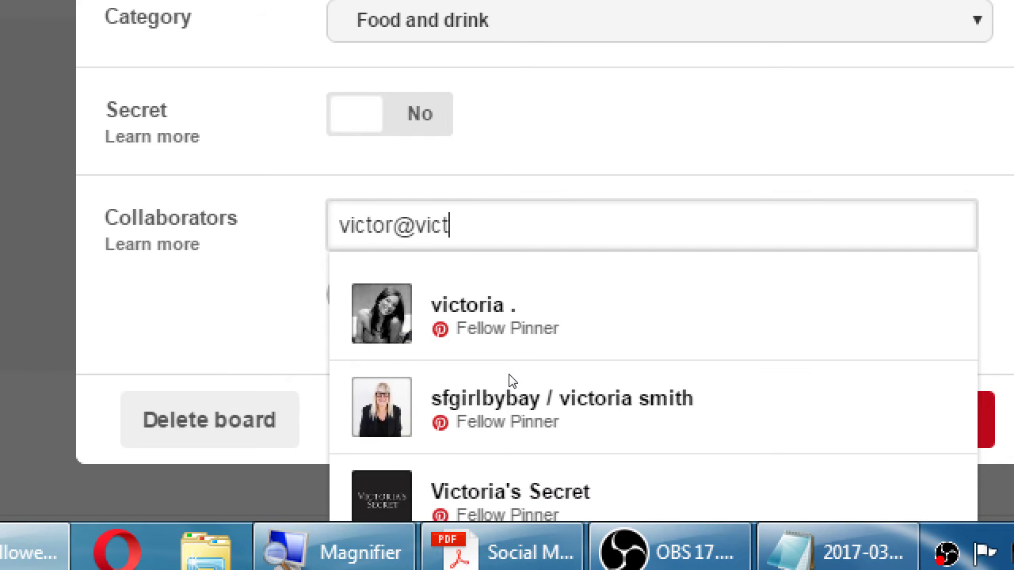
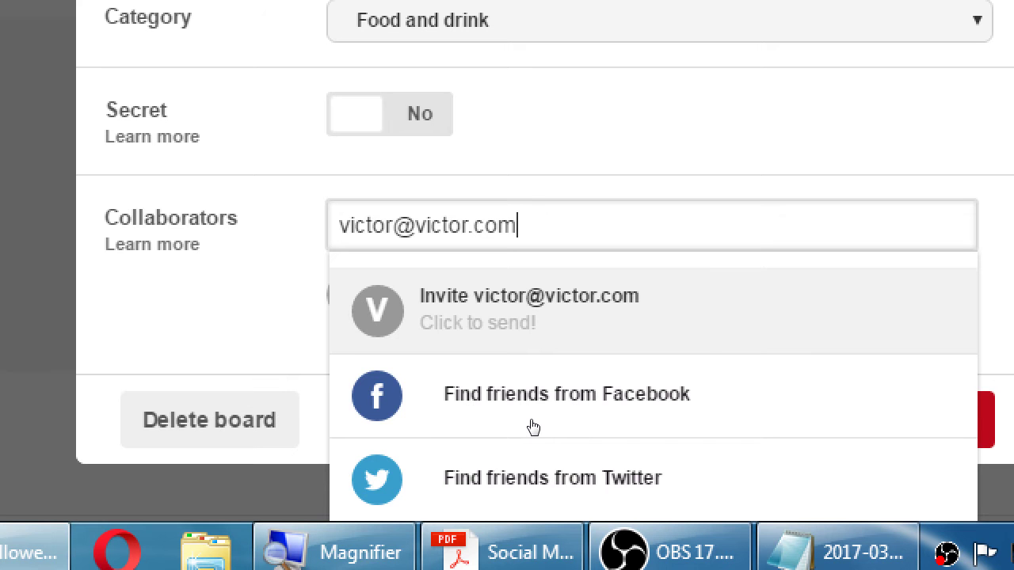
Step: Clear the invite address so no collaborators are added, and switch to the Notepad notes
key(Return)
scroll(526, 465, down, 1)
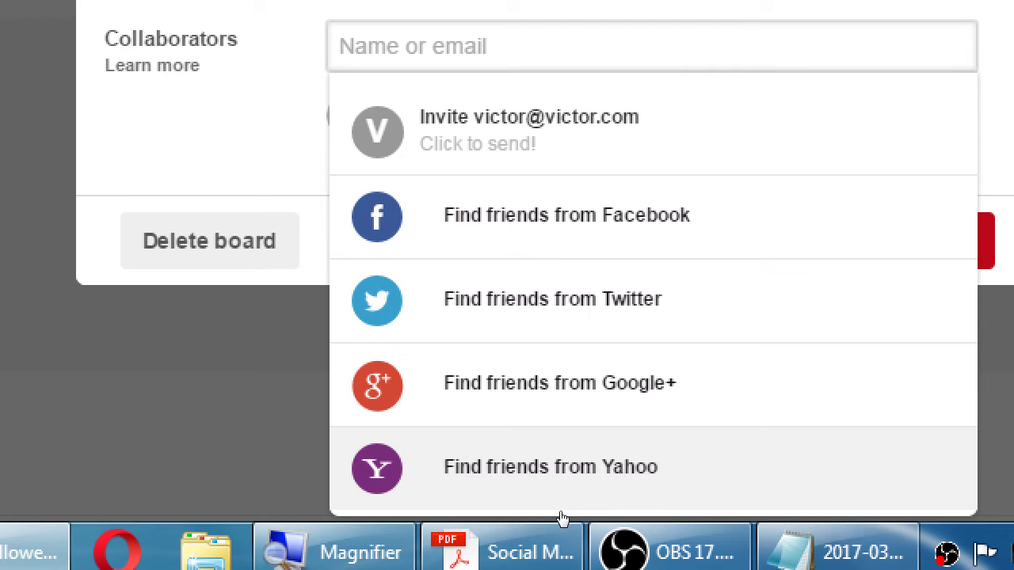
key(ctrl+v)
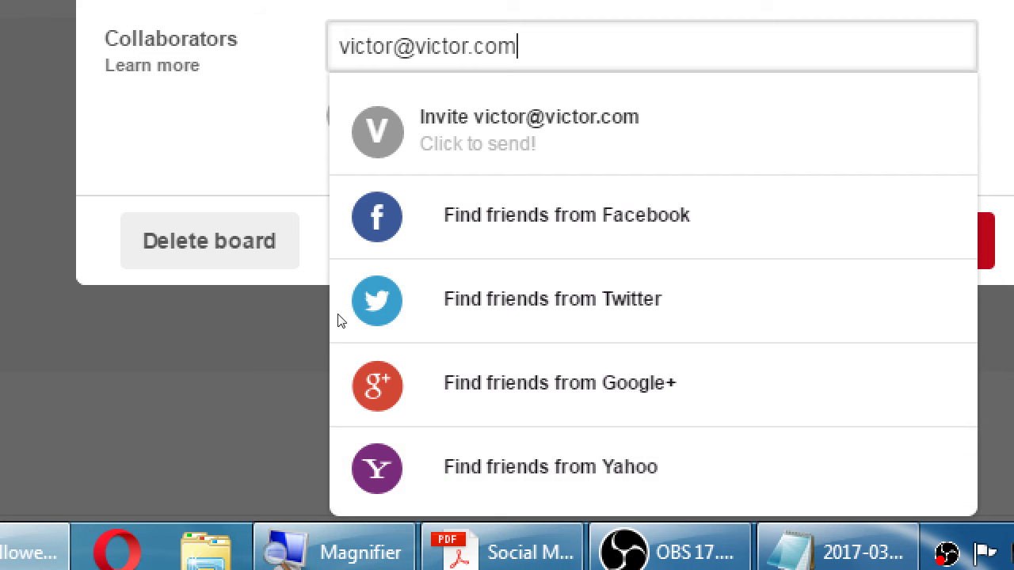
scroll(338, 316, up, 2)
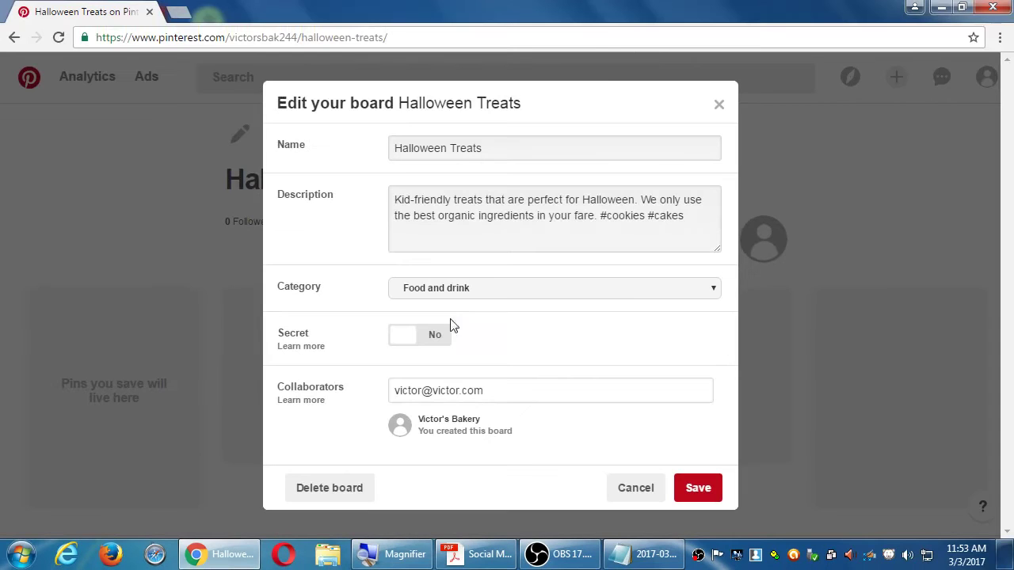
drag(499, 388, 313, 382)
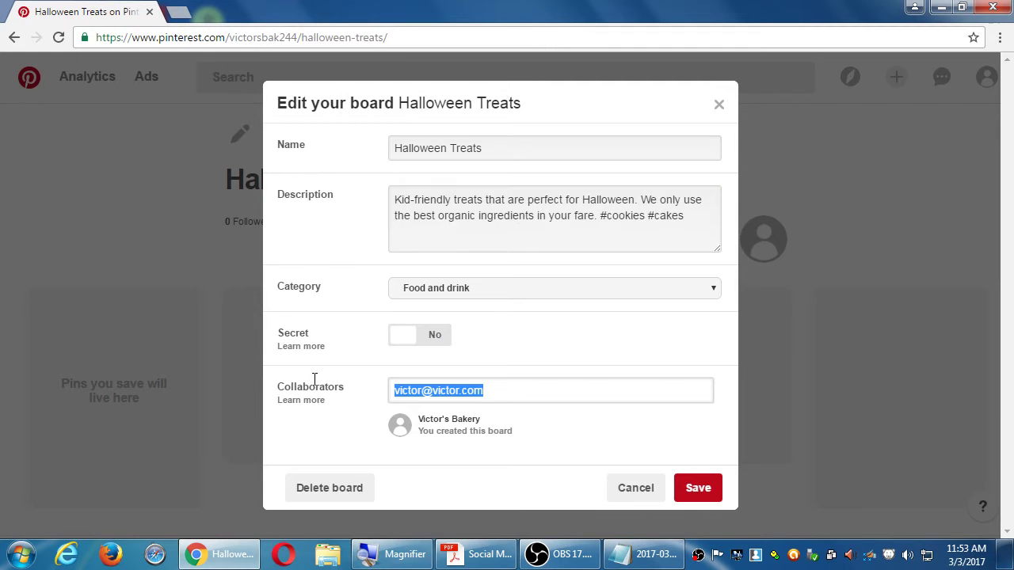
key(BackSpace)
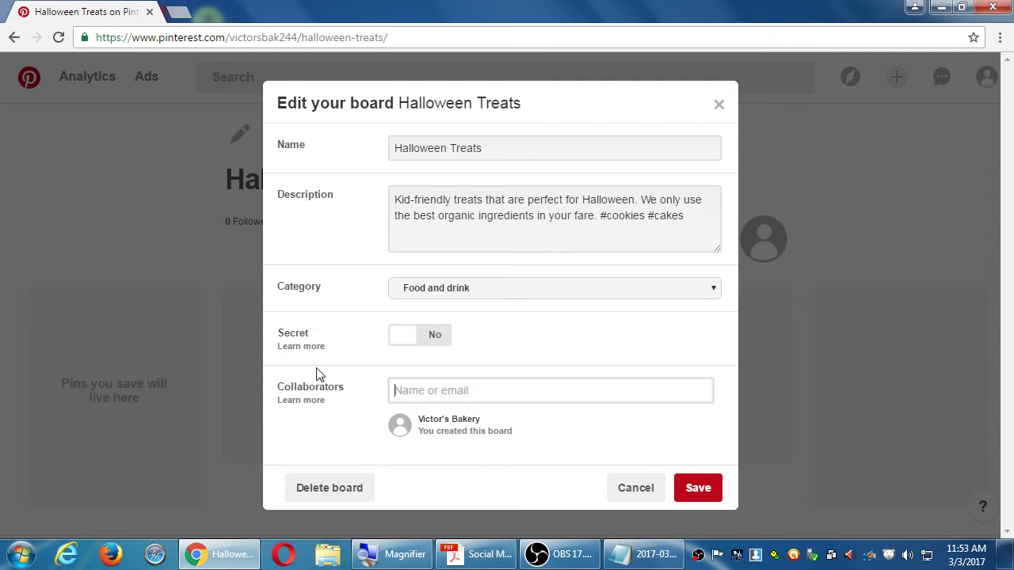
click(658, 555)
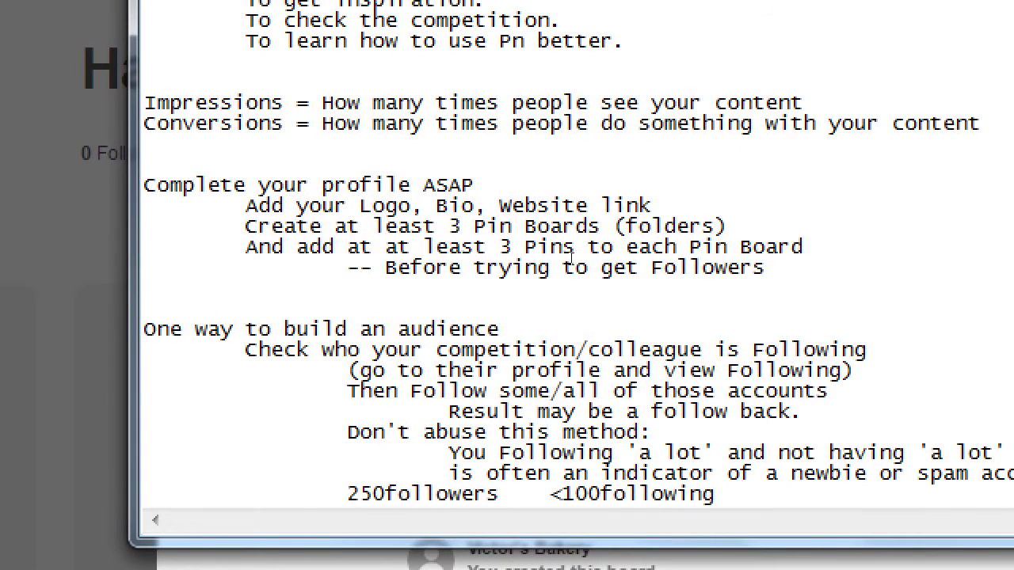
Step: Add an indented note '-- Edit the Boards to add the Description and Catagory' under the Pin Boards line
key(Up)
key(Up)
key(Up)
key(Up)
key(Up)
key(Up)
key(Up)
key(Up)
key(Up)
key(Up)
key(Up)
key(Up)
key(Up)
key(End)
key(Return)
key(Tab)
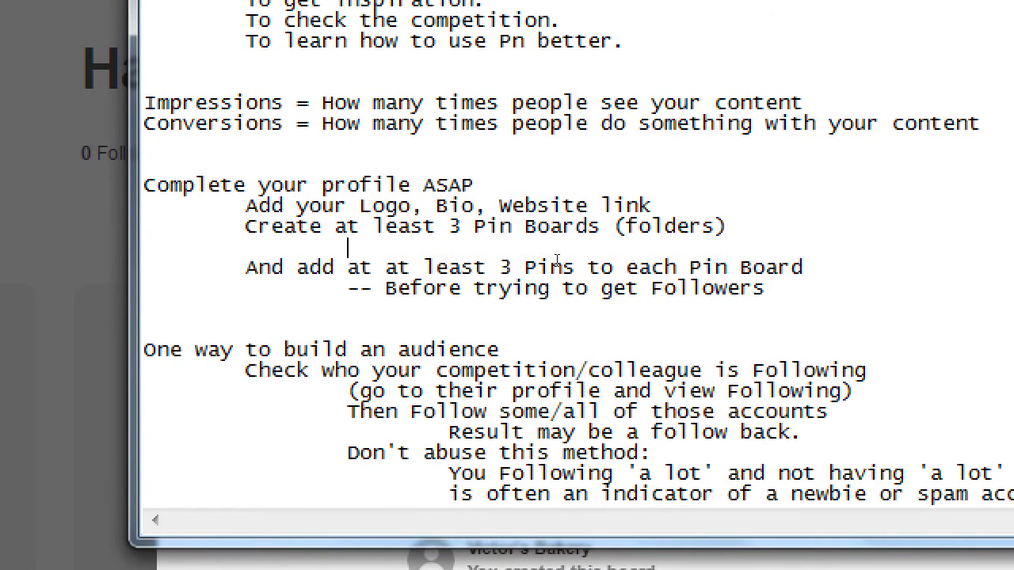
key(Tab)
text(-- Edit the )
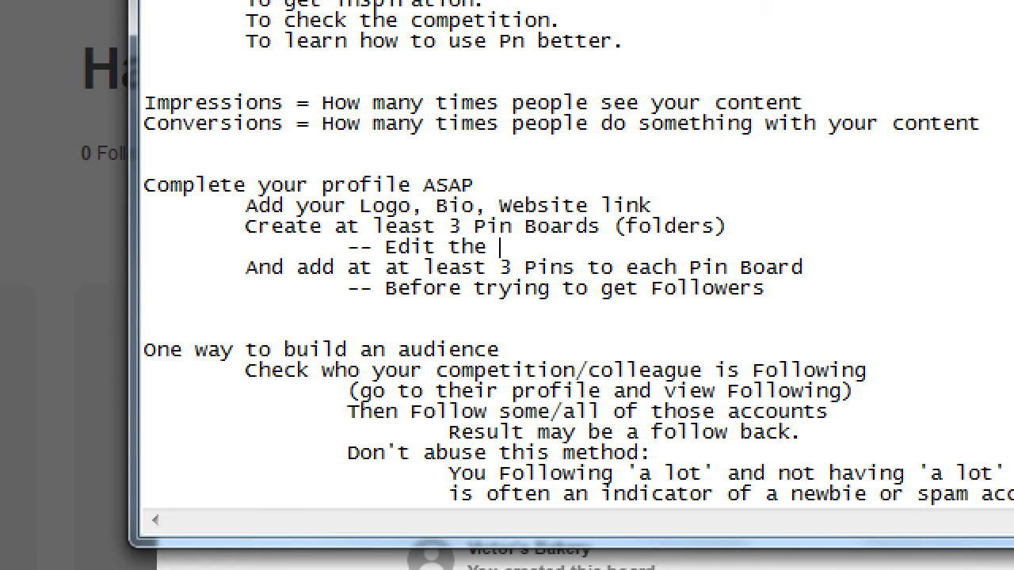
text(Boards to add t)
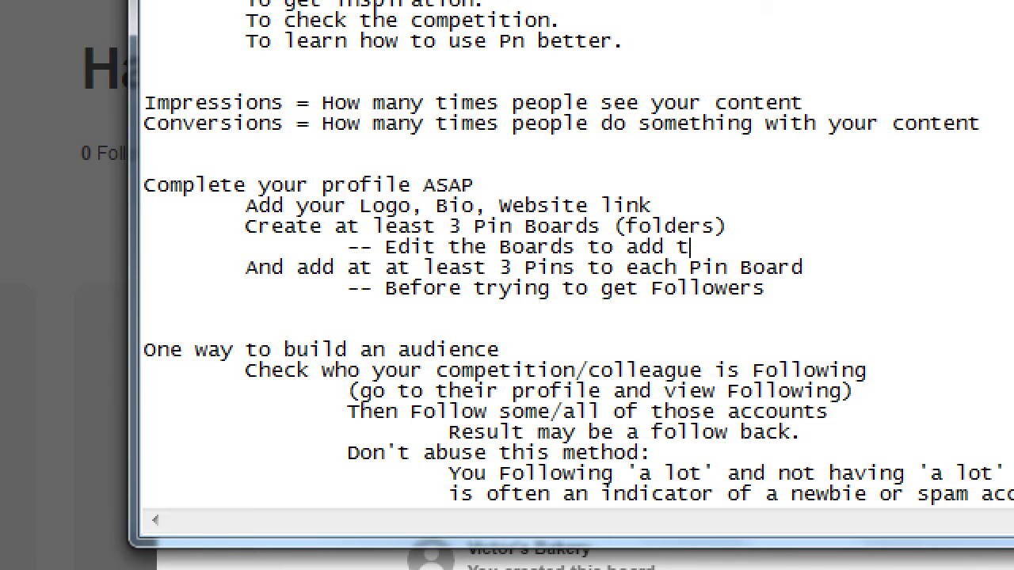
text(he Description)
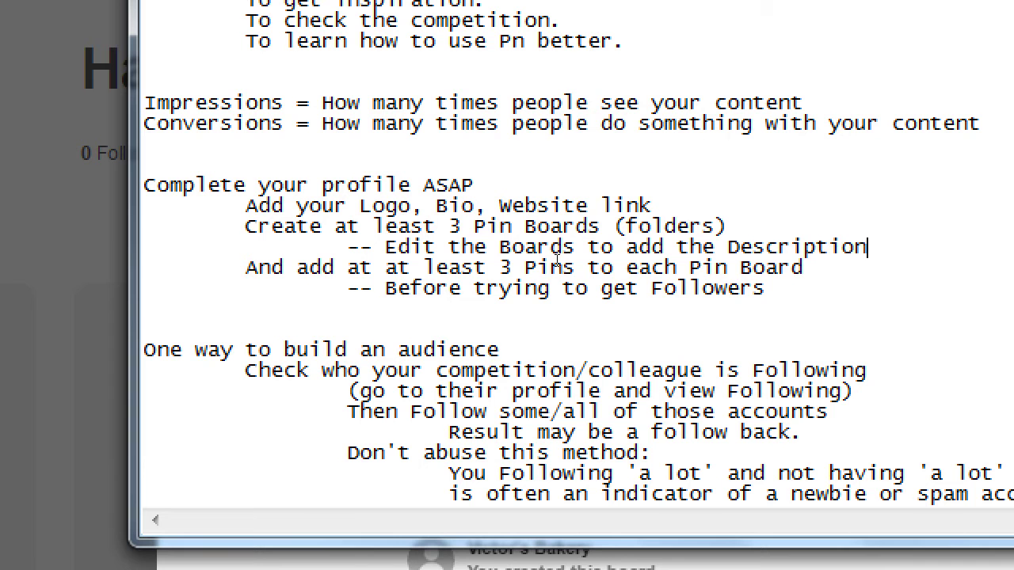
text( and Catagor)
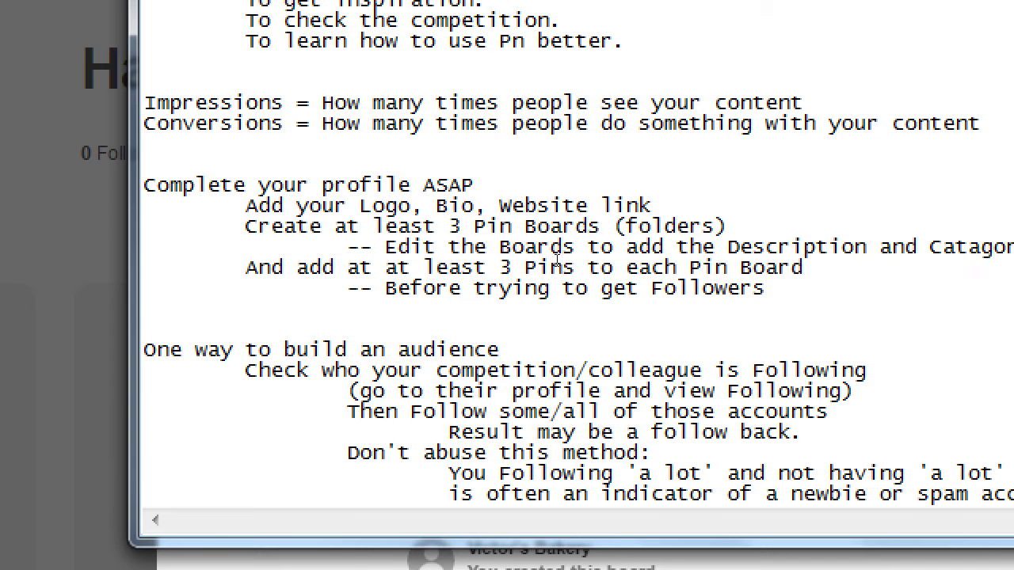
text(y)
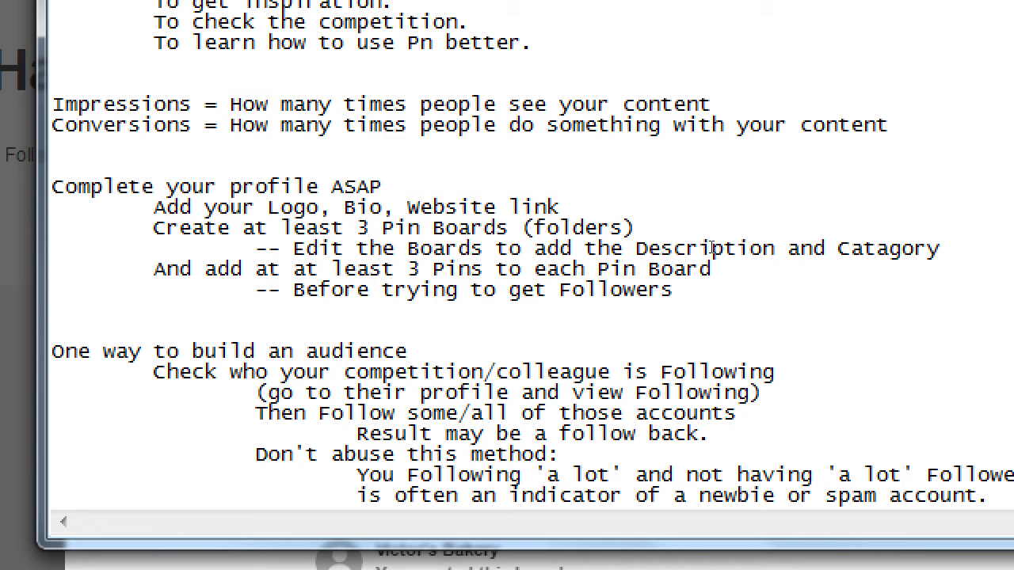
Step: Add the note '-- Optional: Add Collaborators to have more people post for you' below it
key(Down)
key(Up)
key(Up)
key(End)
key(Return)
key(Tab)
key(Tab)
key(Tab)
key(BackSpace)
text(-)
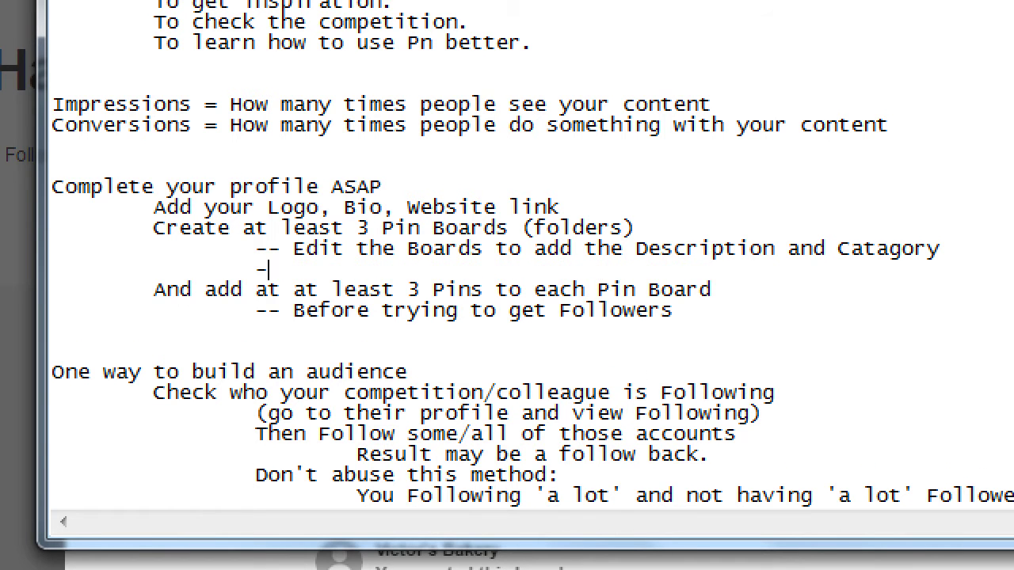
text(- Optiona)
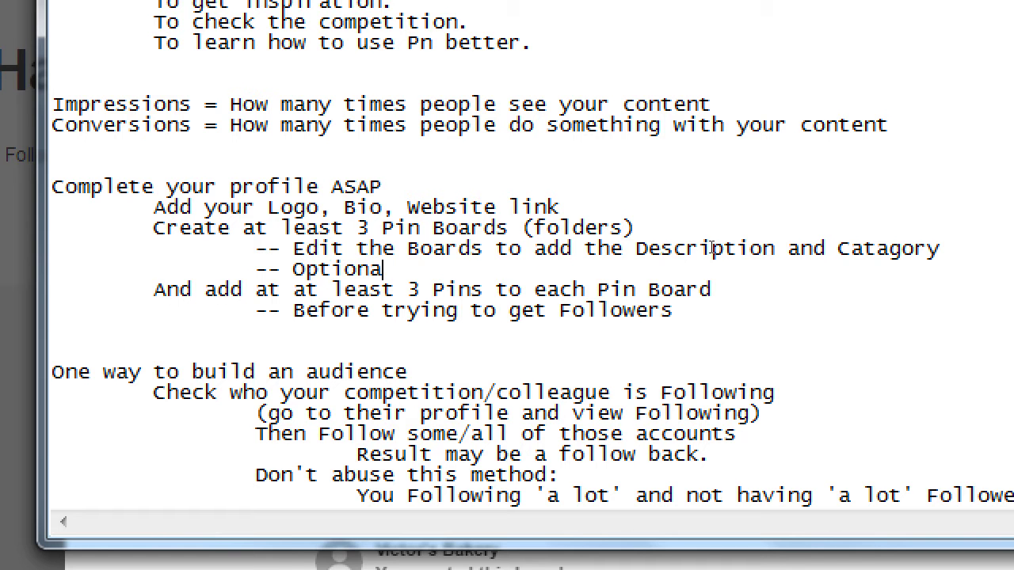
text(l: Add Collabo)
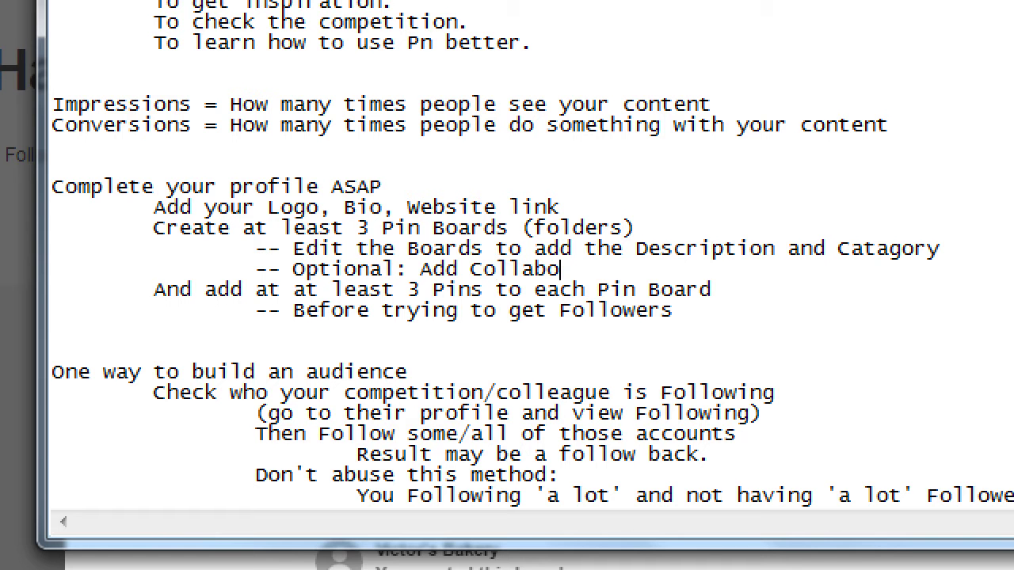
text(rators to have more people )
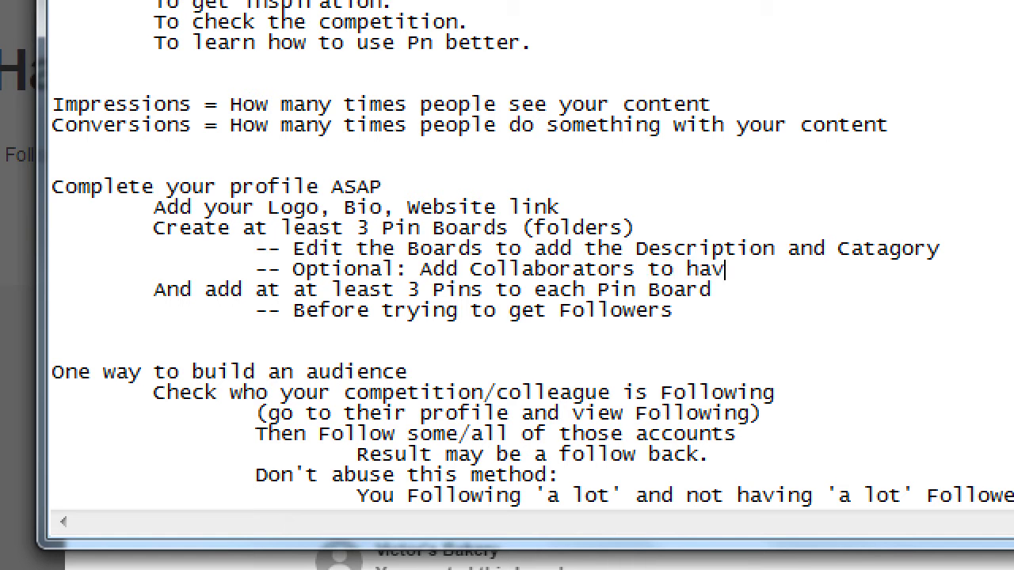
text(post for )
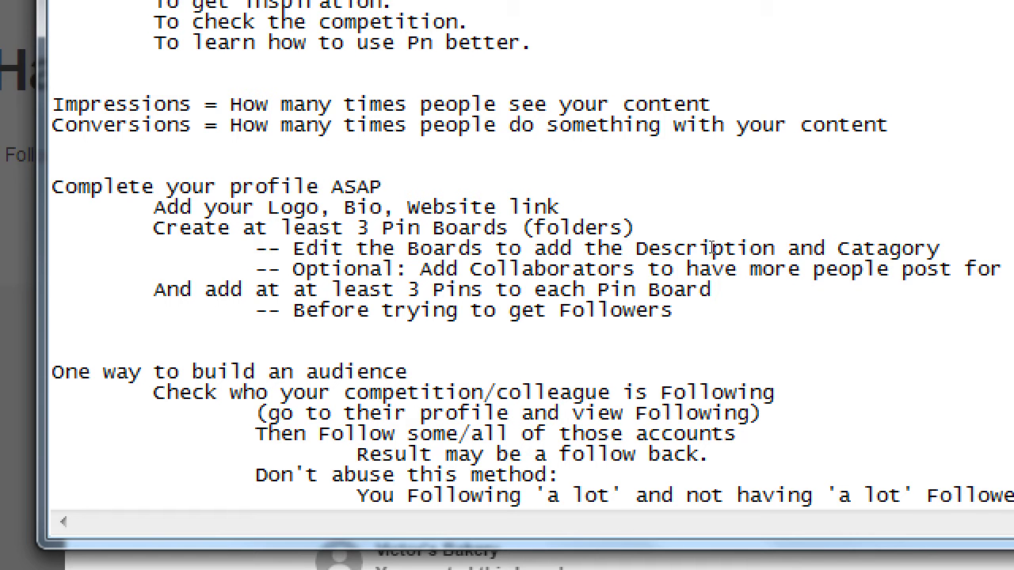
text(you)
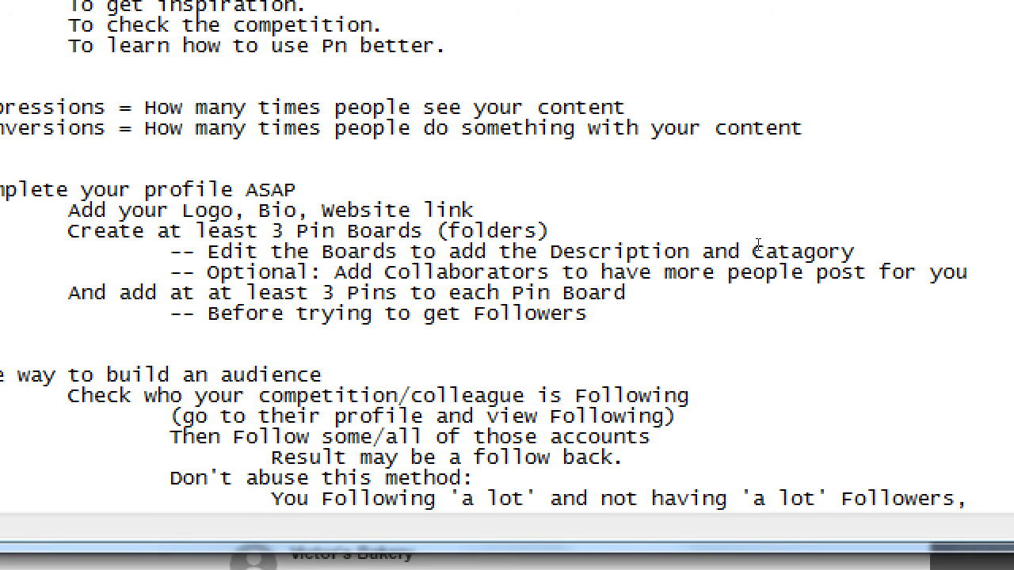
key(super+minus)
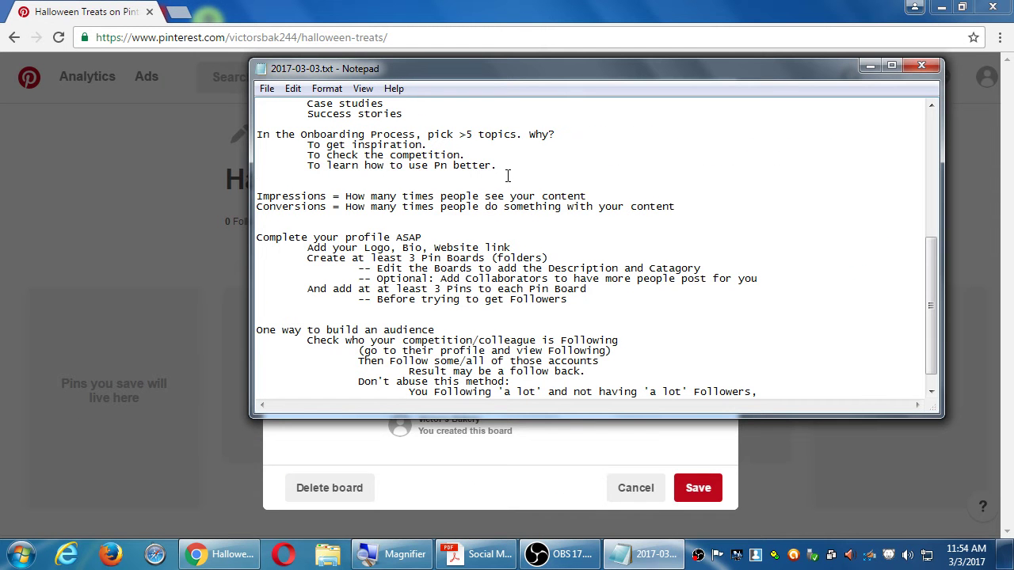
Step: Set the Halloween Treats board category to Food and drink and save it
click(311, 448)
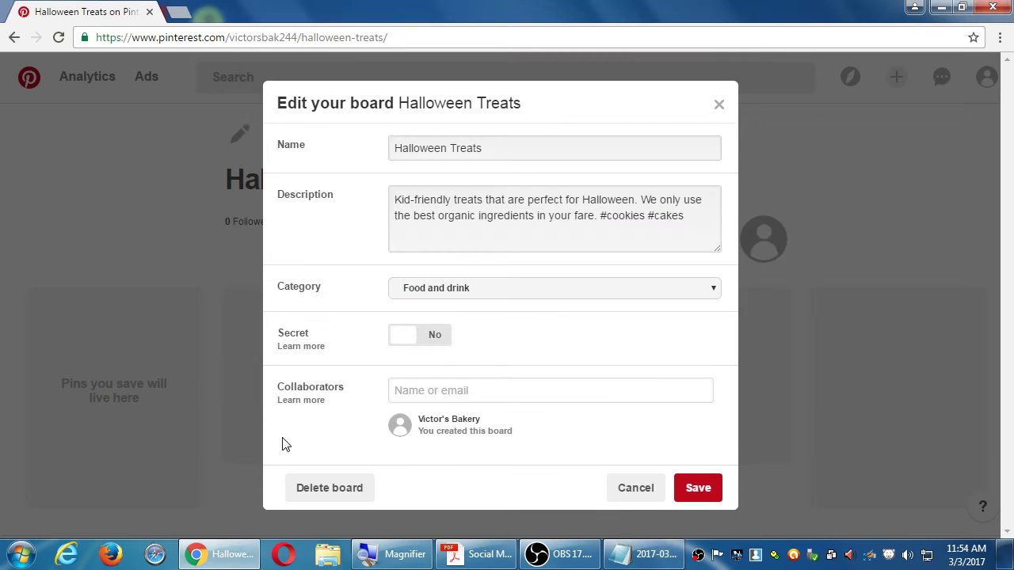
click(502, 291)
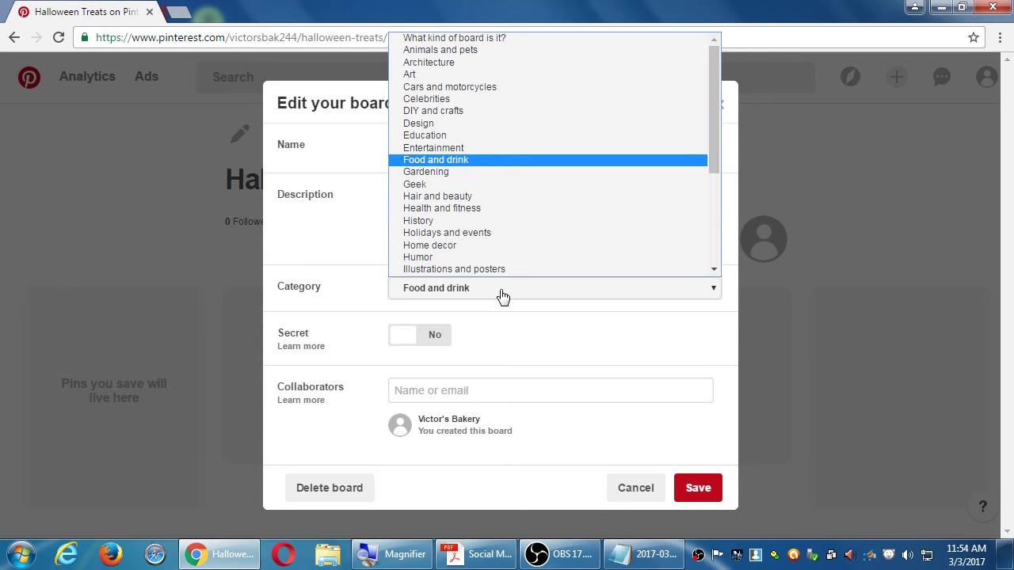
mouse_move(713, 82)
mouse_down()
mouse_move(729, 224)
mouse_move(713, 44)
mouse_up()
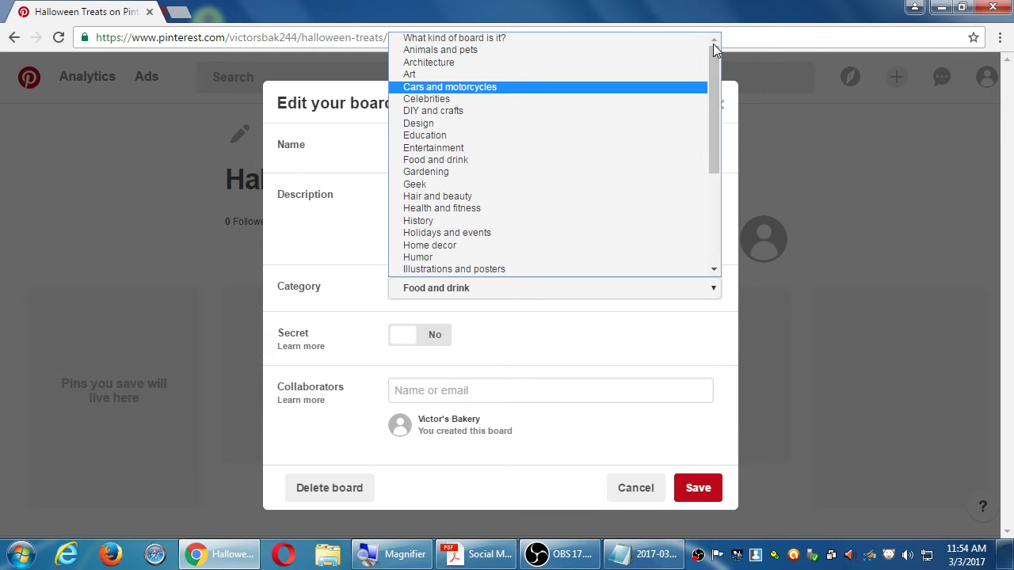
drag(717, 91, 724, 229)
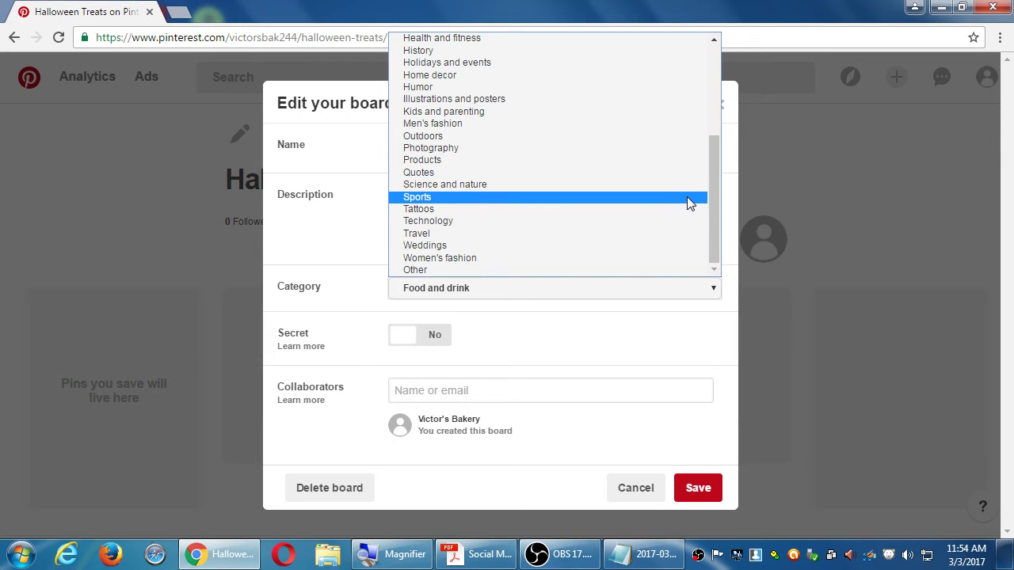
drag(714, 193, 706, 88)
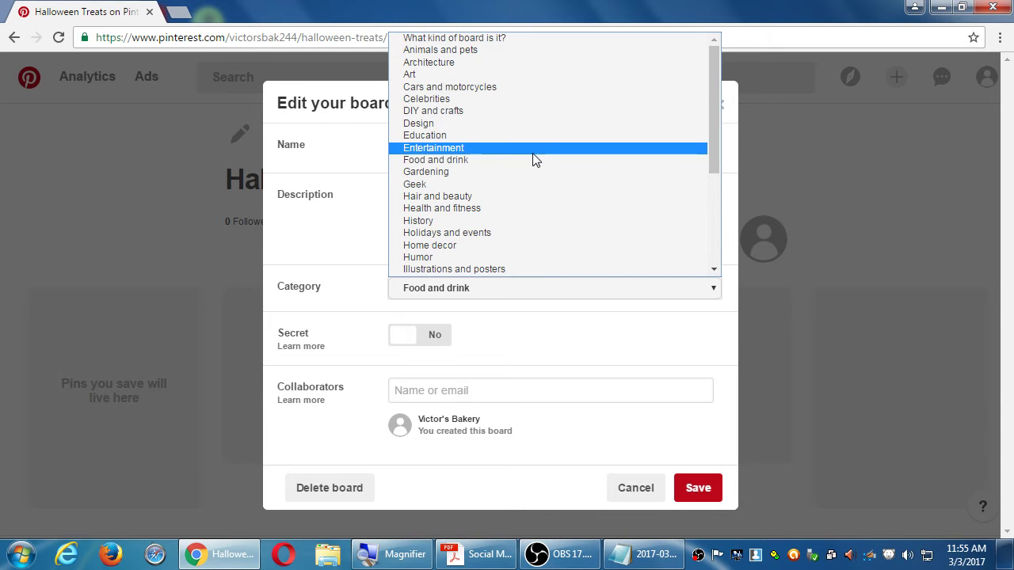
scroll(507, 180, down, 3)
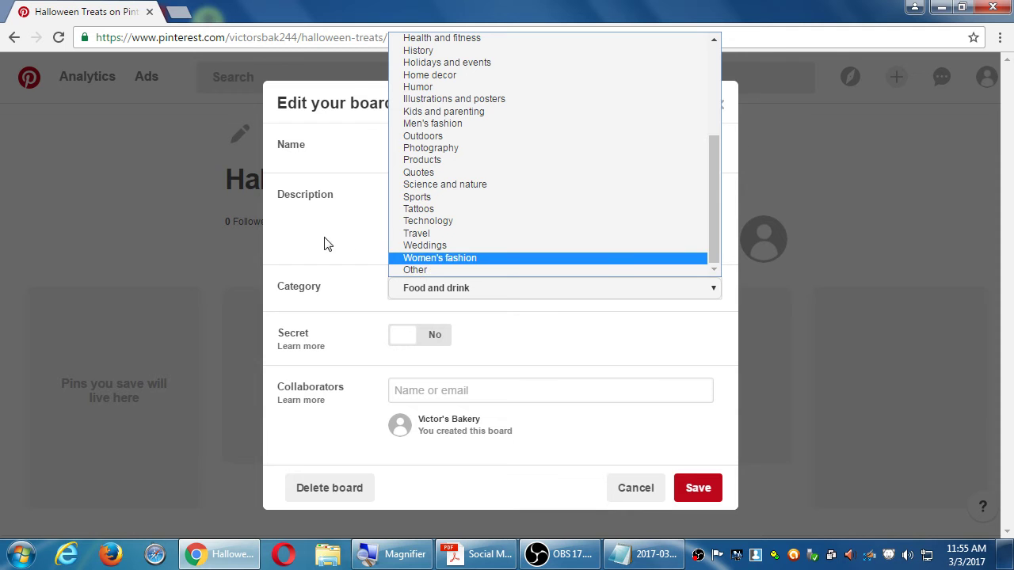
scroll(469, 175, up, 5)
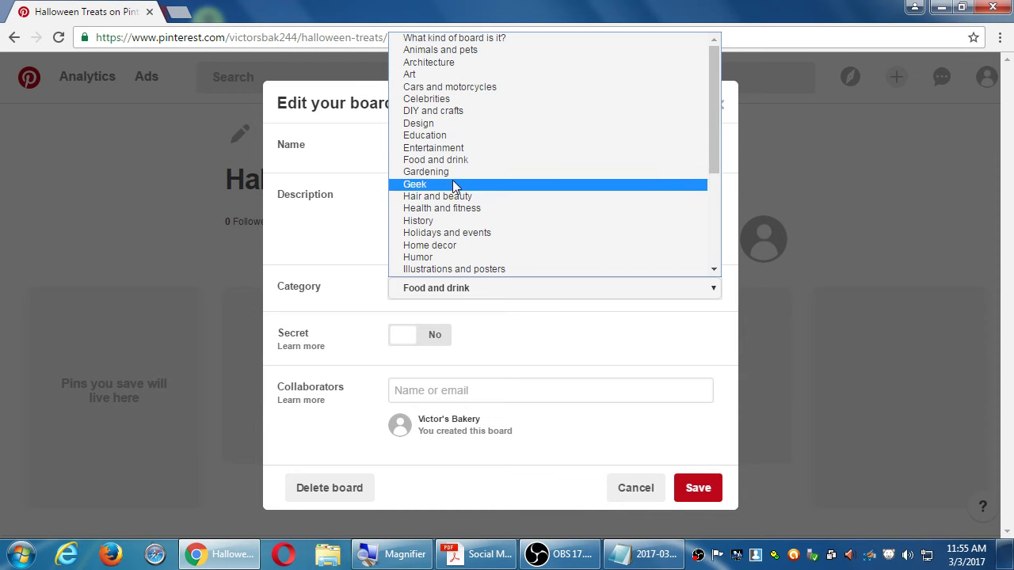
click(444, 160)
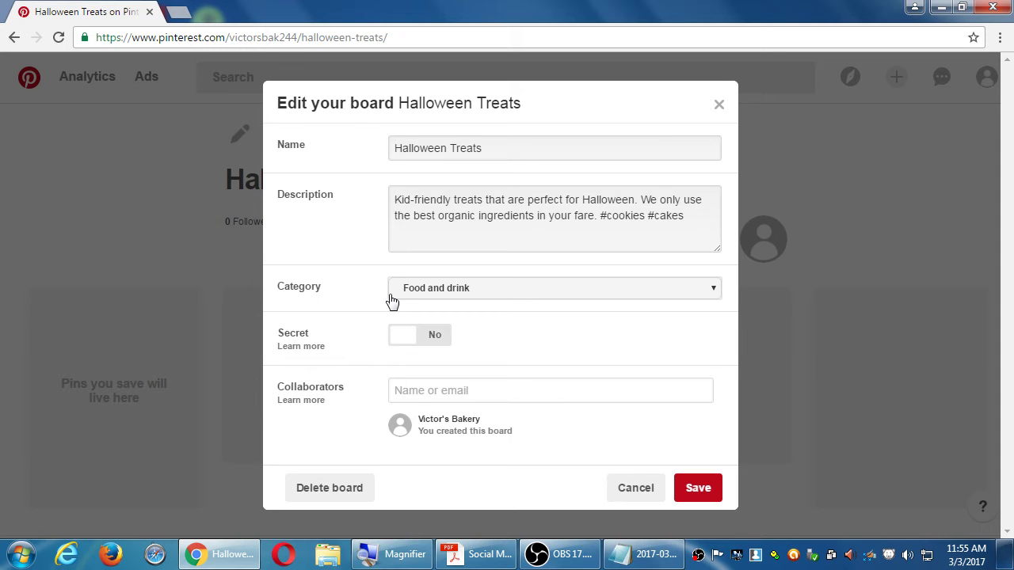
click(708, 491)
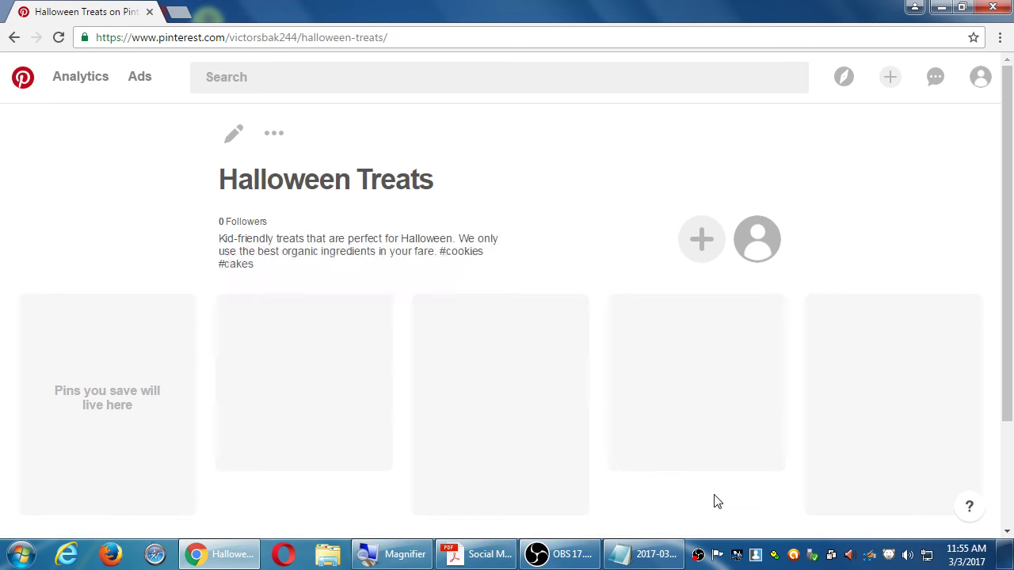
Step: Open the Victor's Bakery profile from the account menu and start creating a new board
click(982, 79)
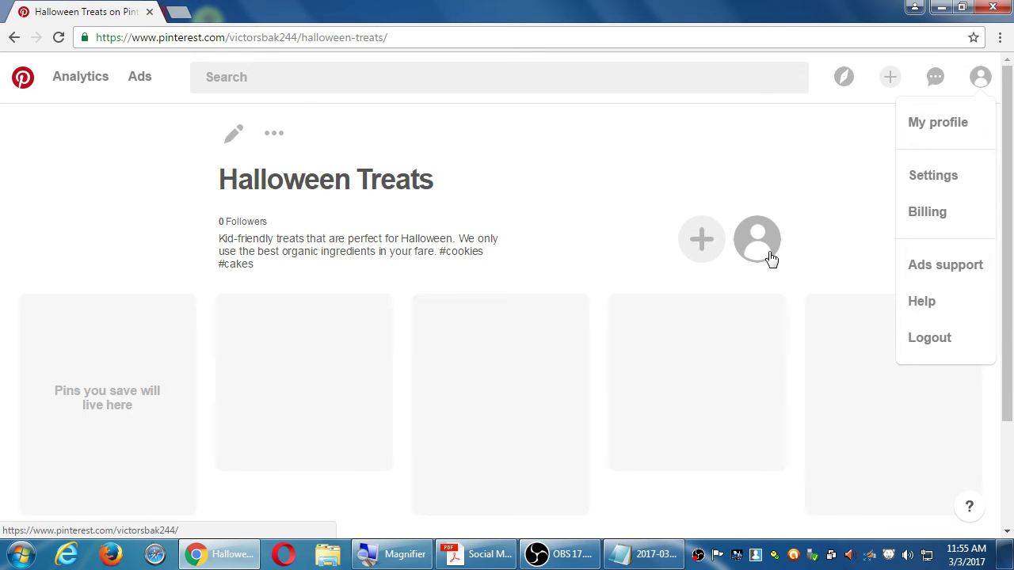
click(794, 190)
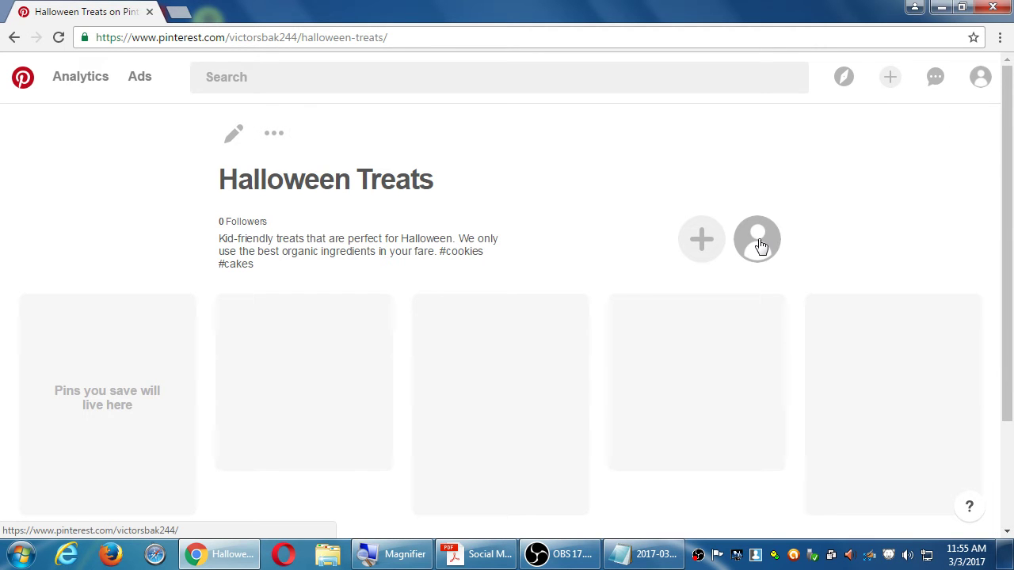
click(983, 79)
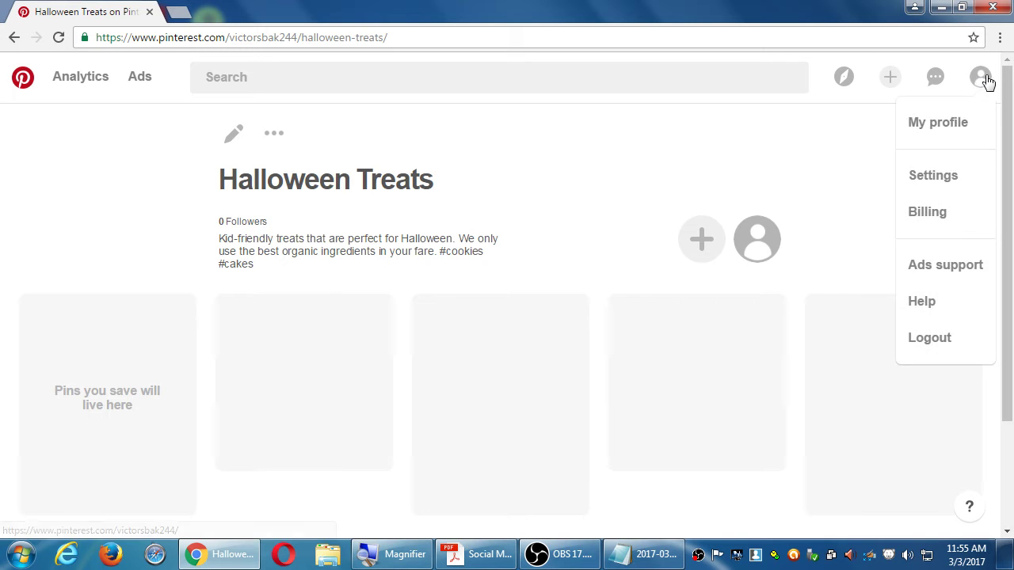
click(933, 131)
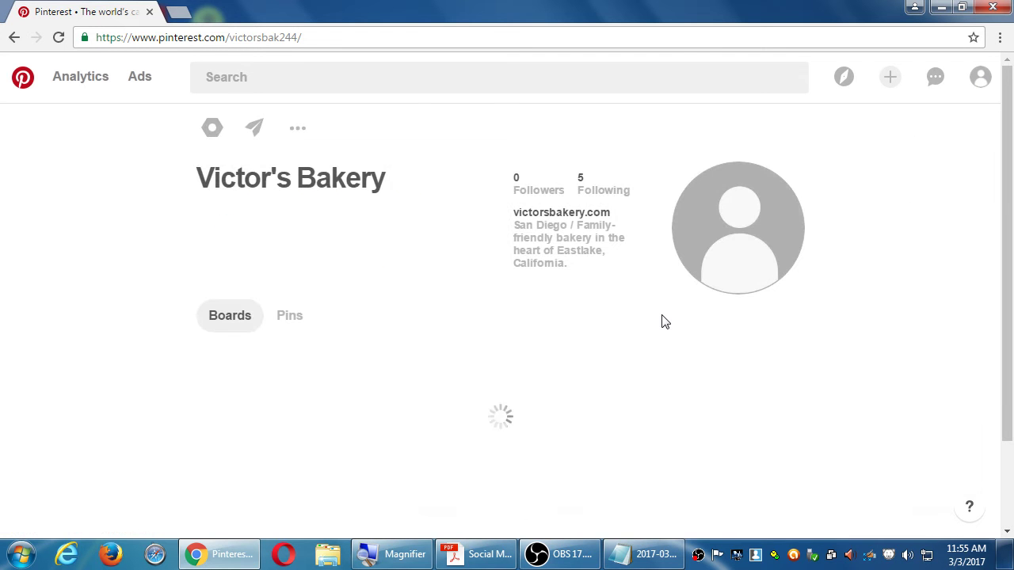
scroll(634, 406, down, 1)
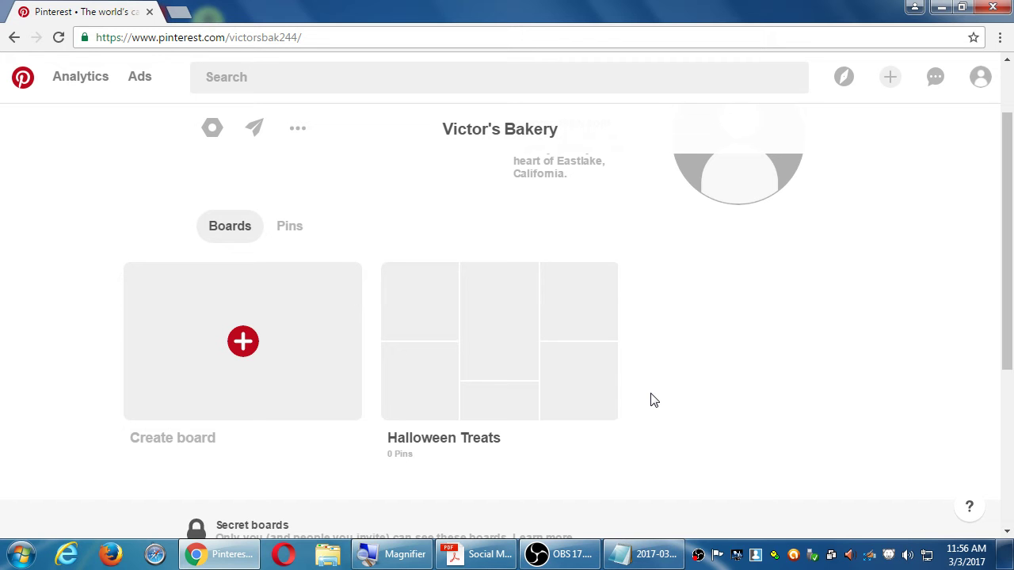
click(243, 349)
Step: Name the new board 'Kid-Friendly Recipes' in the Create board dialog
click(460, 271)
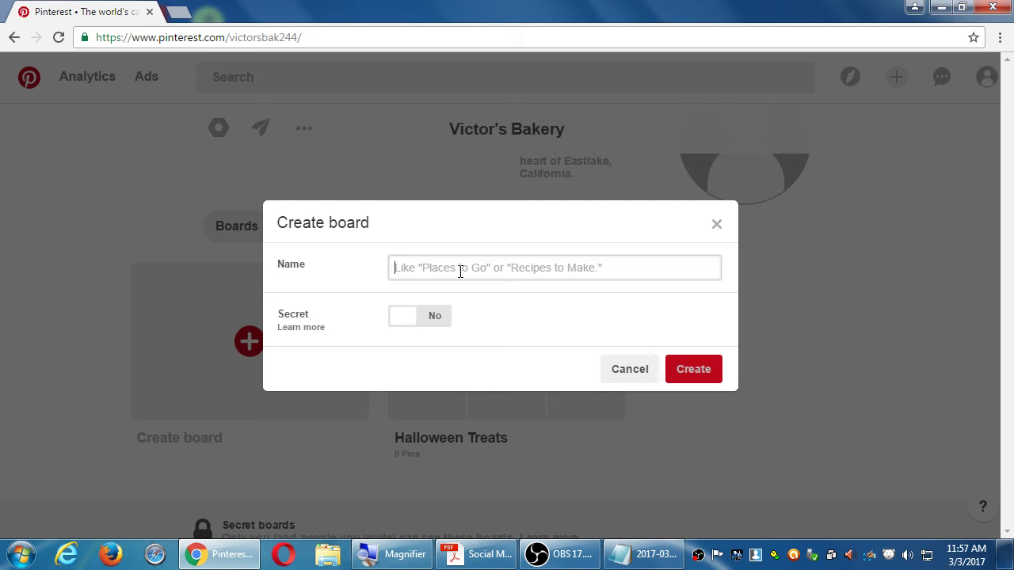
text(Kid-Friend)
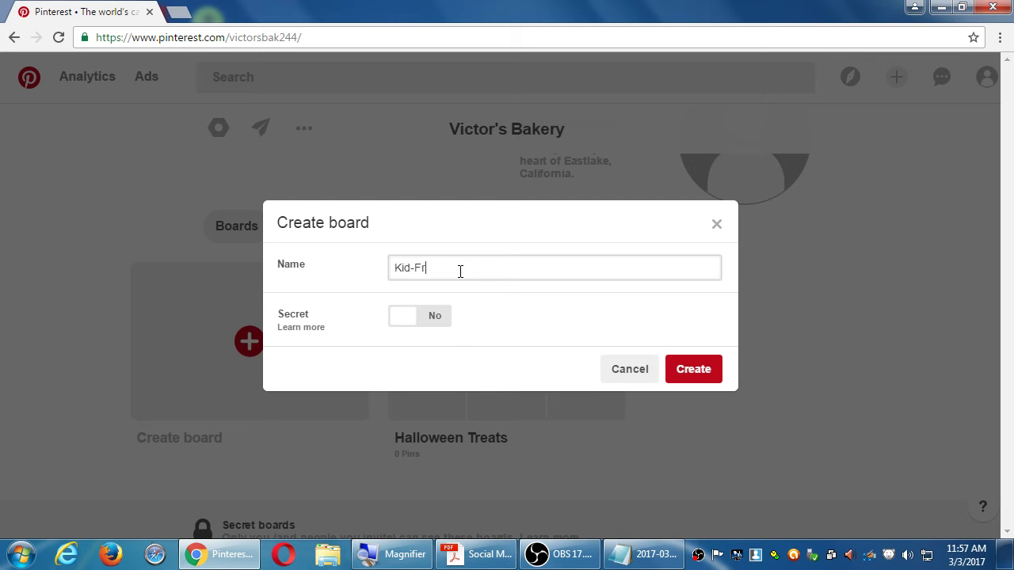
text(ly Recipes)
Step: Create the Kid-Friendly Recipes board and open its edit dialog's description box
click(706, 374)
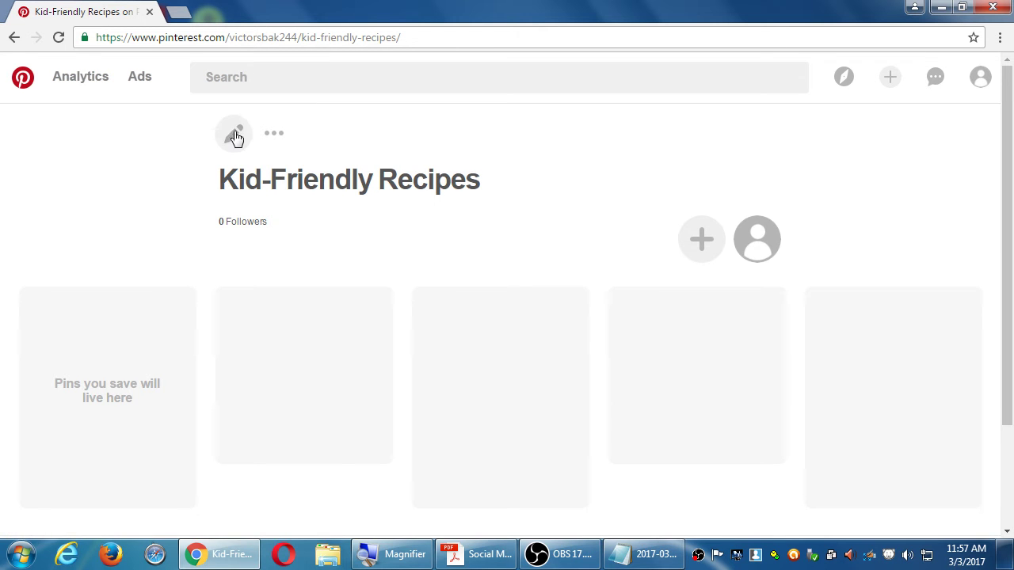
click(233, 133)
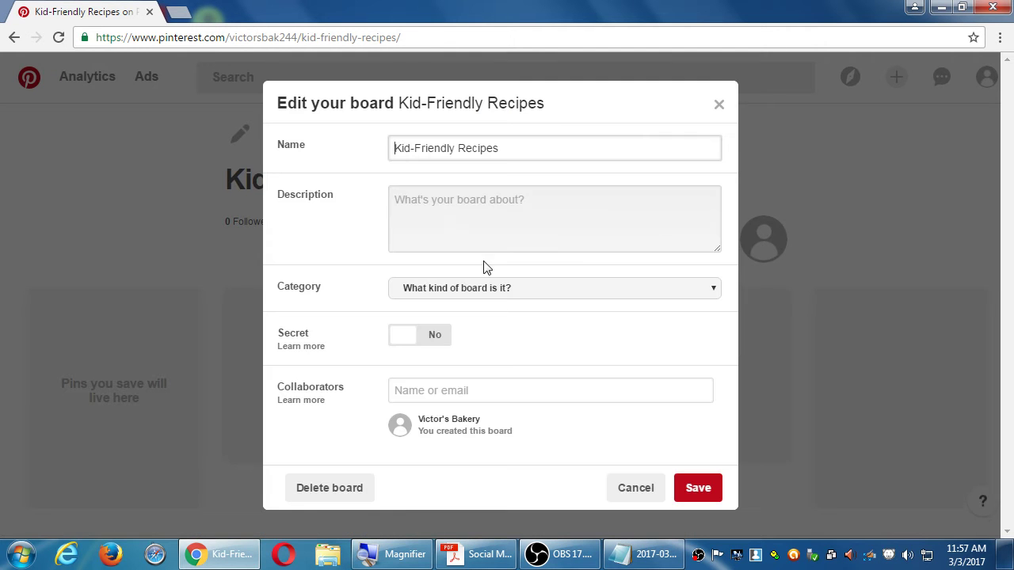
click(448, 215)
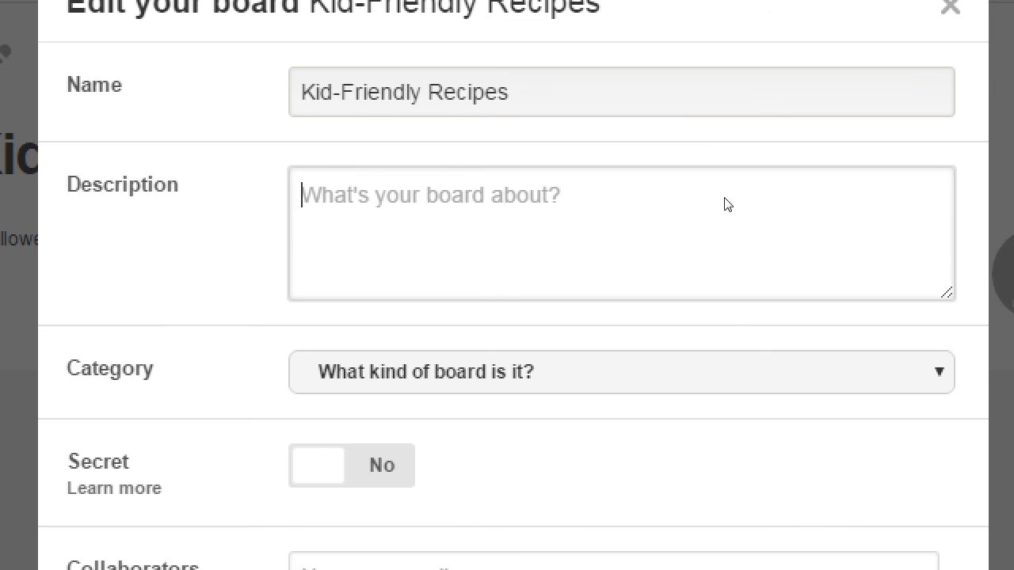
text(O)
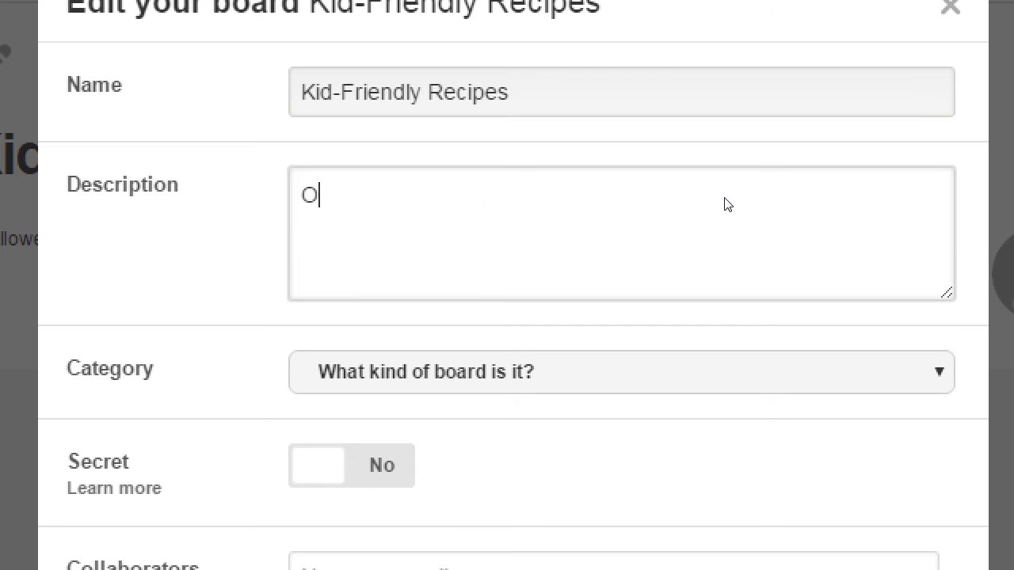
text(ur easy, kid-f)
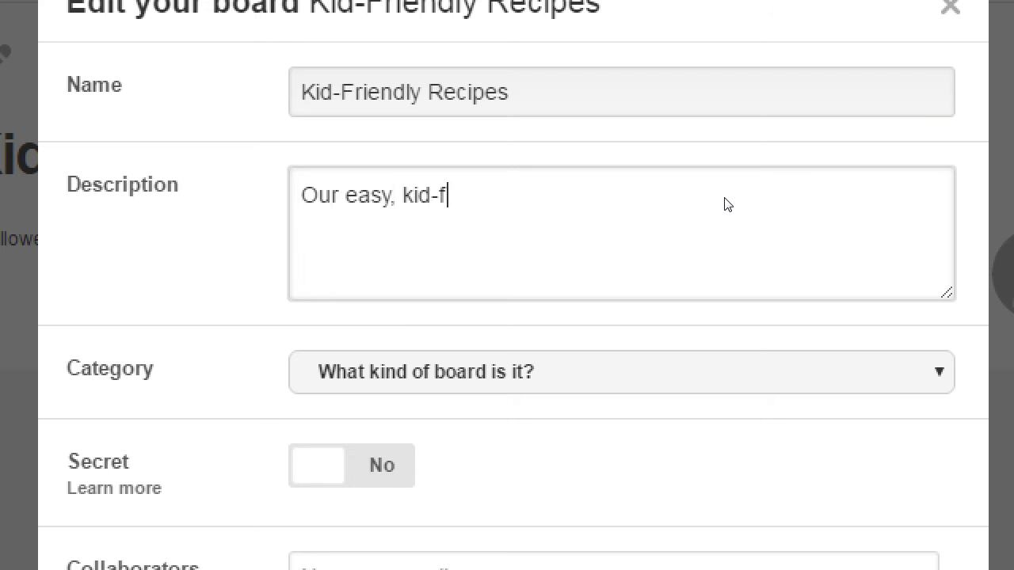
text(riendly versions of )
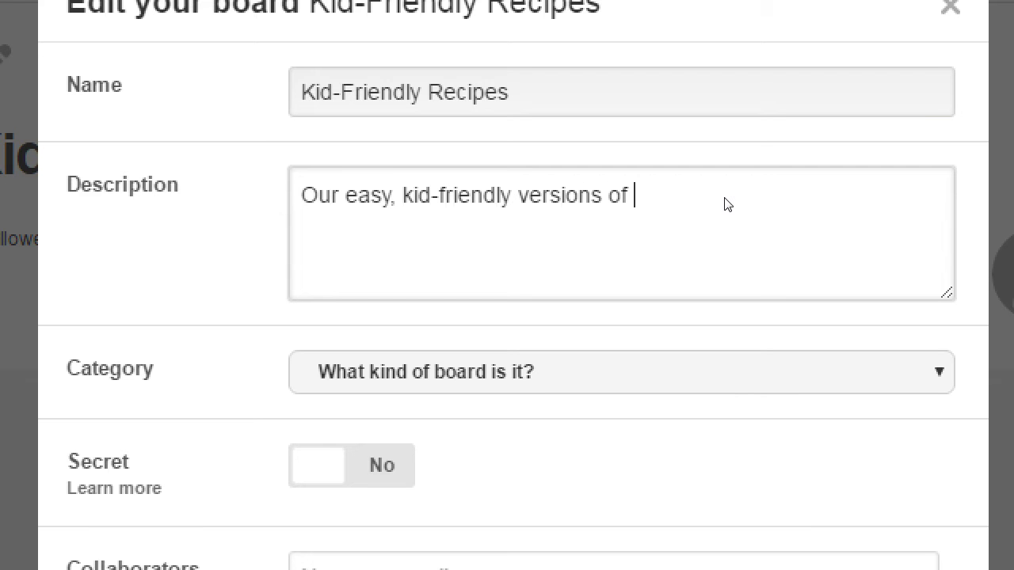
text(some of )
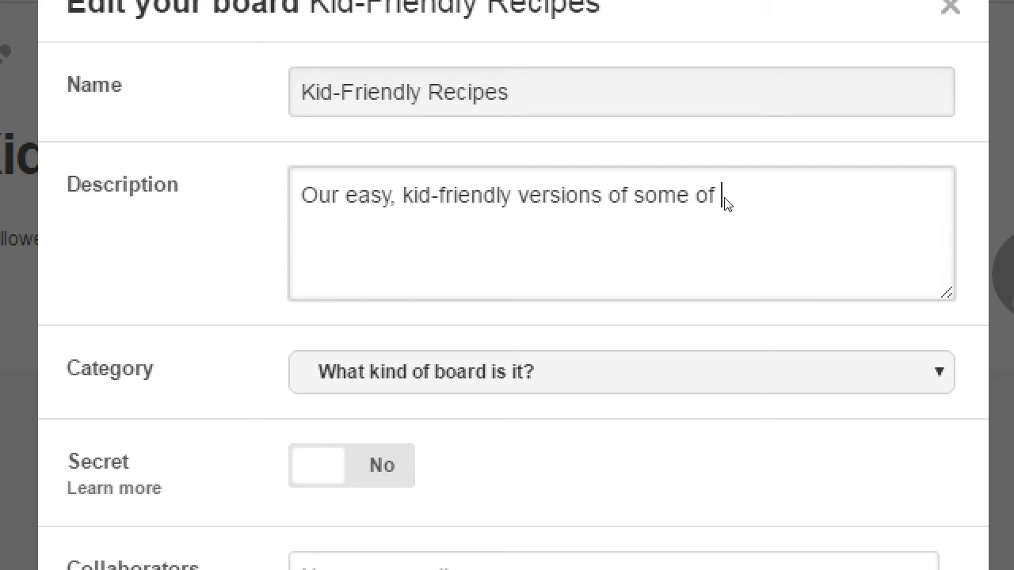
text(our post)
key(BackSpace)
key(BackSpace)
key(BackSpace)
key(BackSpace)
text(most popular )
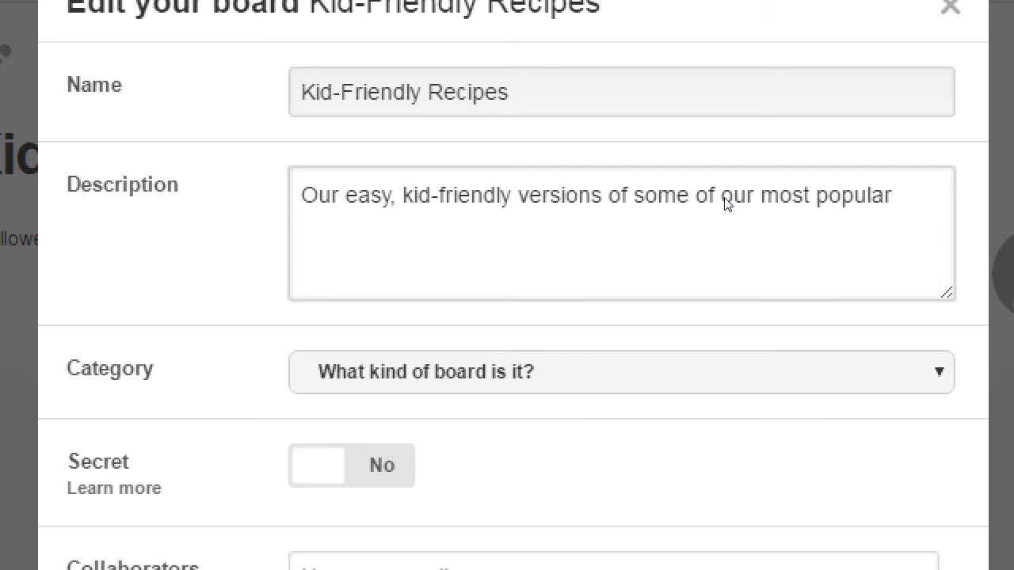
text(g)
key(BackSpace)
text(baked goodies)
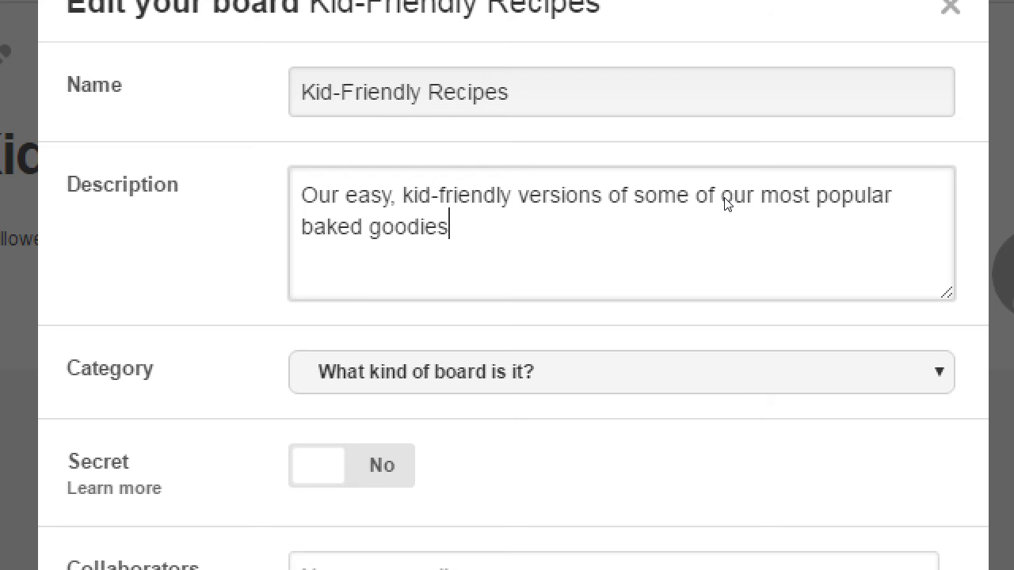
text(. )
text(Alwa)
key(BackSpace)
key(BackSpace)
key(BackSpace)
text(vailable in o)
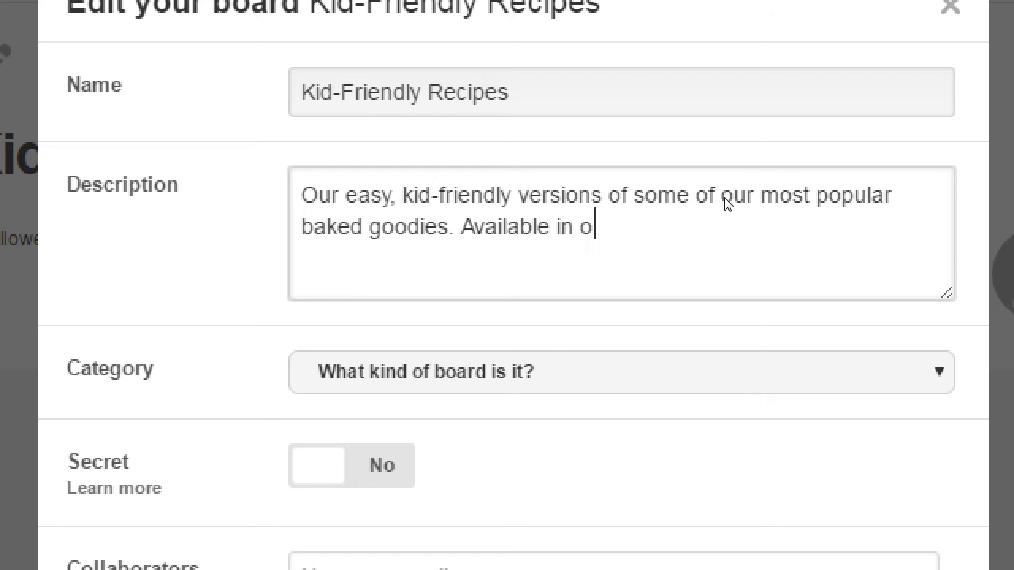
text(ur eShop)
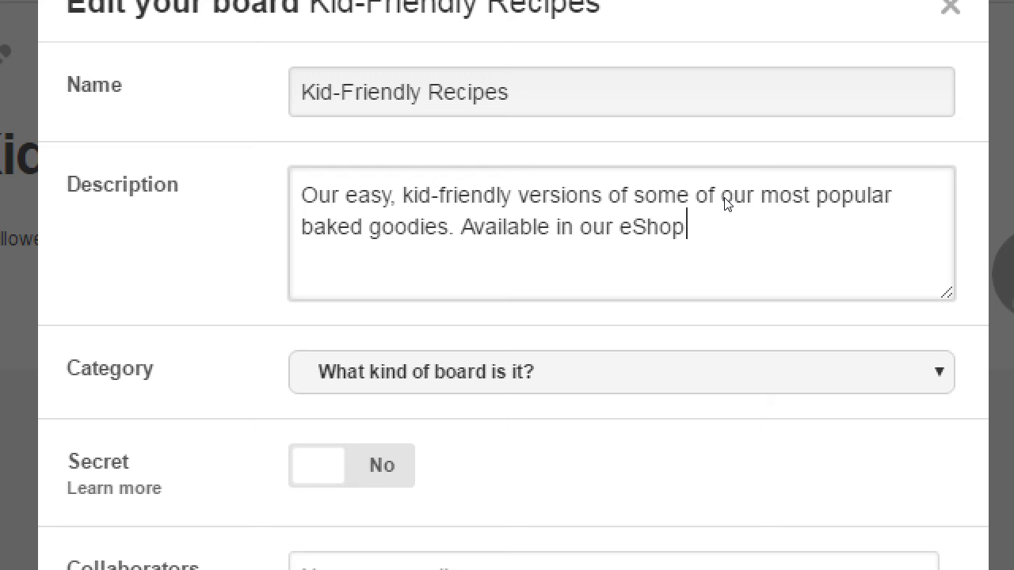
text(, too! http://)
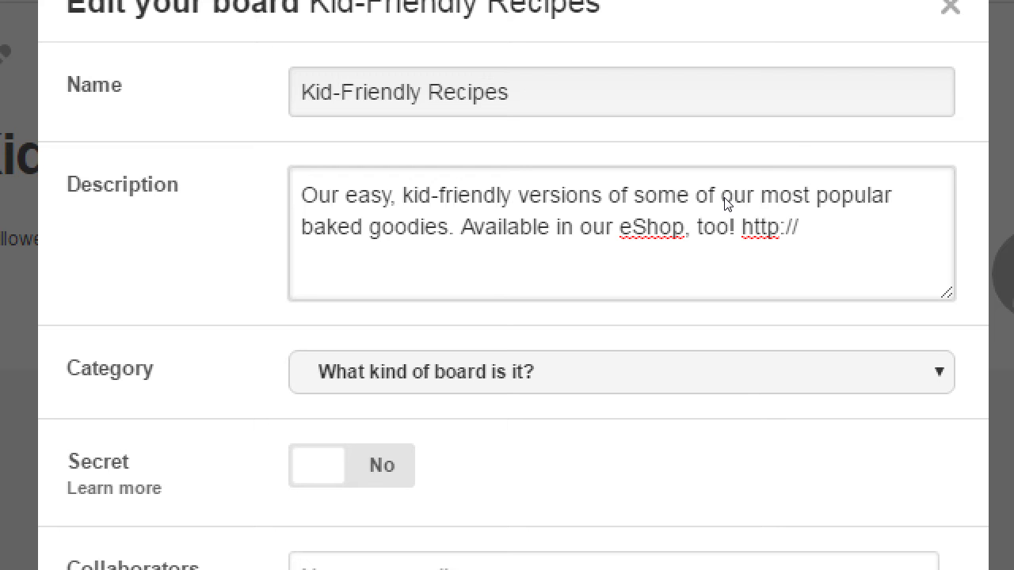
text(victorsbakery.c)
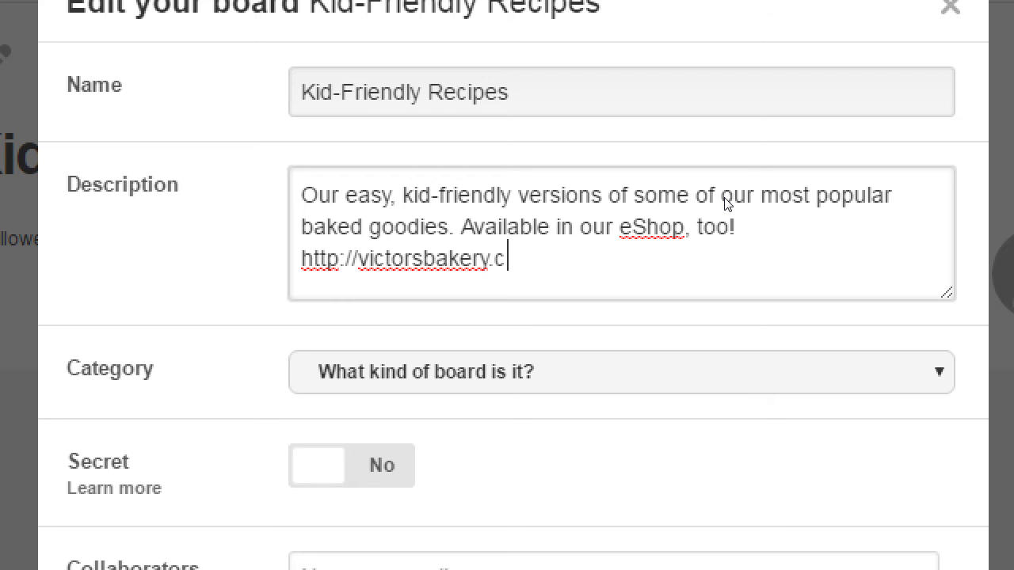
text(om)
key(BackSpace)
text(/)
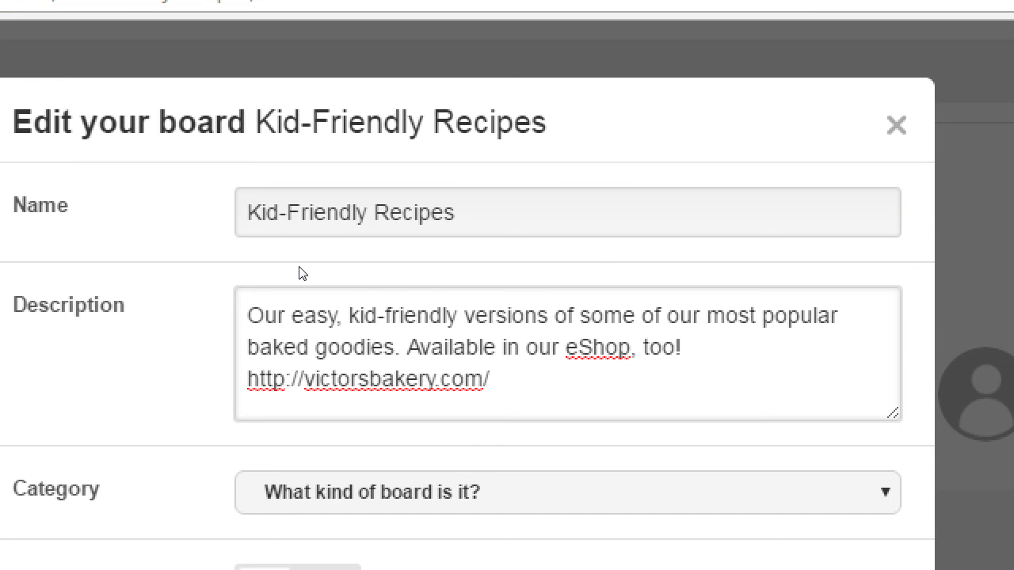
text(shop)
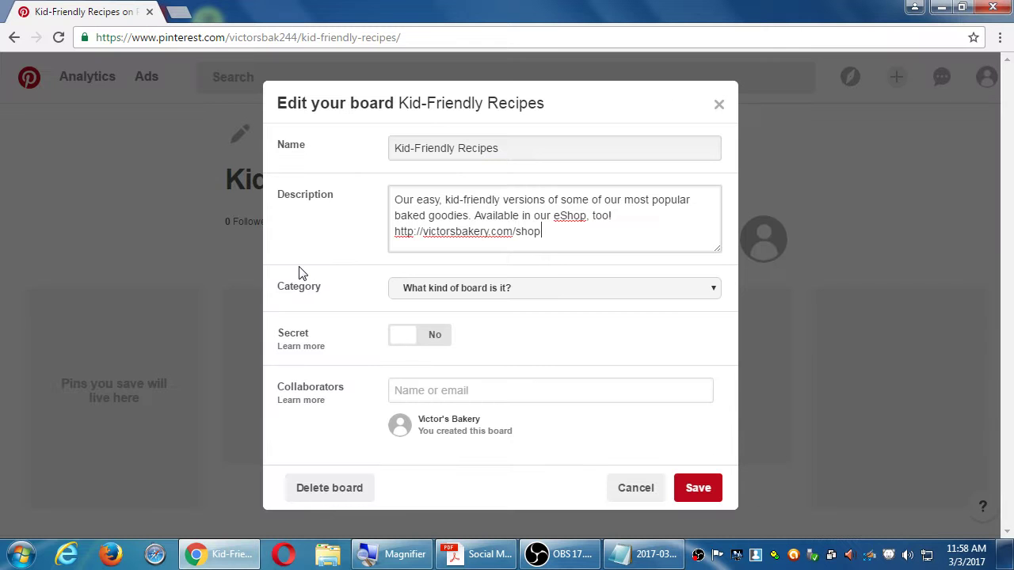
Step: Save Kid-Friendly Recipes under Food and drink, then return to the bakery's profile
click(317, 499)
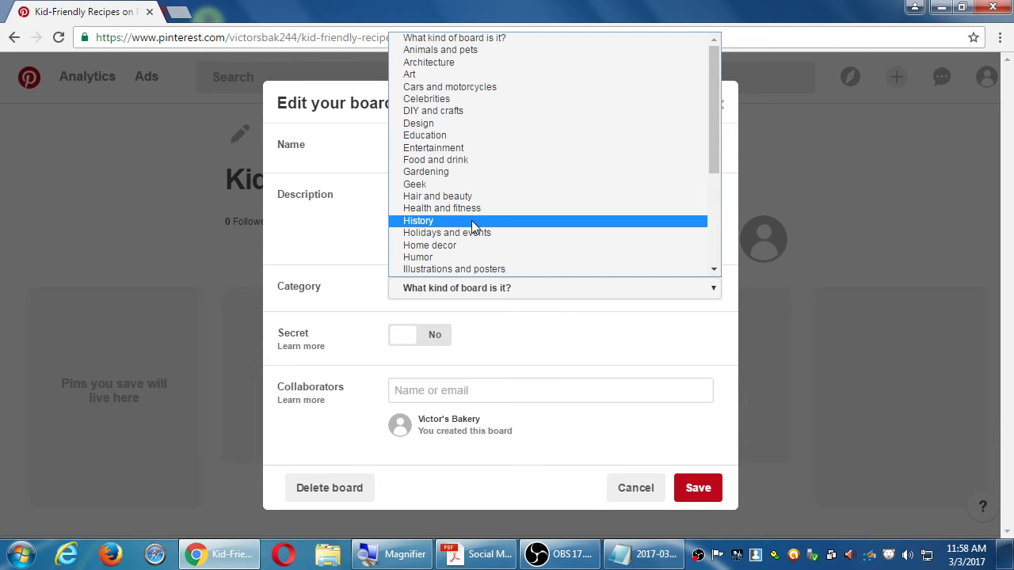
click(445, 160)
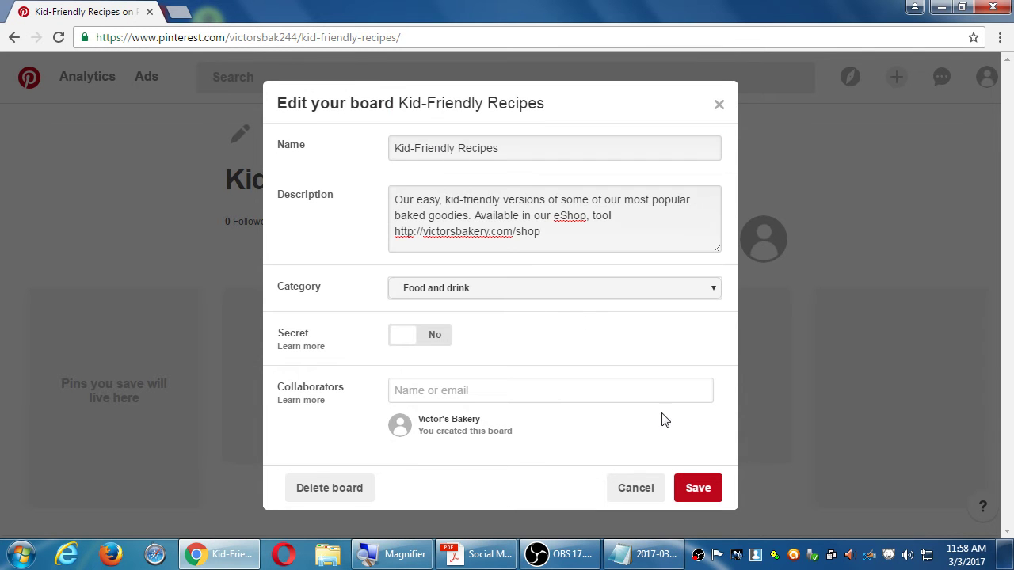
click(700, 489)
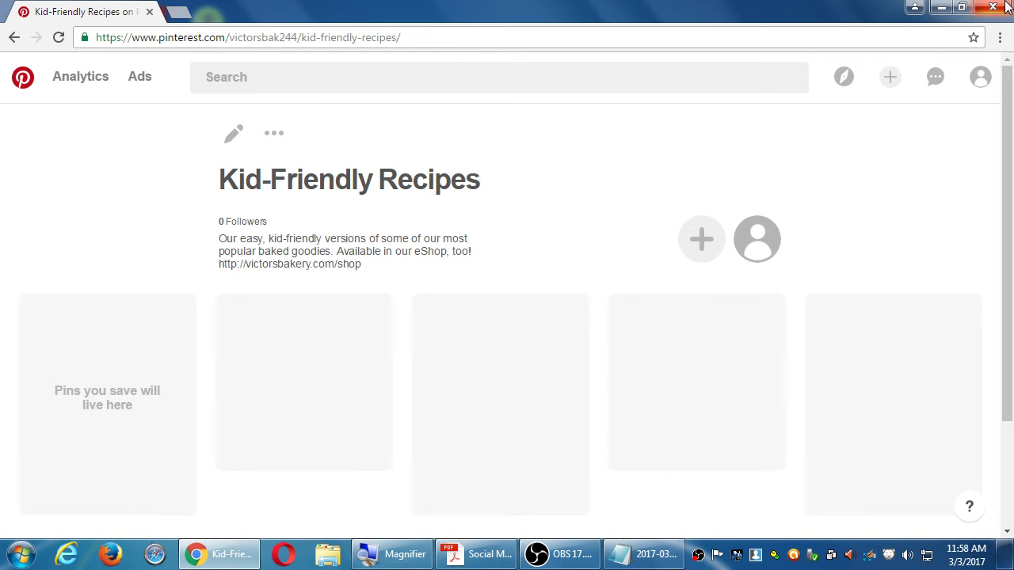
click(980, 77)
click(961, 129)
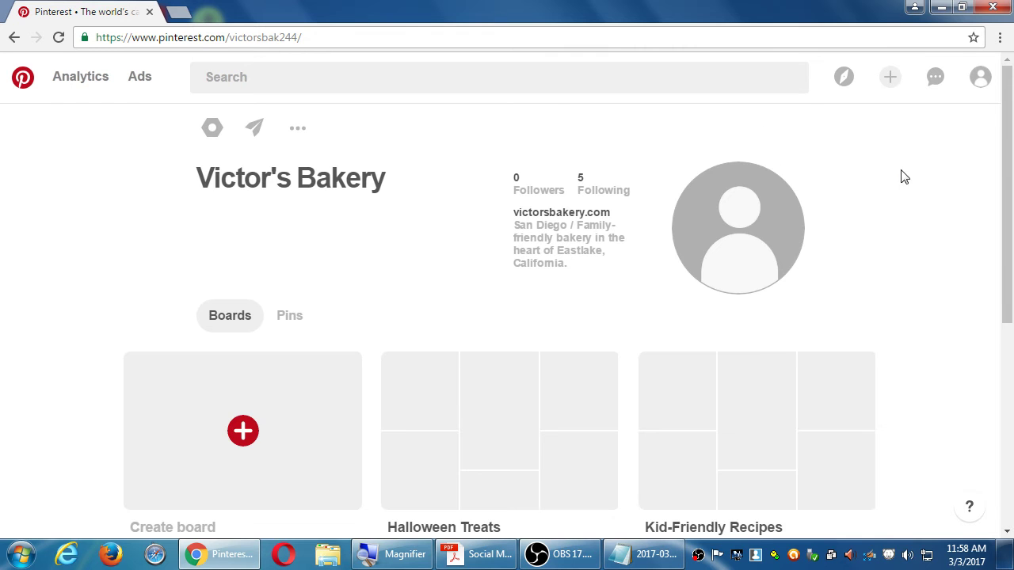
Step: Show the add-pin options (save from website, upload image, create ad) from the top bar
scroll(916, 187, down, 4)
scroll(916, 187, up, 4)
click(887, 86)
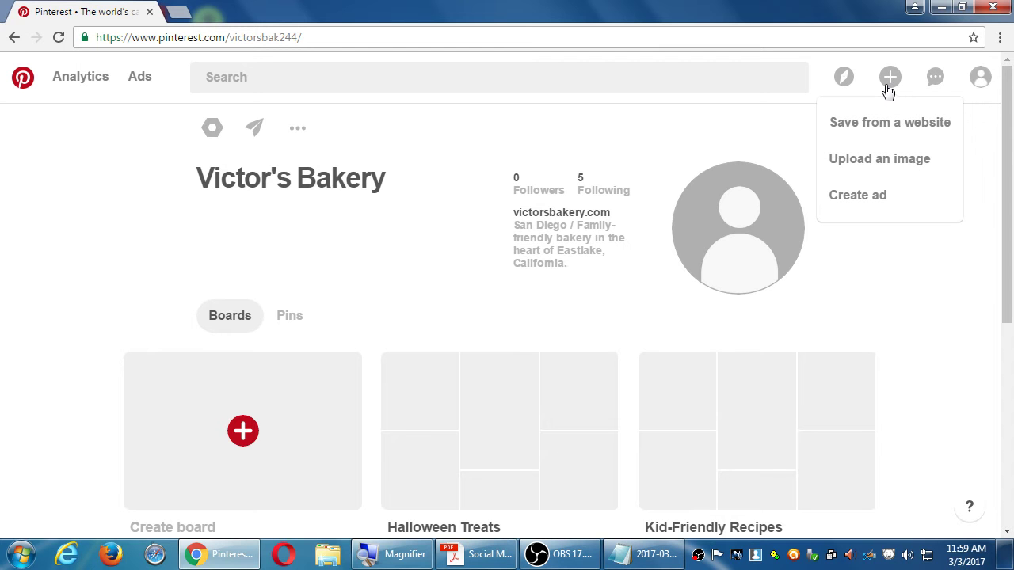
click(800, 131)
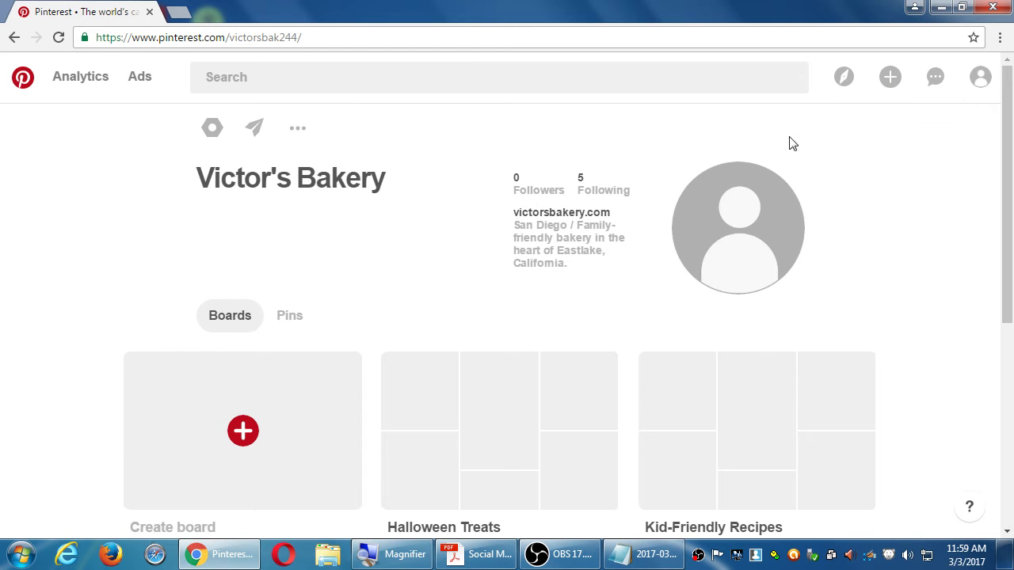
click(884, 84)
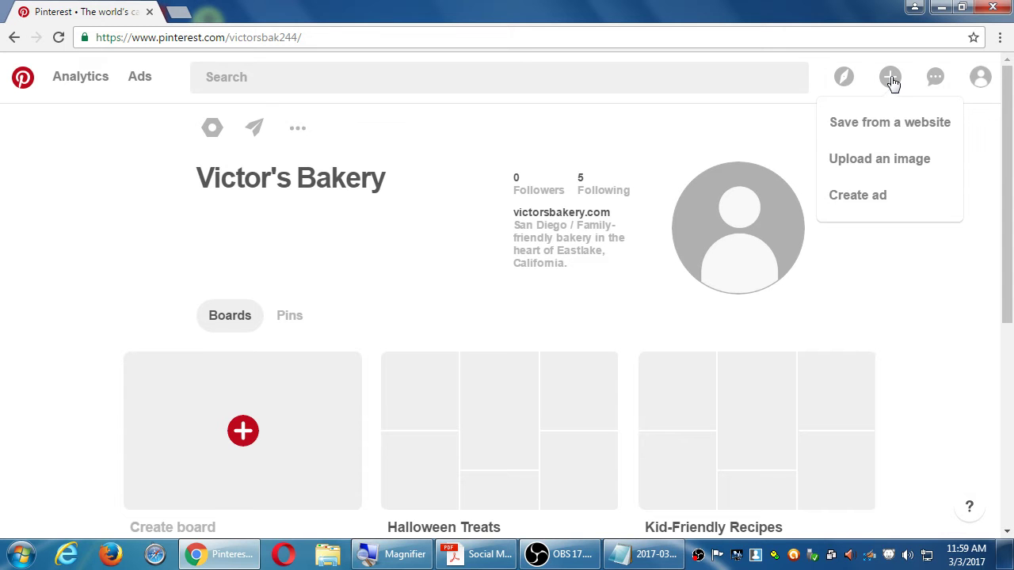
Step: Start a pin from a device upload and read the Destination URL help tooltip
click(922, 164)
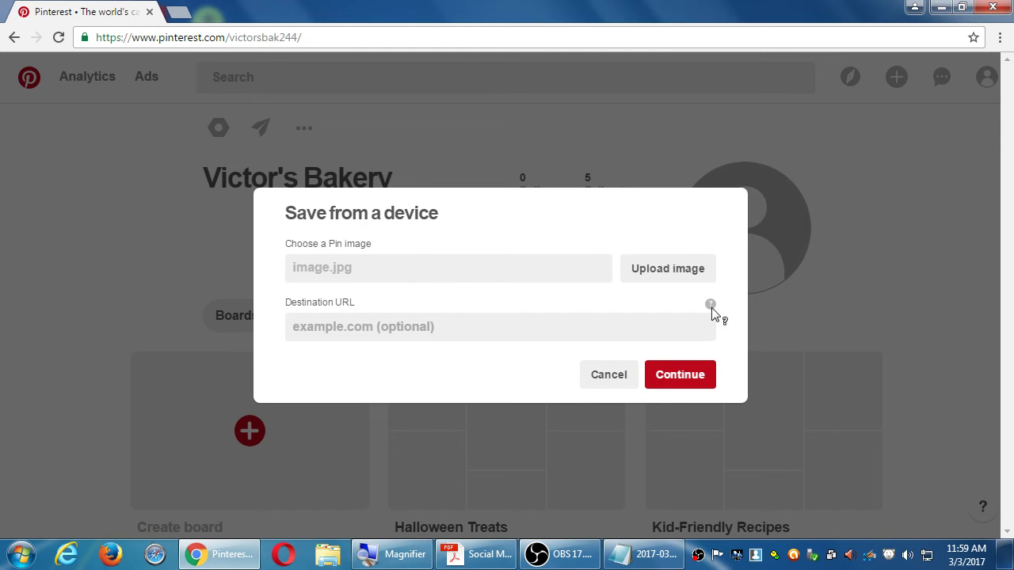
mouse_move(712, 309)
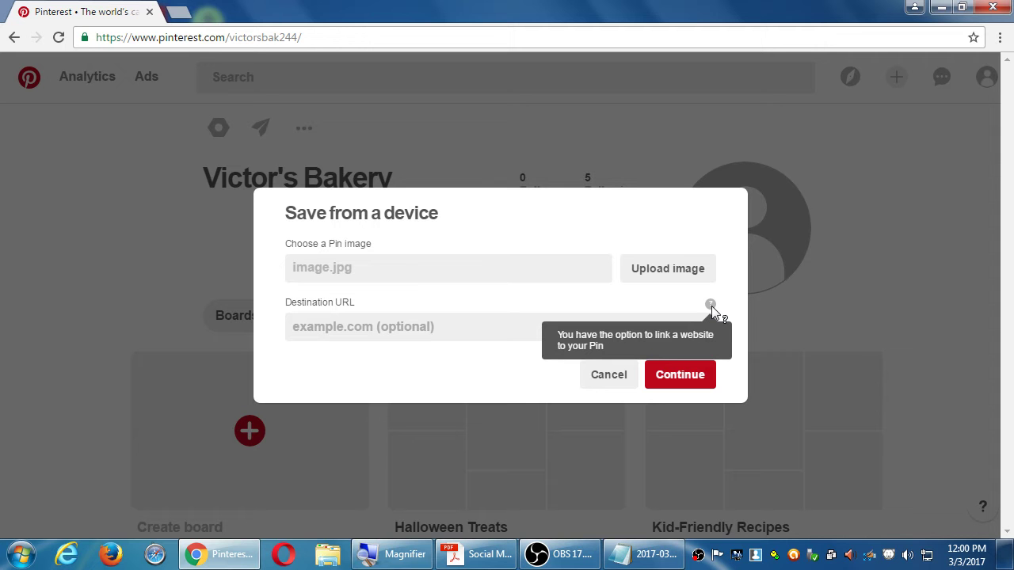
Step: Add the heading 'Focus on your own, original content' at the end of the notes
key(alt+Tab)
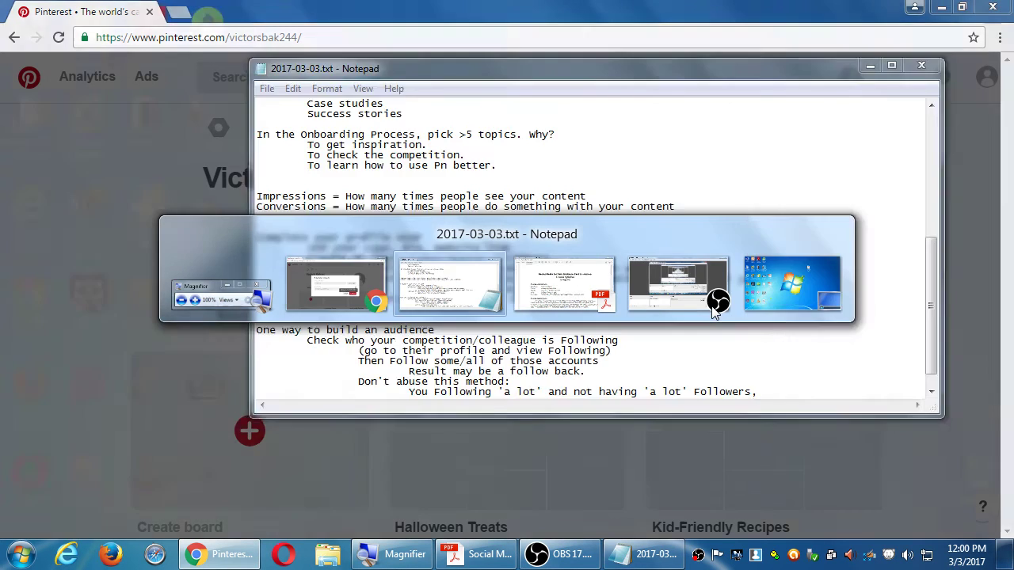
key(super+plus)
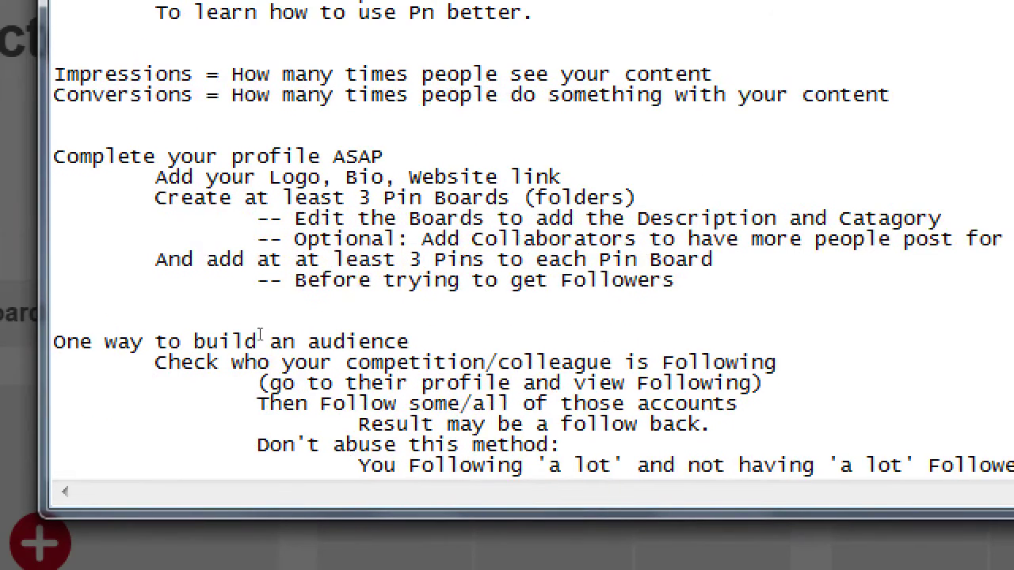
key(ctrl+End)
key(Return)
key(Return)
key(Return)
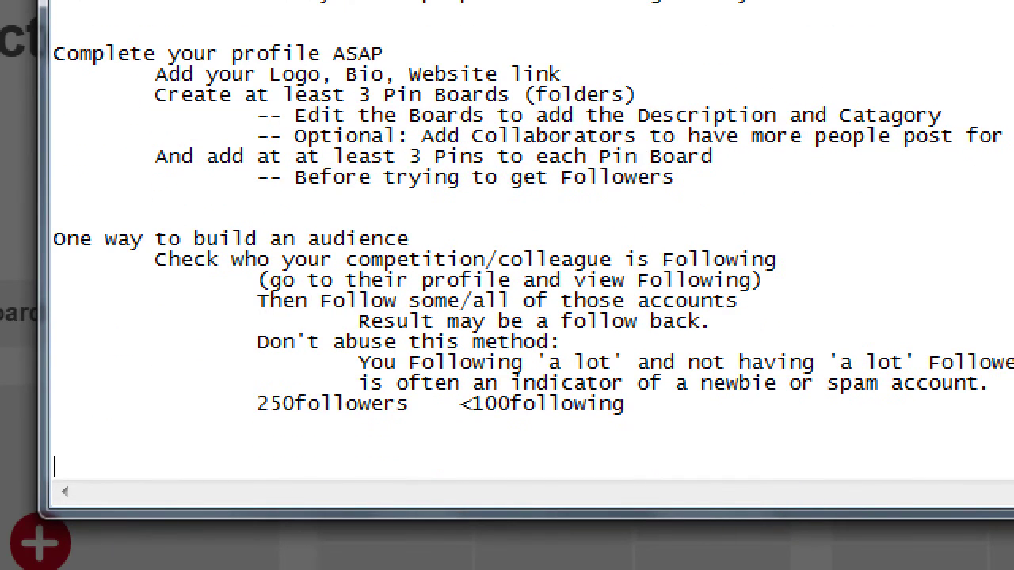
text(Focus on your own, original content)
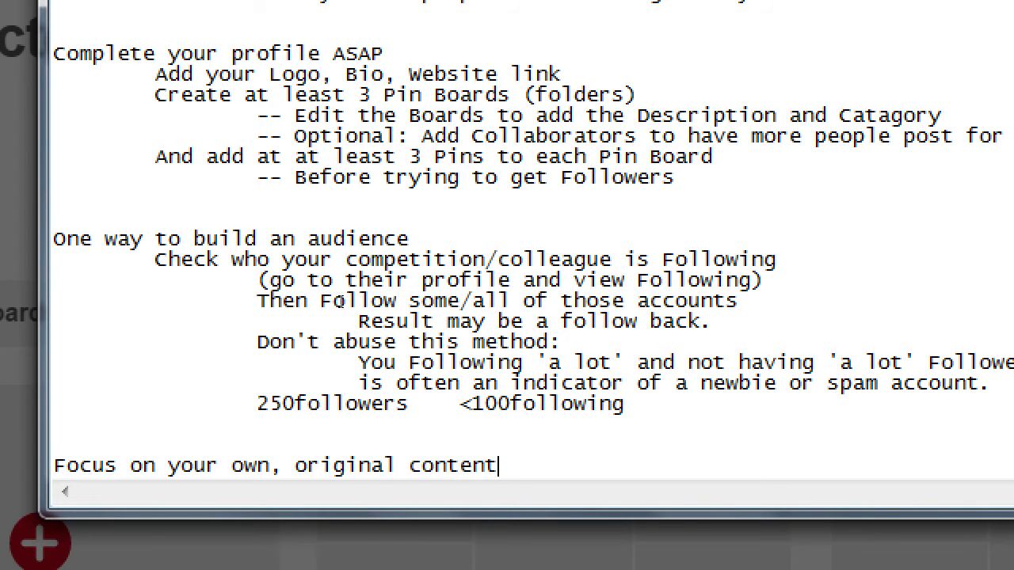
Step: Add the indented line '80/20 - 80% your own content vs 20% repurposed content'
key(Return)
key(Tab)
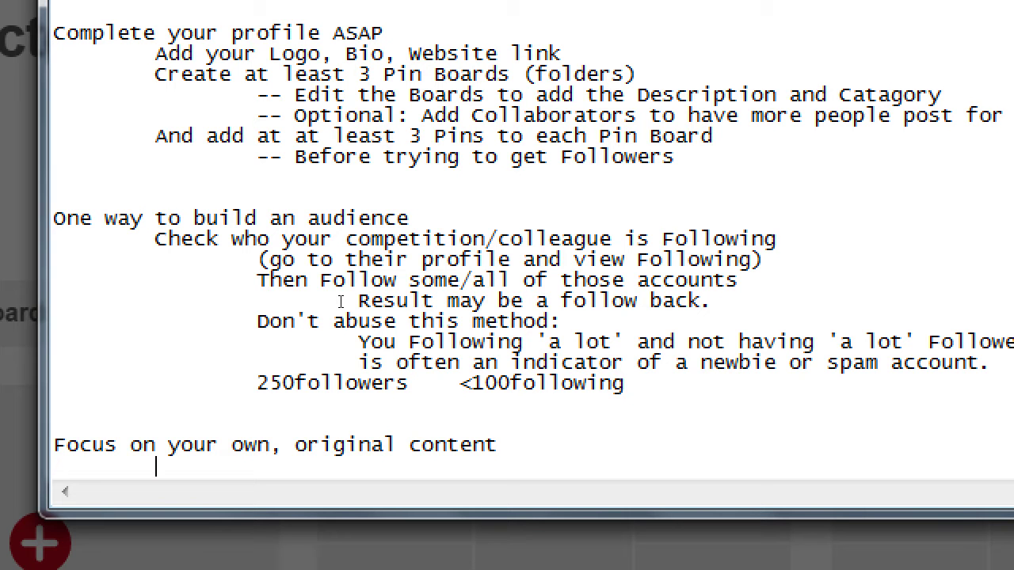
text(80/20 - 80% )
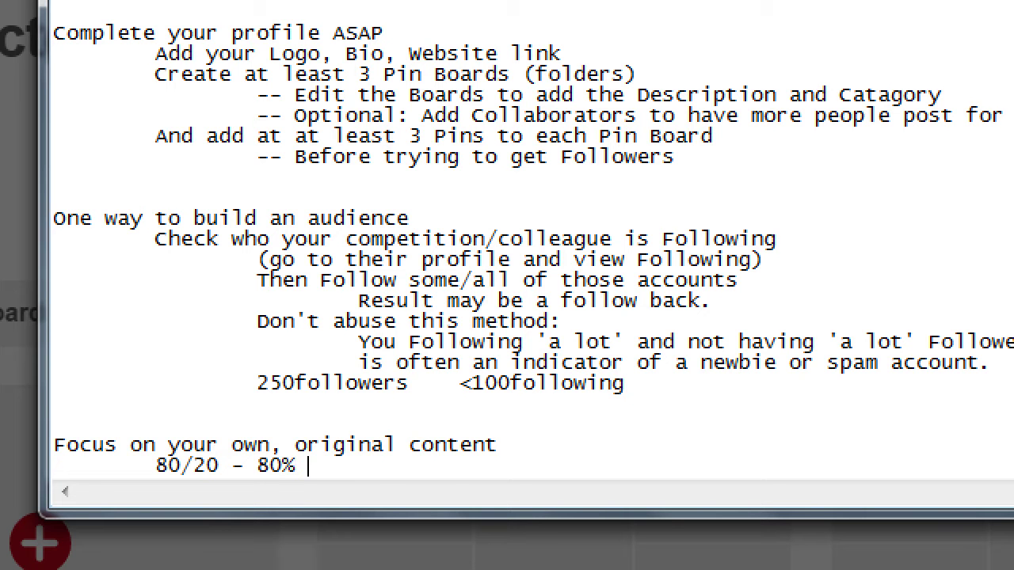
text(your own content)
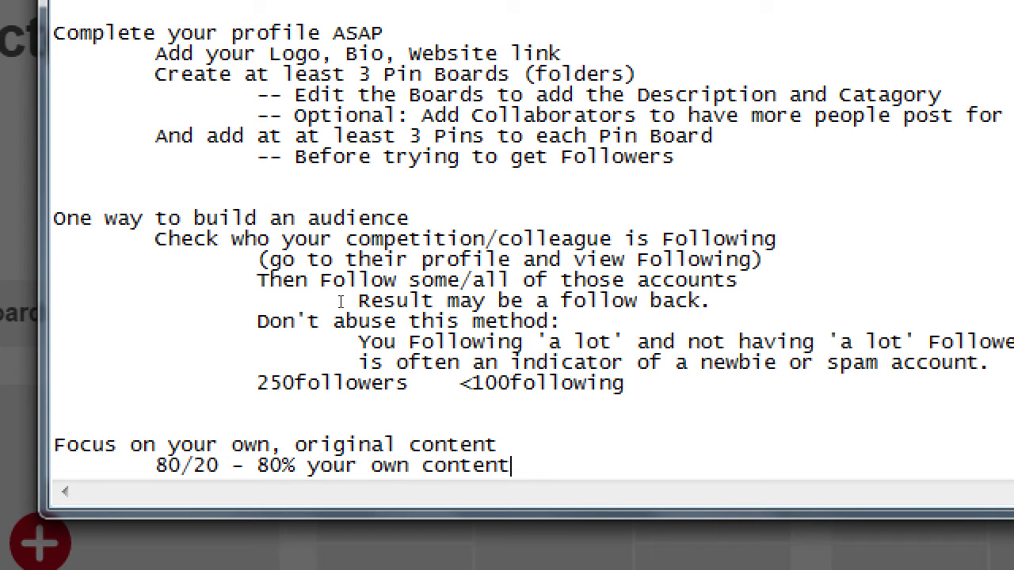
text(,)
key(BackSpace)
key(BackSpace)
text(vs 20% repurposed co)
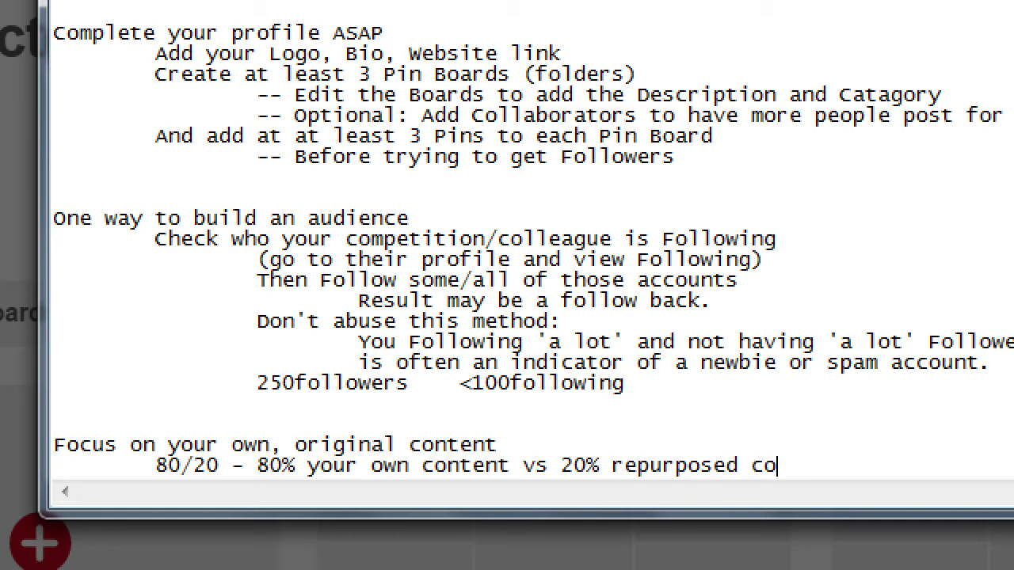
text(ntent)
Step: Add indented lines for TBT (Throwbay Thursday, share an old photo) and WBW (Wayback Wednesday)
key(Return)
key(Tab)
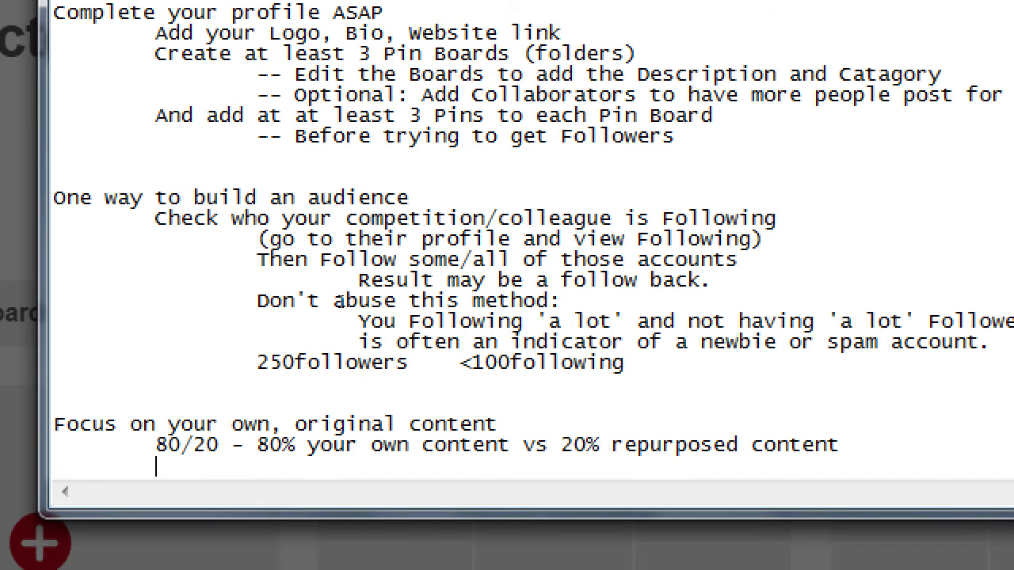
text(TB5)
key(BackSpace)
key(BackSpace)
text(T- Throwba)
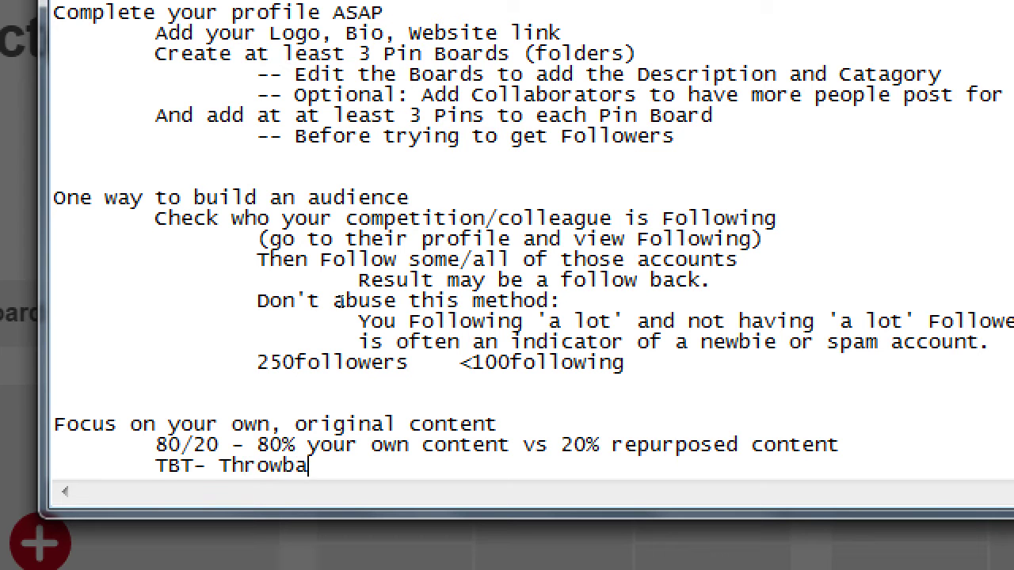
text(y Thursday - )
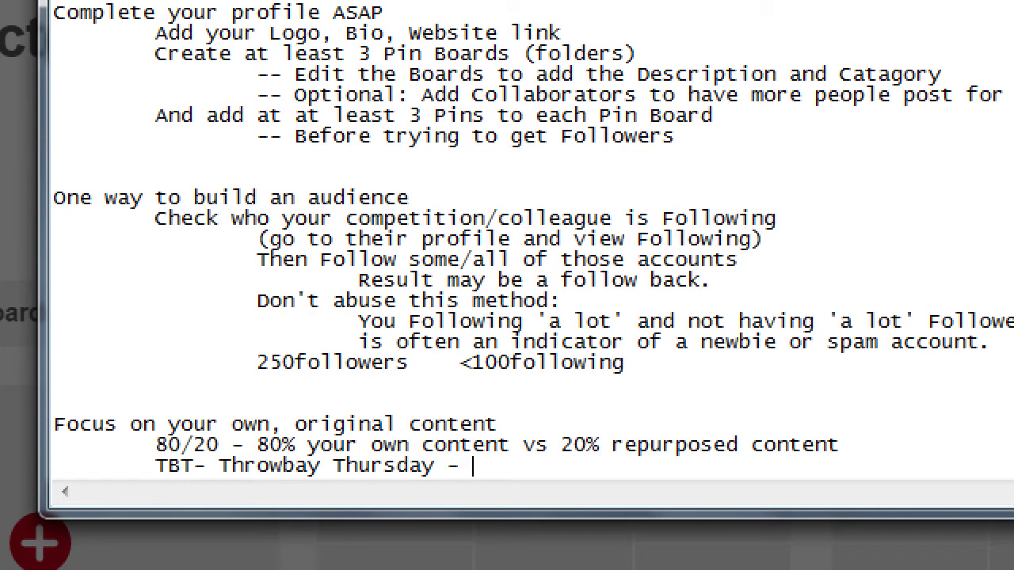
text(On Thursday)
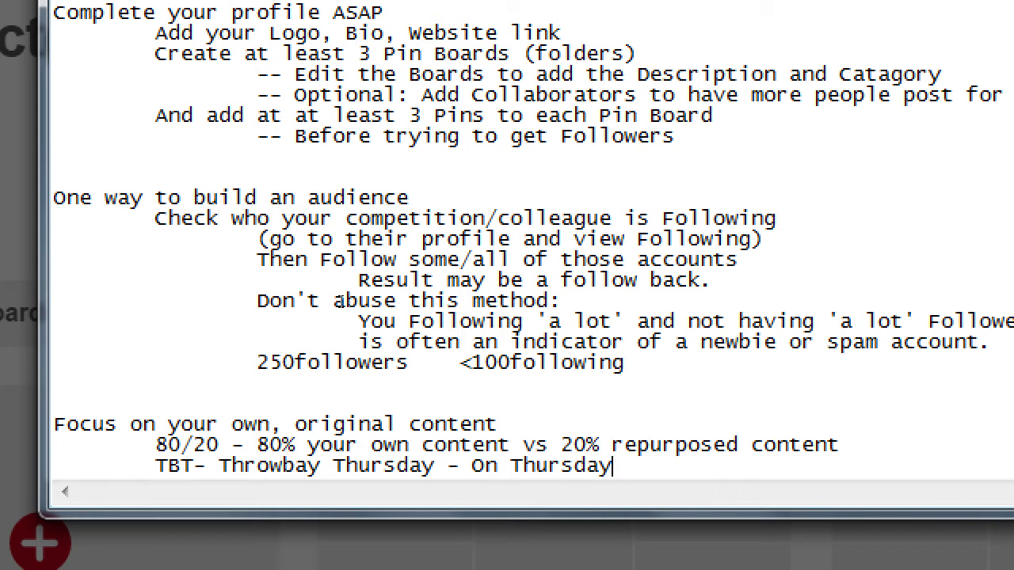
text( share an old)
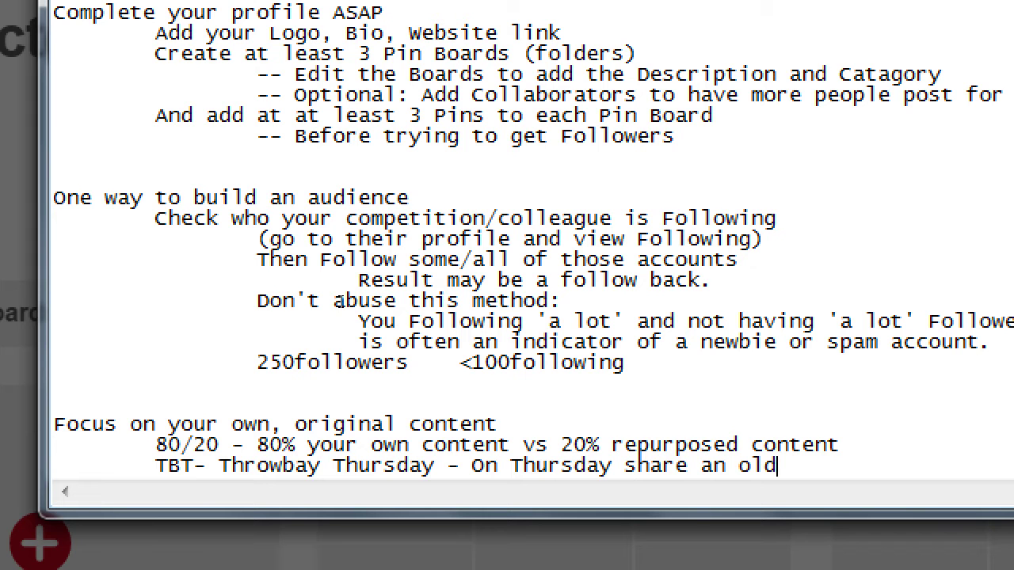
text( photo)
key(Return)
key(Tab)
text(WB)
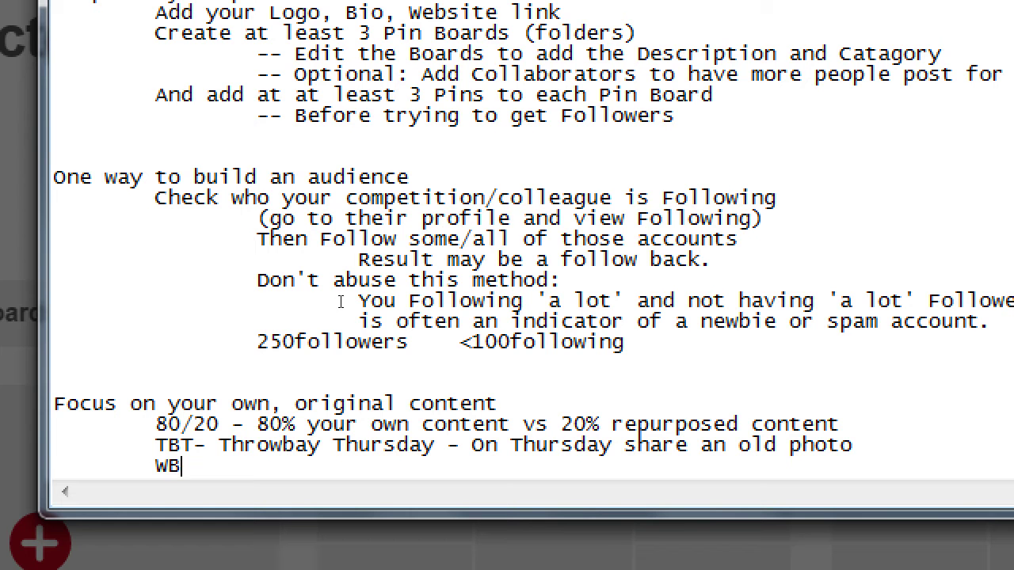
text(W)
key(BackSpace)
text(- Wayback Wednesday)
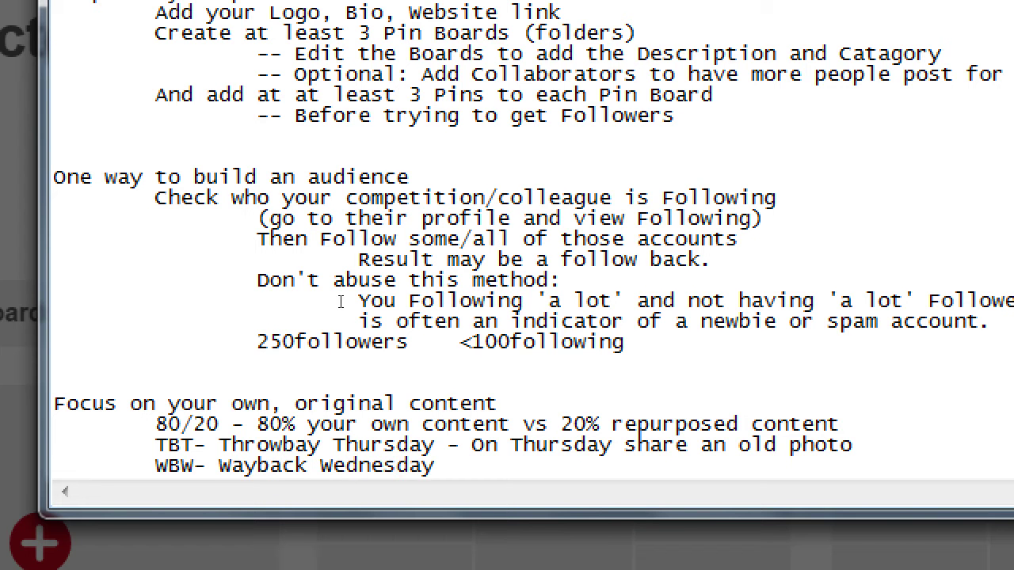
text( - On Wdnes)
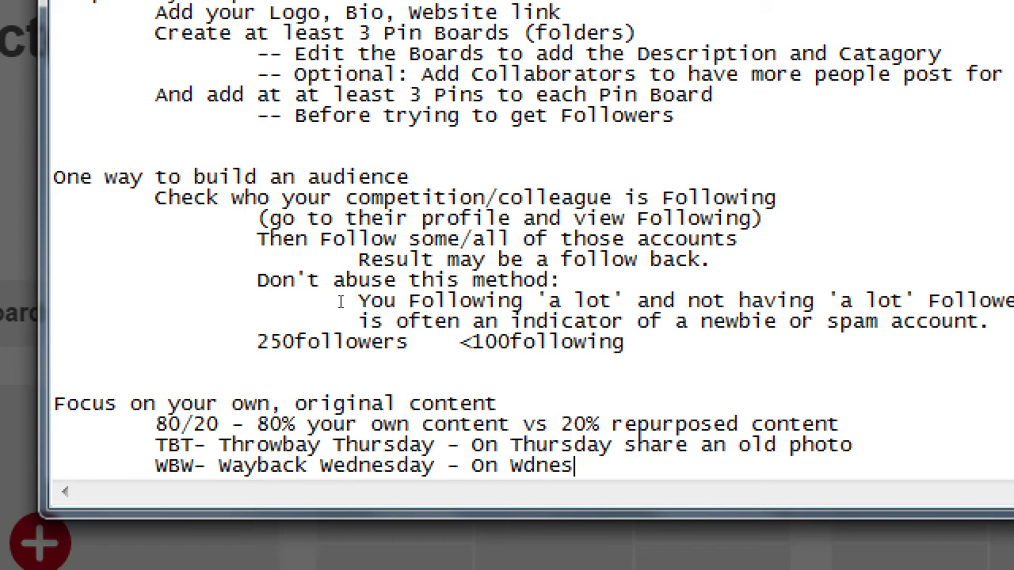
key(BackSpace)
key(BackSpace)
key(BackSpace)
key(BackSpace)
text(ednesda)
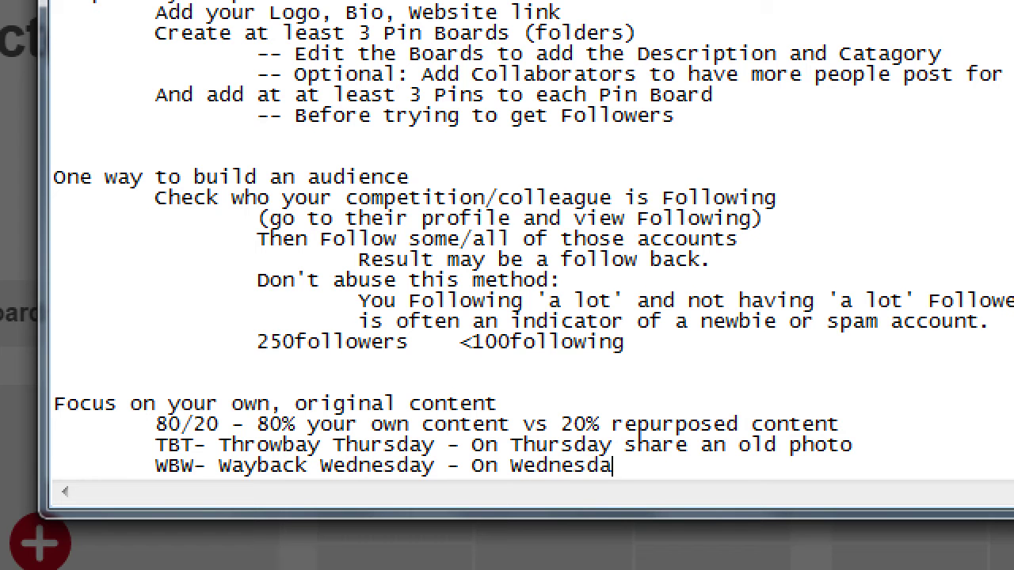
text(y)
text( =--)
key(BackSpace)
key(BackSpace)
key(BackSpace)
text(''')
Step: Add 'Motivation Monday - Share something motivational on Monday' and 'TGIF - Share something fun on Friday'
key(Return)
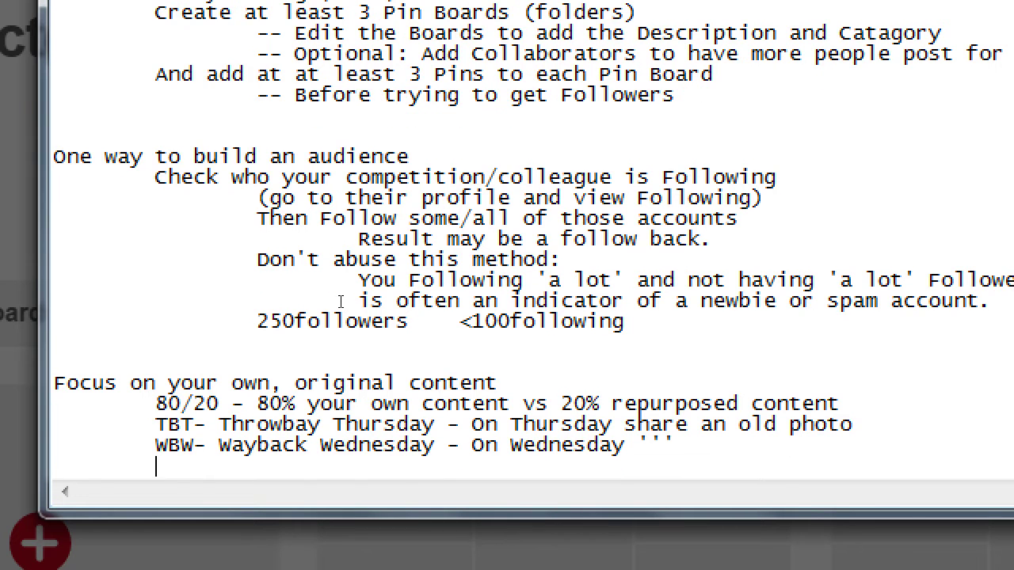
key(Up)
key(shift+Right)
key(shift+Right)
key(shift+Right)
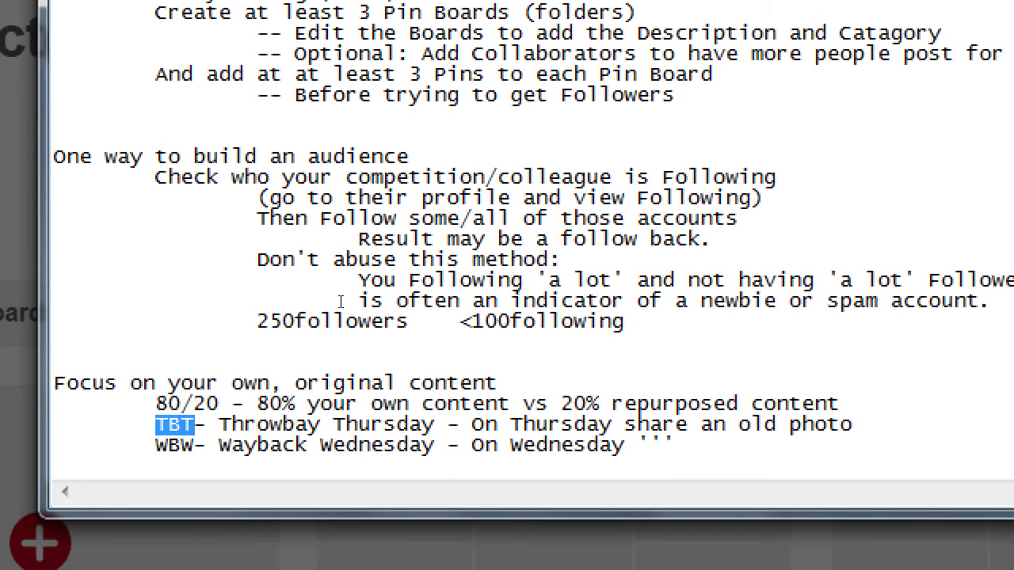
key(Left)
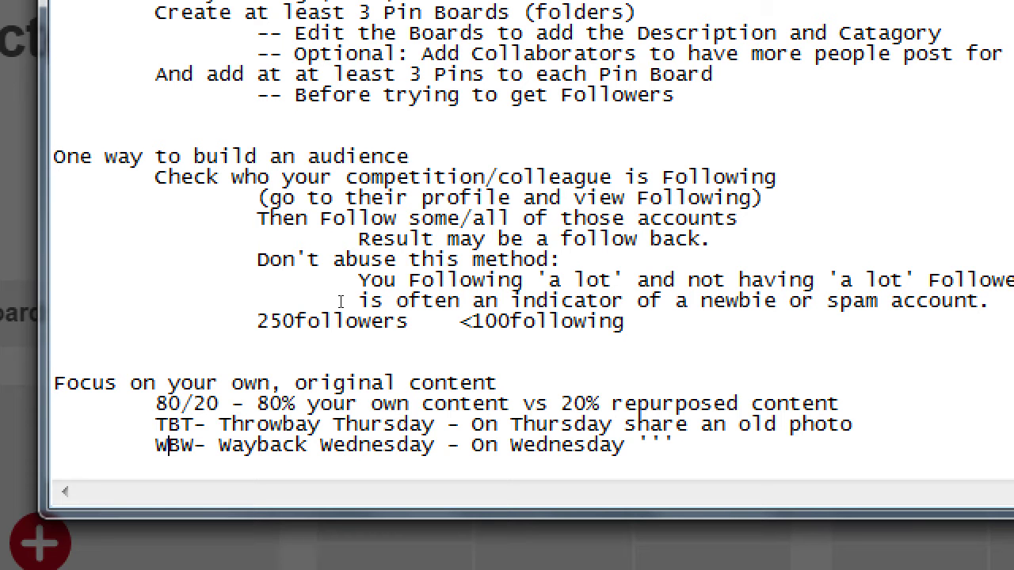
key(Down)
text(Motivation Mond)
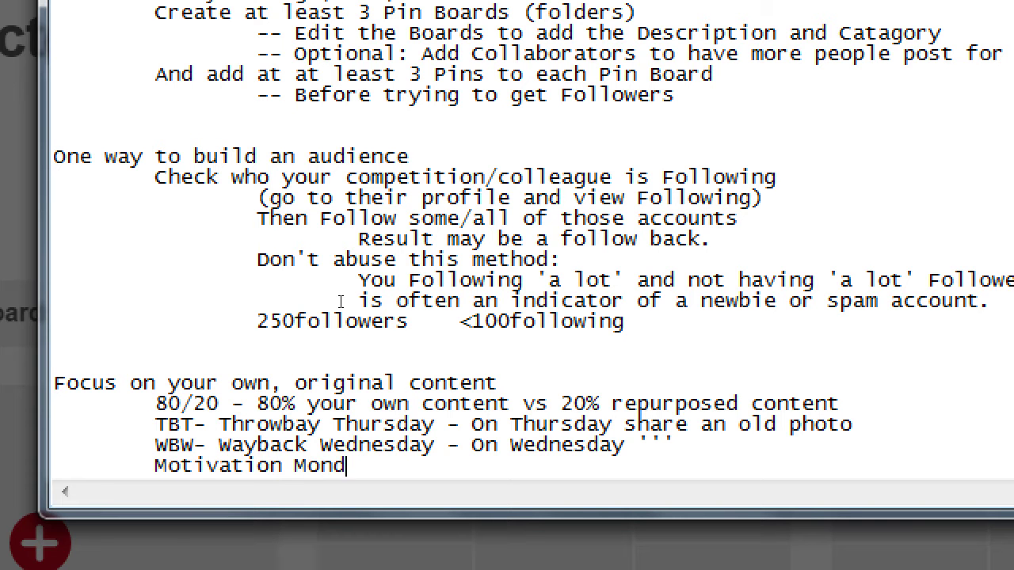
text(ay - Share something m)
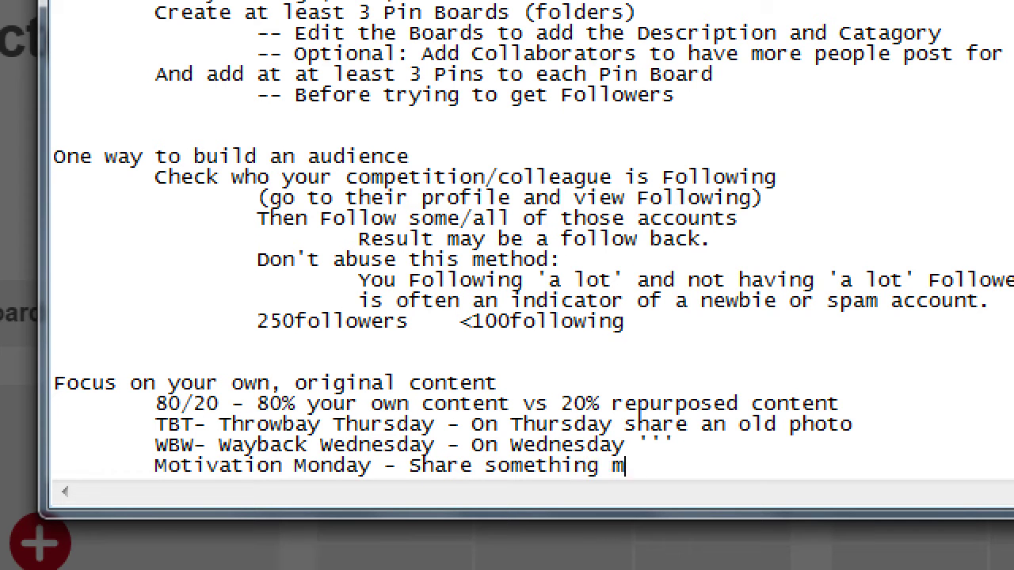
text(otivational on )
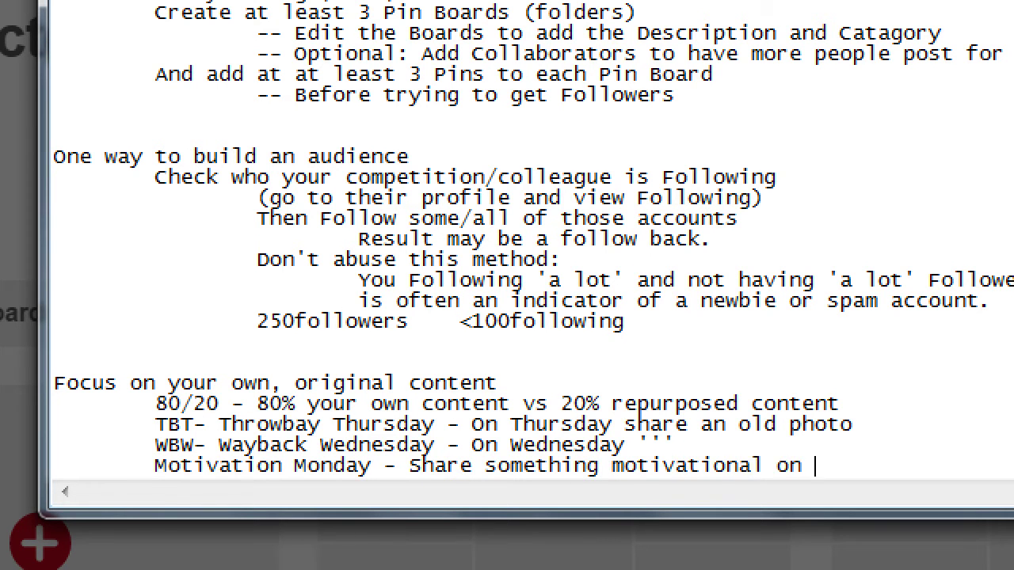
text(Monday)
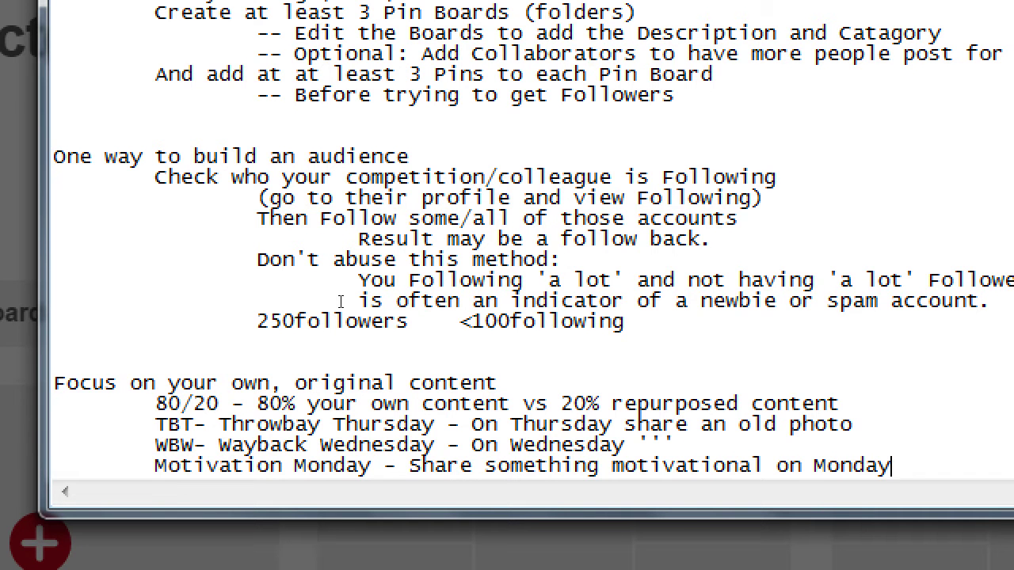
key(Return)
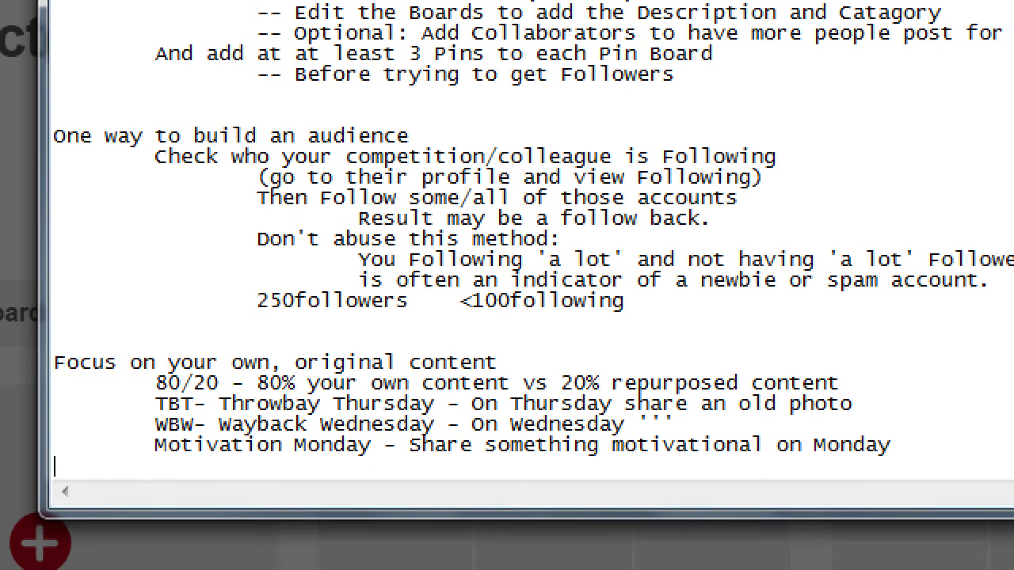
key(Tab)
text(t)
key(BackSpace)
text(TGIF - Share something )
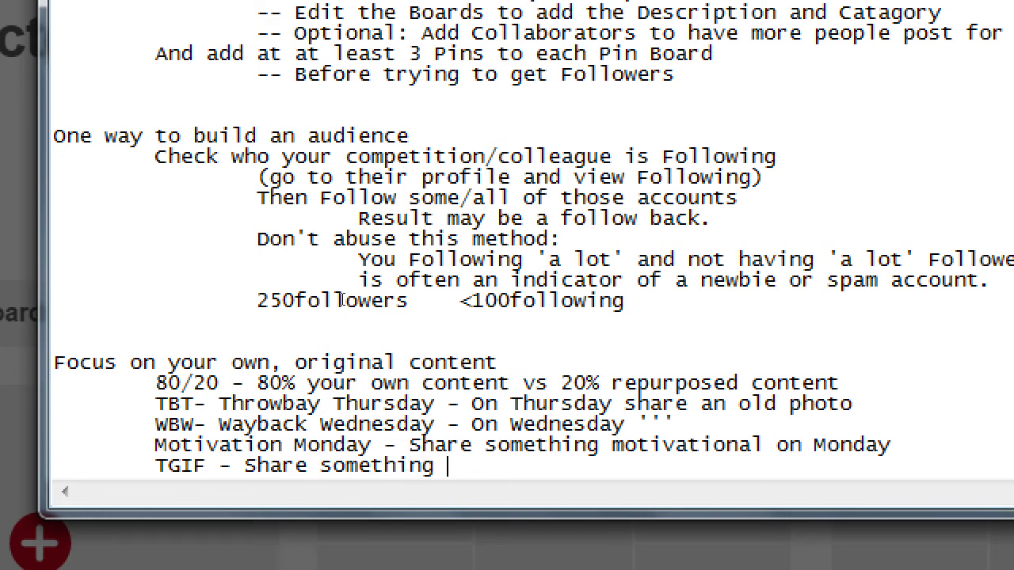
text(fun on Friday)
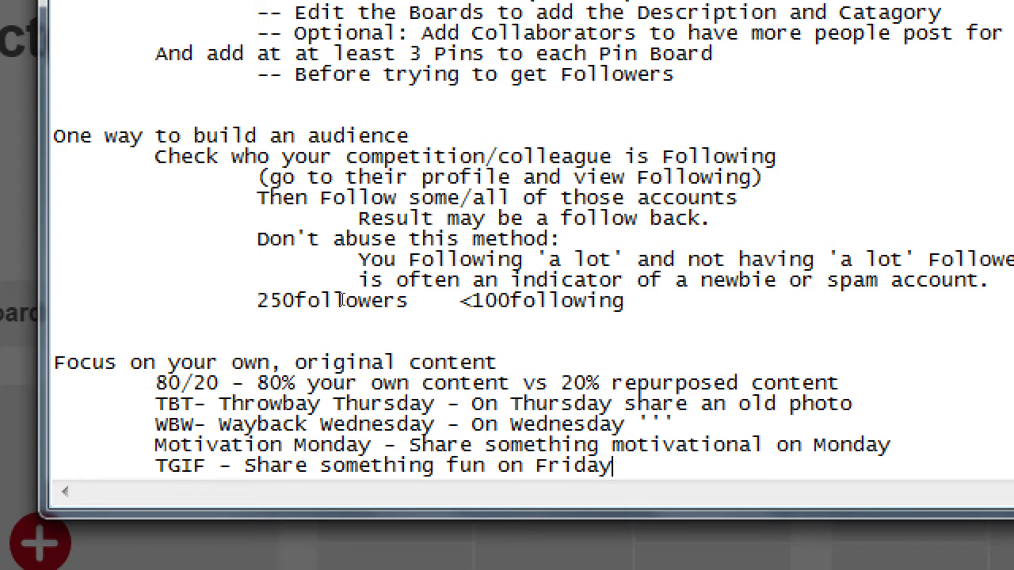
key(Return)
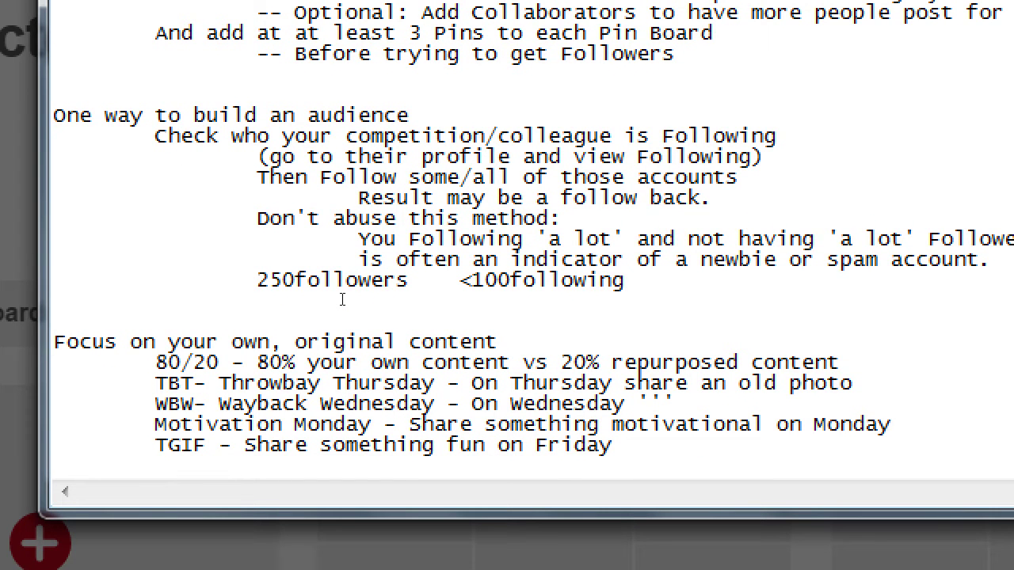
key(super+minus)
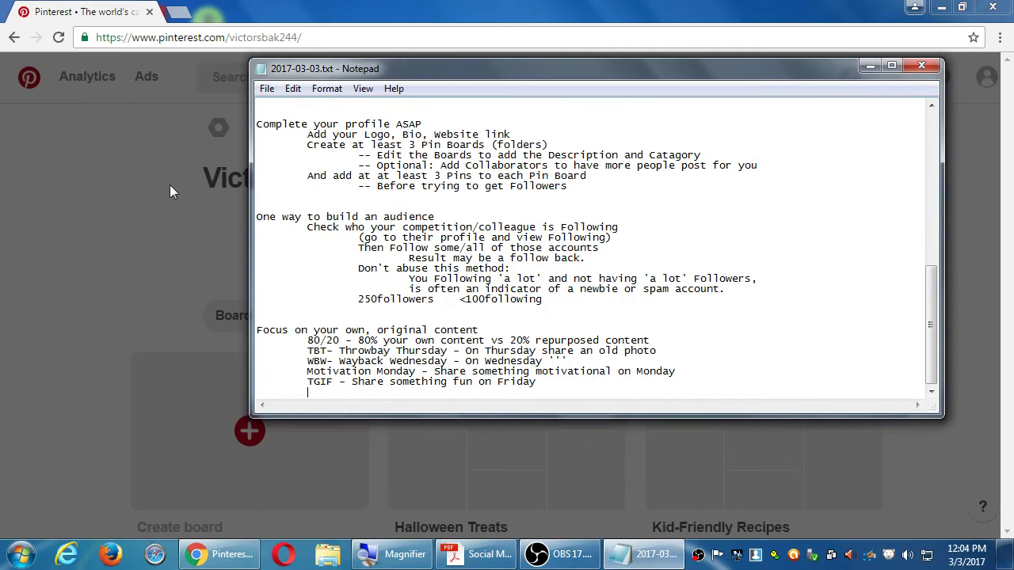
Step: Bring Pinterest forward and choose Upload an image from the header's + menu
click(111, 184)
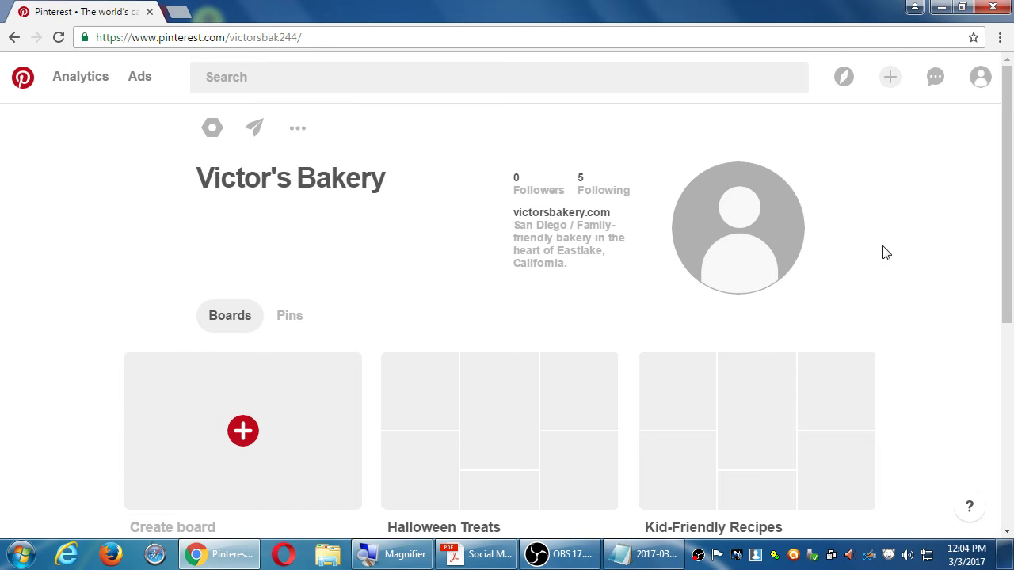
click(890, 82)
click(879, 158)
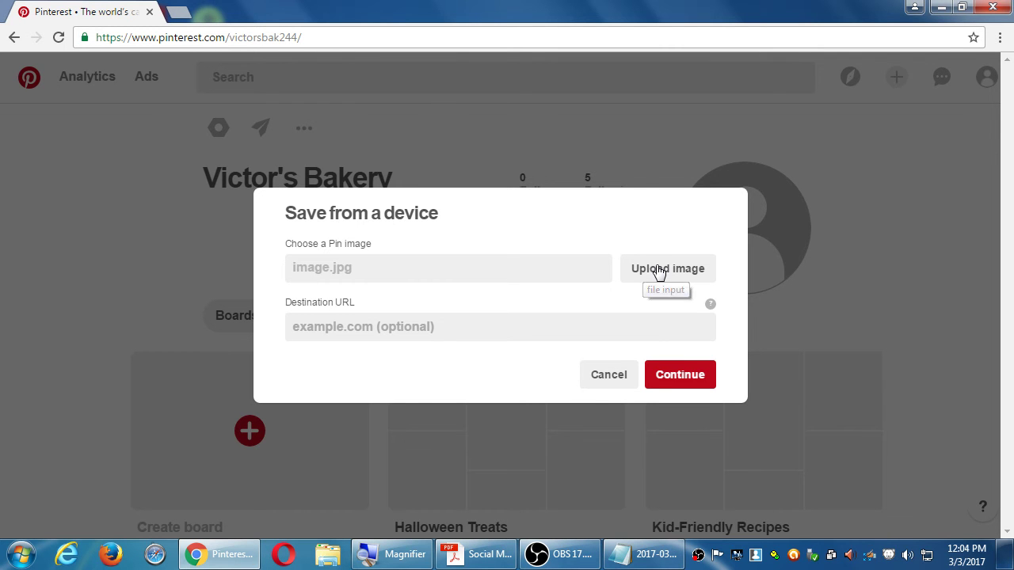
Step: Pick Tulips.jpg from Pictures > Sample Pictures as the pin image
click(657, 270)
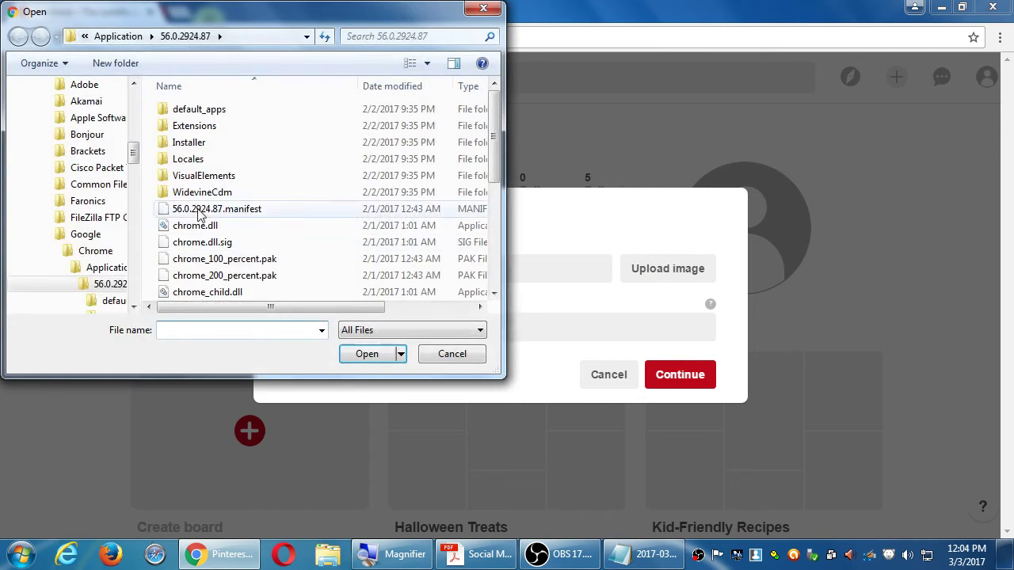
drag(141, 155, 131, 80)
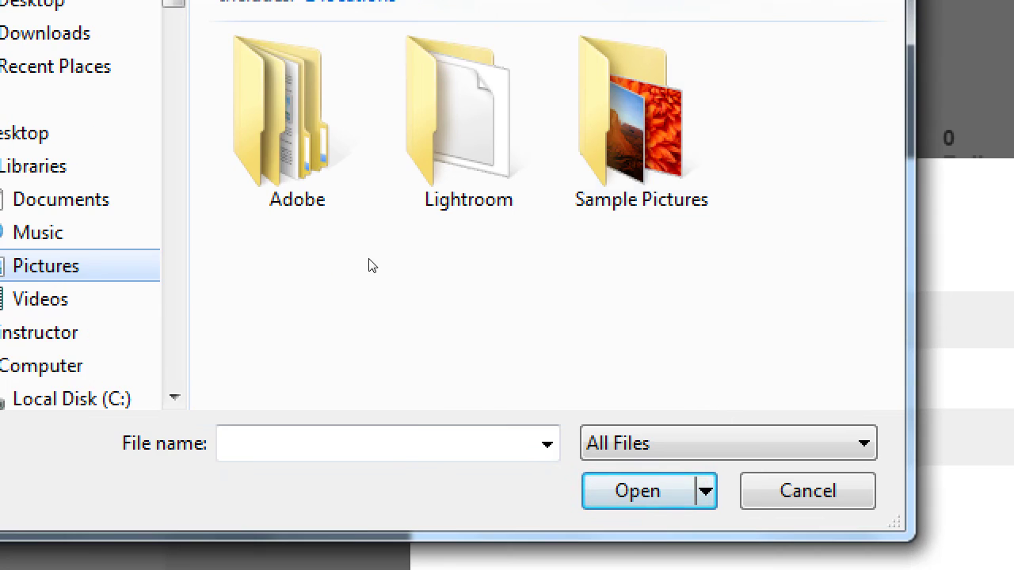
key(s)
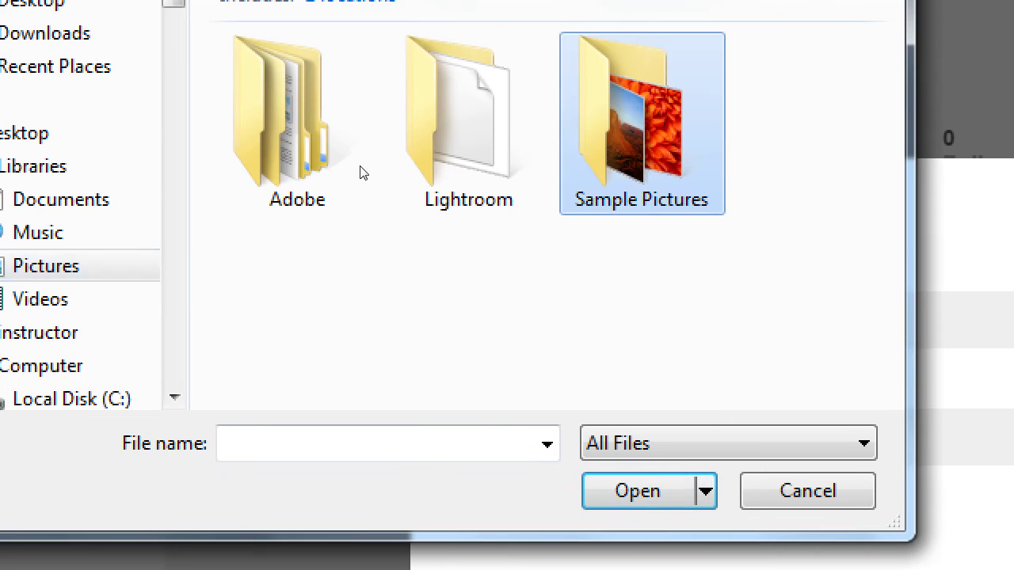
key(Return)
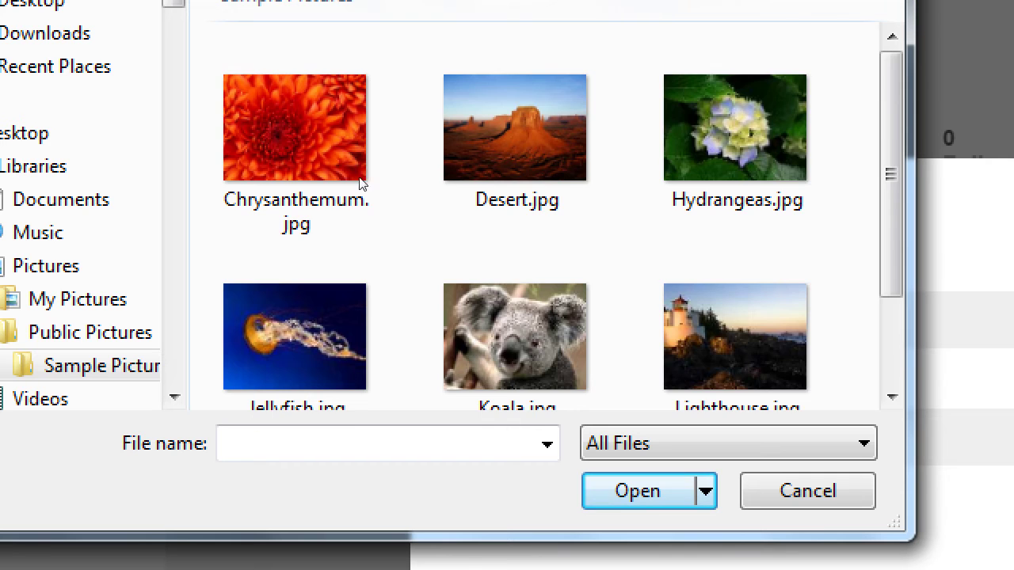
scroll(362, 181, down, 2)
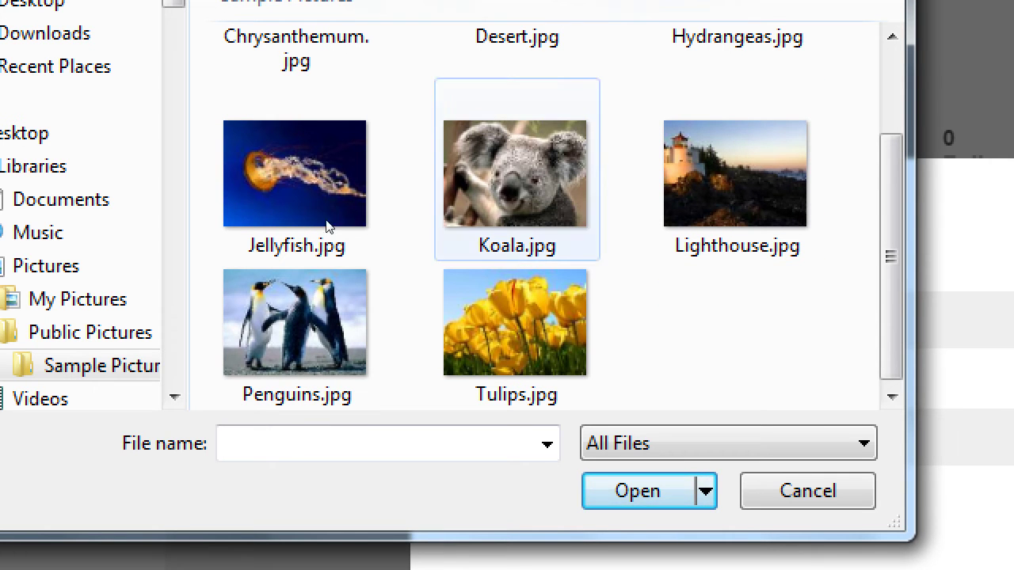
key(Down)
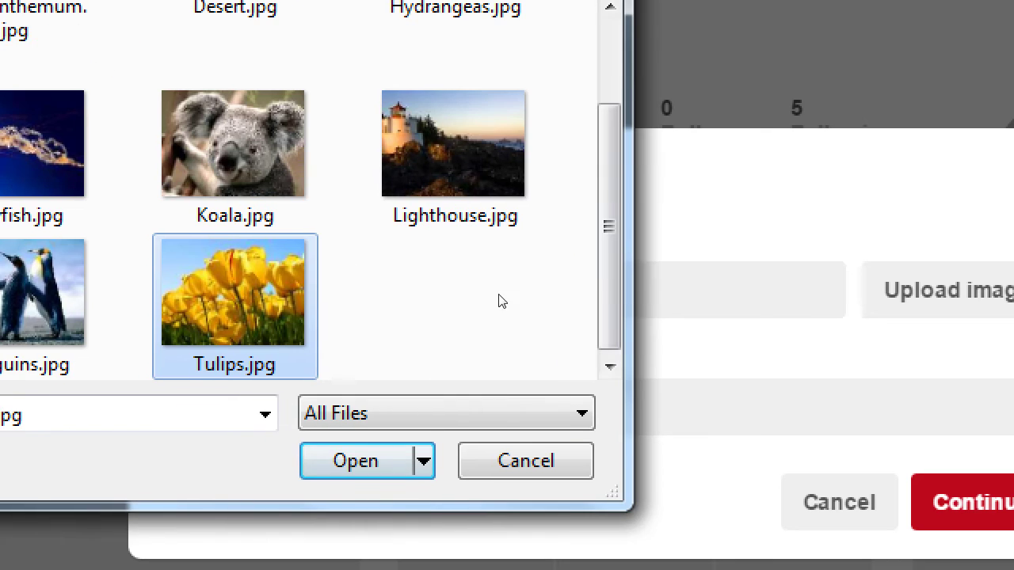
key(Return)
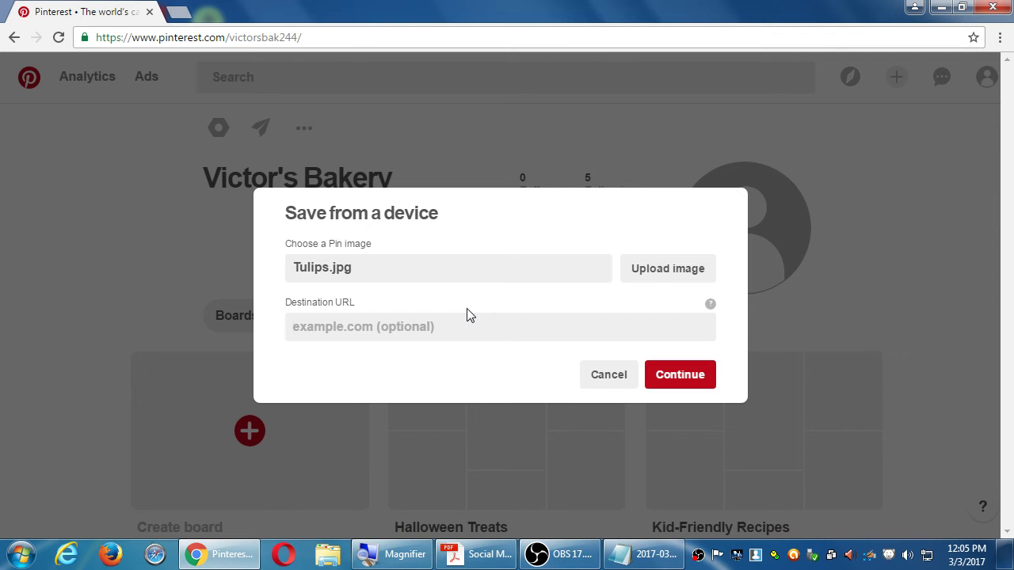
Step: Write 'When you share by Uploading a picture/video' with 'ALWAYS add a link. This guides people back to your eShop'
click(634, 554)
key(super+plus)
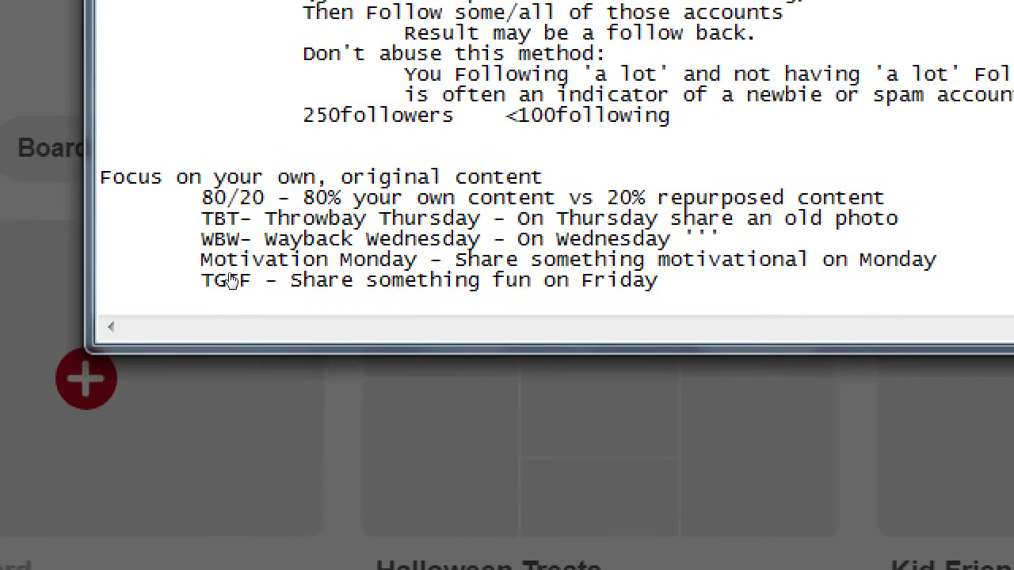
click(229, 282)
key(BackSpace)
text(When y)
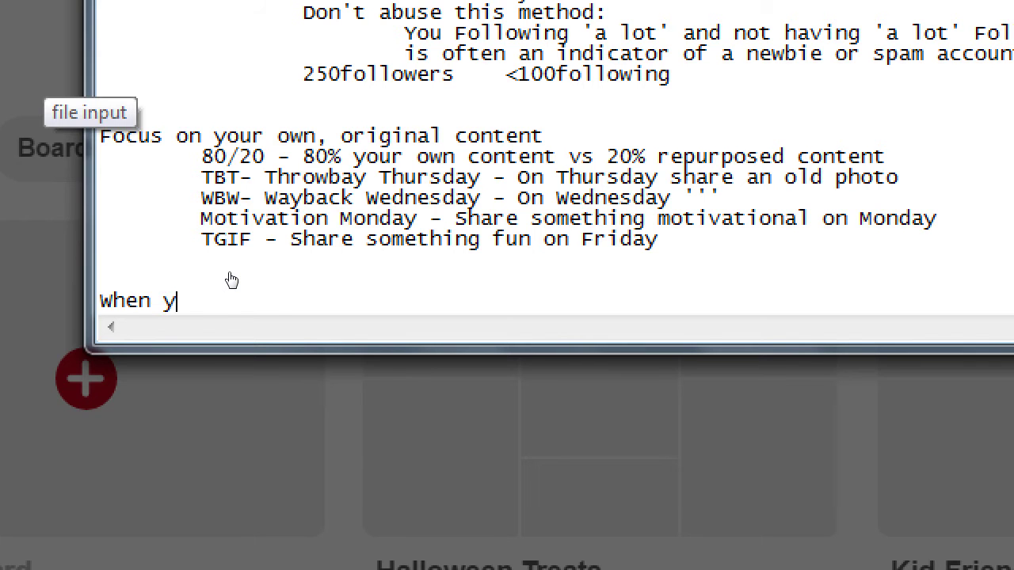
text(ou share by Uploaind a)
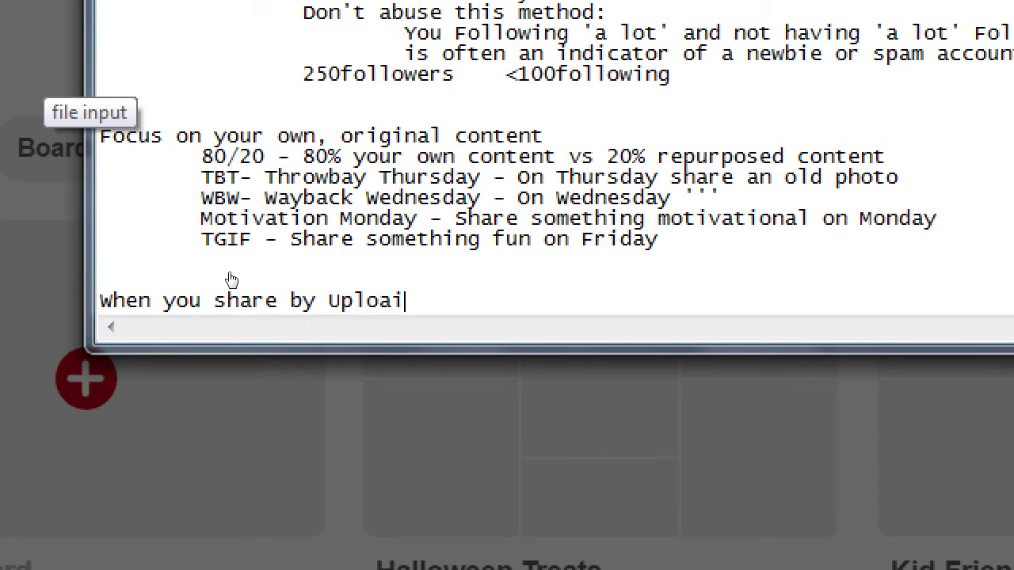
key(BackSpace)
key(BackSpace)
key(BackSpace)
text(g a pict)
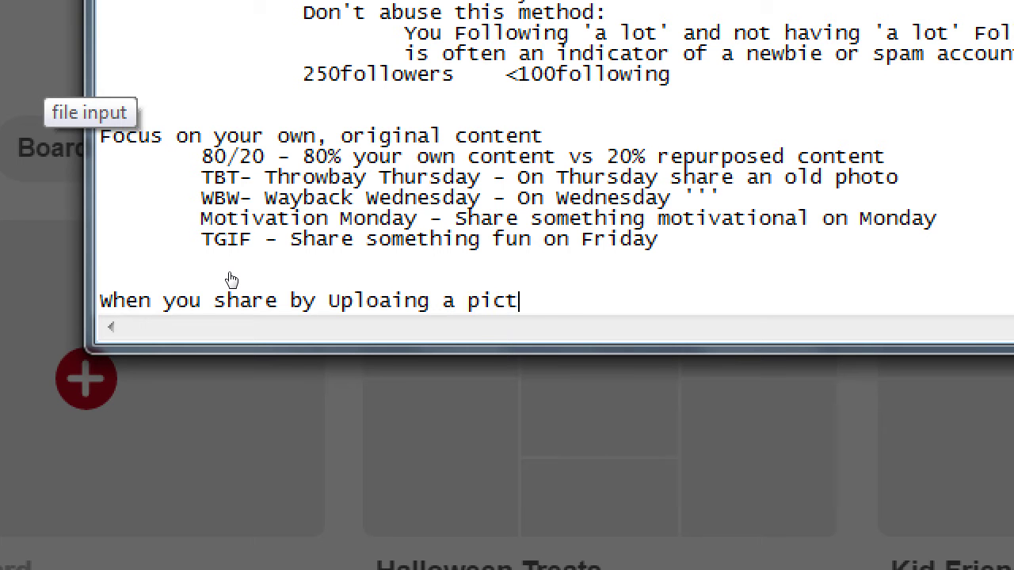
text(ure/video)
key(Return)
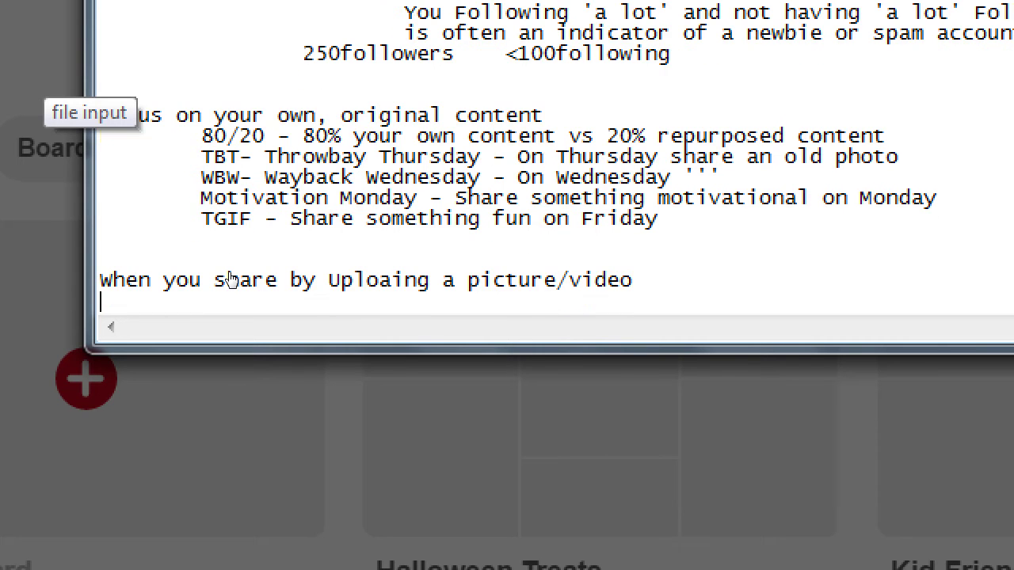
key(Tab)
text(ALWAYS )
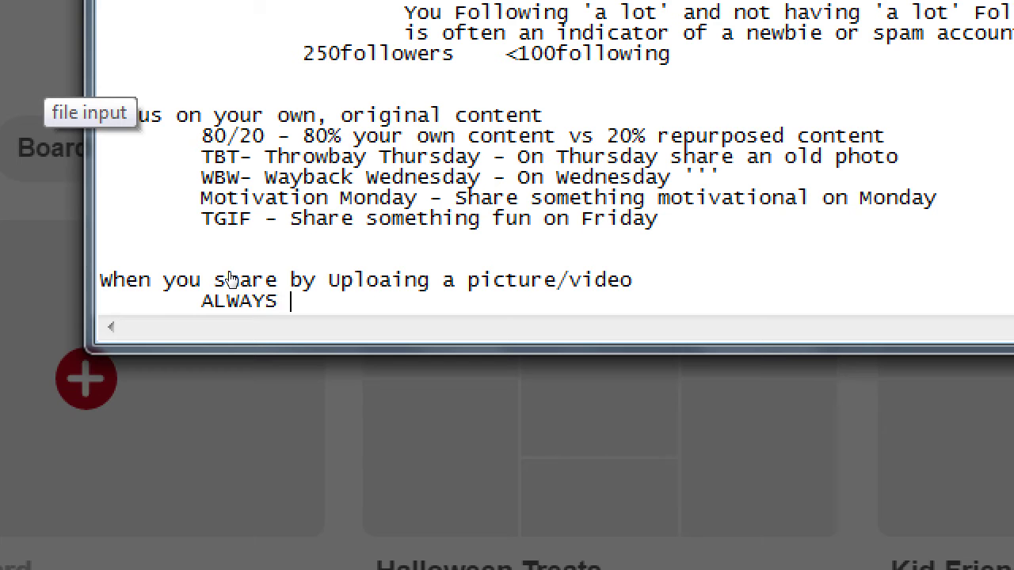
text(add a link.)
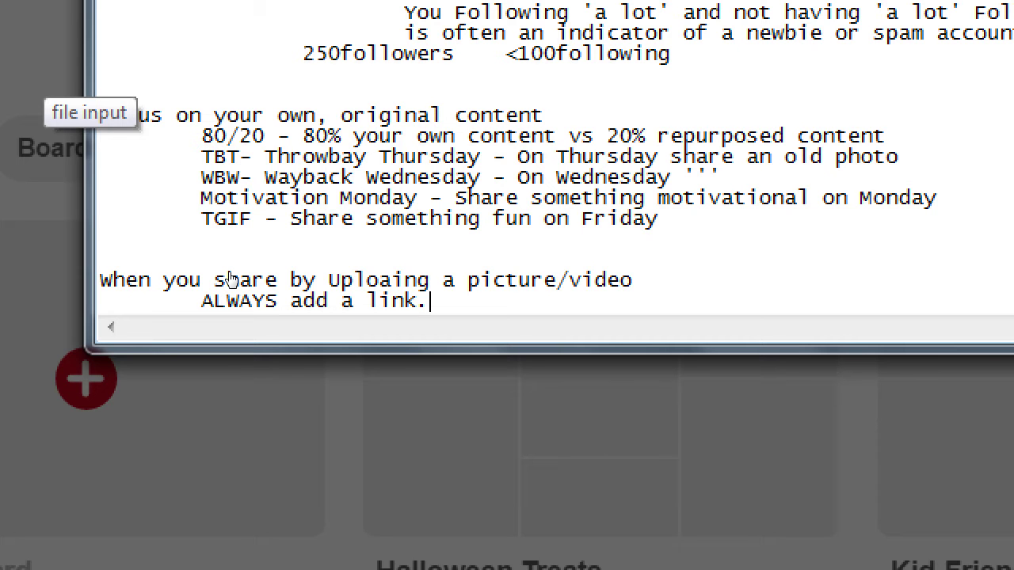
text(This guides b)
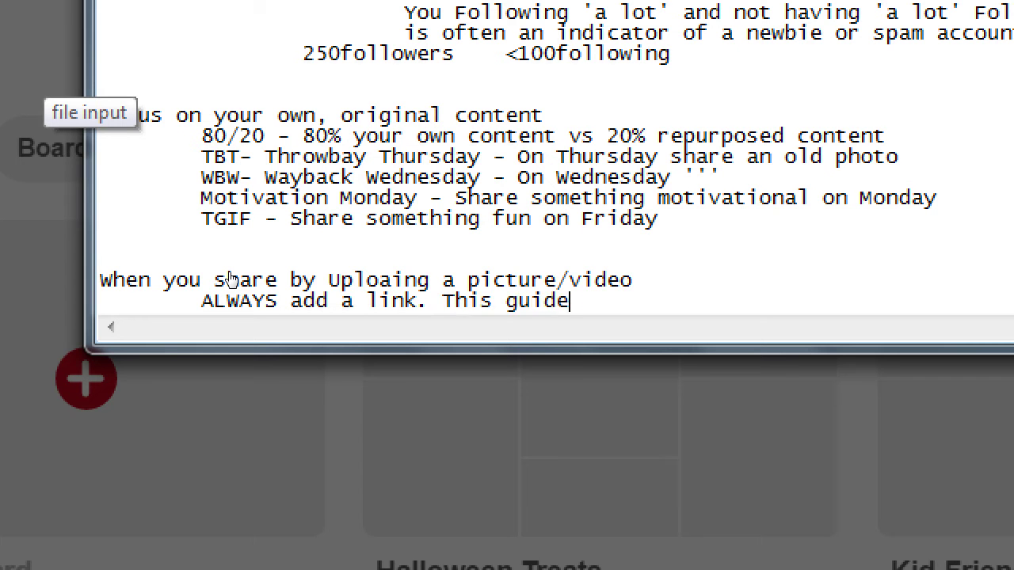
key(BackSpace)
text(poeop)
key(BackSpace)
key(BackSpace)
key(BackSpace)
key(BackSpace)
text(eople back to )
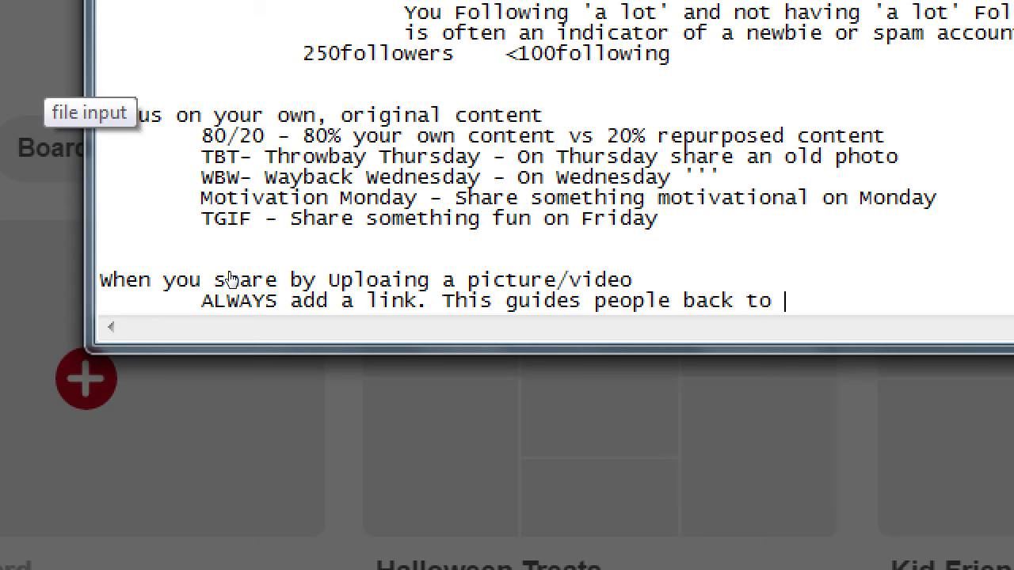
text(your eShop)
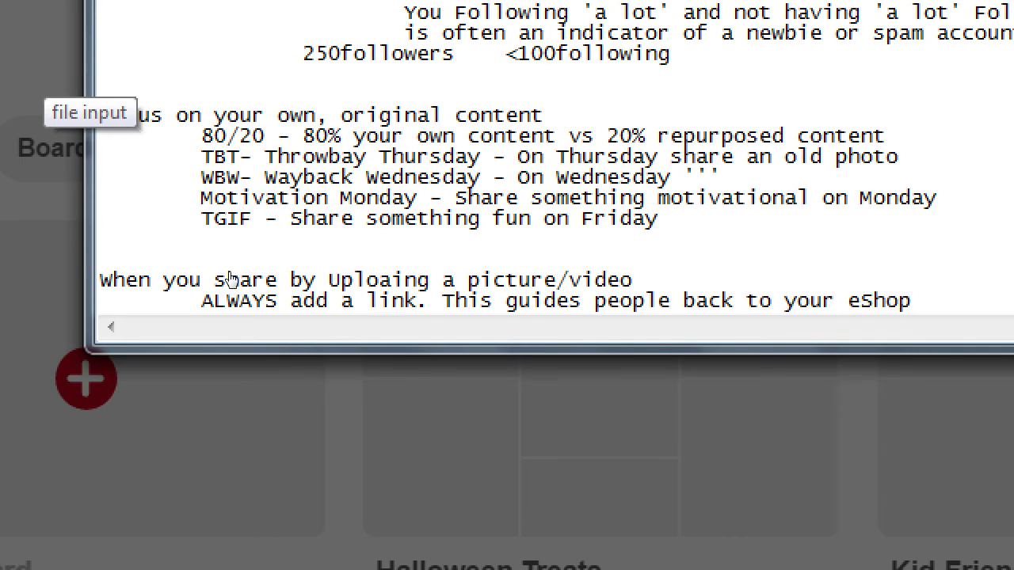
Step: Add the indented line 'The link then travels with your Pin, if it's Re-pinned'
key(Return)
key(Tab)
text(The link a)
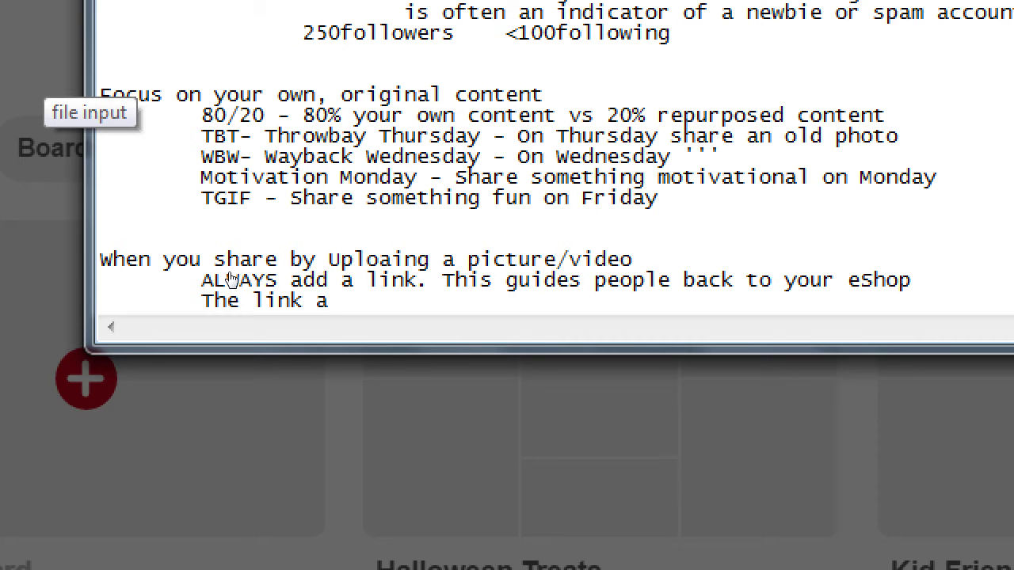
key(BackSpace)
text(then t)
text(ravels with your pos)
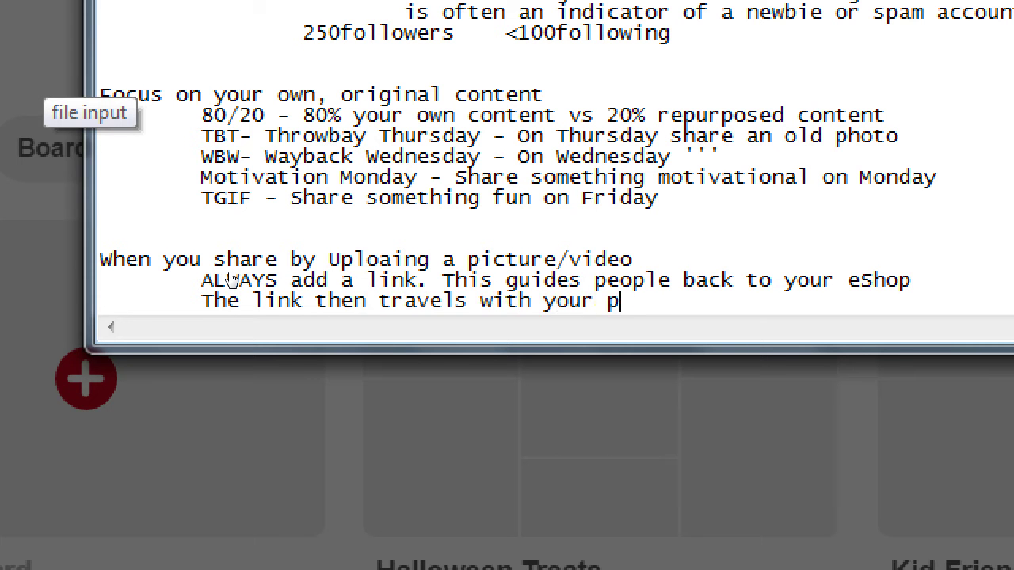
key(BackSpace)
key(BackSpace)
key(BackSpace)
text(Pin, ifi to)
key(BackSpace)
key(BackSpace)
key(BackSpace)
key(BackSpace)
text(it's Re)
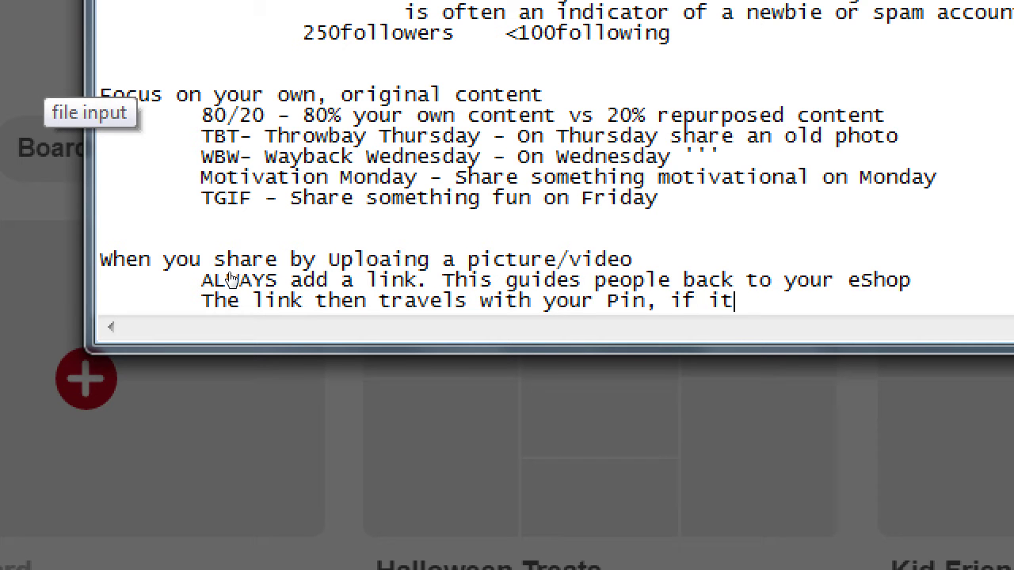
text(-pinned)
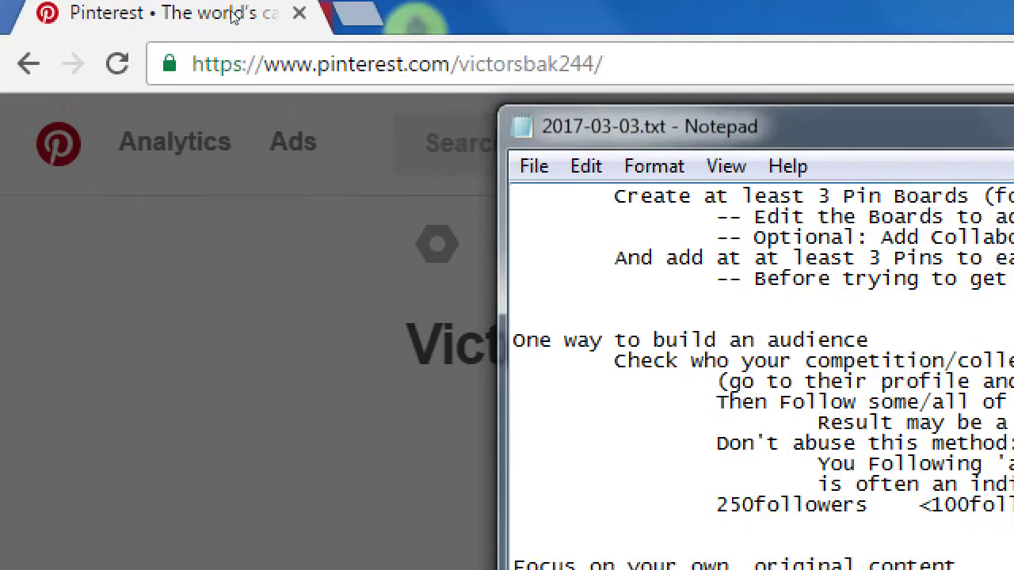
click(229, 11)
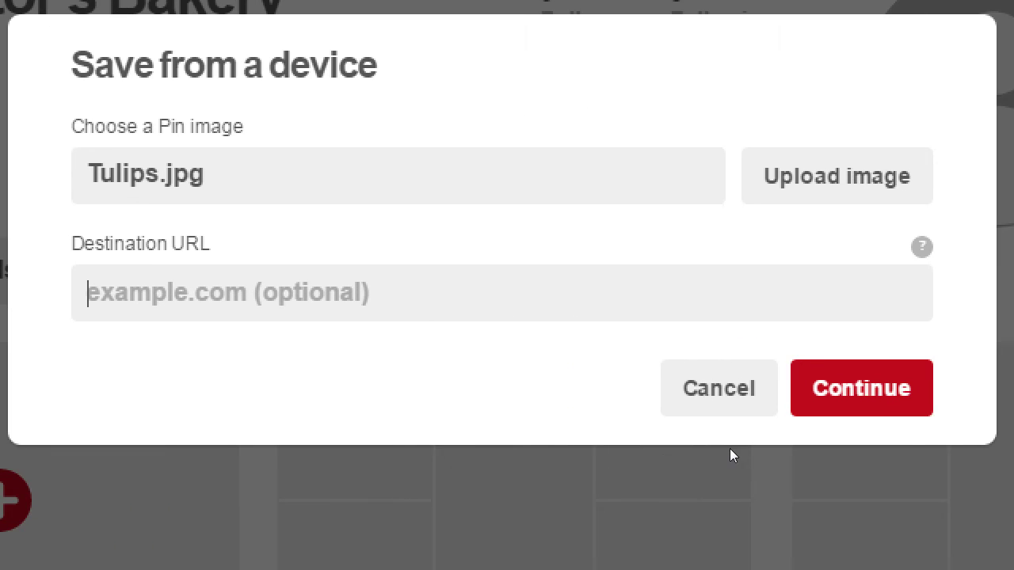
key(alt+Tab)
key(Return)
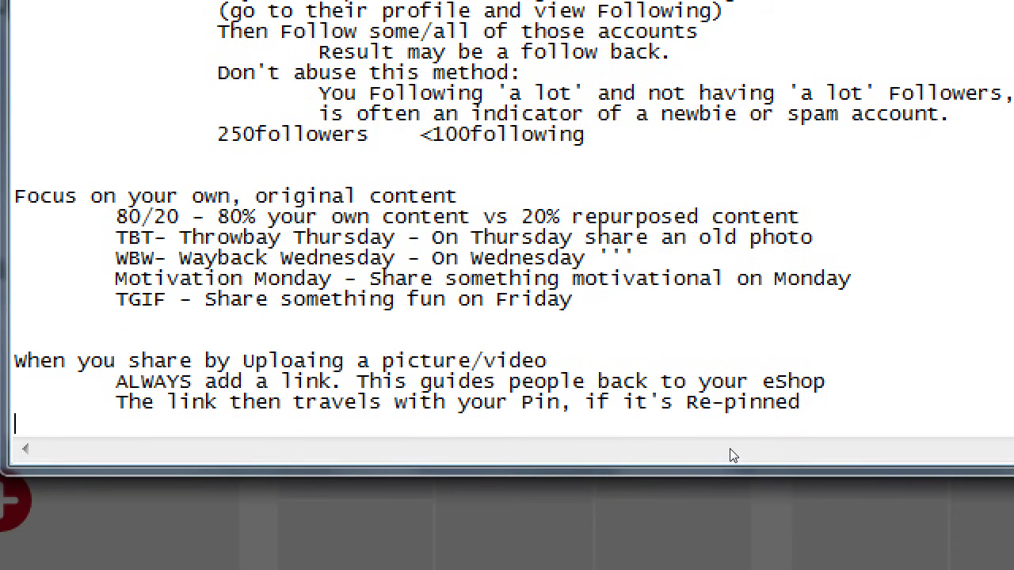
Step: Add 'Perhaps add a Landing Page Link to the Pins' and the Landing Page definition line
key(Tab)
text(Perhaps)
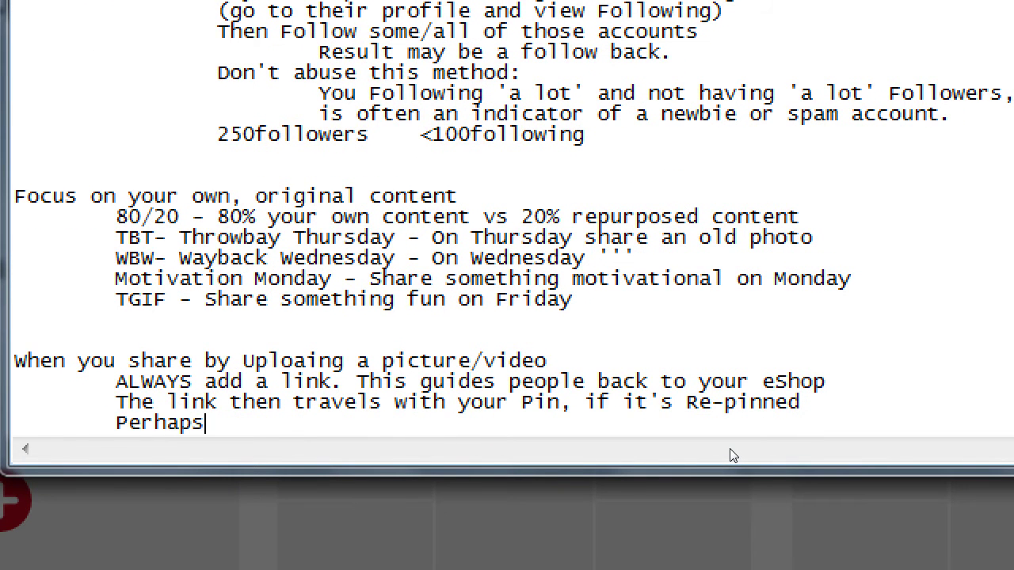
text( add a Landi)
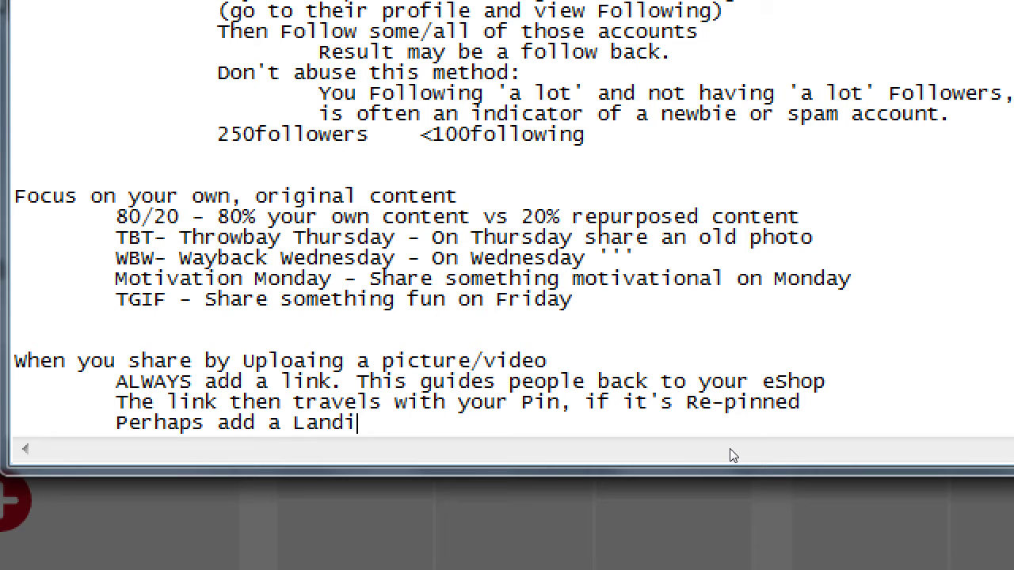
text(ng Page Link )
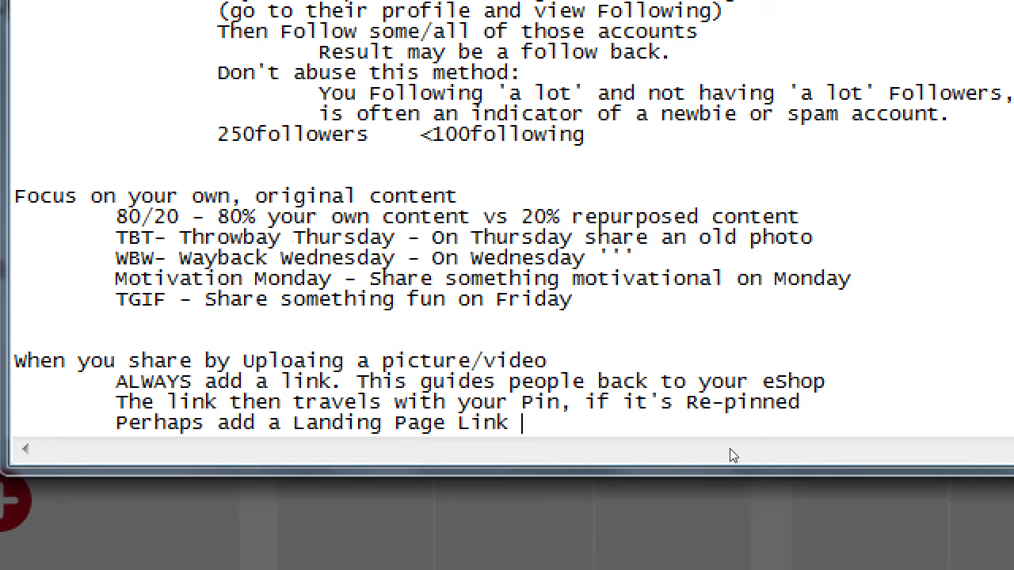
text(to the Pins)
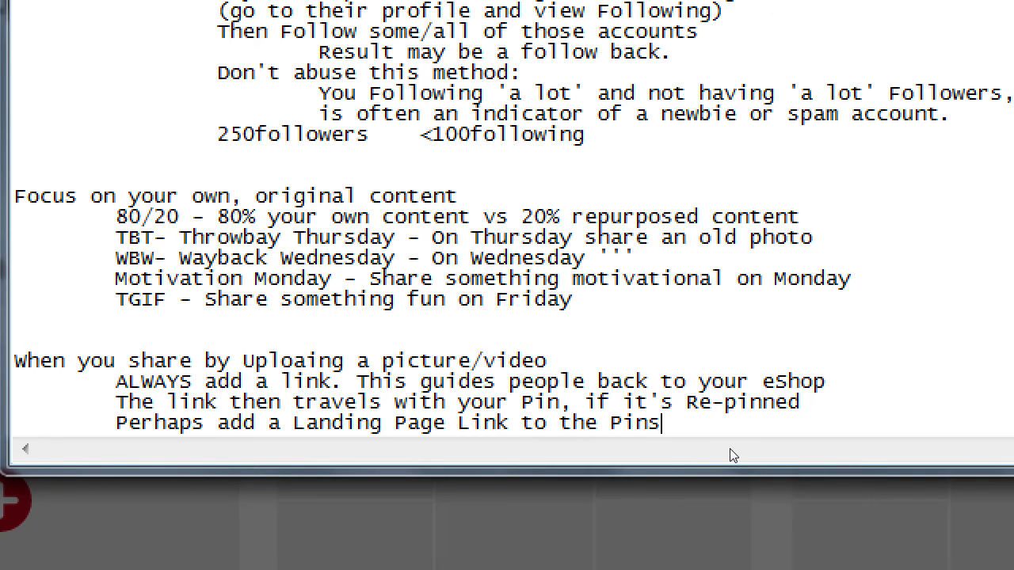
key(Return)
key(Return)
text(Landi)
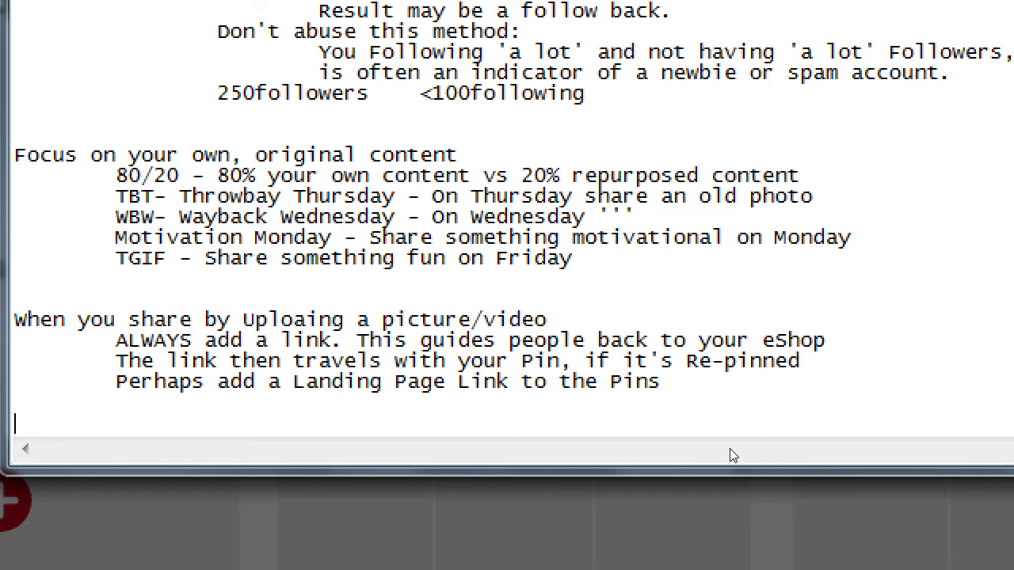
text(ng Page, a sp)
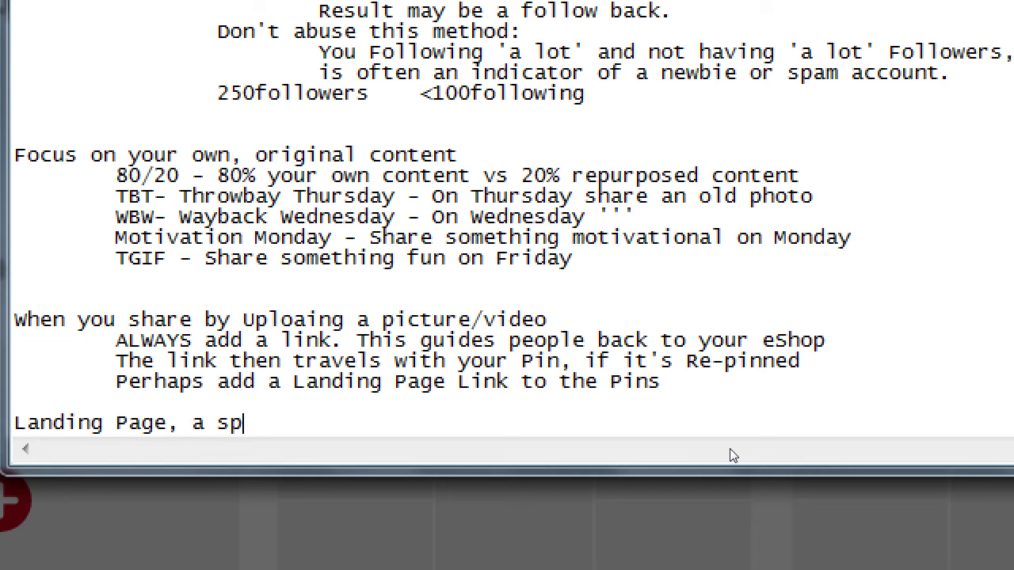
text(ecial page on y)
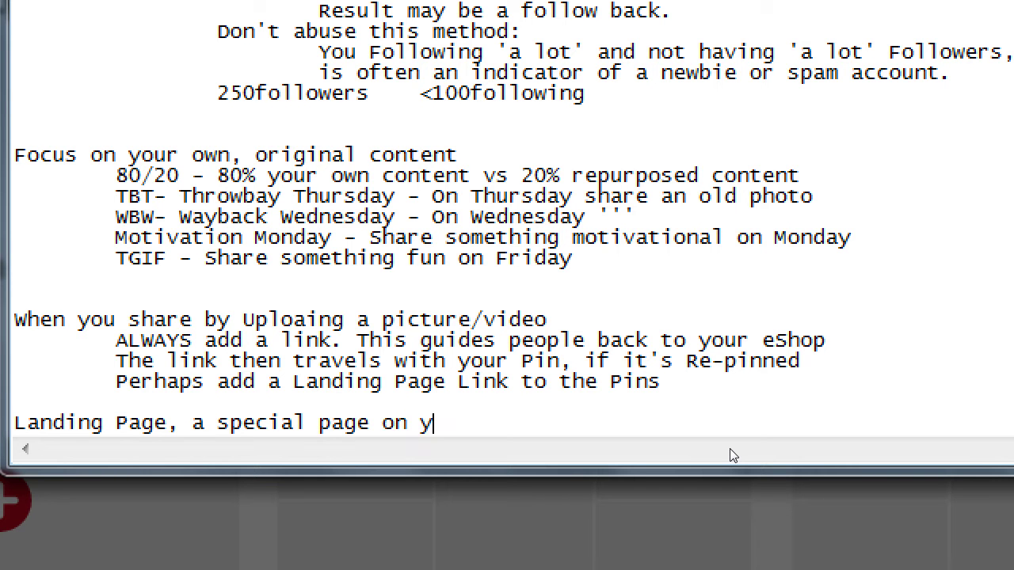
text(our website tha)
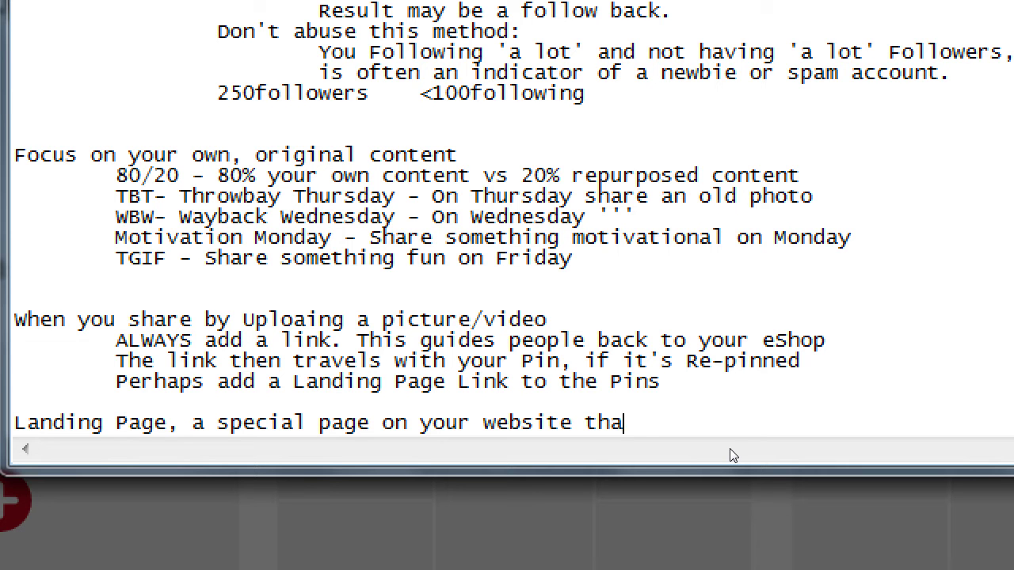
text(t is only accessible)
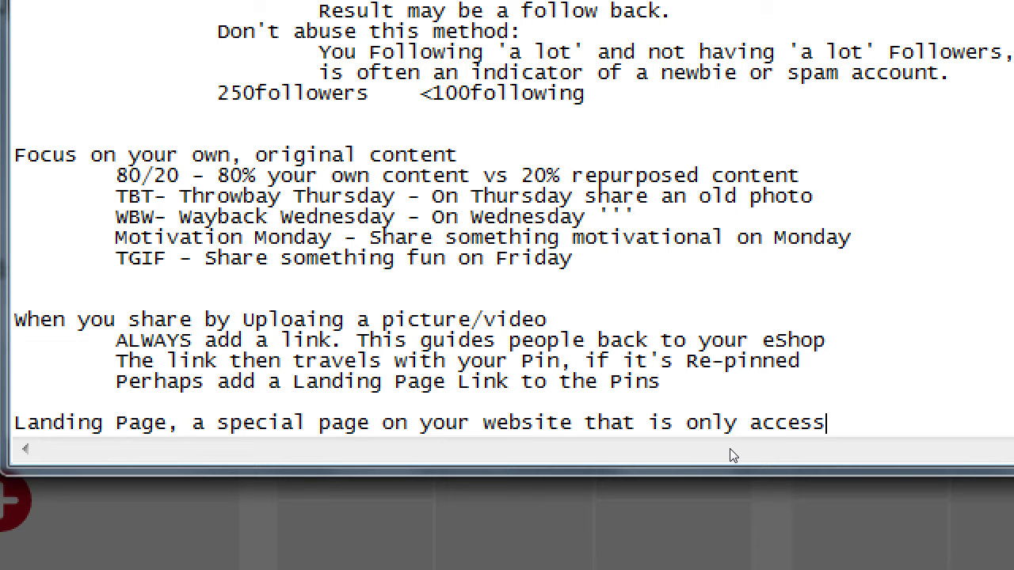
text( a special)
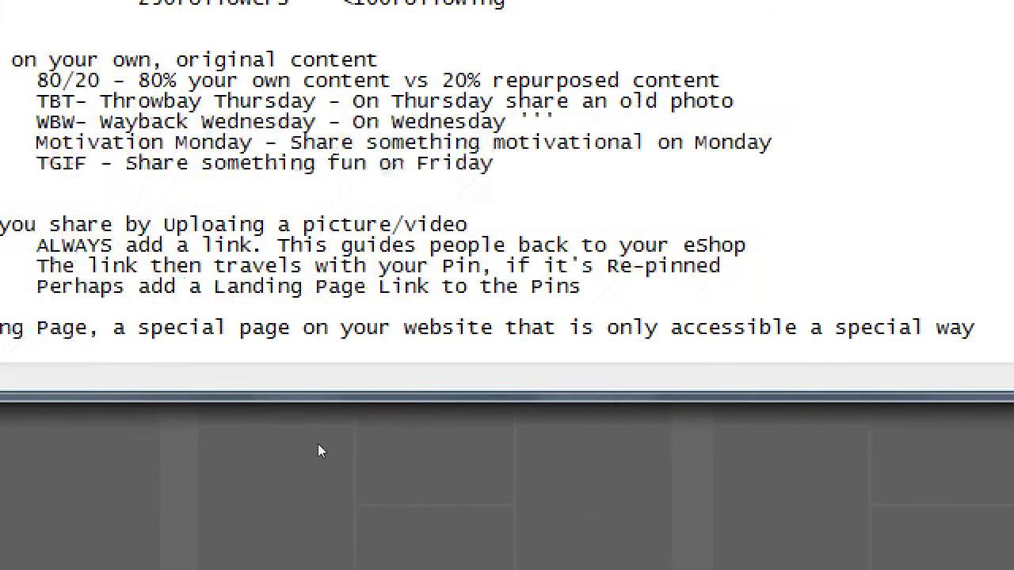
key(Tab)
Step: Type 'Like through a Pin, a link in your profile bio, newsletter, etc.' under the definition
text(Like through a )
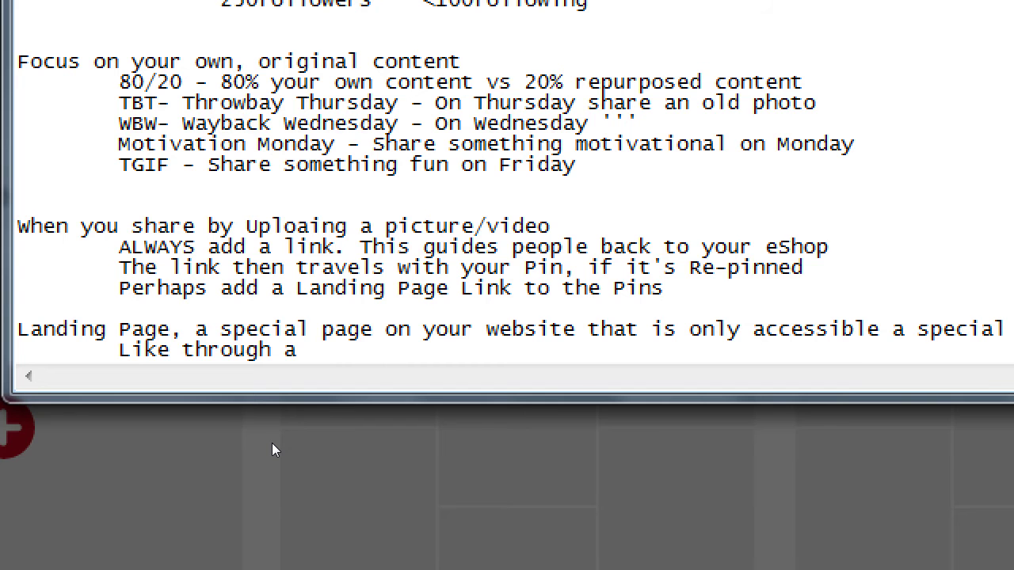
text(Pin, a link)
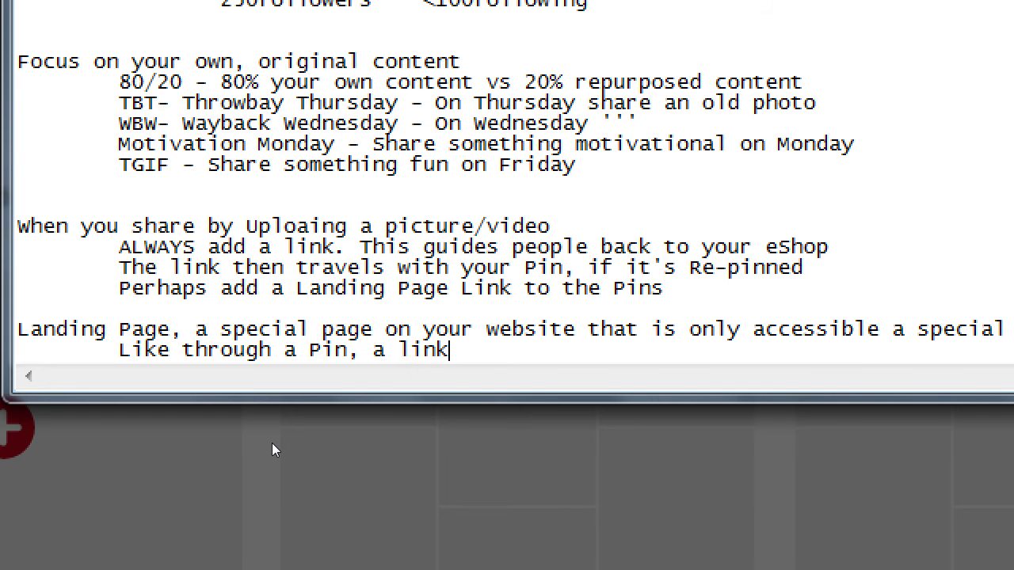
text( in your p)
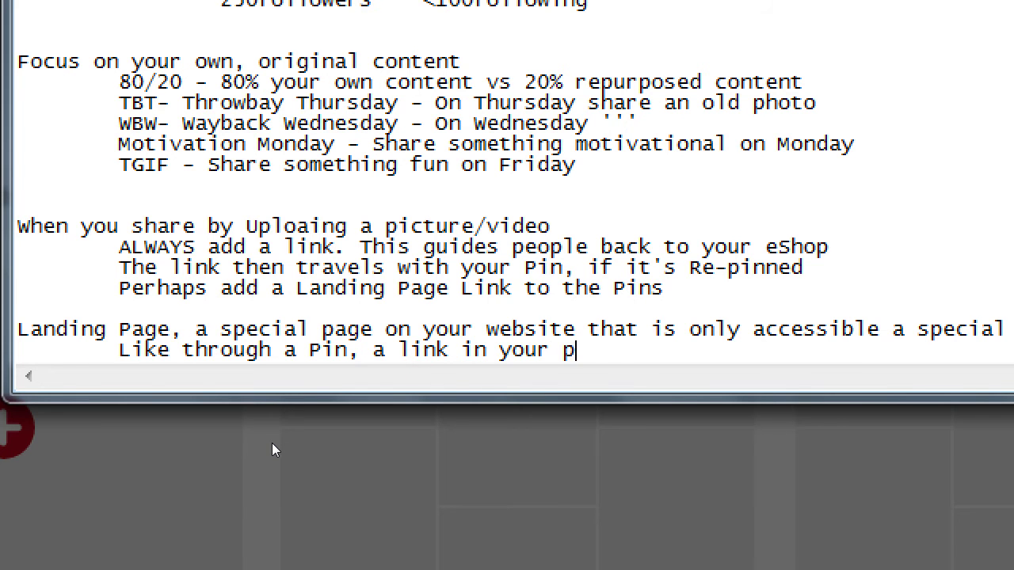
text(rofile bio)
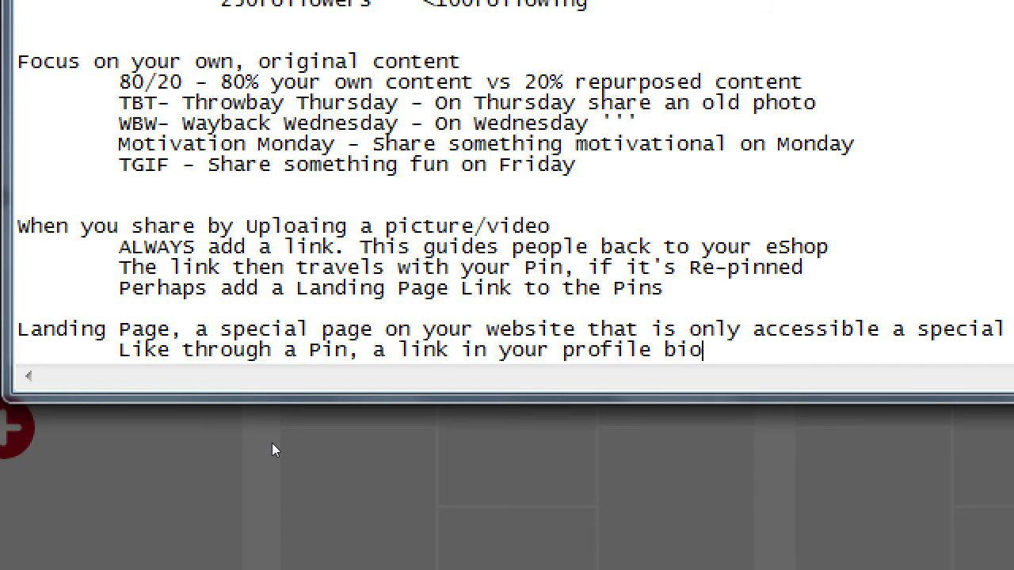
text(, newsletter, etc.)
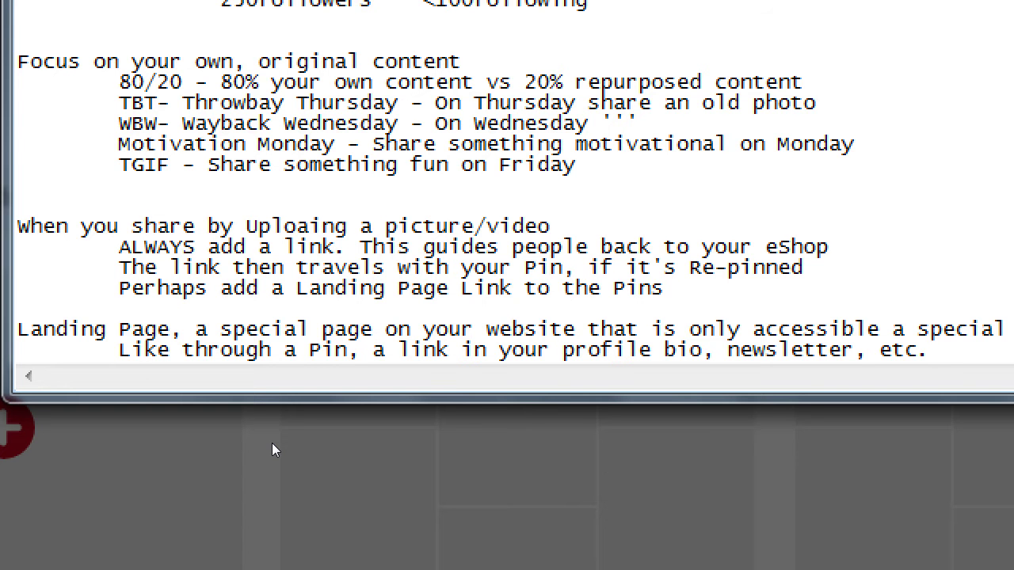
key(super+Escape)
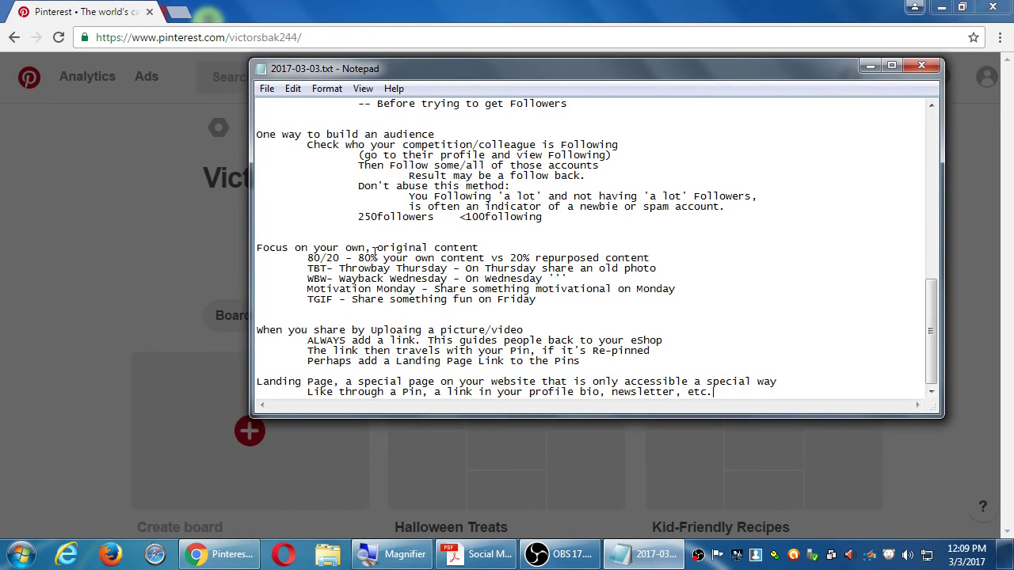
key(alt+Tab)
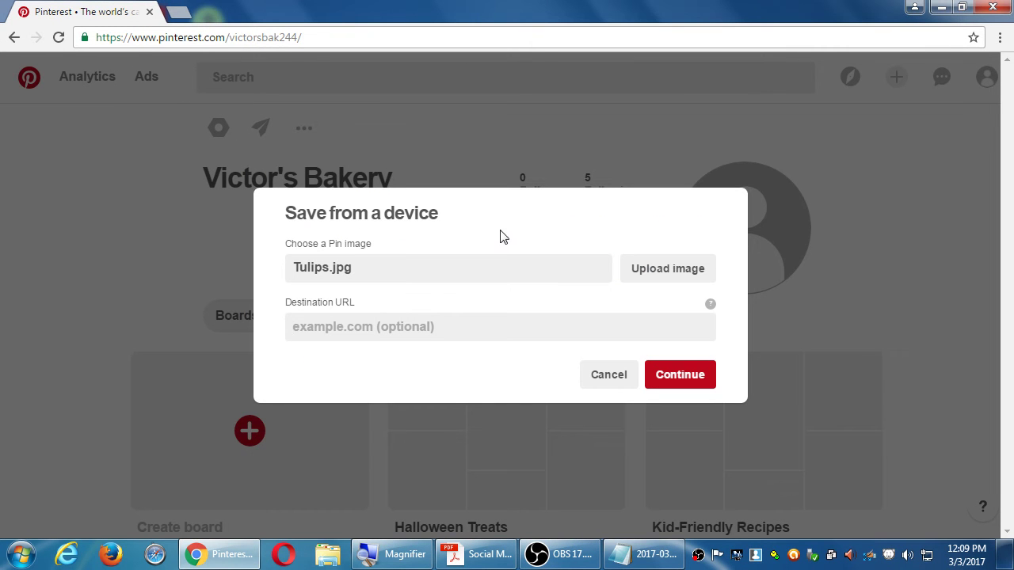
click(357, 335)
text(ht)
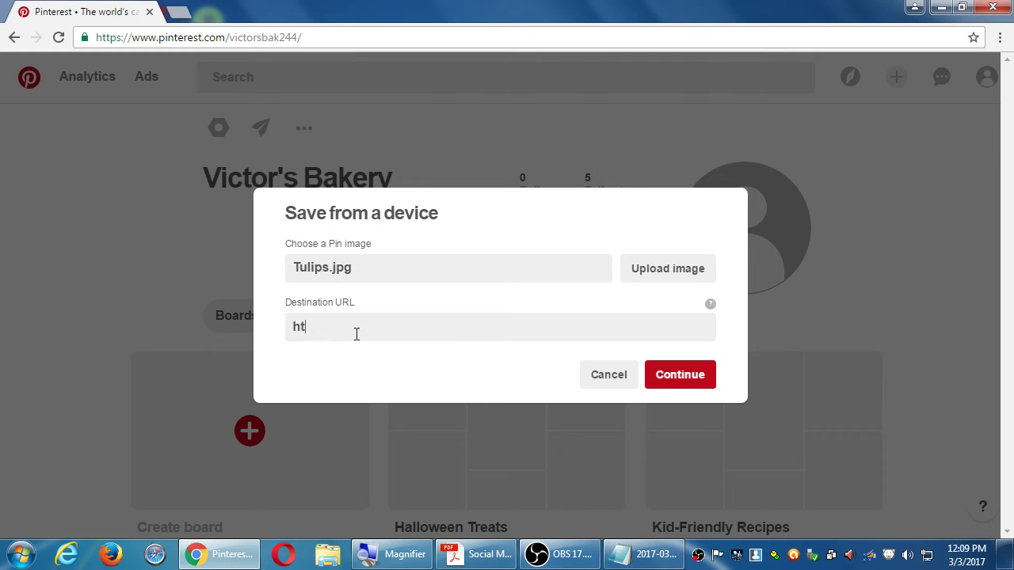
text(tp://victorsbakery.com)
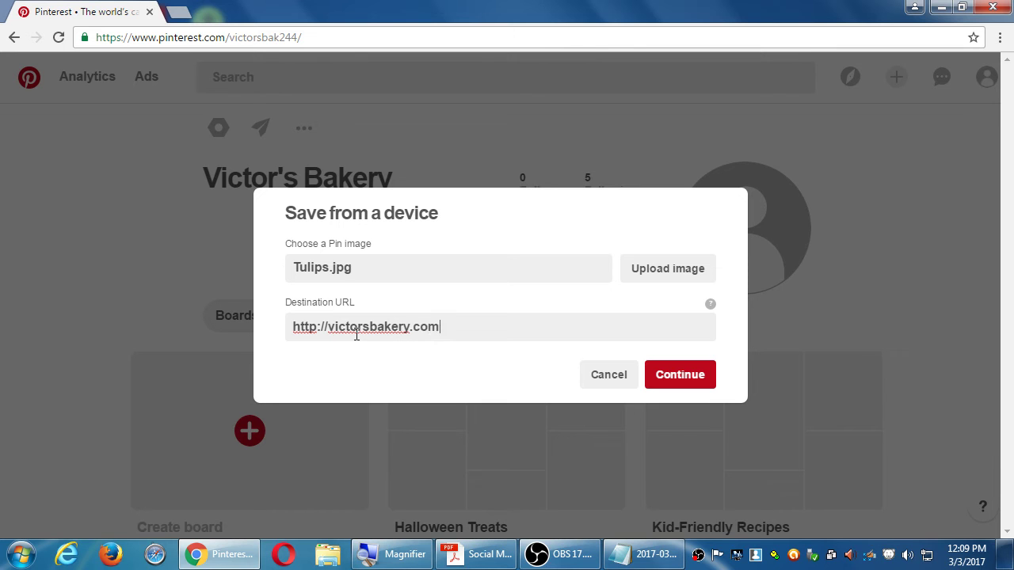
text(/pages/discount01.html)
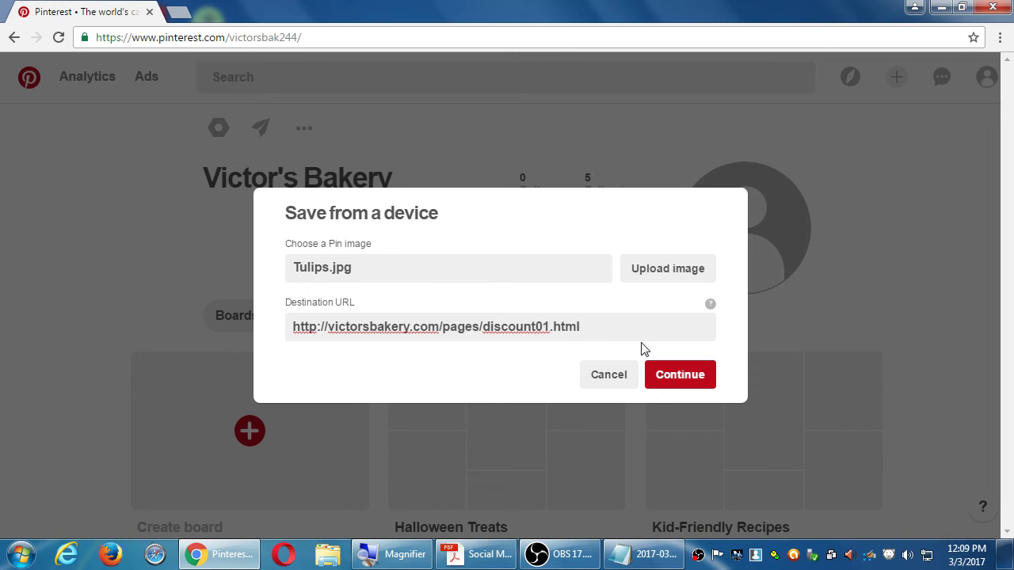
click(674, 375)
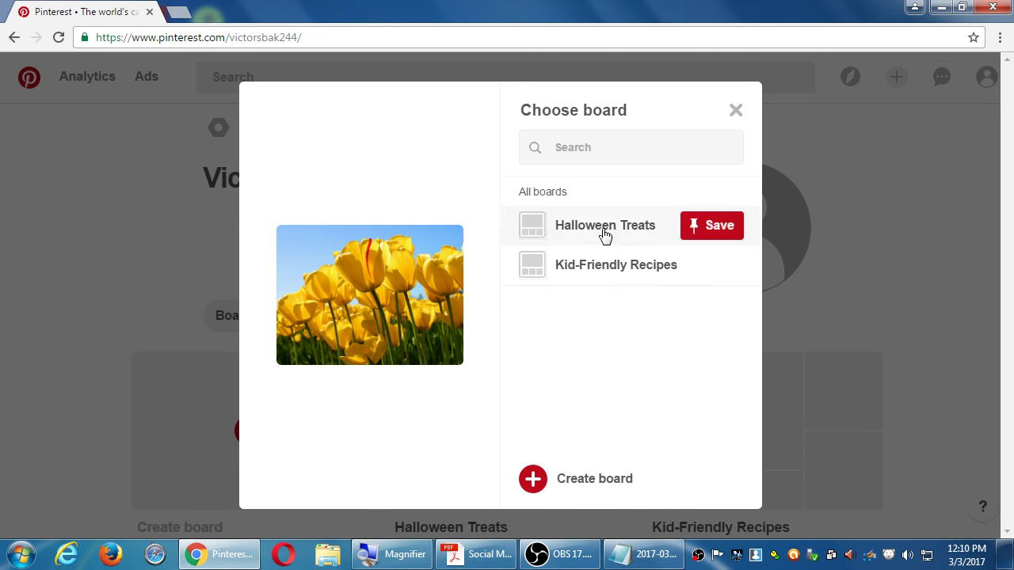
Step: Save the tulip pin to Halloween Treats and dismiss the Uploaded confirmation
mouse_move(638, 278)
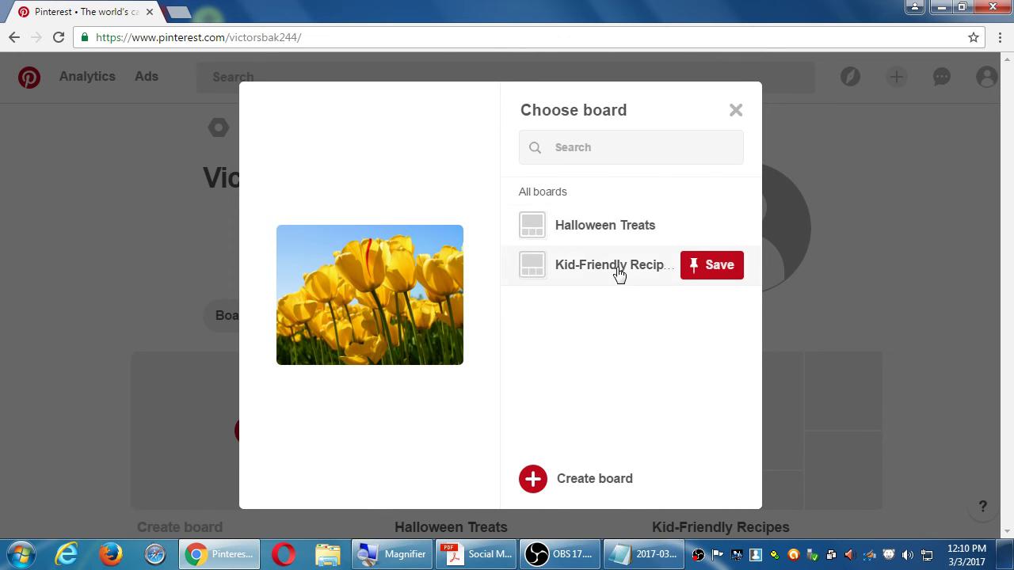
mouse_move(641, 241)
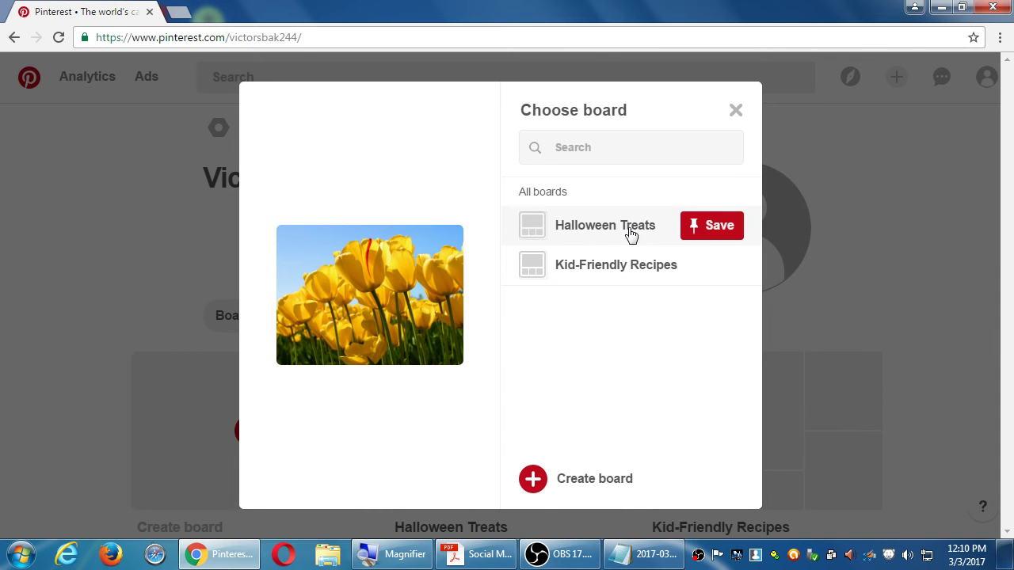
click(631, 229)
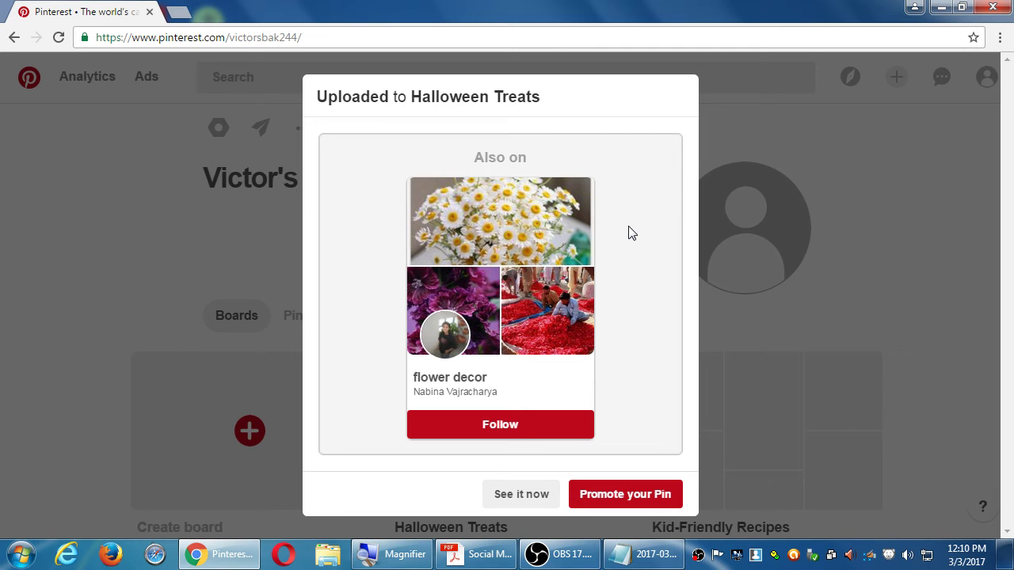
key(Escape)
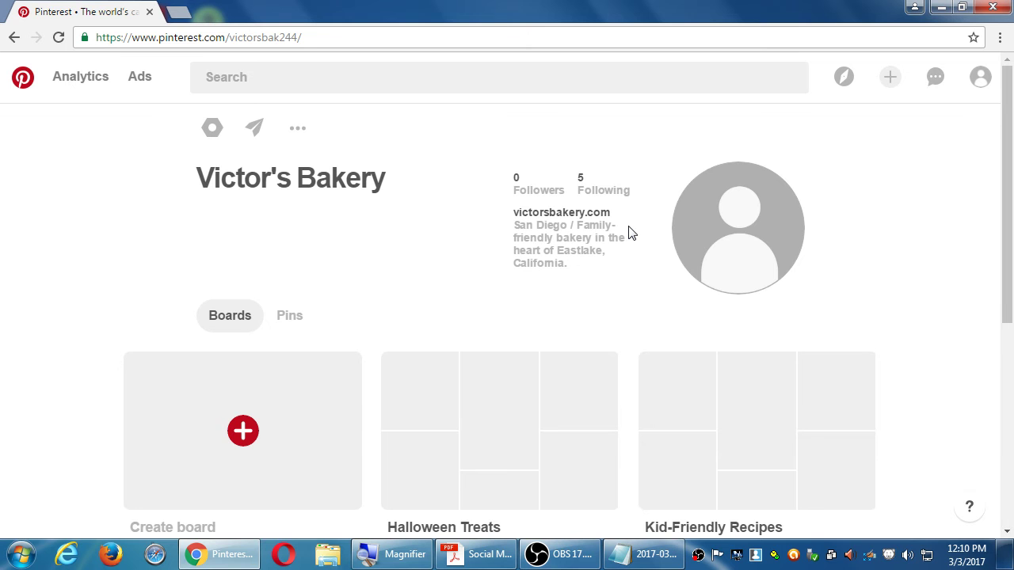
Step: Reload the profile to see Halloween Treats holding 1 Pin, then switch to the Notepad notes
scroll(598, 306, down, 3)
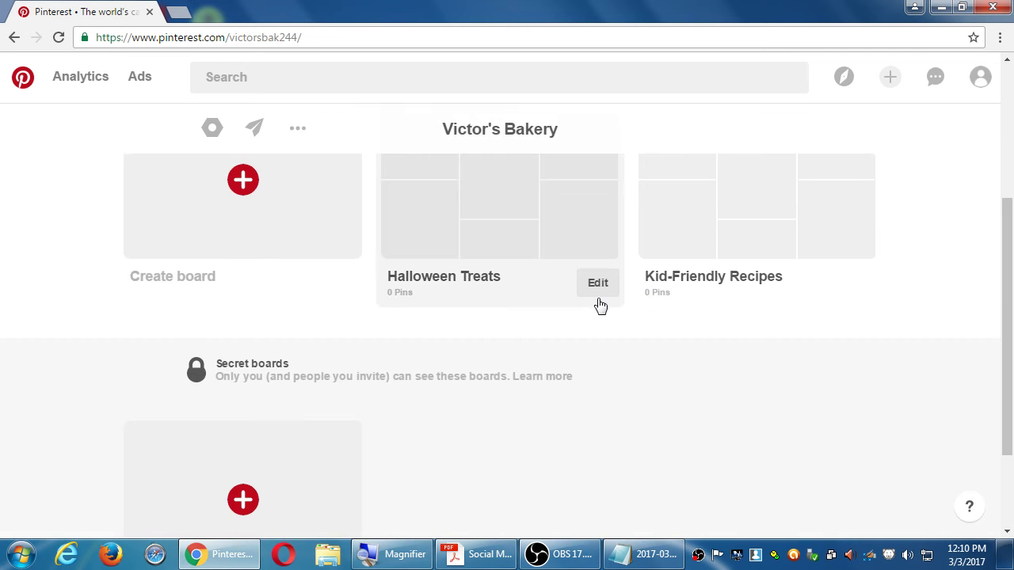
scroll(555, 261, up, 3)
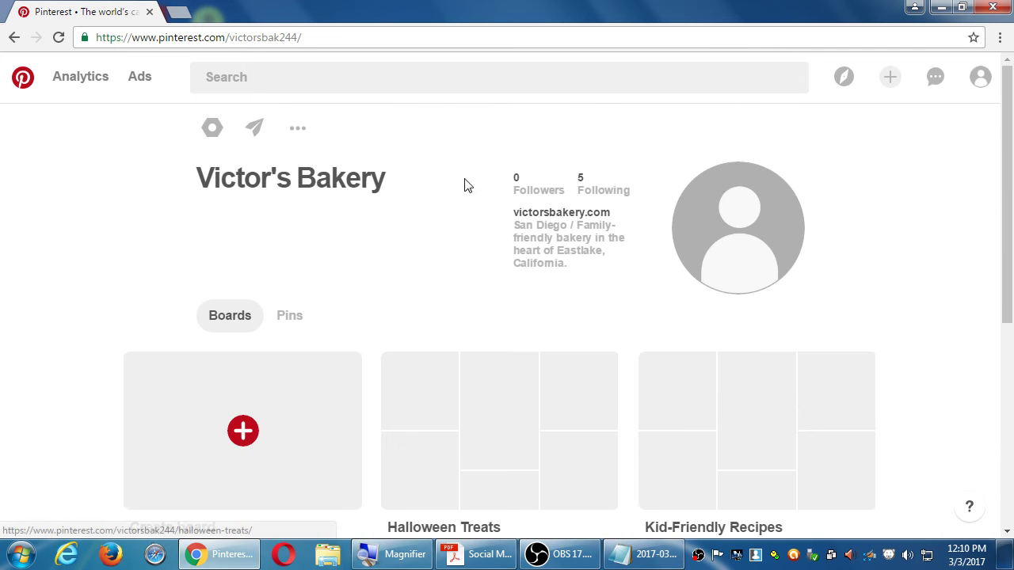
click(59, 37)
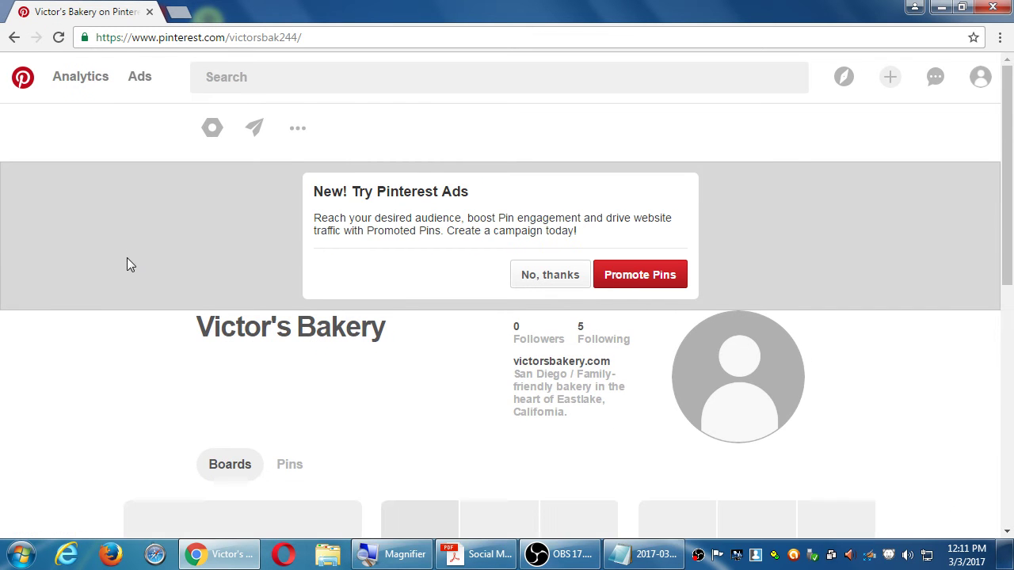
scroll(126, 257, down, 2)
scroll(237, 253, down, 1)
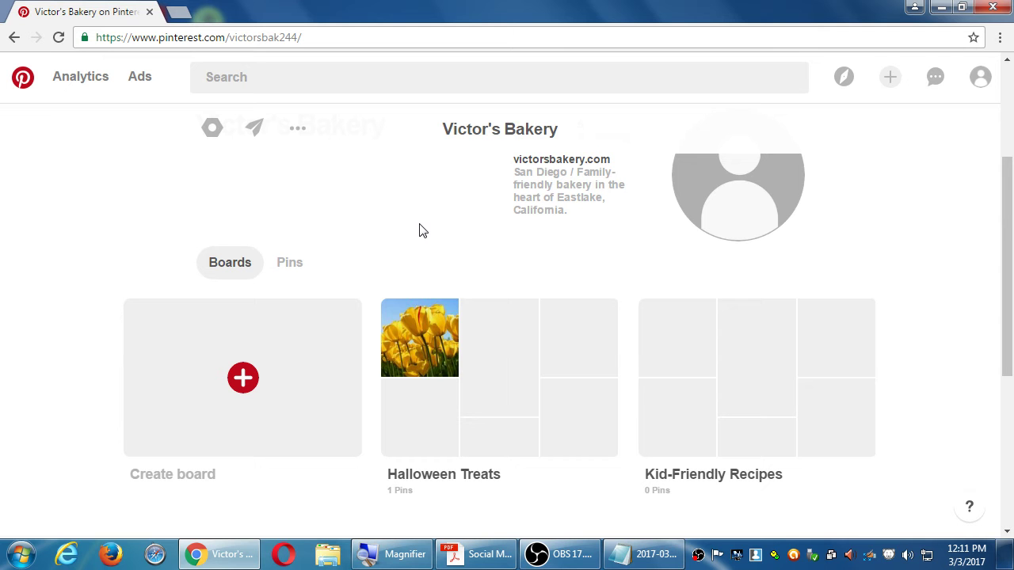
click(641, 555)
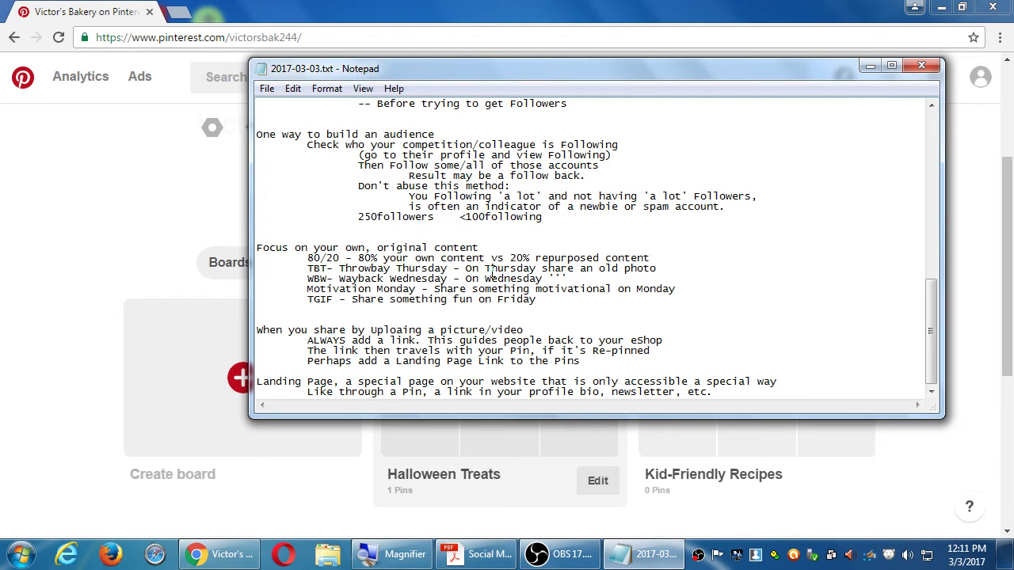
Step: Highlight the optional collaborators and 3-pins-per-board checklist lines, then go back to Pinterest
scroll(492, 271, up, 3)
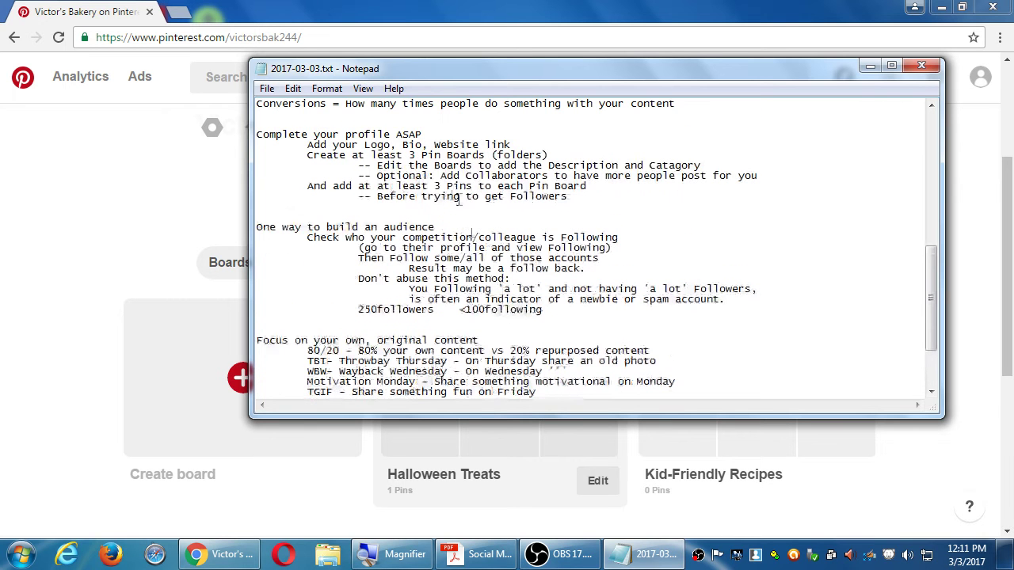
drag(408, 178, 482, 187)
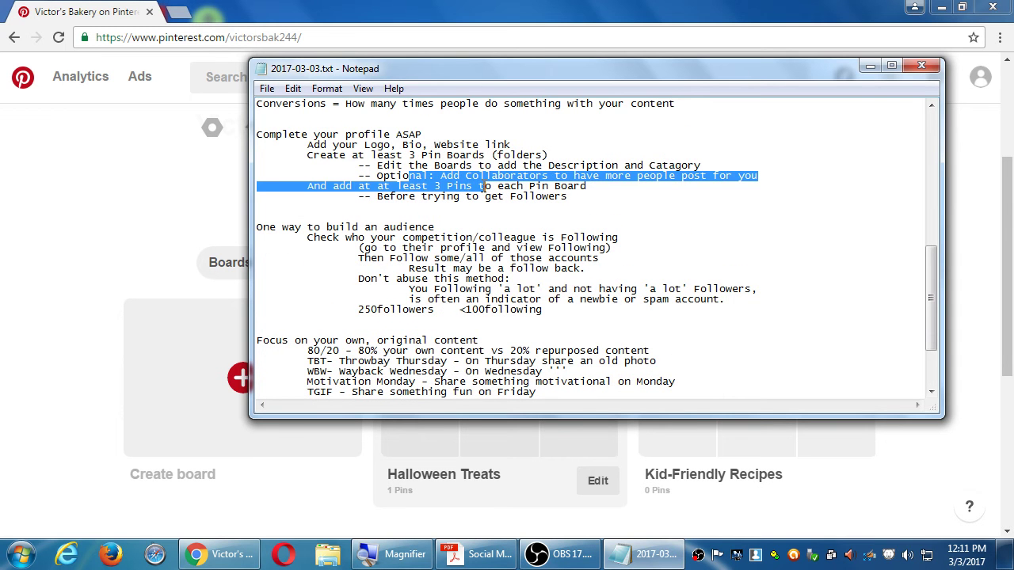
click(136, 189)
scroll(792, 419, down, 1)
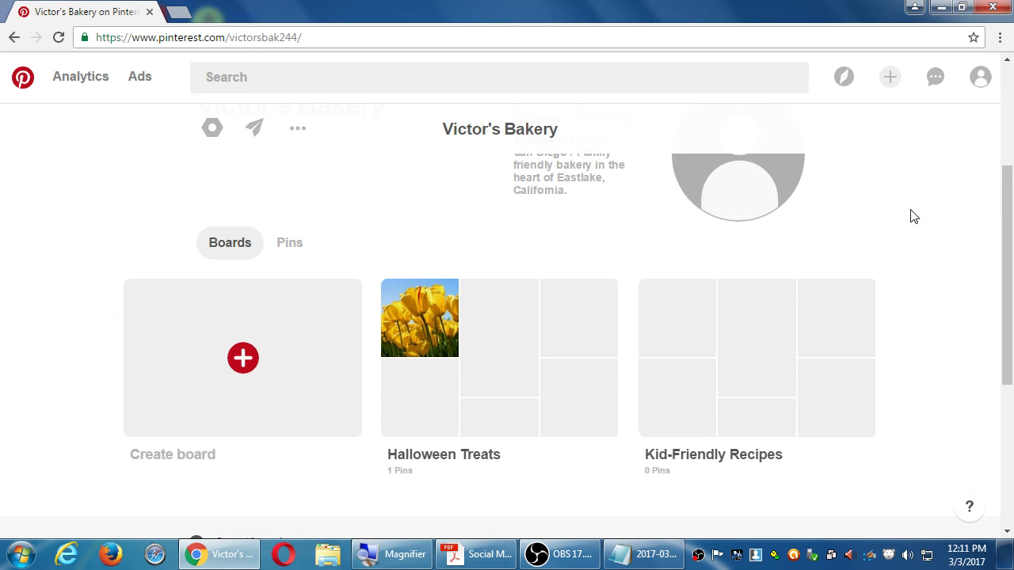
click(888, 80)
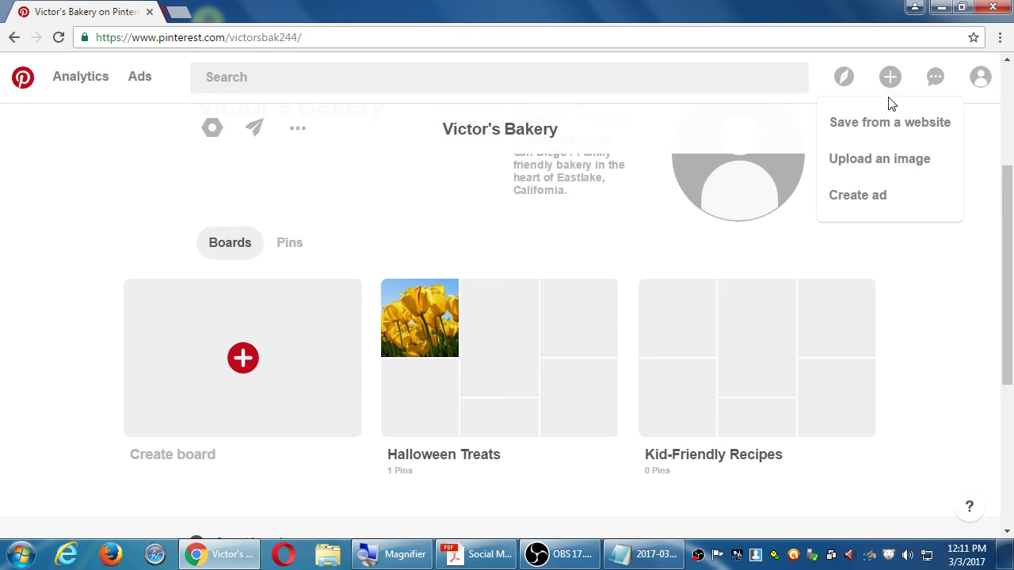
click(883, 161)
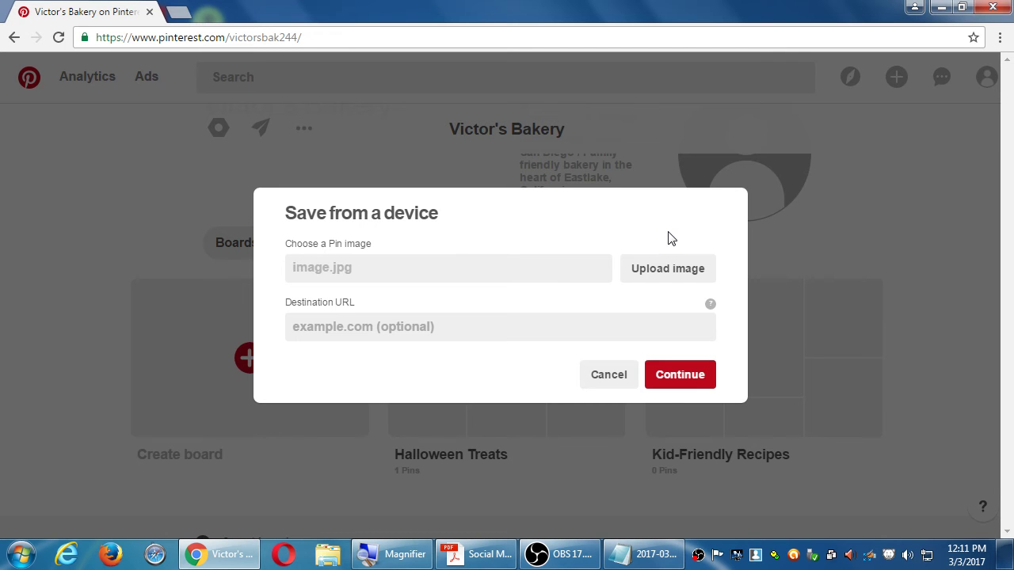
click(905, 234)
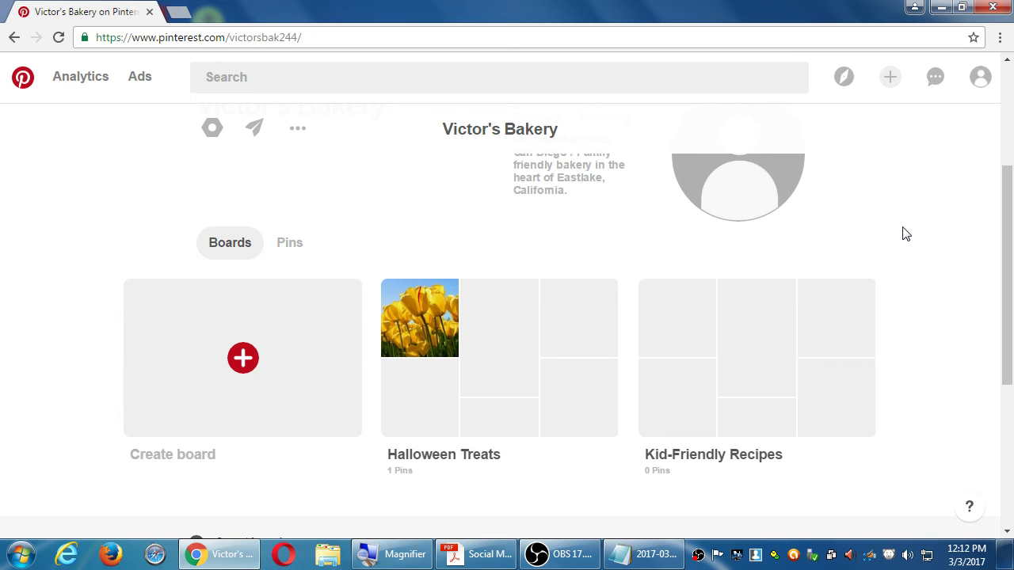
Step: Open the Save from a website dialog from the + button in Pinterest's header
click(889, 79)
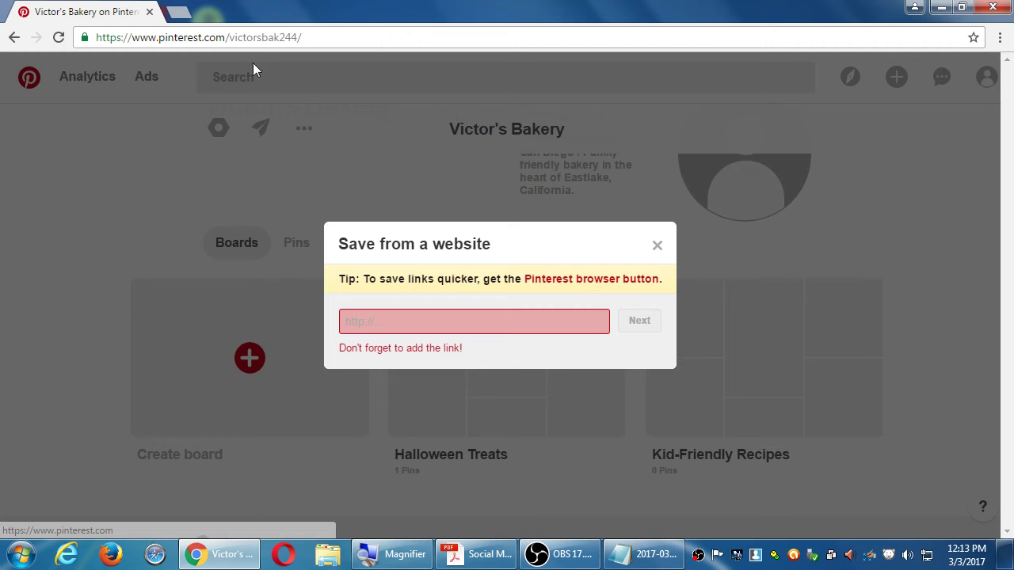
Step: Open a blank new browser tab beside the Pinterest profile tab
click(179, 11)
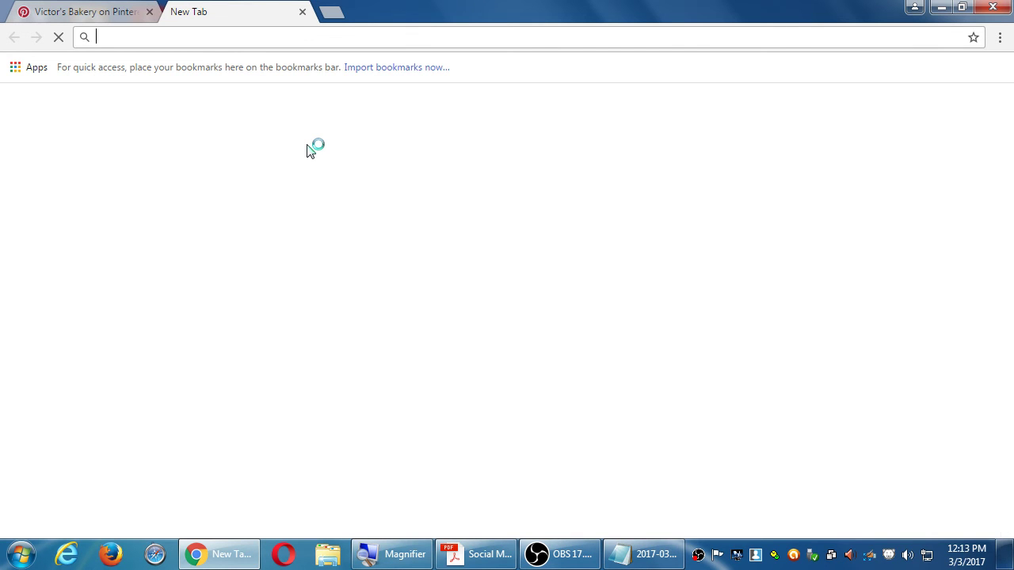
Step: Go to vmcink.net and open the post 'The Top 5 ETFs for your 2017 IRA'
text(vmcink.net)
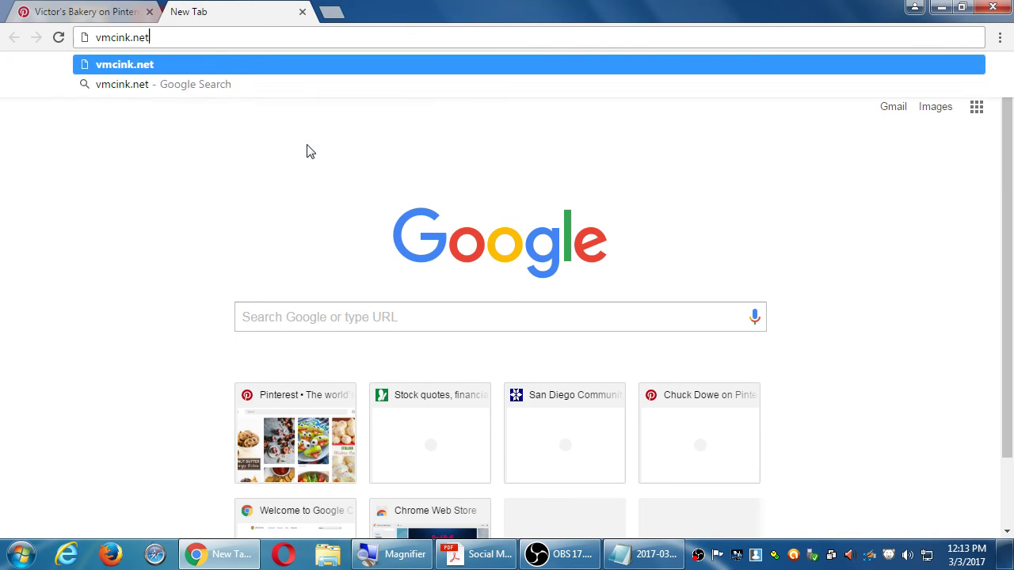
key(Return)
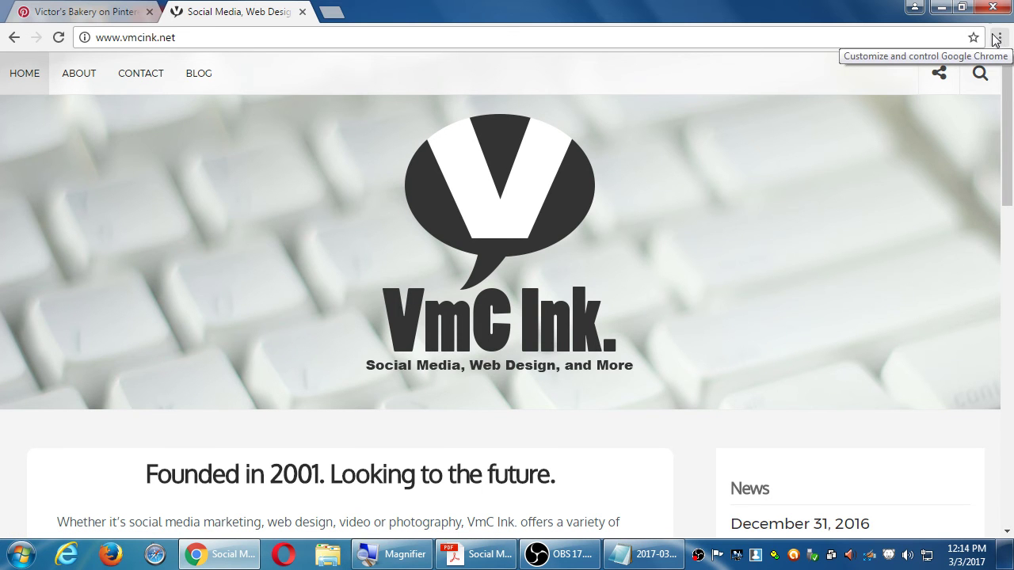
scroll(732, 202, down, 10)
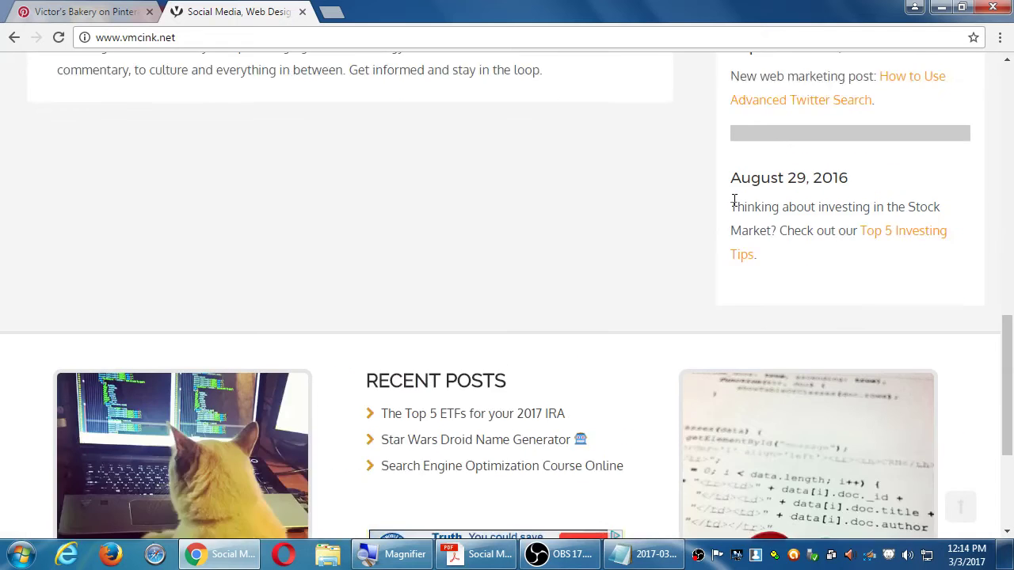
scroll(705, 218, down, 3)
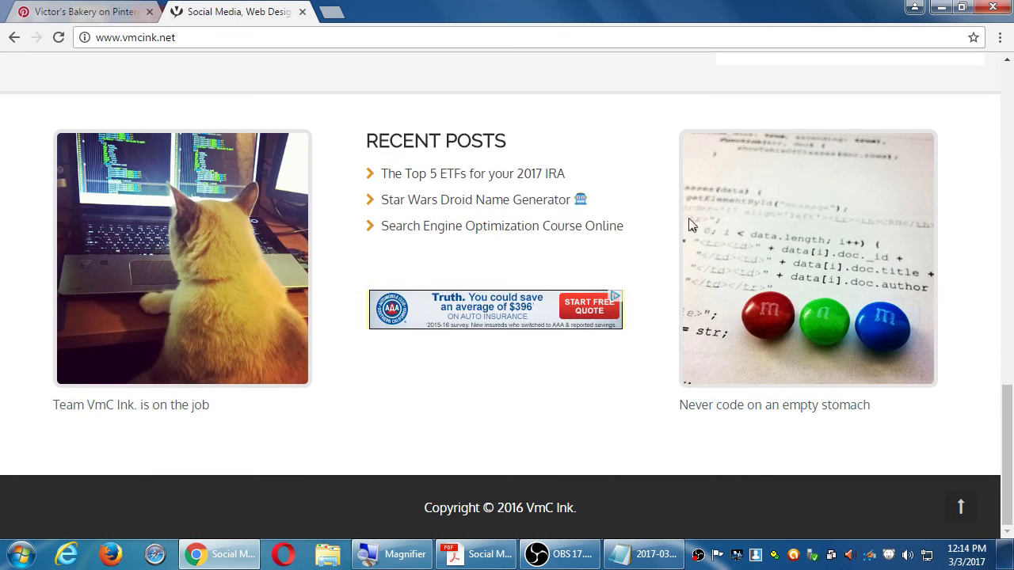
click(527, 177)
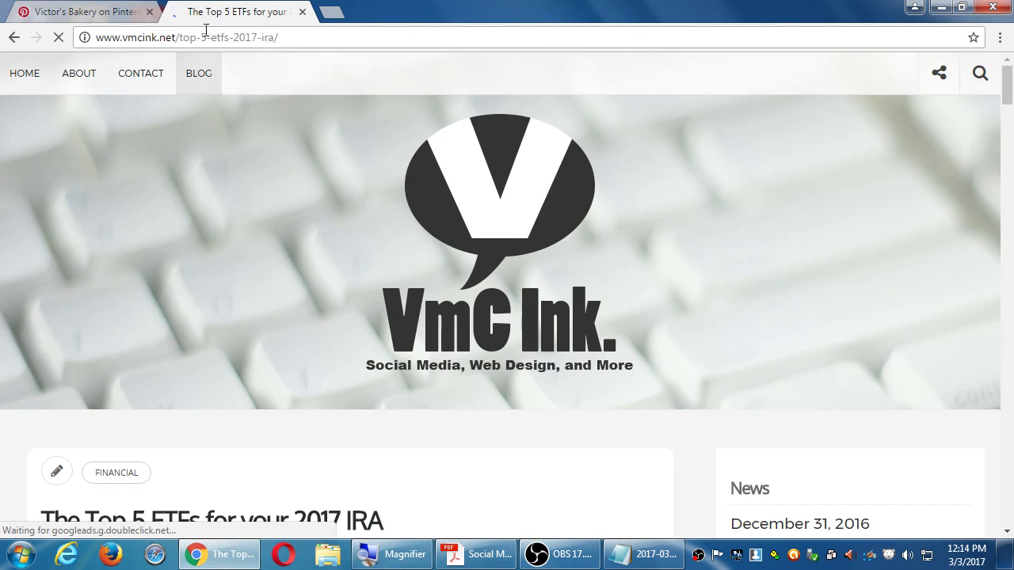
Step: Look through the ETF article and select its full web address in the address bar
click(107, 12)
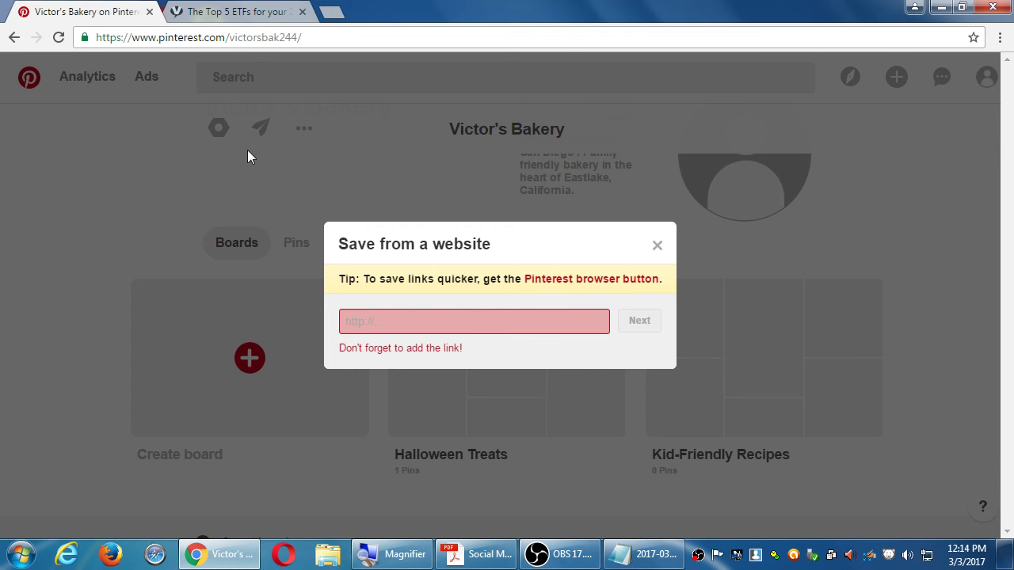
click(241, 11)
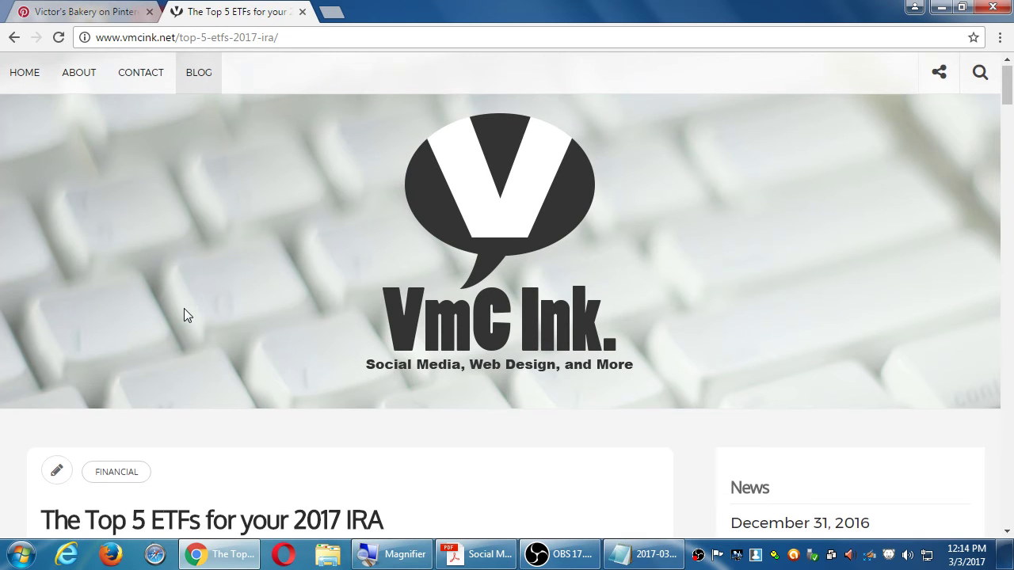
scroll(184, 315, down, 1)
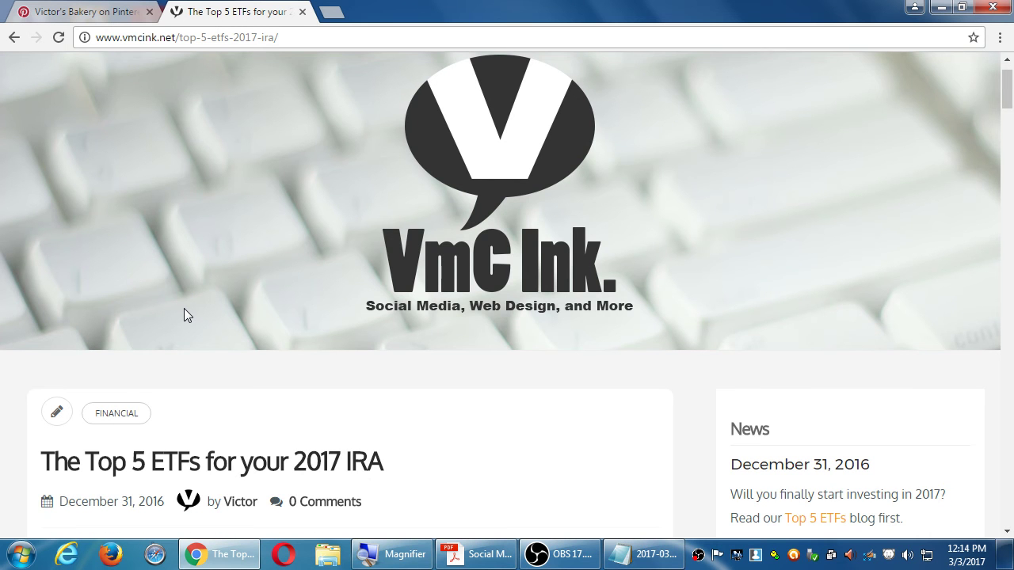
scroll(184, 315, down, 2)
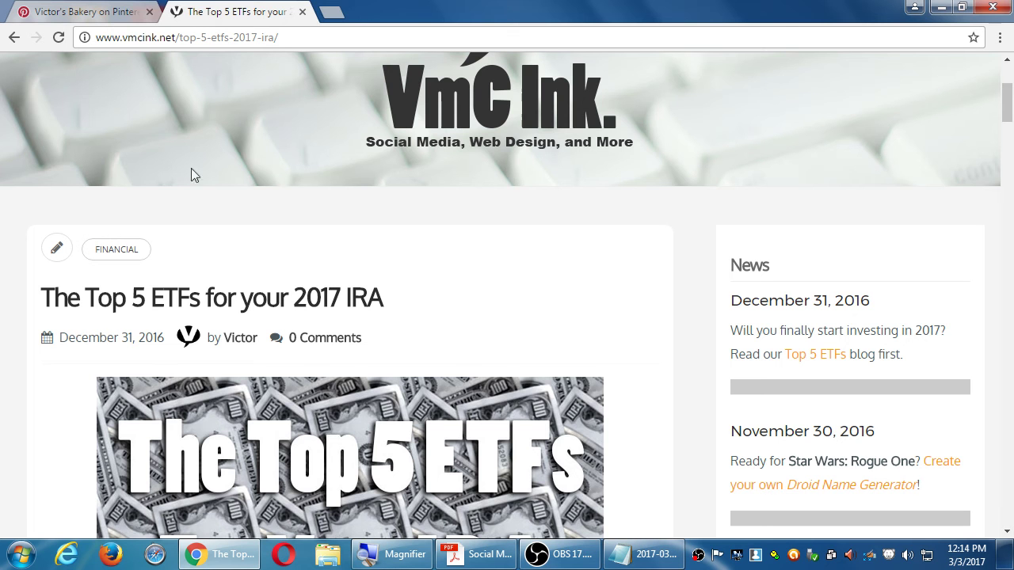
scroll(296, 243, down, 2)
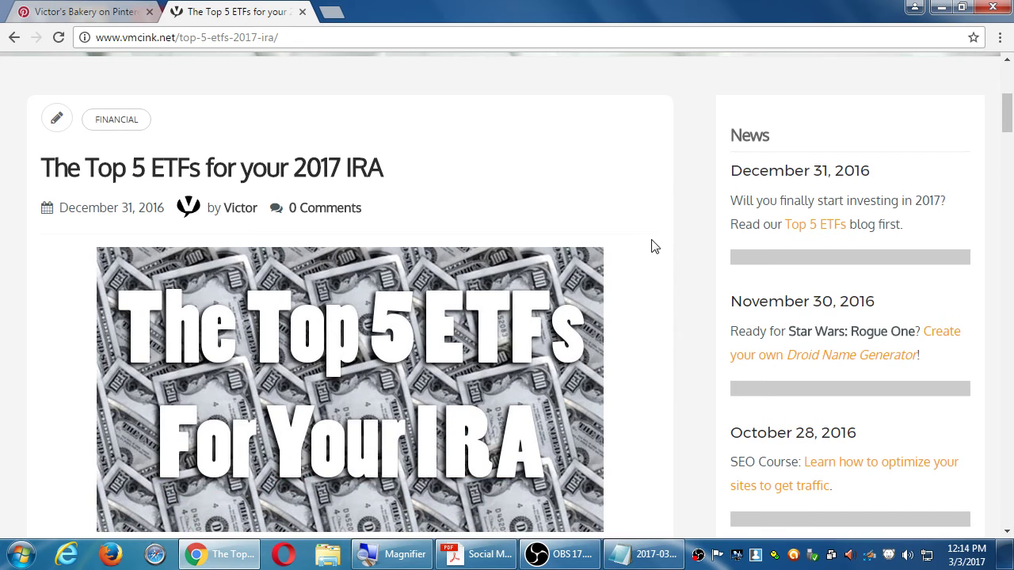
scroll(645, 352, down, 2)
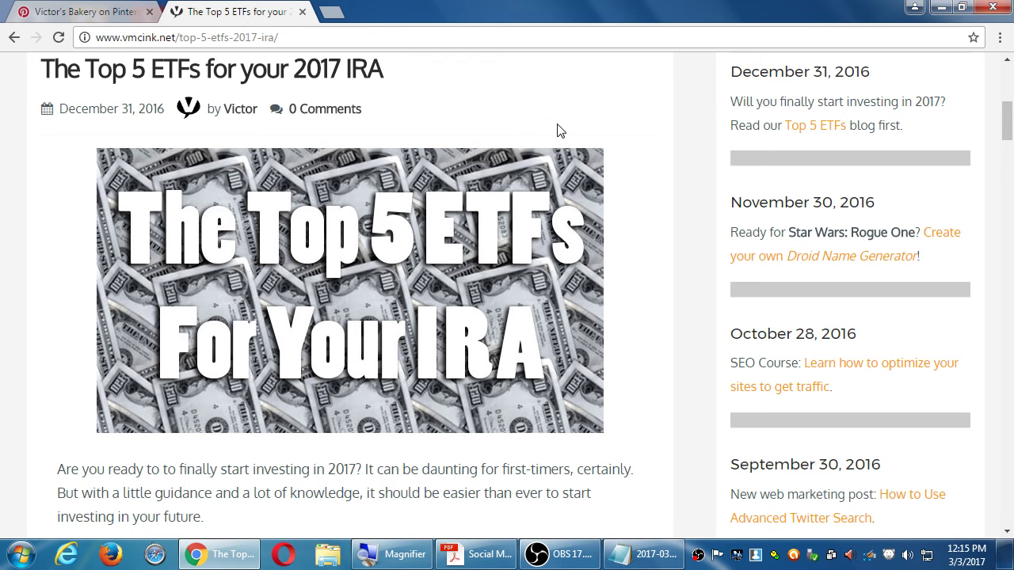
scroll(557, 130, down, 10)
scroll(557, 130, down, 20)
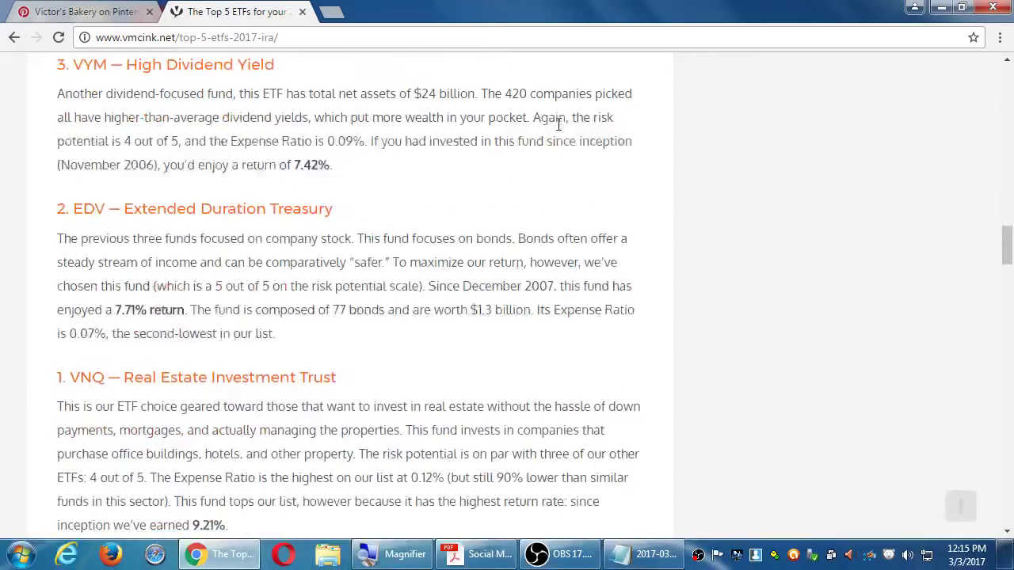
scroll(559, 131, up, 5)
scroll(559, 131, up, 15)
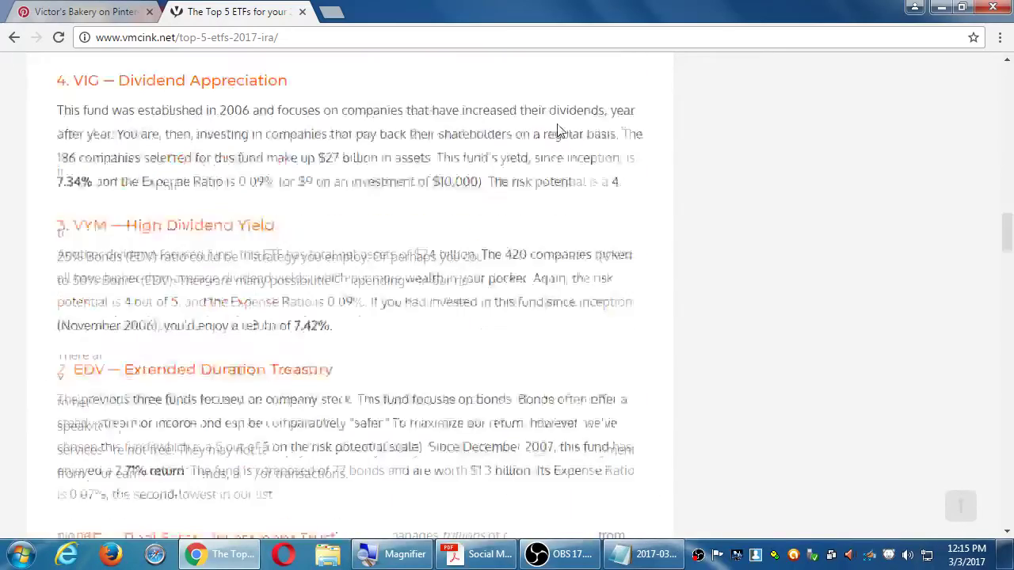
scroll(578, 147, up, 4)
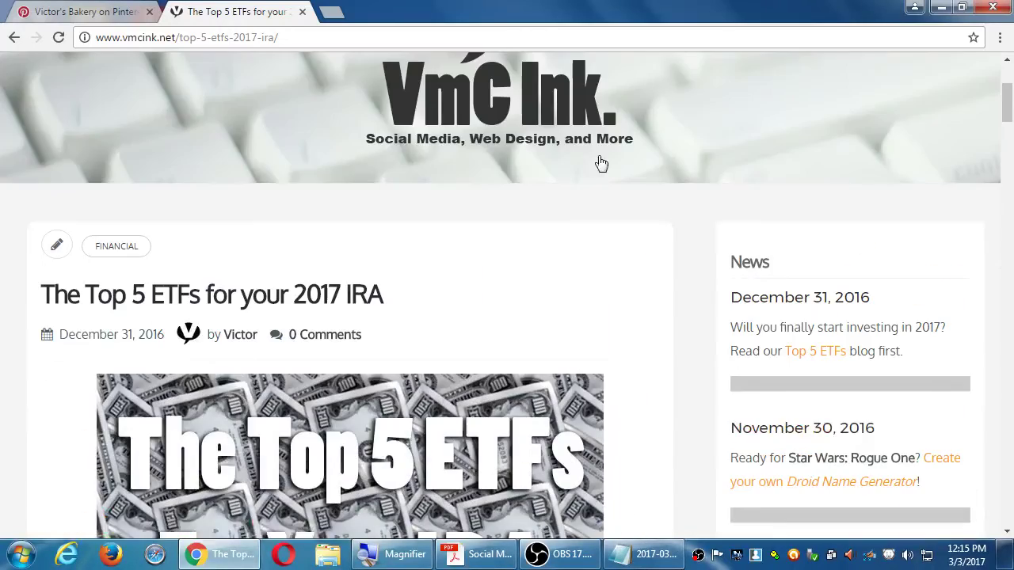
scroll(625, 206, down, 1)
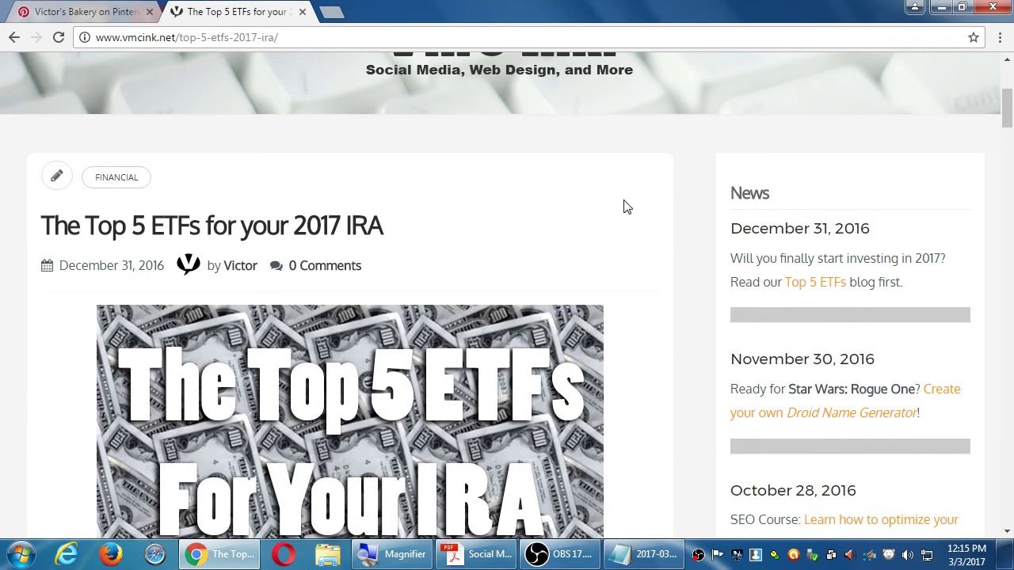
click(234, 37)
key(ctrl+c)
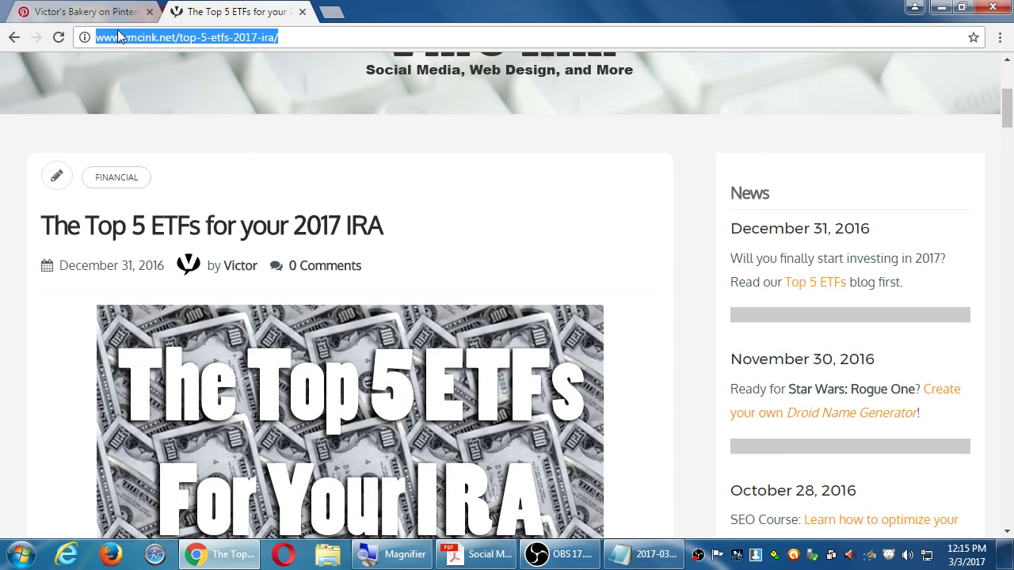
Step: Paste the ETF article URL into Pinterest's Save from a website field, submit it, and return to the article
click(95, 12)
click(406, 323)
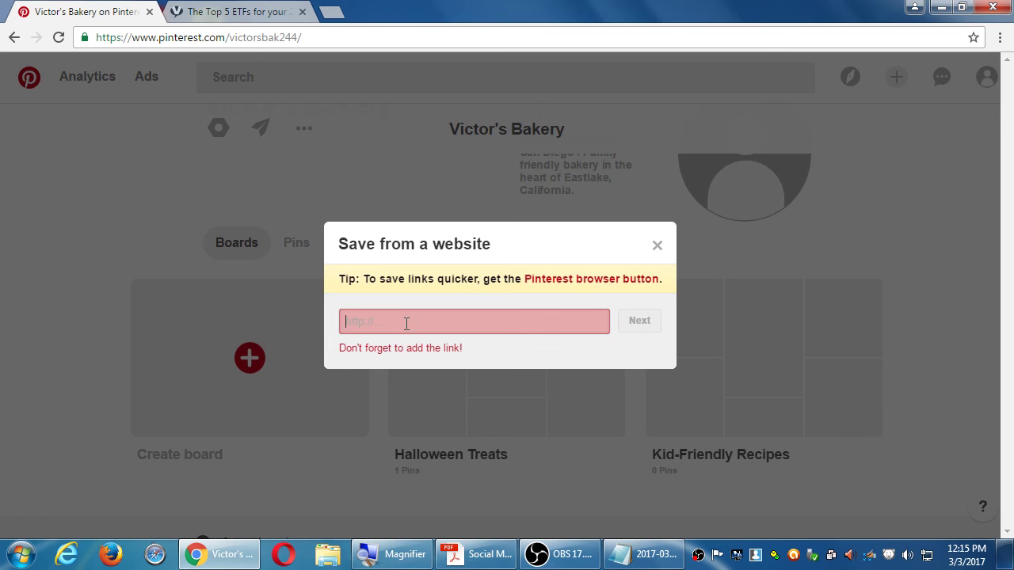
key(ctrl+v)
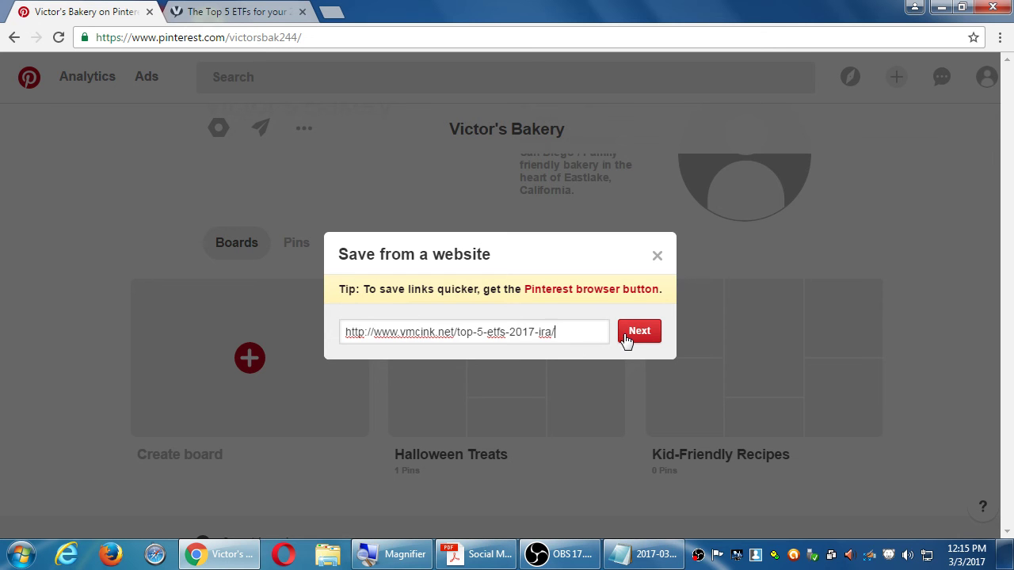
click(625, 337)
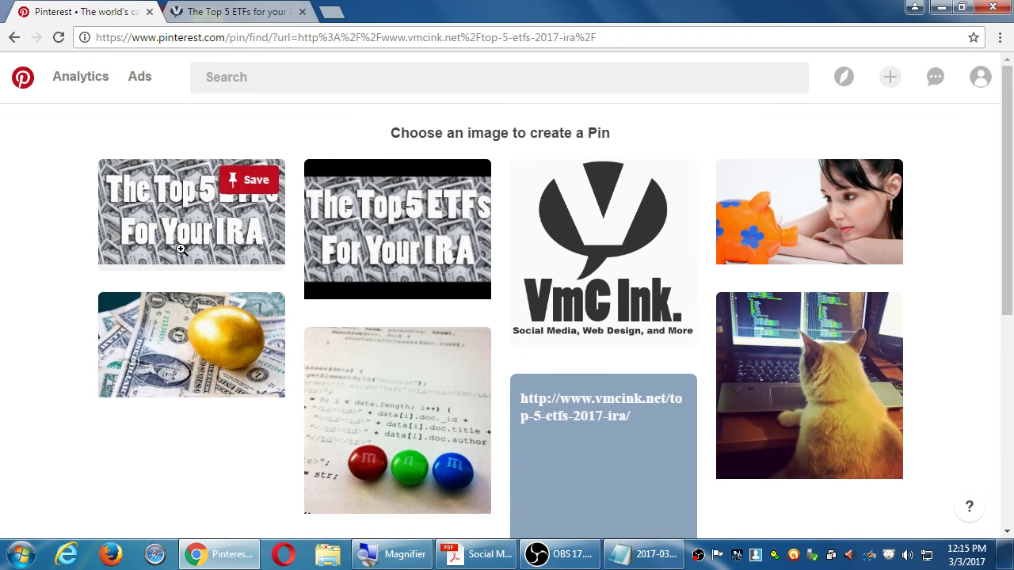
click(252, 13)
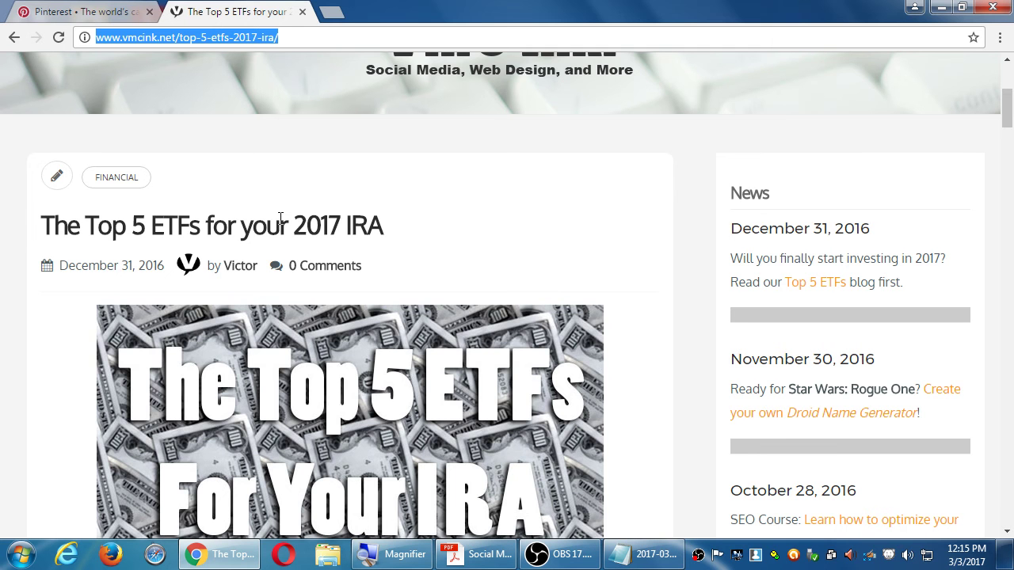
Step: Scroll through the ETF article, then return to Pinterest's Choose an image grid
scroll(308, 273, up, 3)
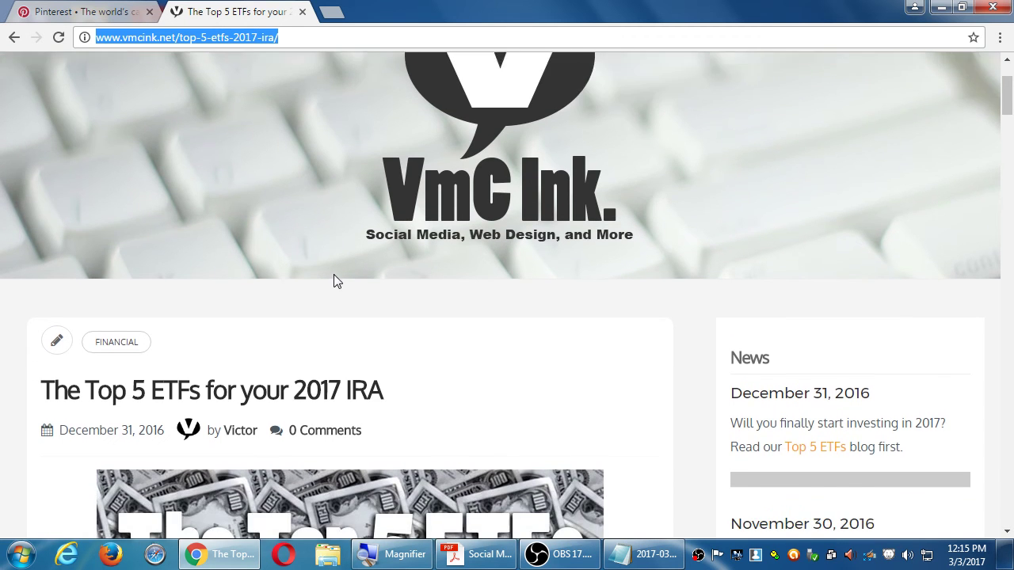
scroll(334, 274, down, 1)
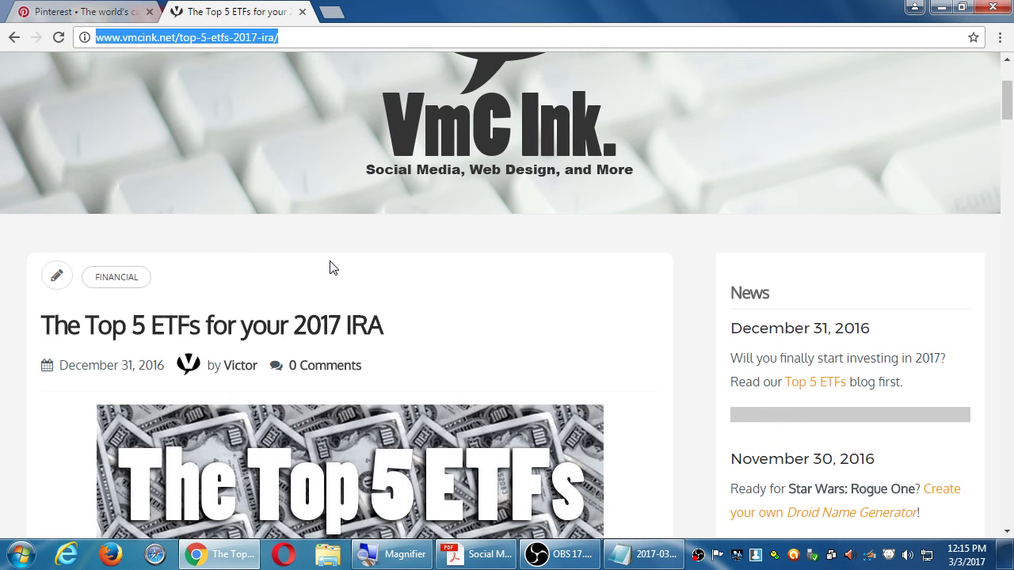
scroll(325, 300, down, 1)
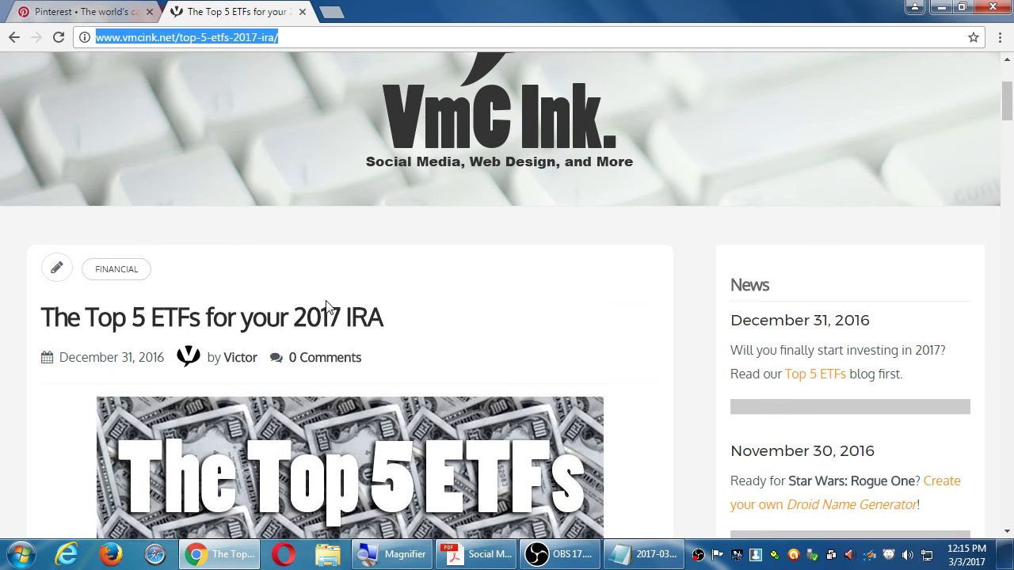
scroll(332, 303, down, 1)
scroll(526, 301, down, 2)
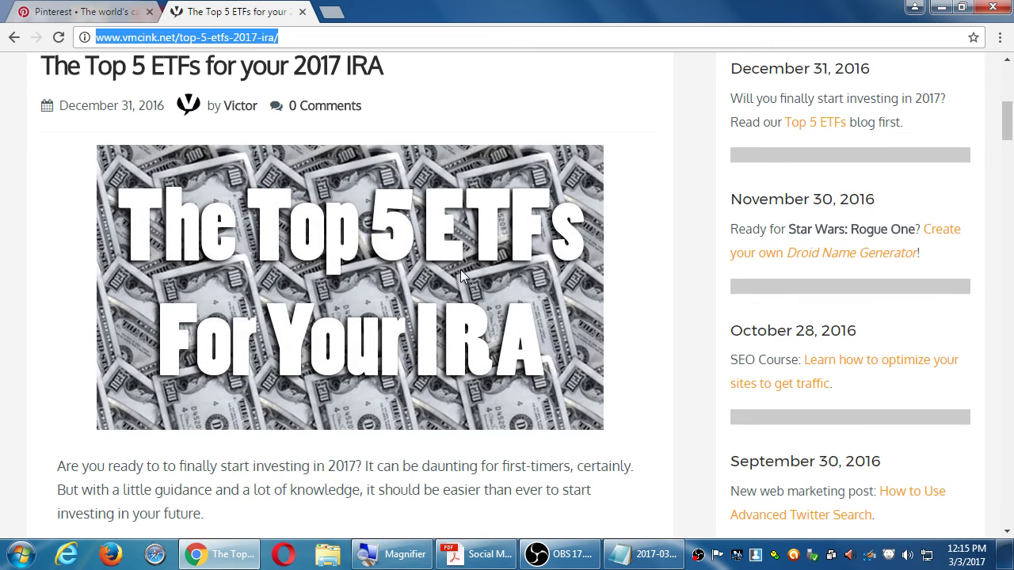
scroll(460, 271, down, 3)
scroll(463, 274, down, 5)
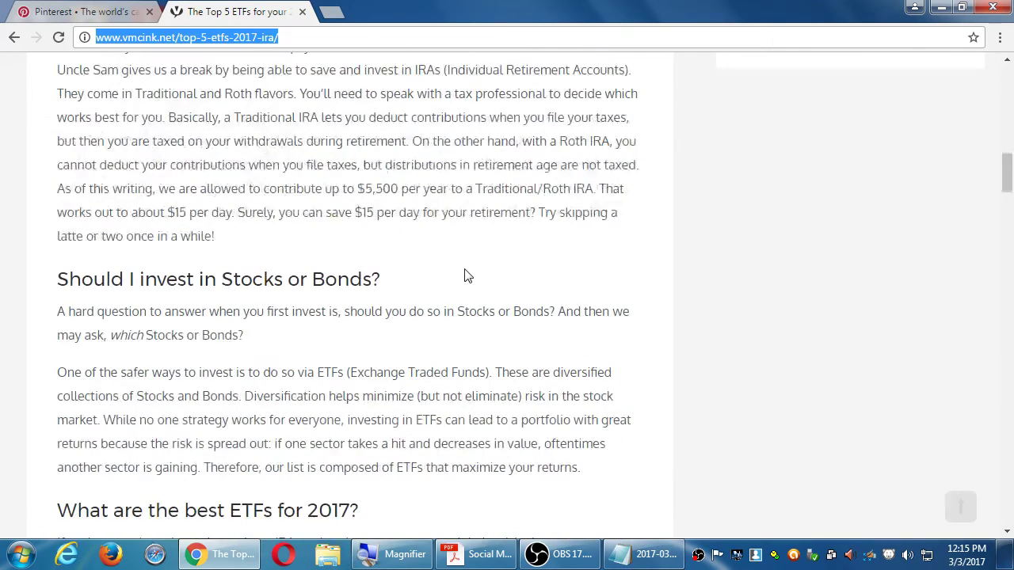
scroll(465, 274, up, 12)
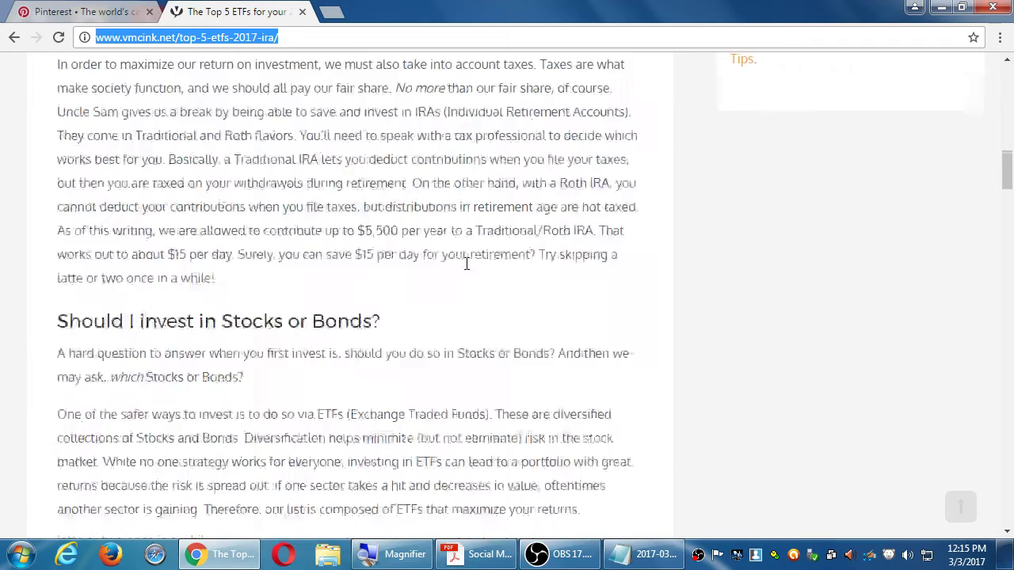
scroll(485, 275, down, 2)
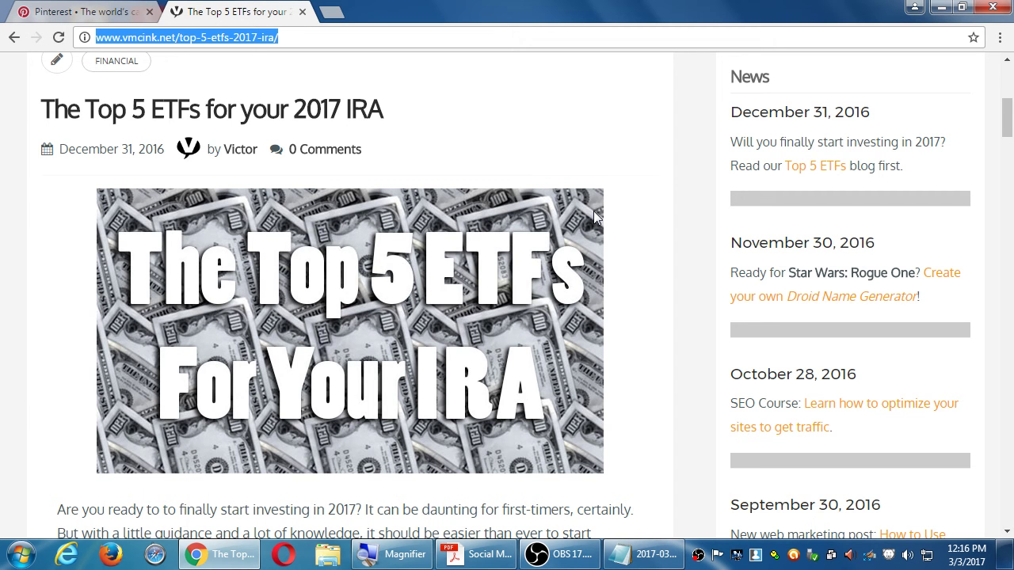
key(ctrl+1)
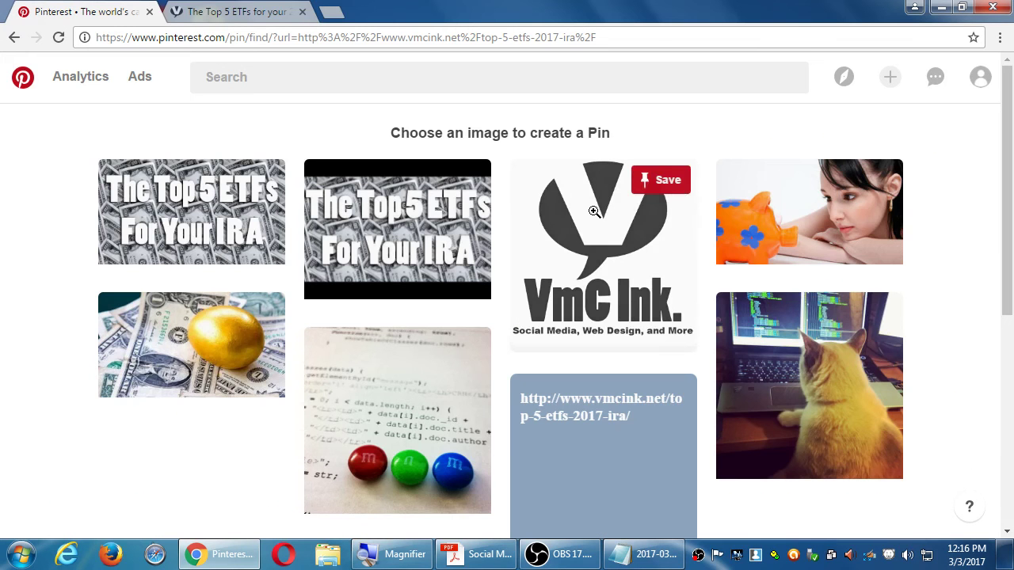
Step: Pick the first 'The Top 5 ETFs For Your IRA' image to pin
mouse_move(232, 229)
mouse_move(350, 215)
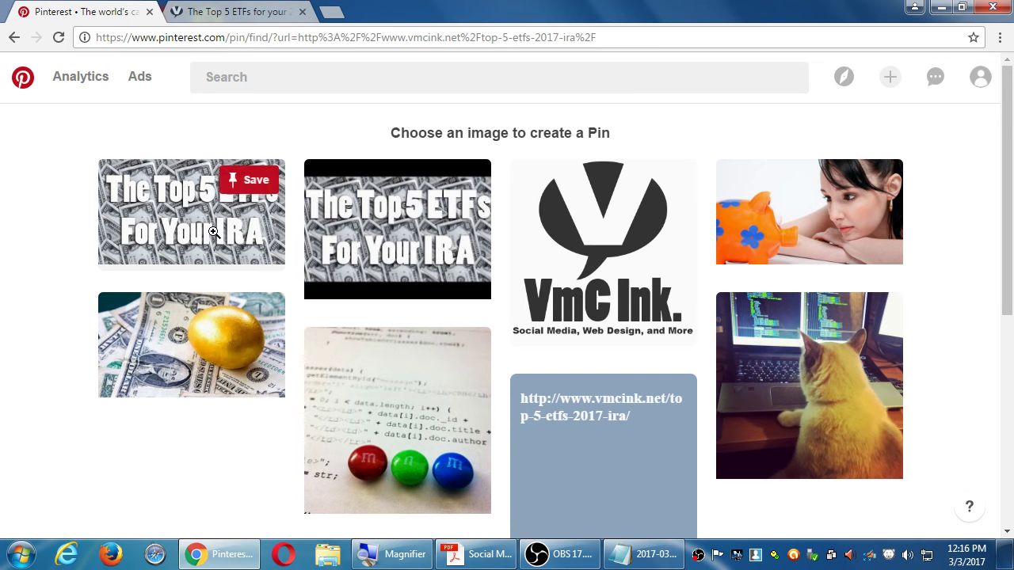
scroll(333, 235, down, 5)
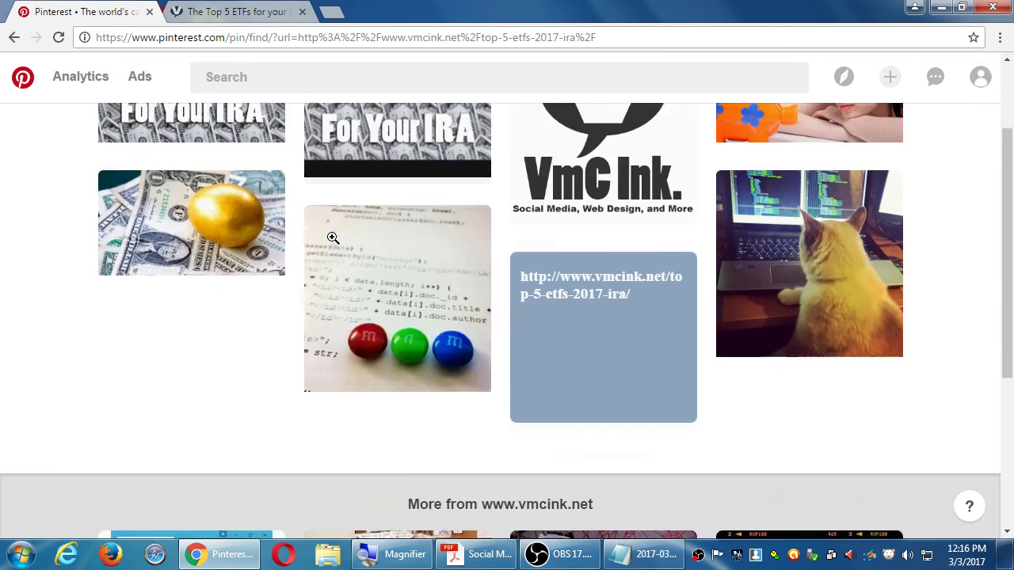
scroll(332, 237, up, 5)
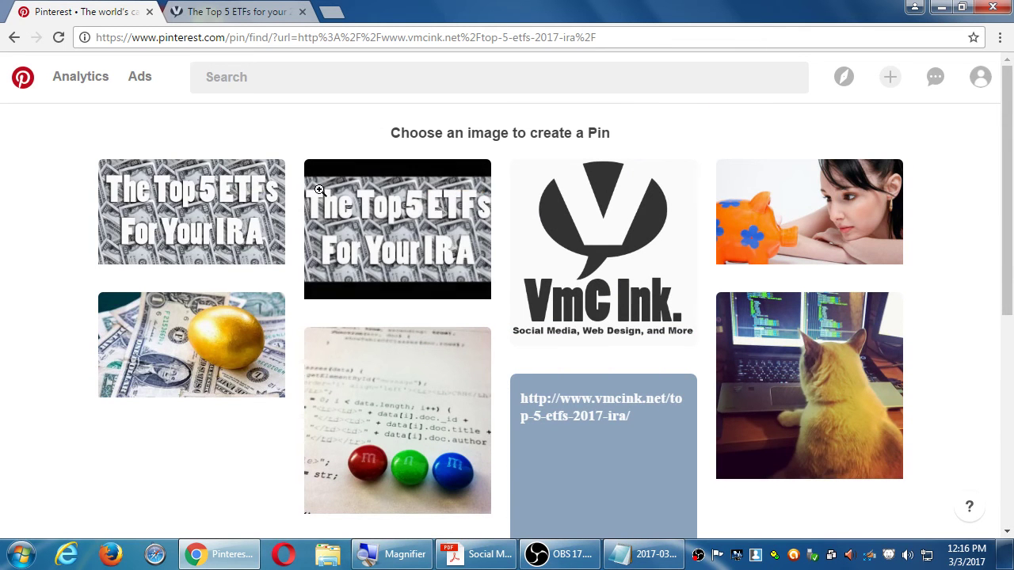
mouse_move(158, 227)
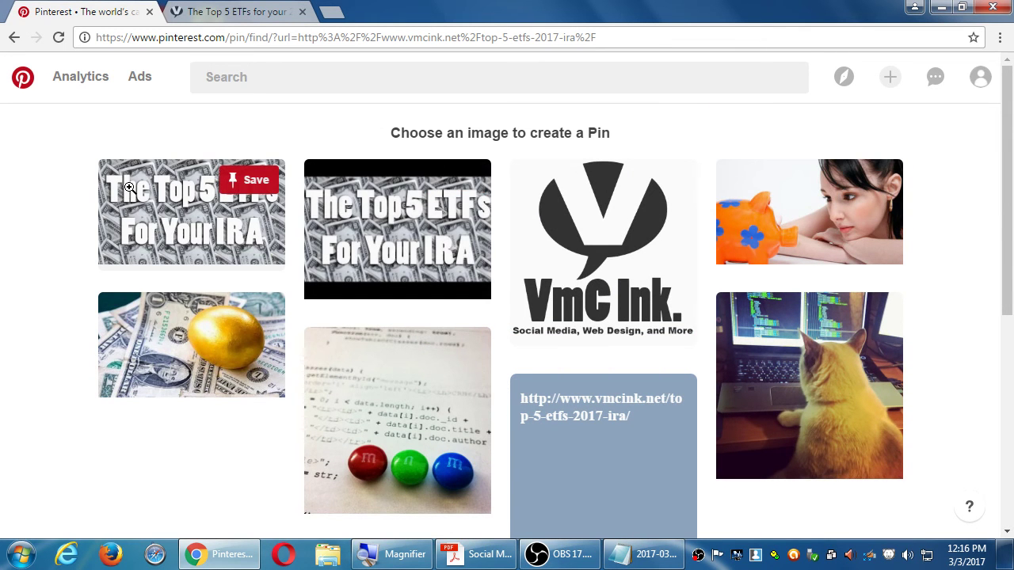
click(186, 210)
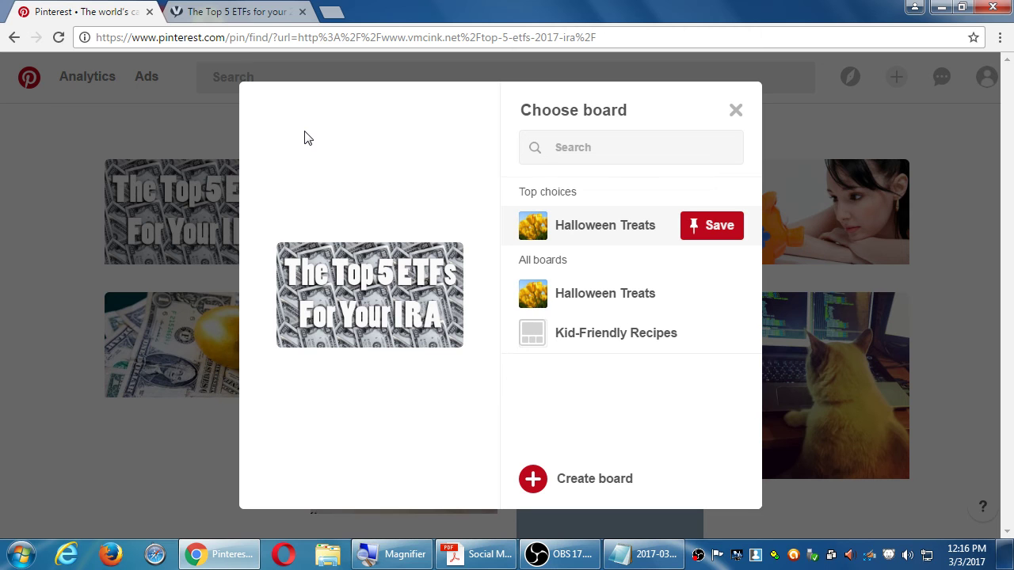
Step: Create a public board named 'Real World Financial Advice' and save the ETF pin to it
click(534, 483)
text(Fi)
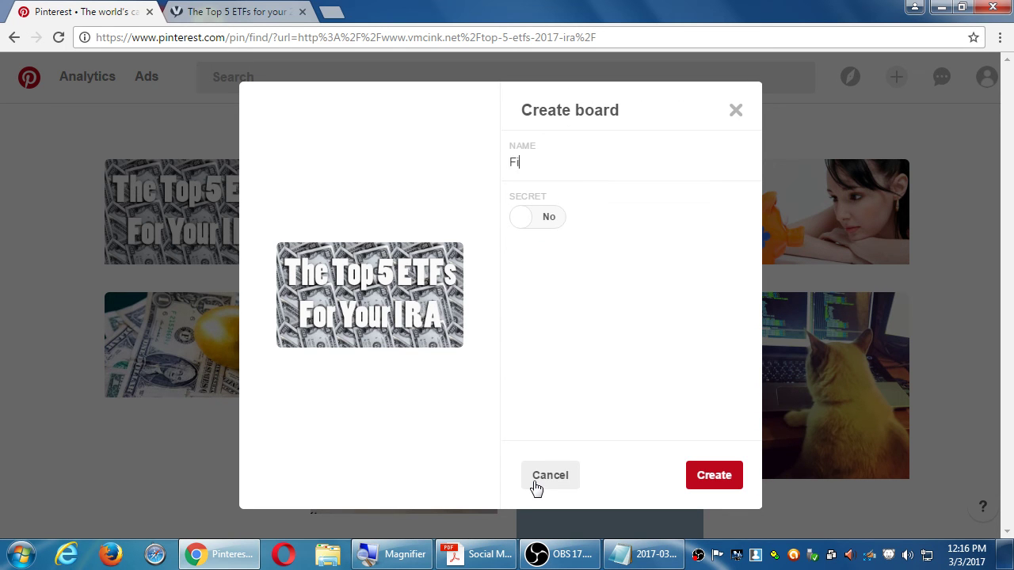
text(nancial Advice)
key(Home)
text(Real World)
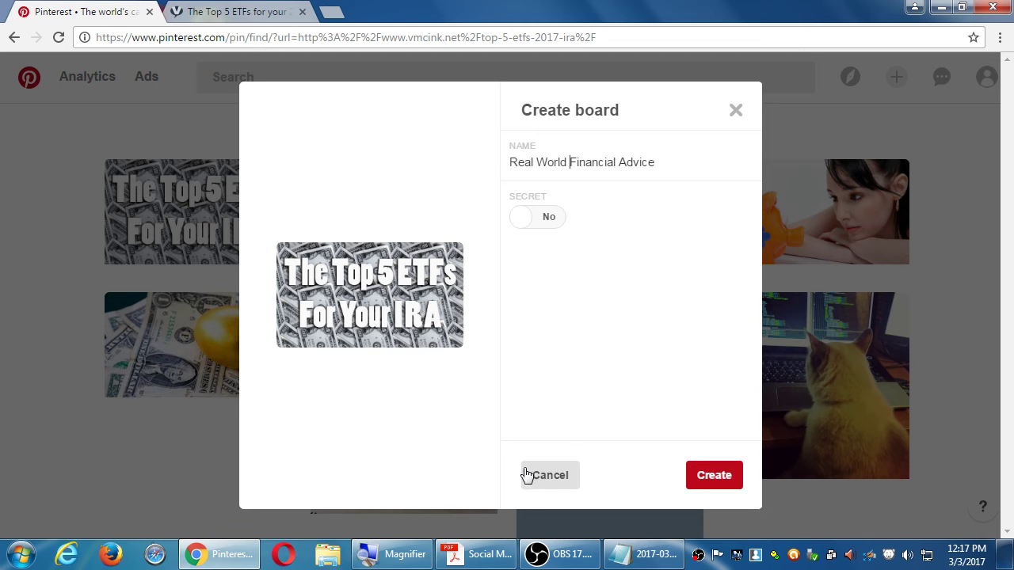
click(709, 476)
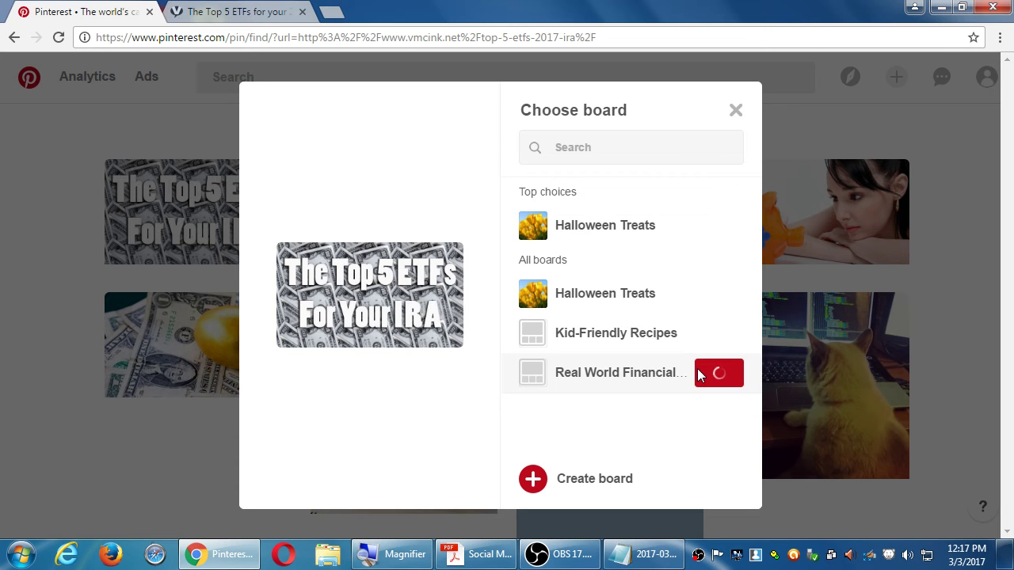
Step: Leave the stalled Pinterest save and switch to the vmcink.net article tab
key(ctrl+a)
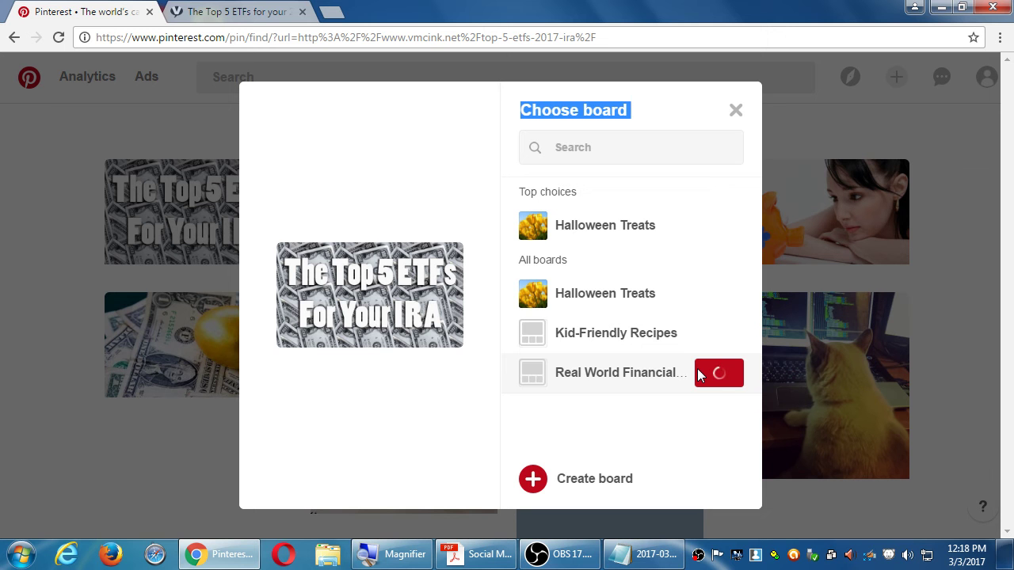
key(ctrl+Tab)
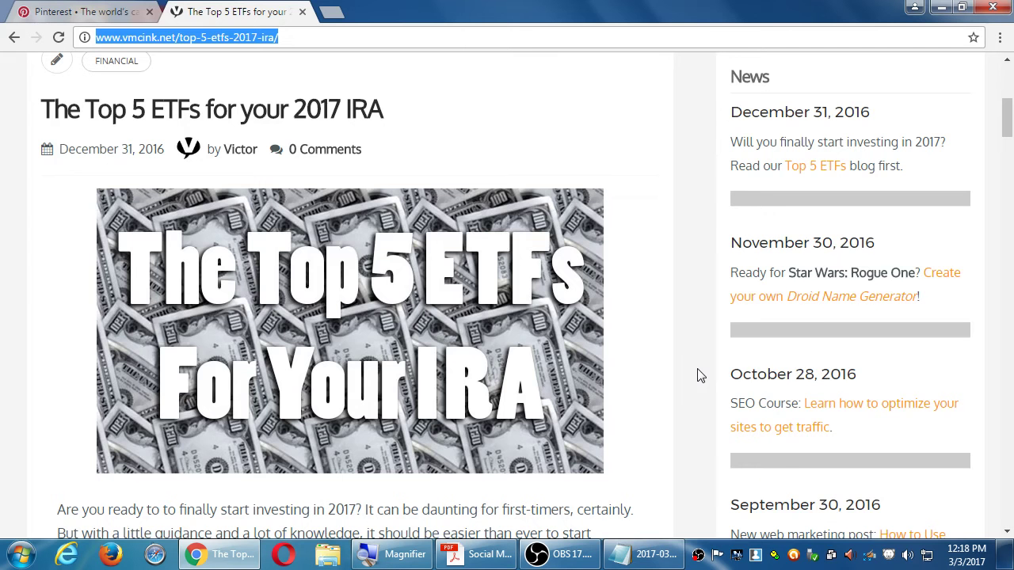
Step: Share the ETF article to Pinterest through the Share section's More option
click(686, 257)
scroll(690, 250, up, 4)
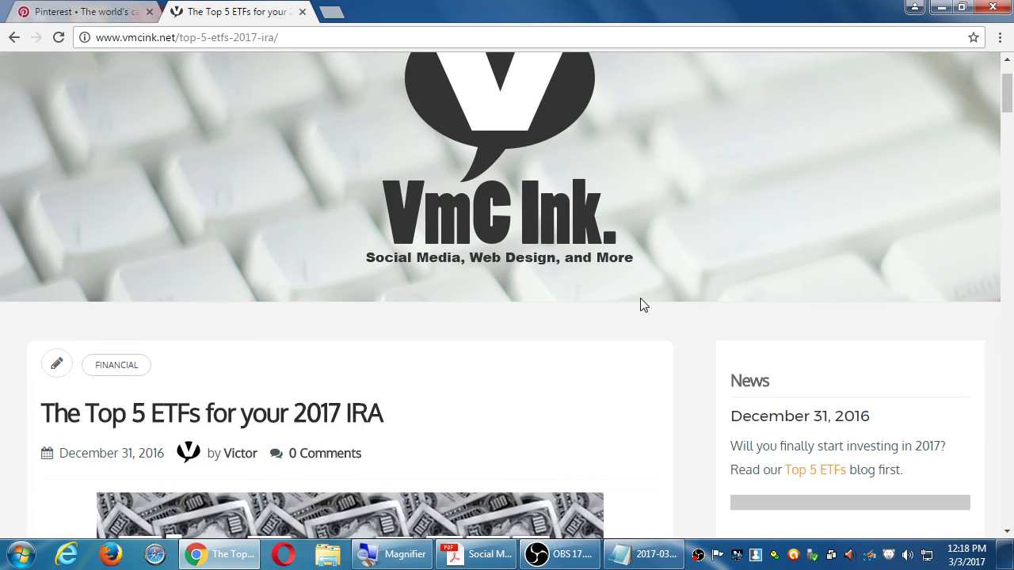
scroll(645, 301, down, 7)
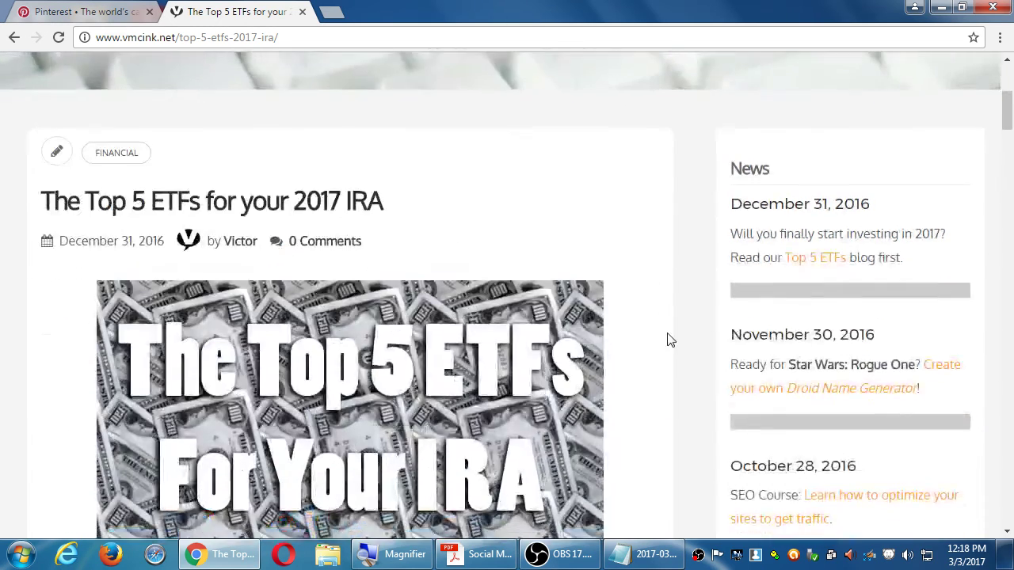
scroll(668, 333, down, 20)
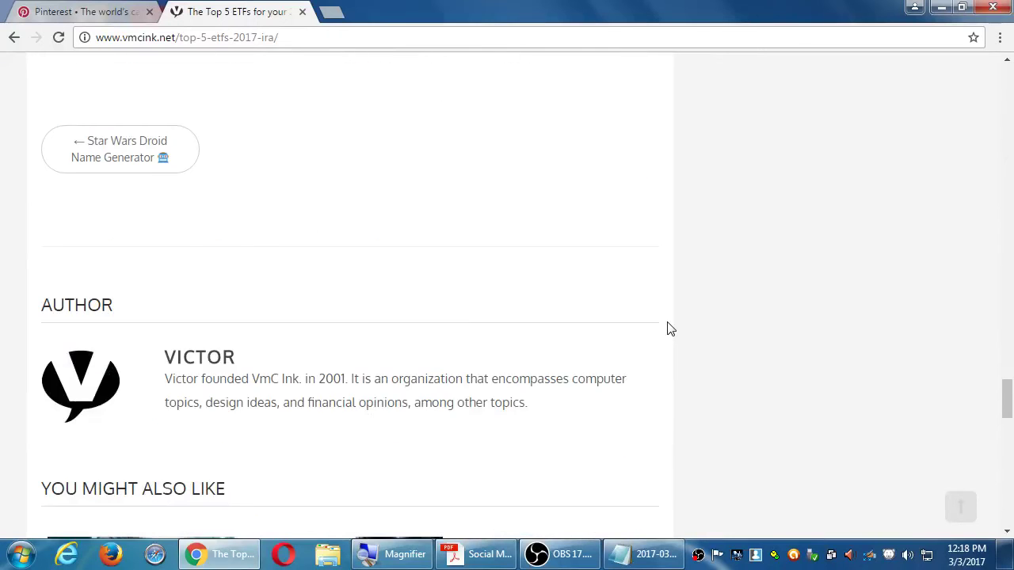
scroll(668, 328, up, 5)
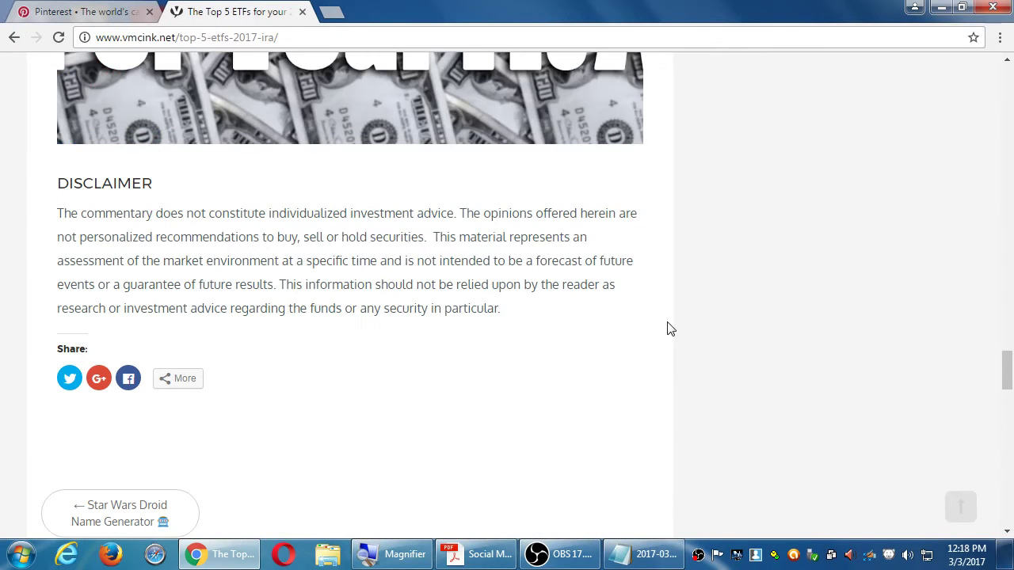
click(180, 384)
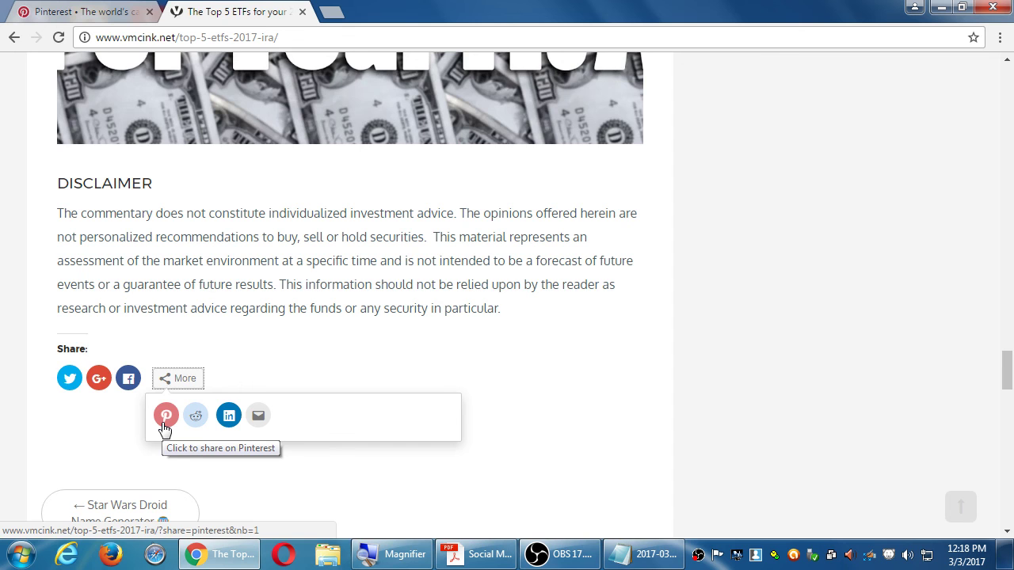
click(166, 417)
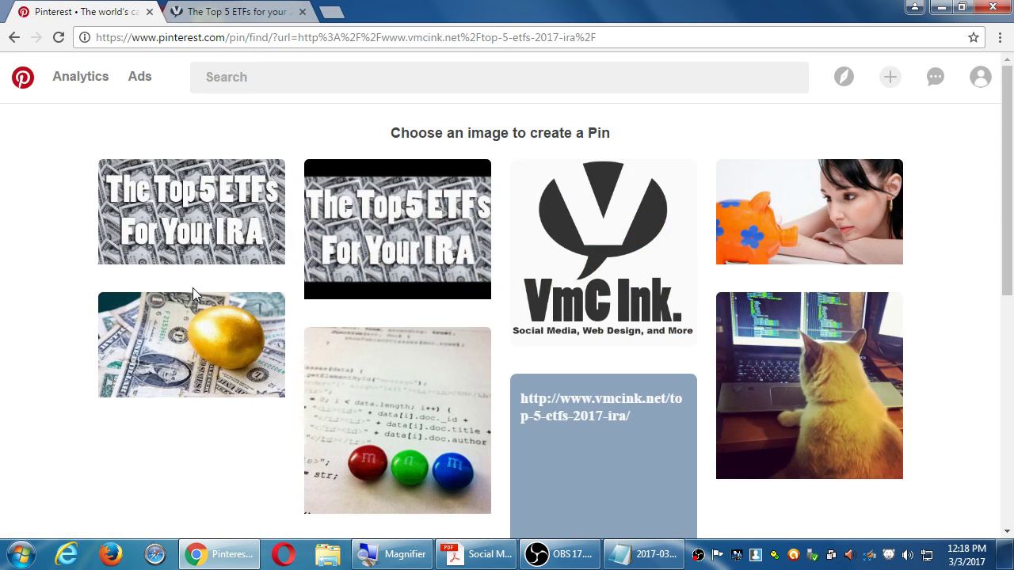
Step: Check the first ETF image's board list, close it, and open the Victor's Bakery profile
mouse_move(187, 213)
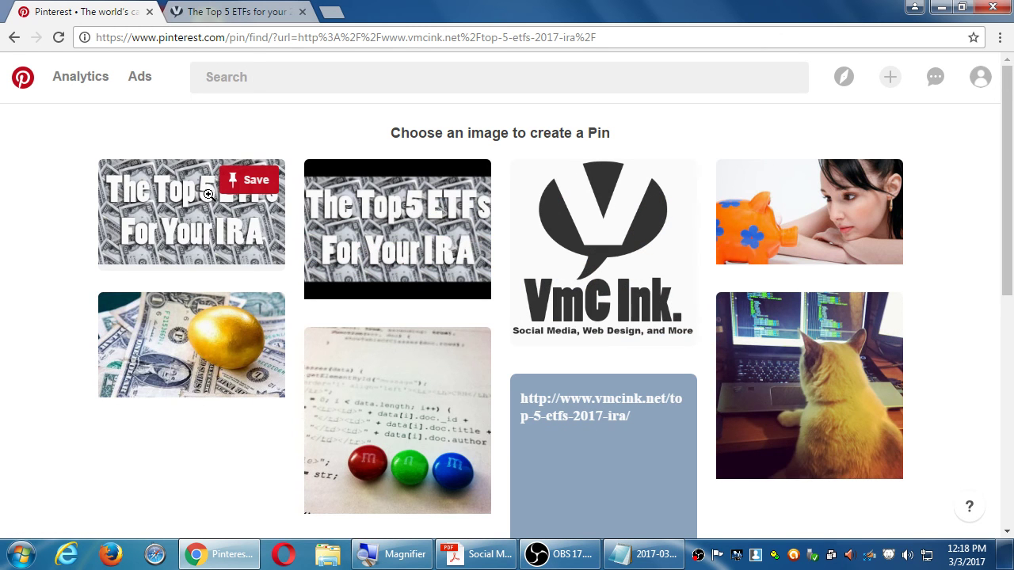
click(201, 202)
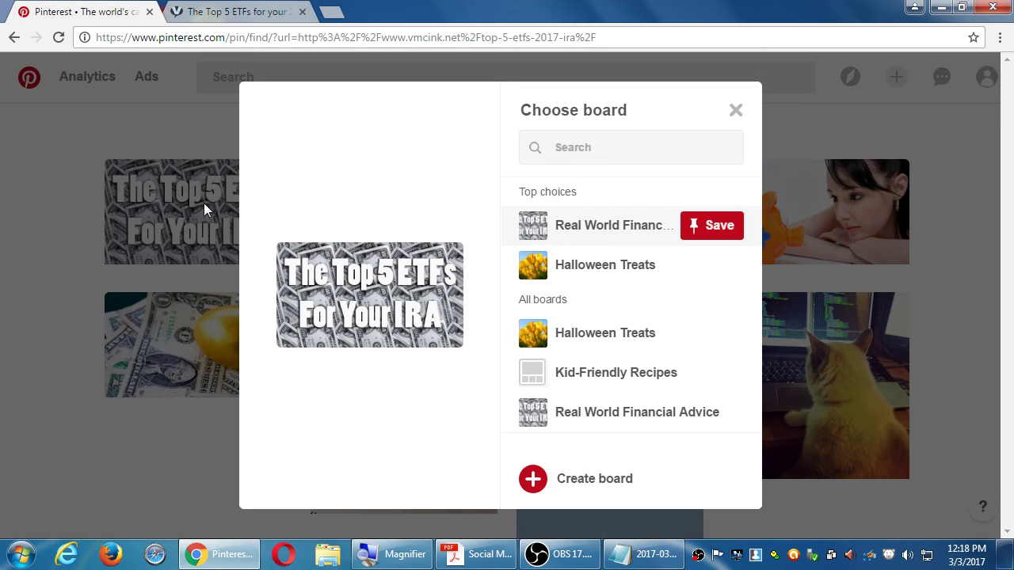
mouse_move(686, 404)
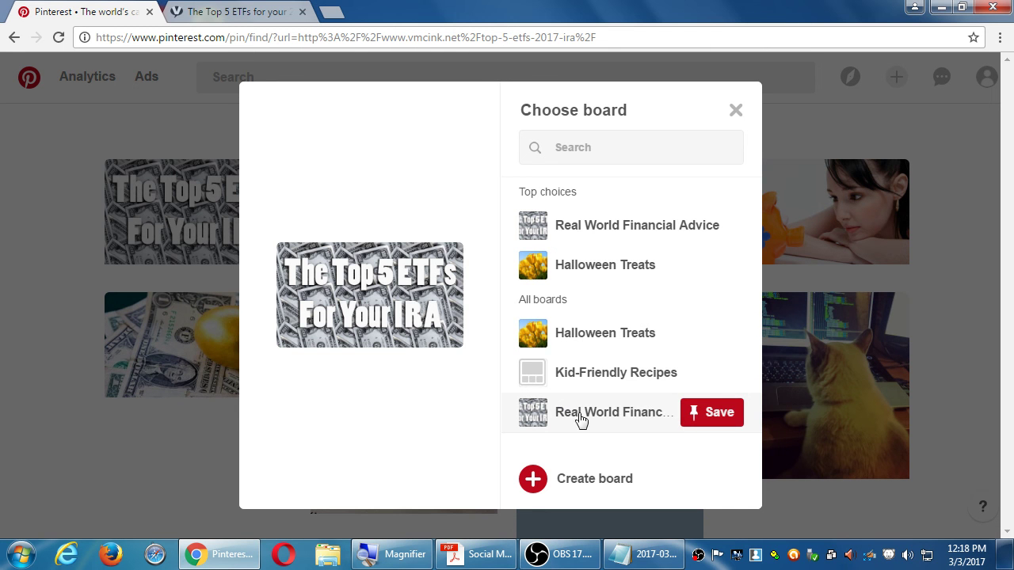
click(736, 111)
click(982, 79)
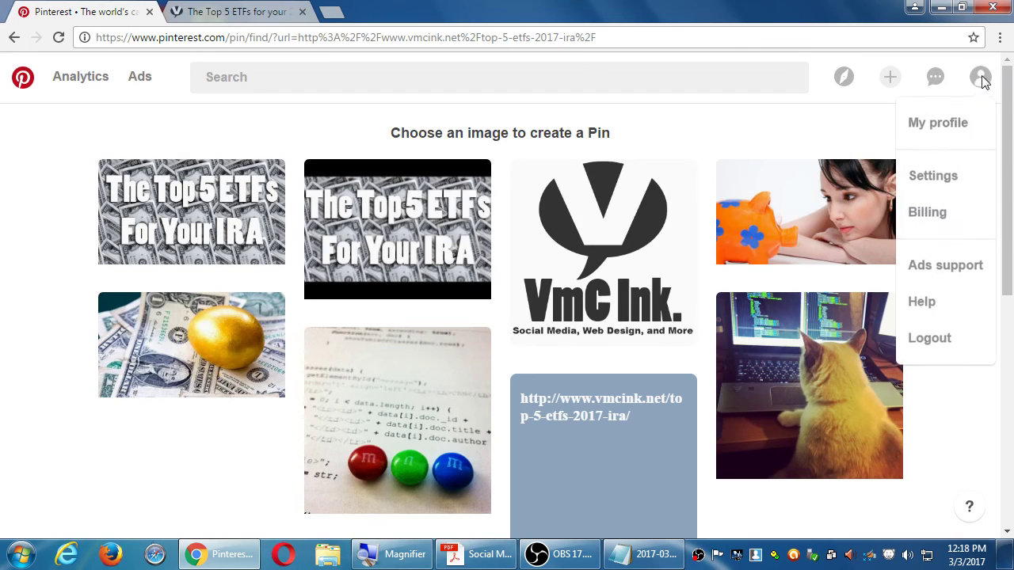
click(950, 121)
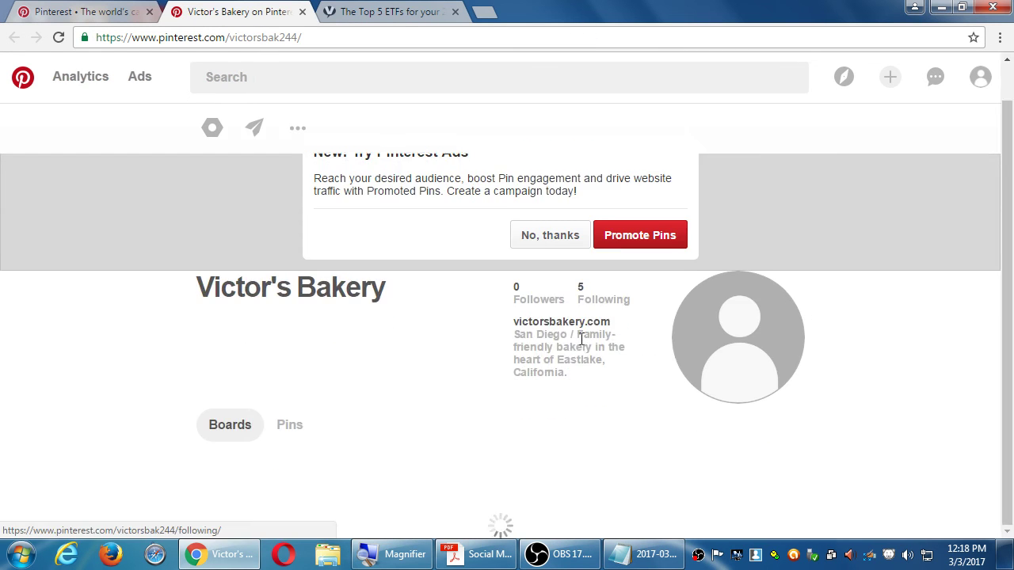
Step: Scroll the bakery profile to its board grid, briefly checking the image picker tab
scroll(579, 345, down, 5)
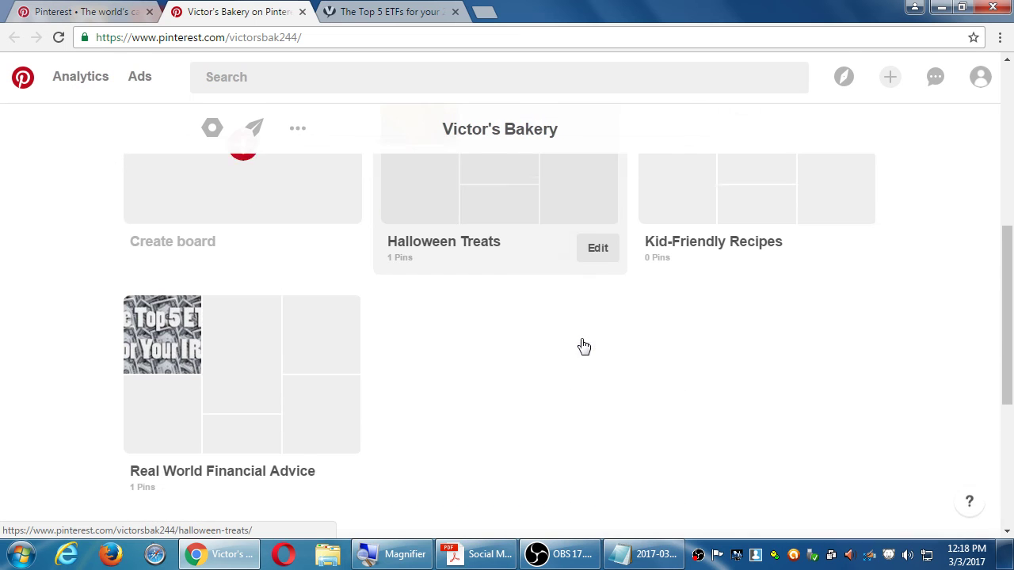
click(83, 11)
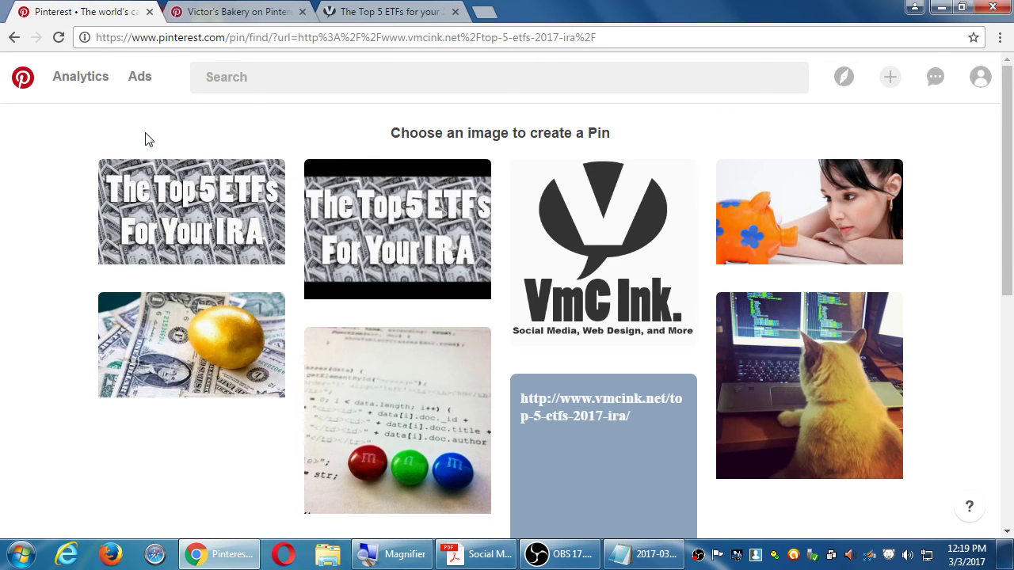
click(228, 17)
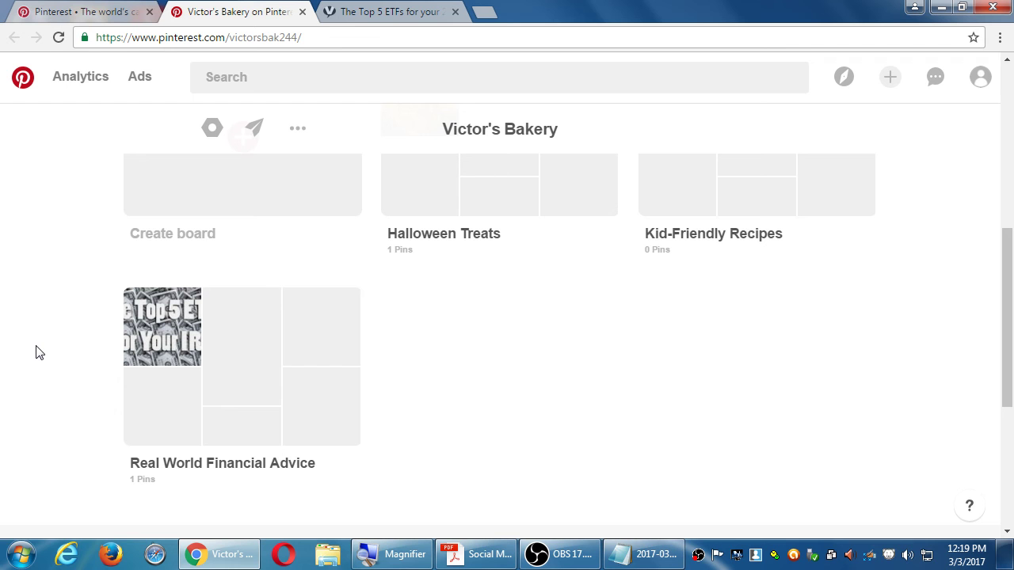
Step: Open the Real World Financial Advice board and dismiss the tried-it dialog on the ETF pin
click(237, 404)
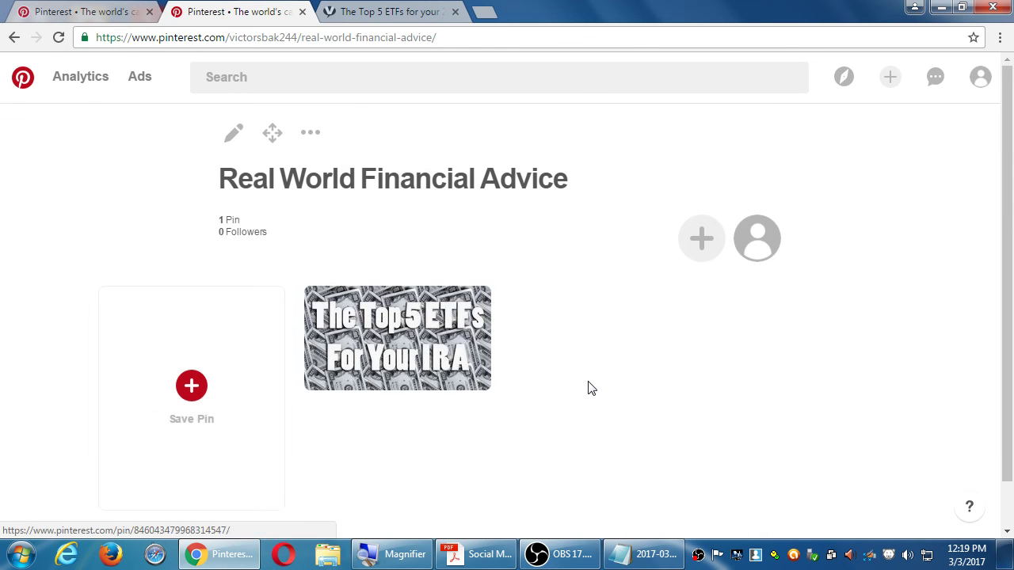
scroll(589, 389, down, 1)
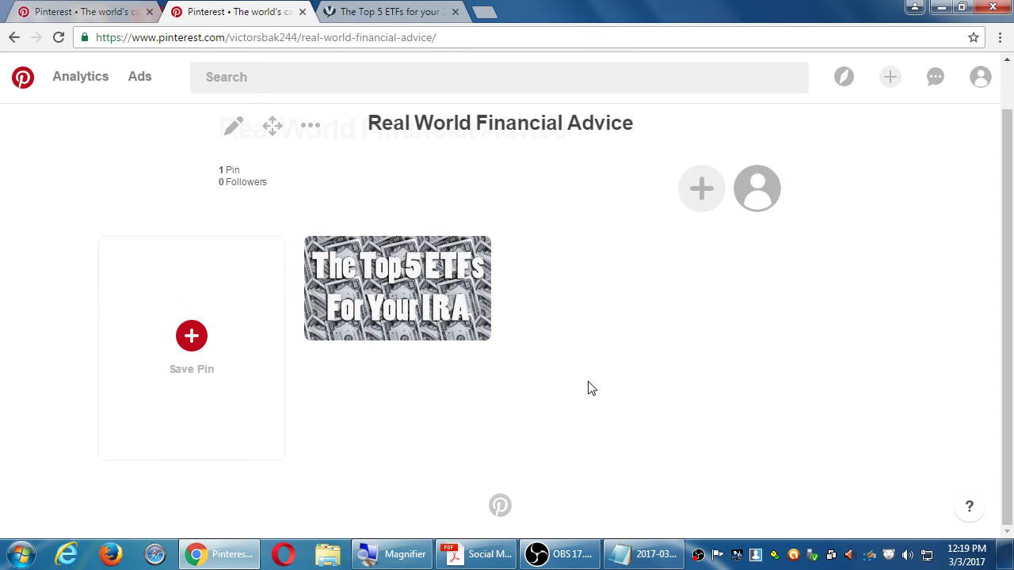
mouse_move(479, 304)
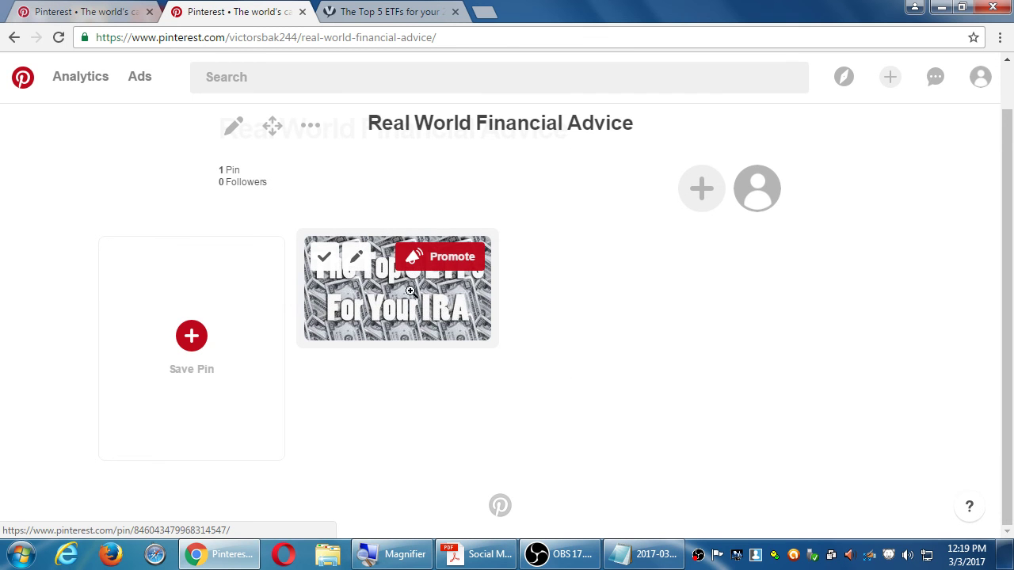
click(322, 258)
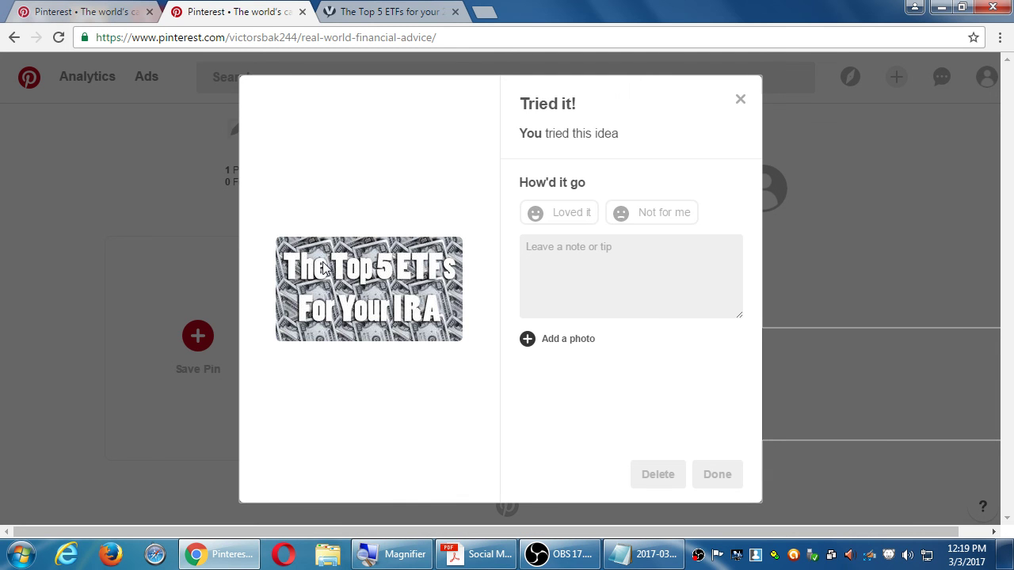
click(741, 101)
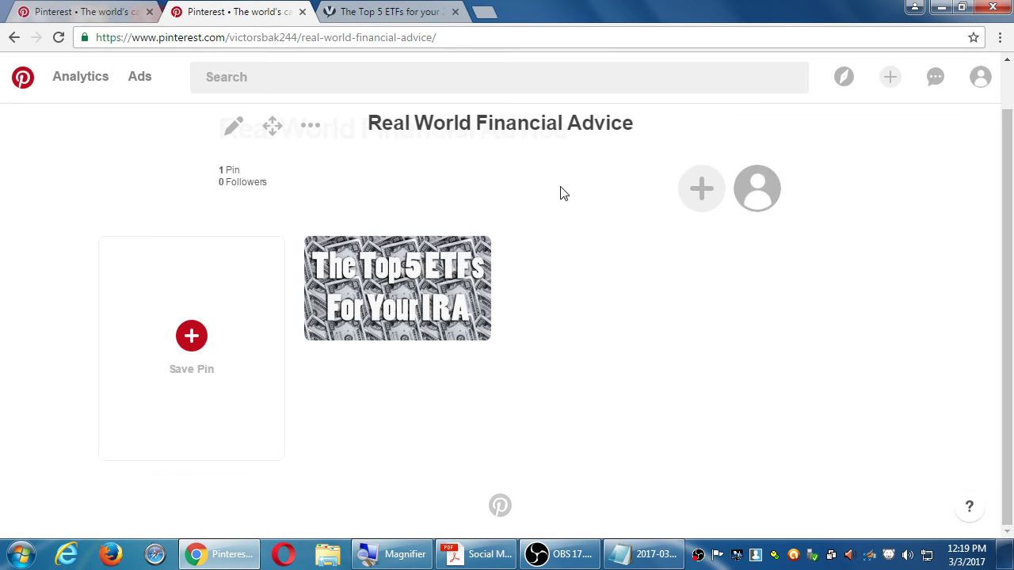
Step: Check the ETF pin's edit details, then return to Victor's Bakery profile
click(358, 259)
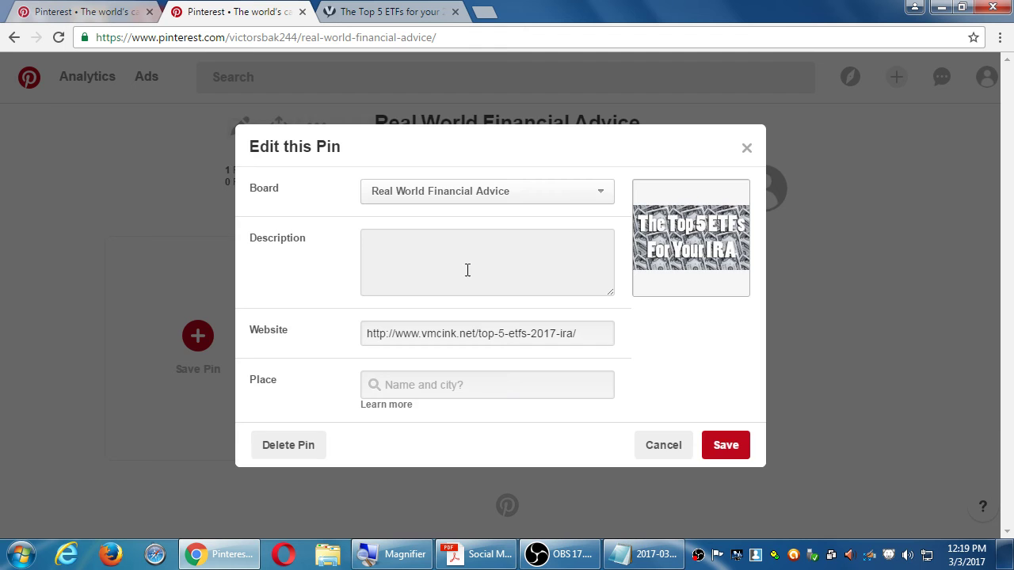
key(Escape)
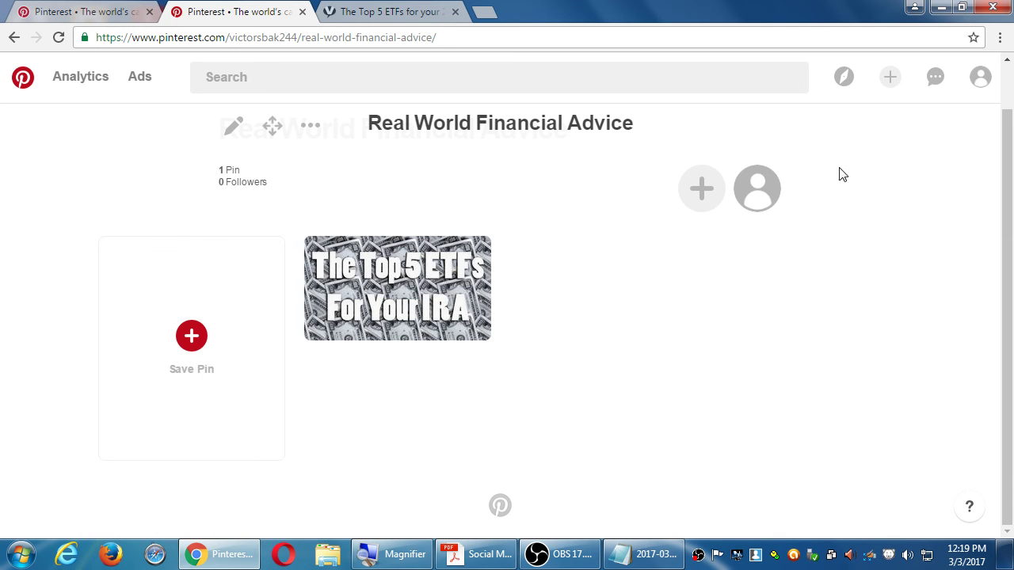
click(764, 197)
Step: Scroll the bakery profile, then go to the Top 5 ETFs article tab and scroll to its top
scroll(866, 356, up, 4)
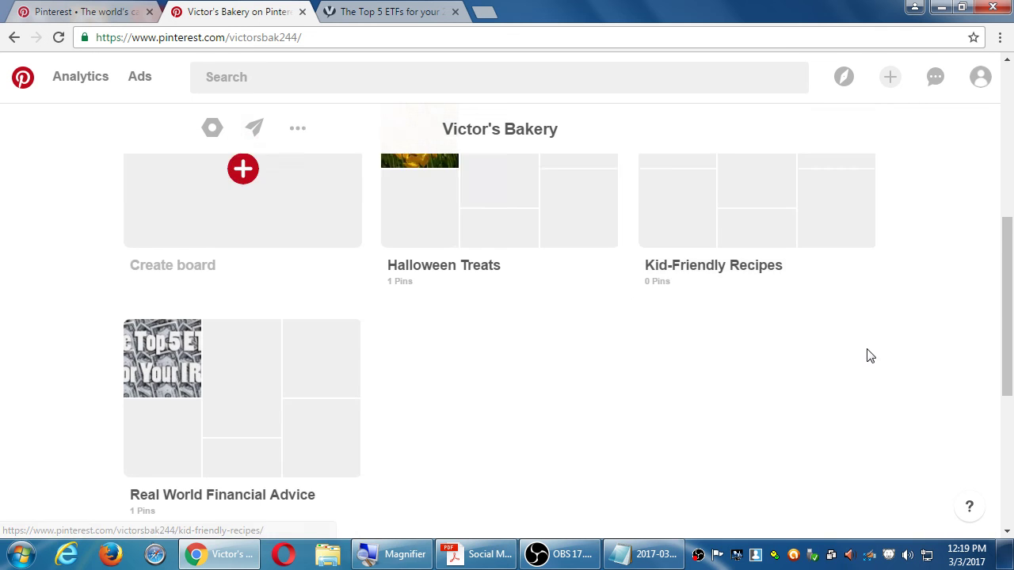
scroll(871, 334, down, 1)
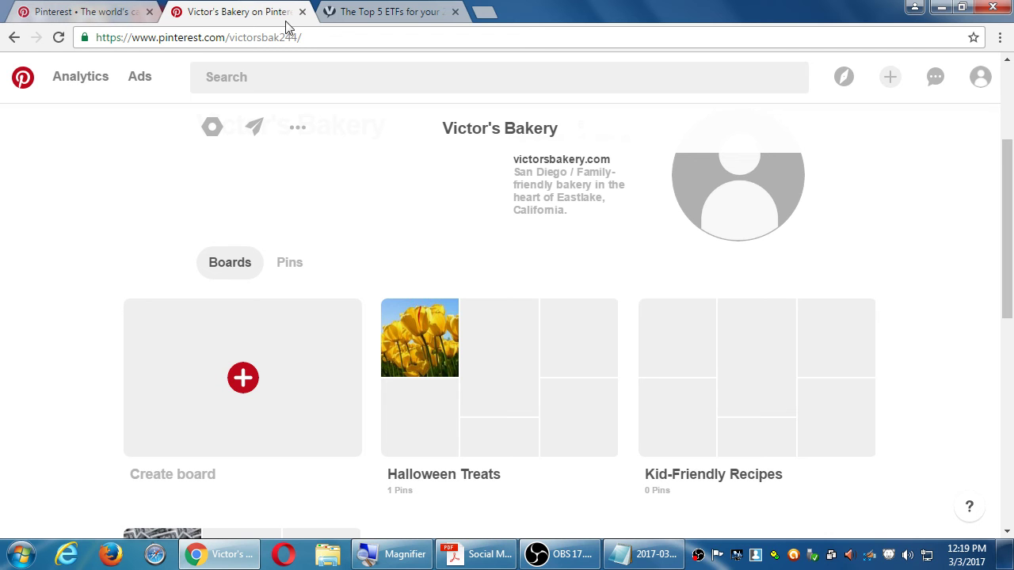
click(367, 12)
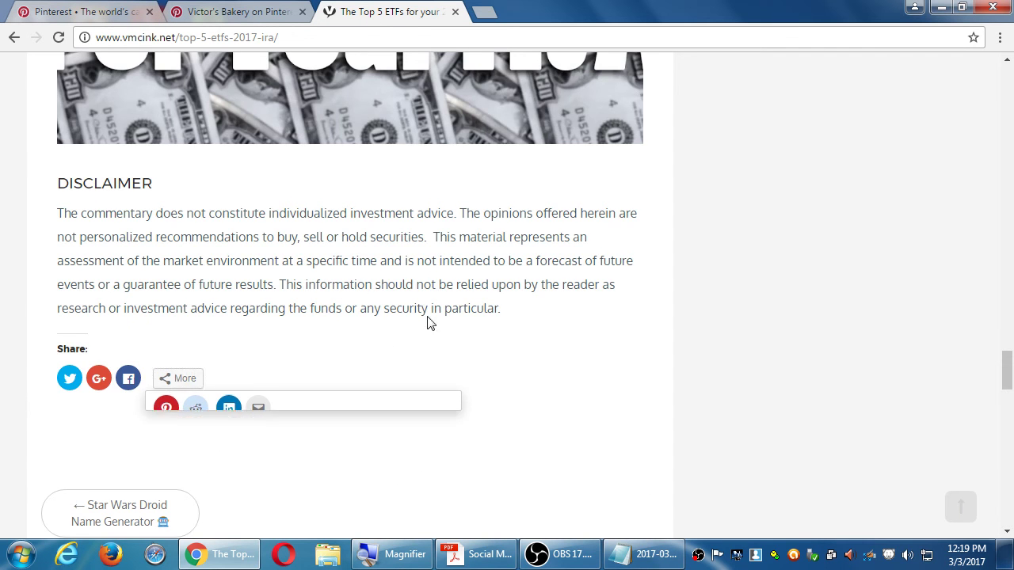
scroll(428, 321, up, 3)
scroll(535, 277, up, 3)
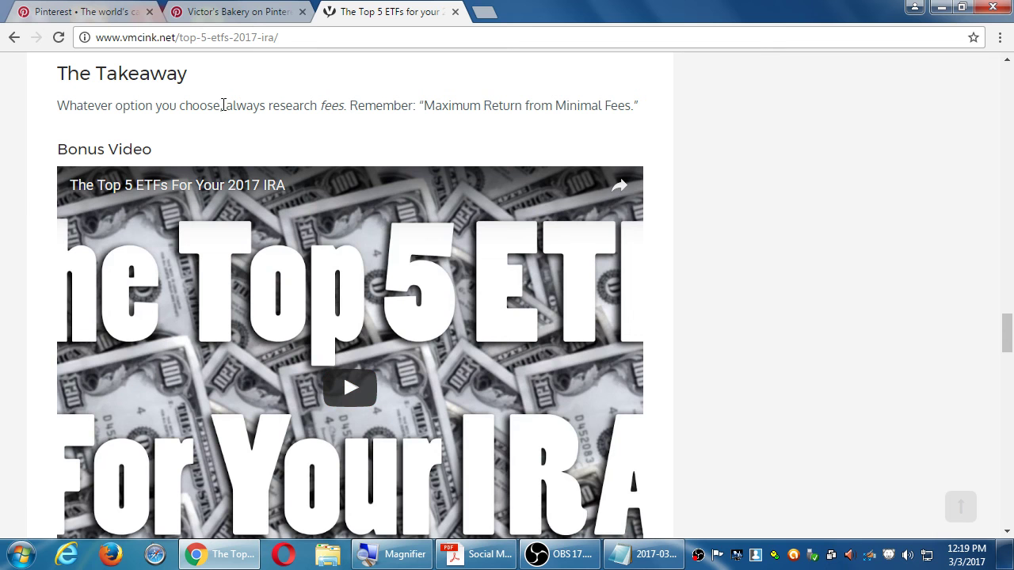
Step: Close the extra Pinterest home tab and open Real World Financial Advice from the bakery profile
click(148, 12)
click(110, 15)
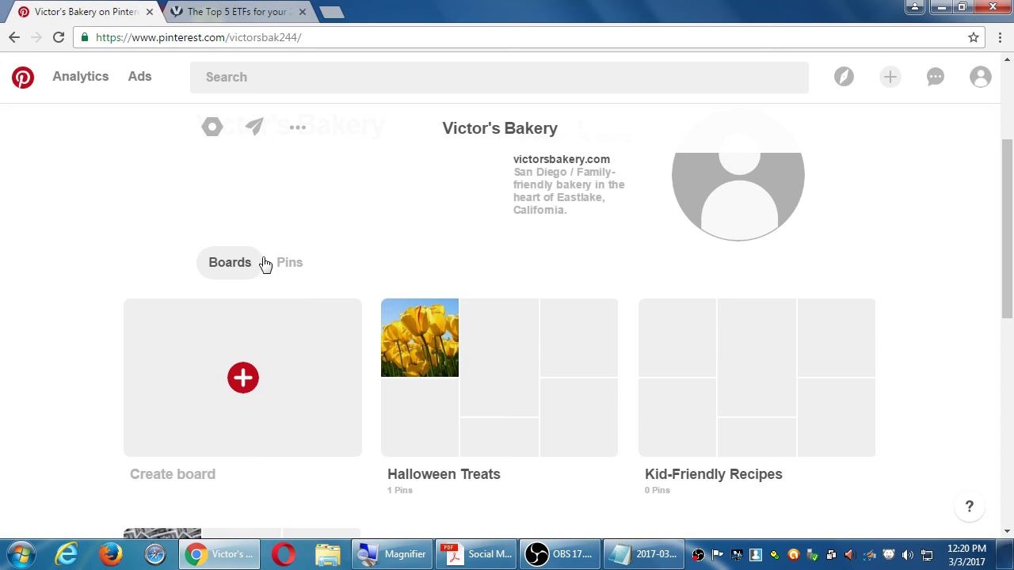
scroll(356, 240, down, 2)
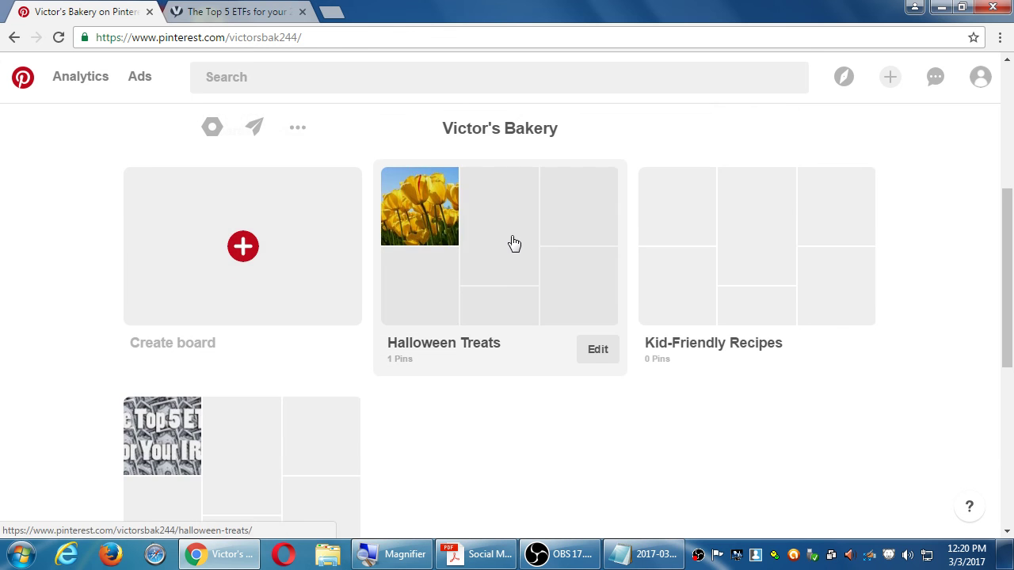
click(292, 484)
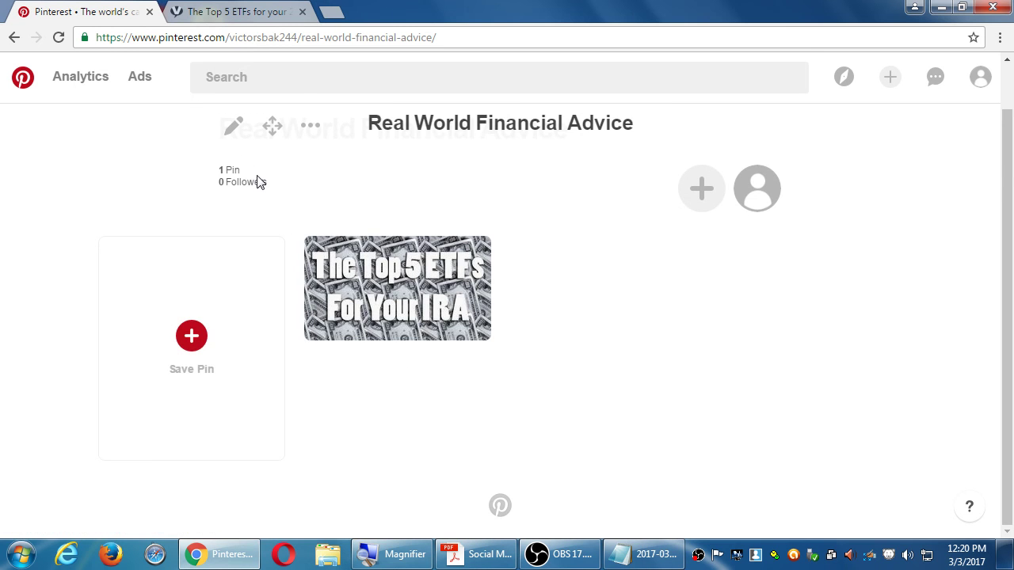
click(233, 127)
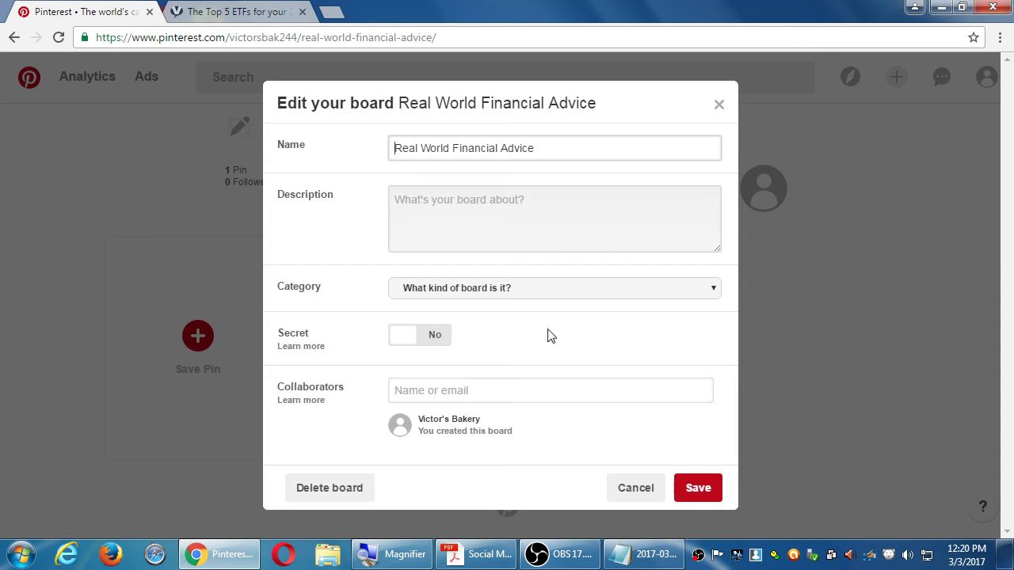
key(Escape)
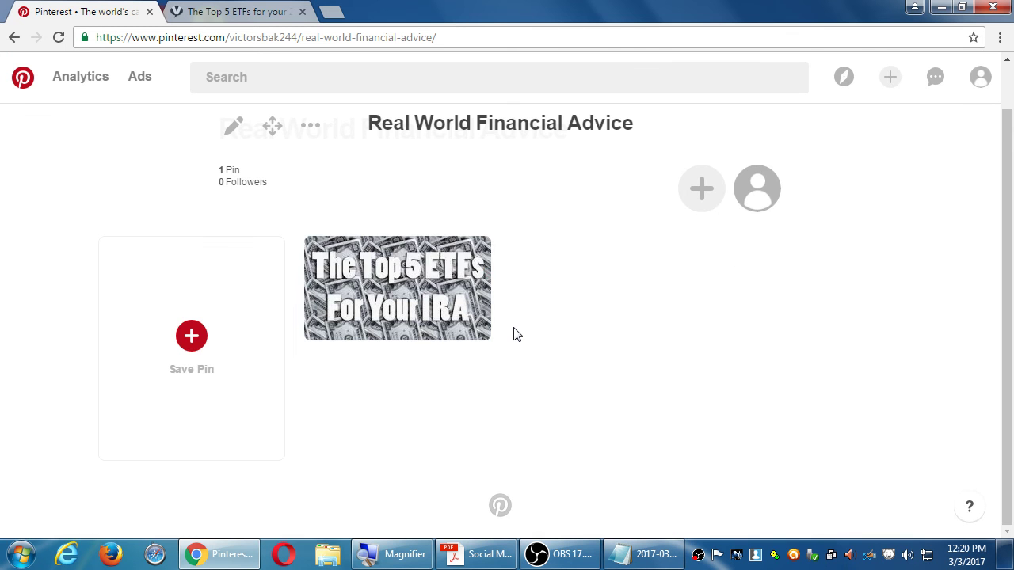
mouse_move(377, 283)
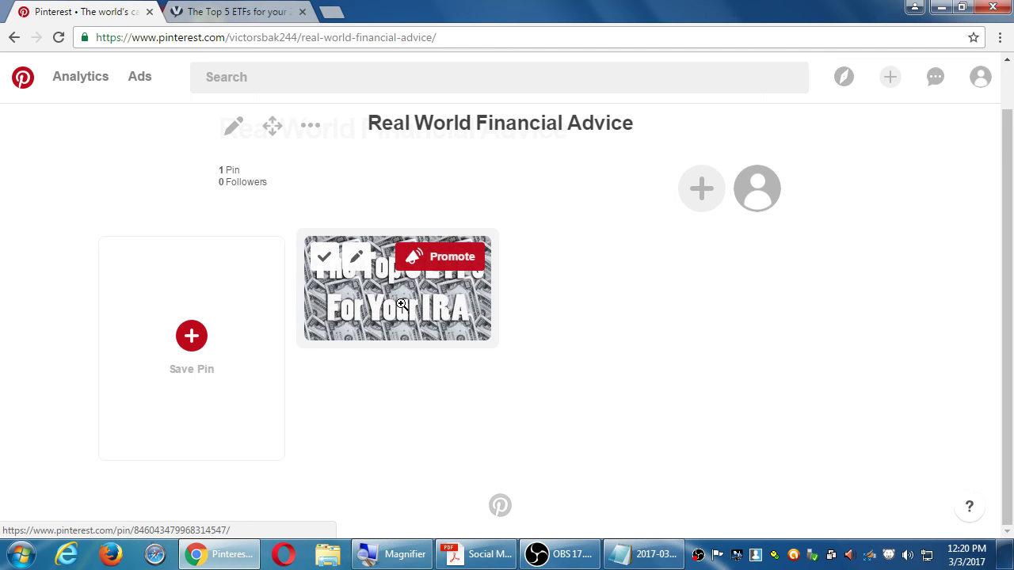
click(357, 258)
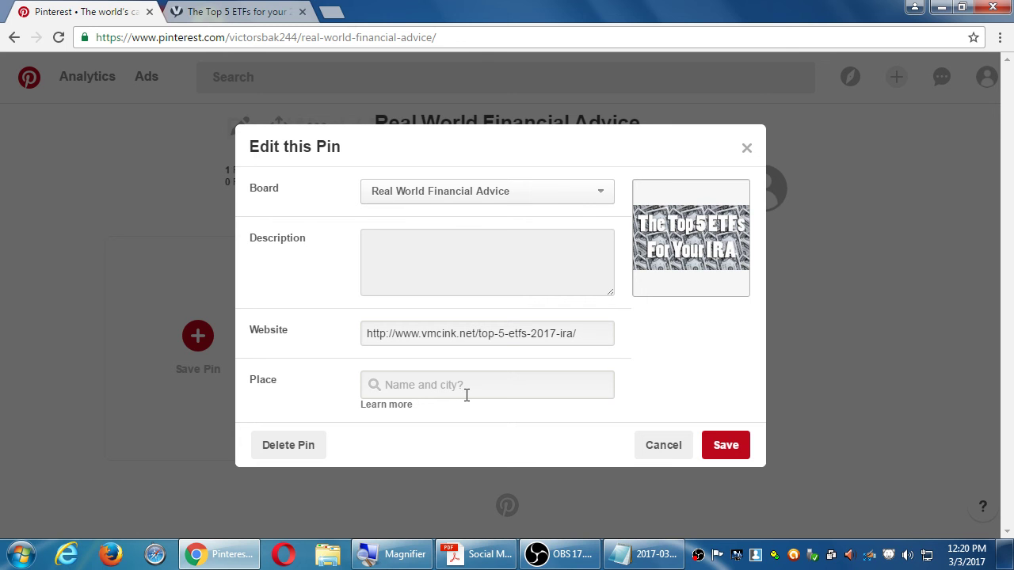
key(Escape)
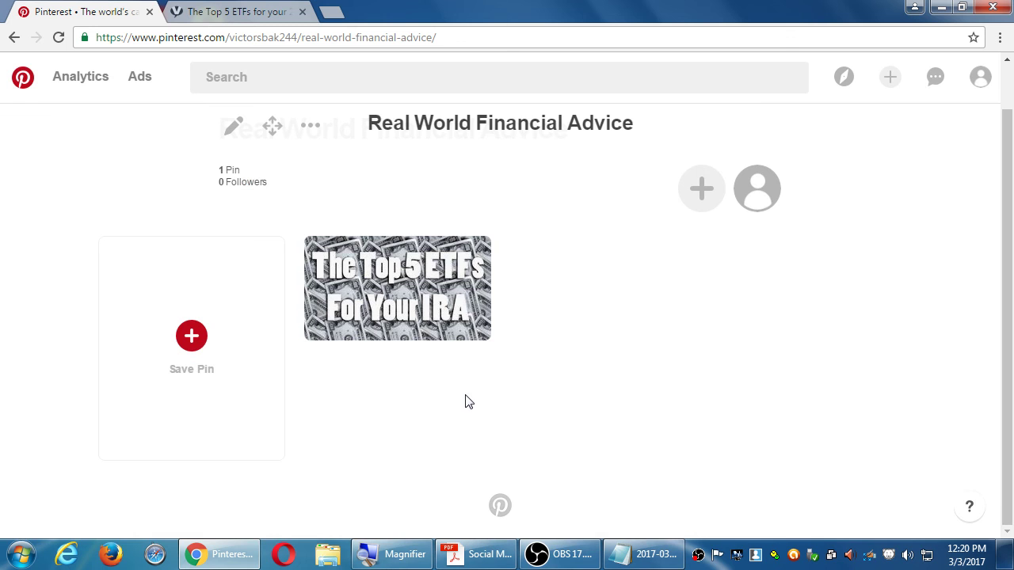
click(756, 190)
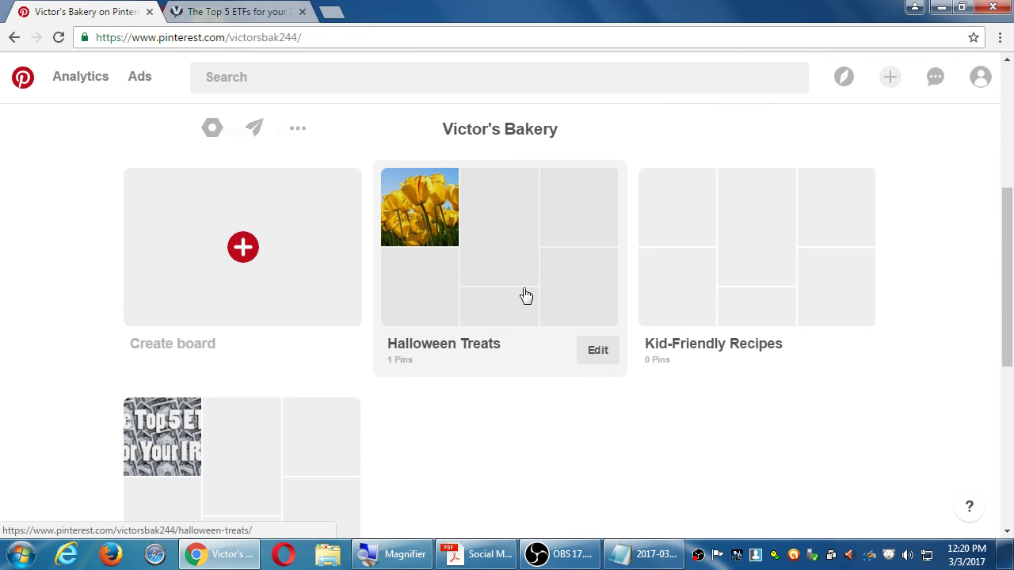
Step: Edit the tulip pin on Halloween Treats and load the Place help page in a new tab
click(476, 231)
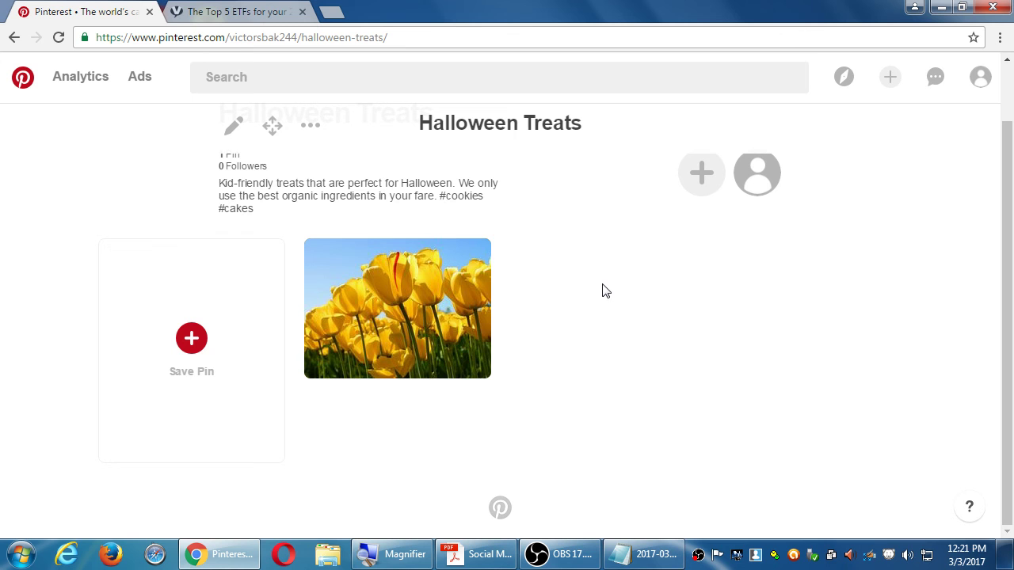
mouse_move(414, 297)
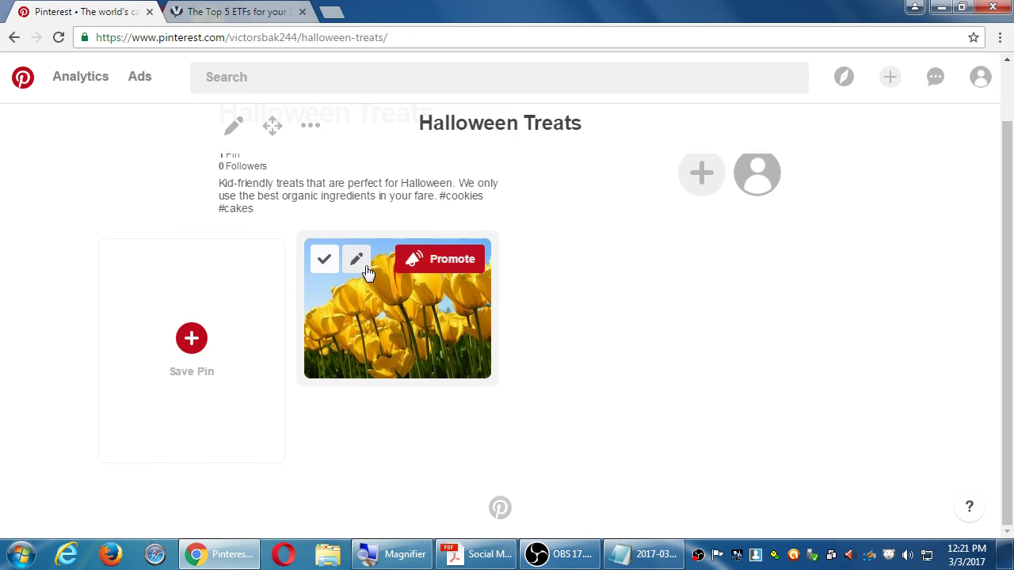
click(357, 261)
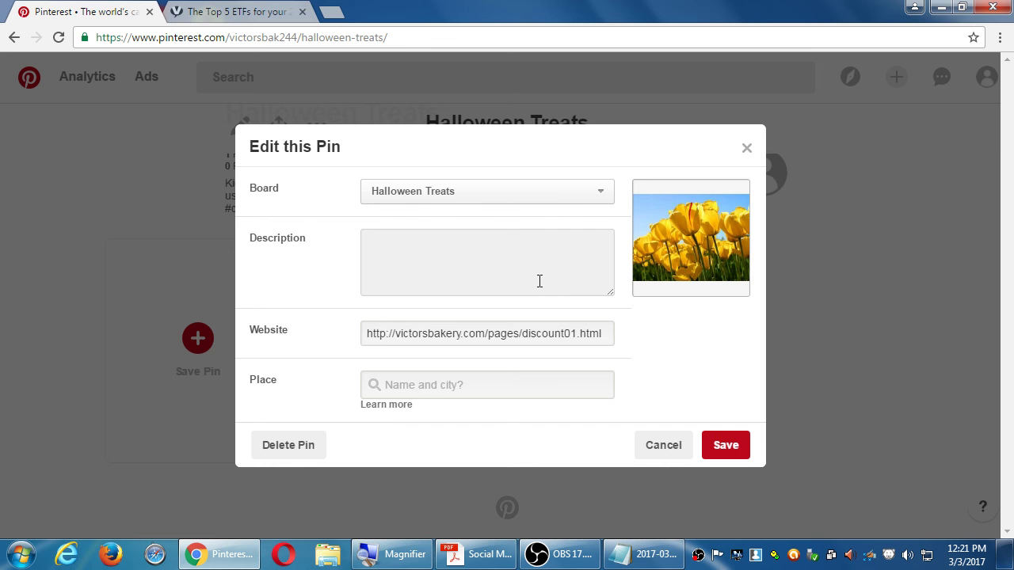
click(387, 411)
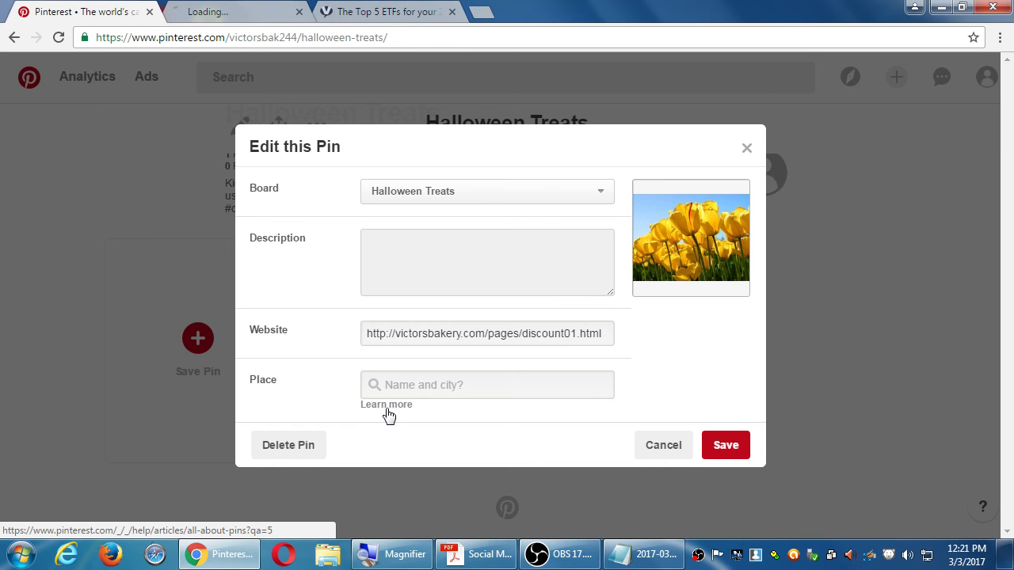
Step: Read Types of Pins in All about Pins, then return to the tulip pin's Place field
click(218, 11)
scroll(177, 211, down, 3)
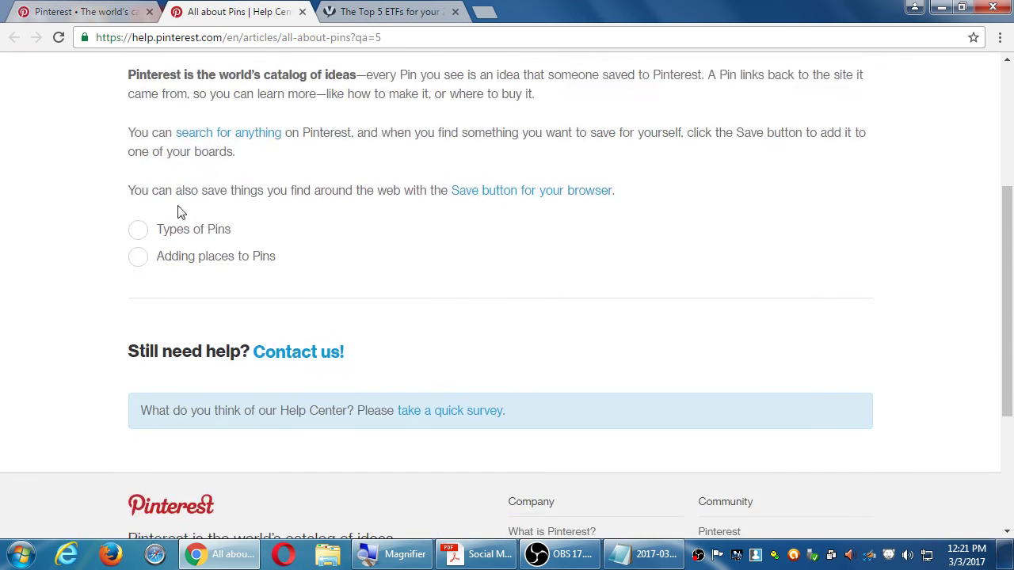
scroll(267, 312, up, 3)
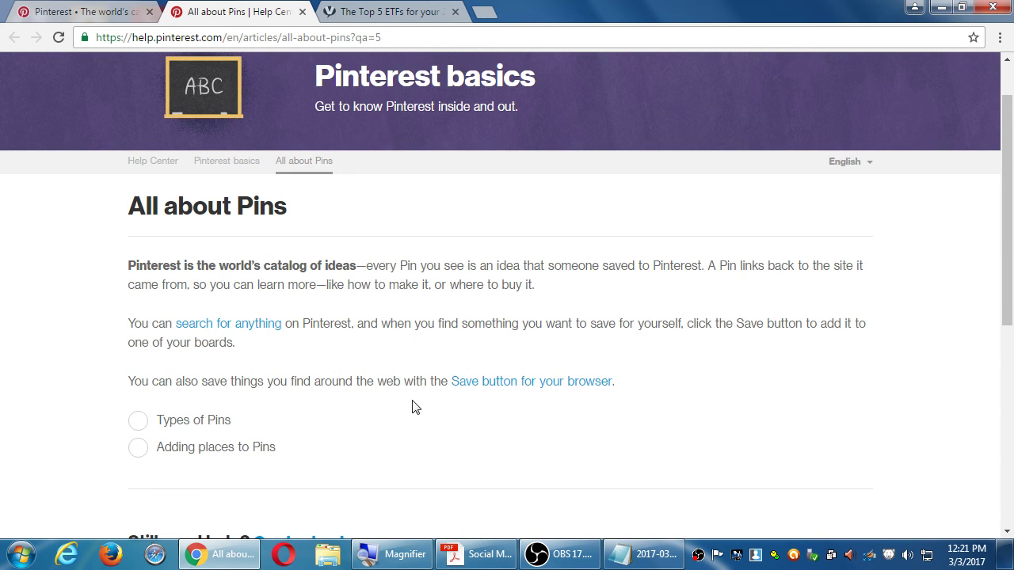
scroll(406, 405, down, 1)
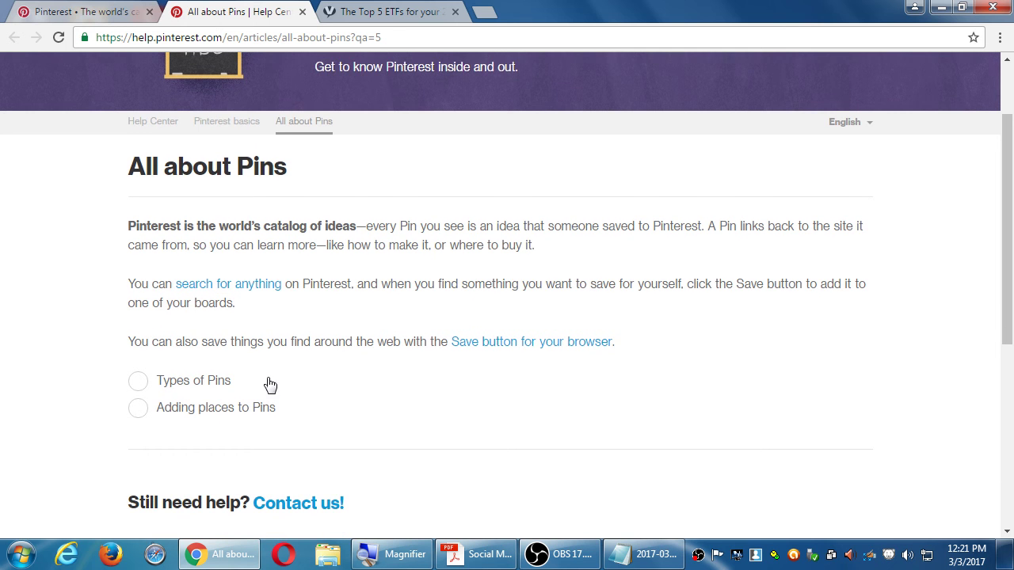
click(208, 383)
scroll(389, 398, down, 4)
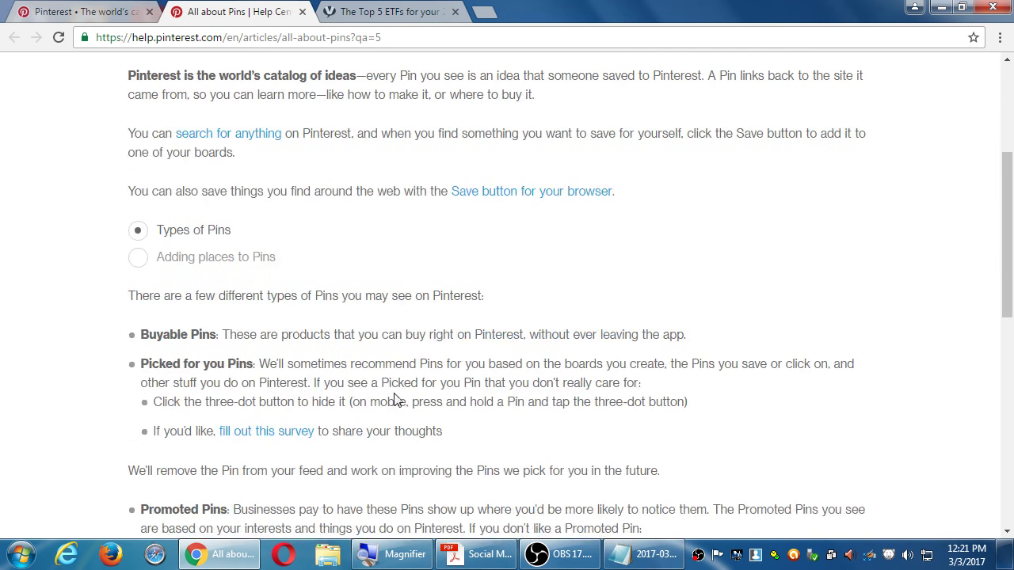
scroll(279, 381, down, 4)
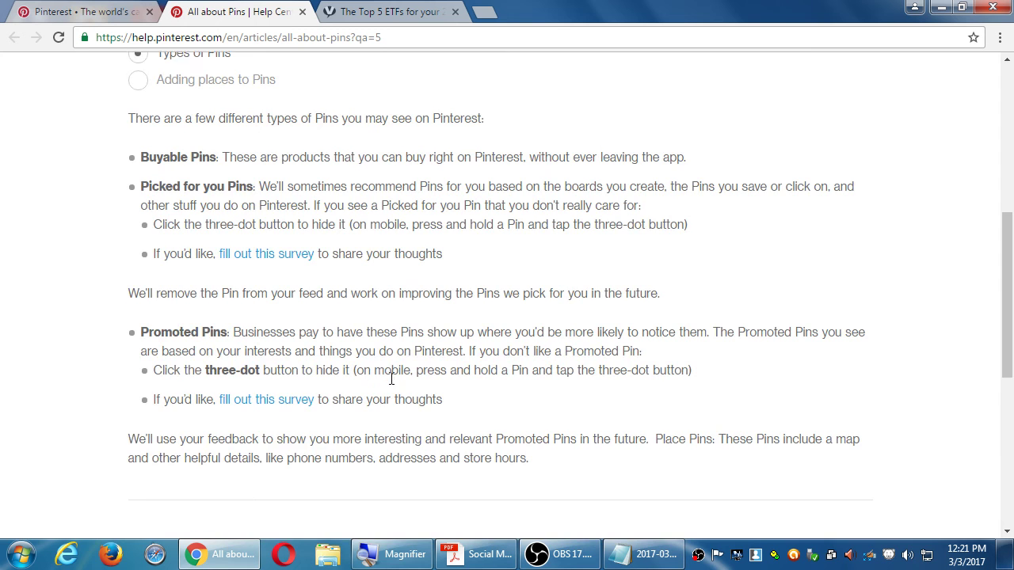
scroll(391, 378, down, 2)
scroll(272, 385, down, 2)
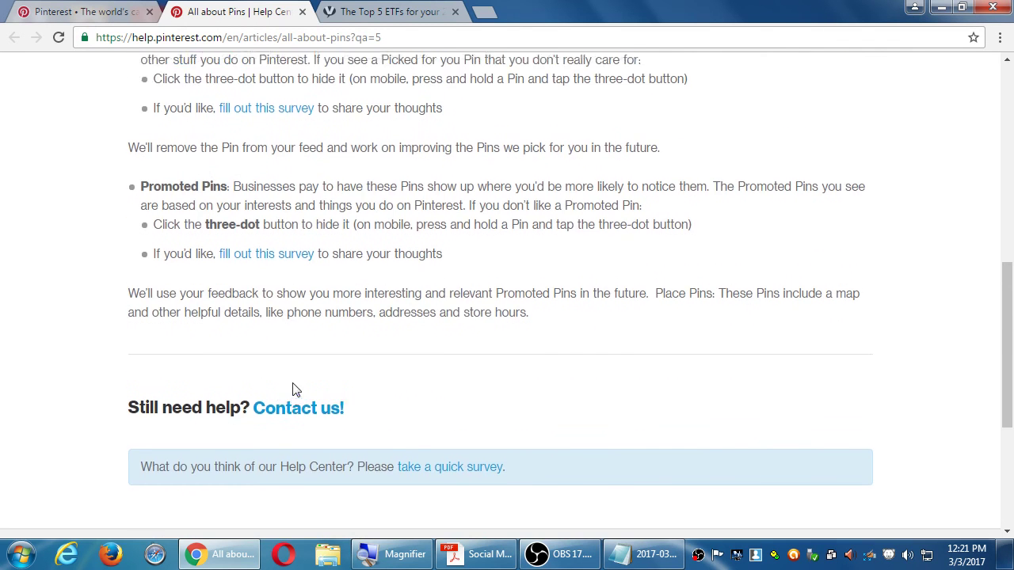
scroll(293, 390, up, 10)
click(119, 14)
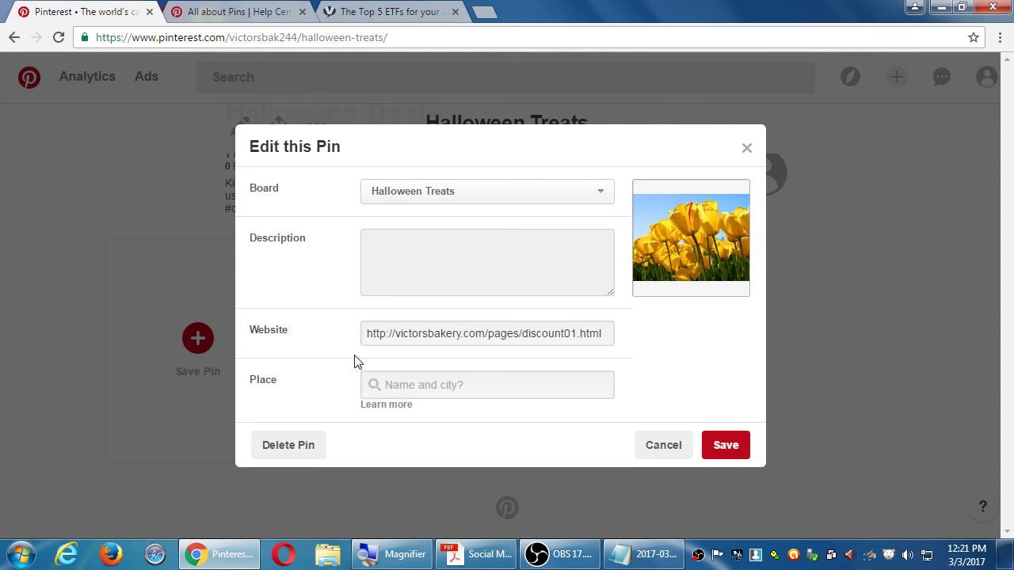
click(435, 383)
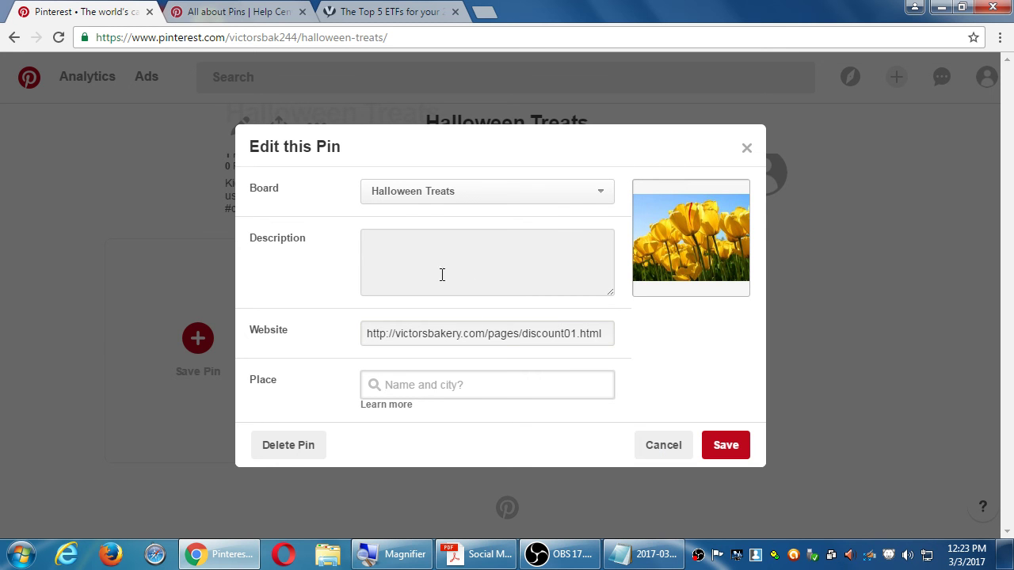
Step: Enter 'Old family recipe.' as the pin description, with '#healthy #diy' on the line below
click(546, 261)
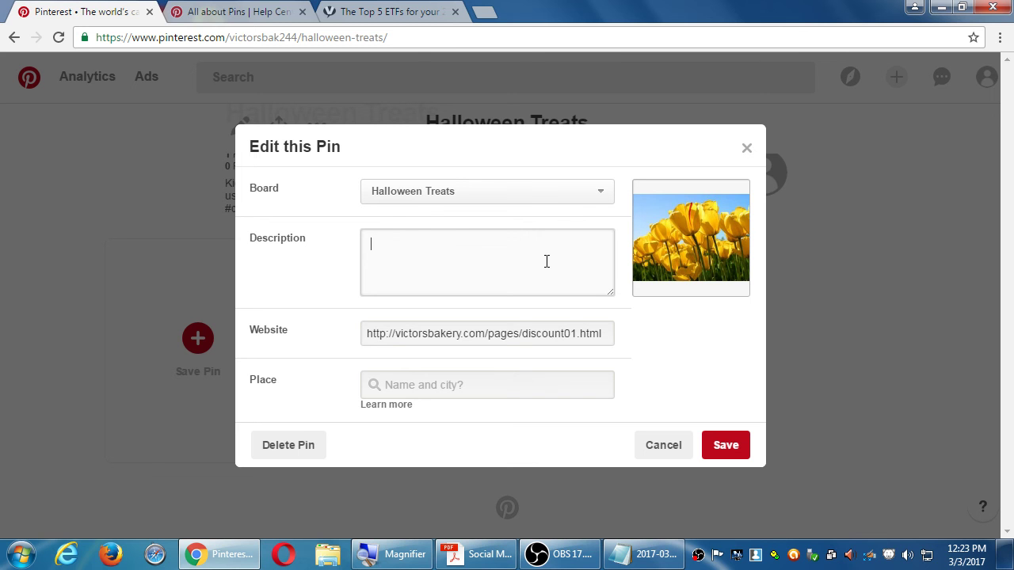
text(oLD)
key(BackSpace)
key(BackSpace)
key(BackSpace)
text(Old family recipe.)
key(Return)
text(#healt)
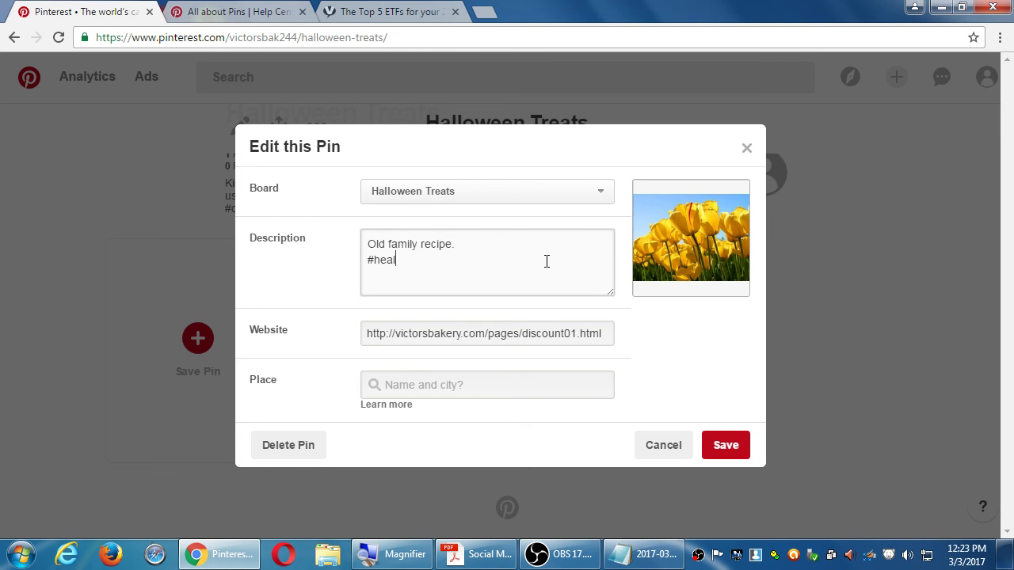
text(hy #diy)
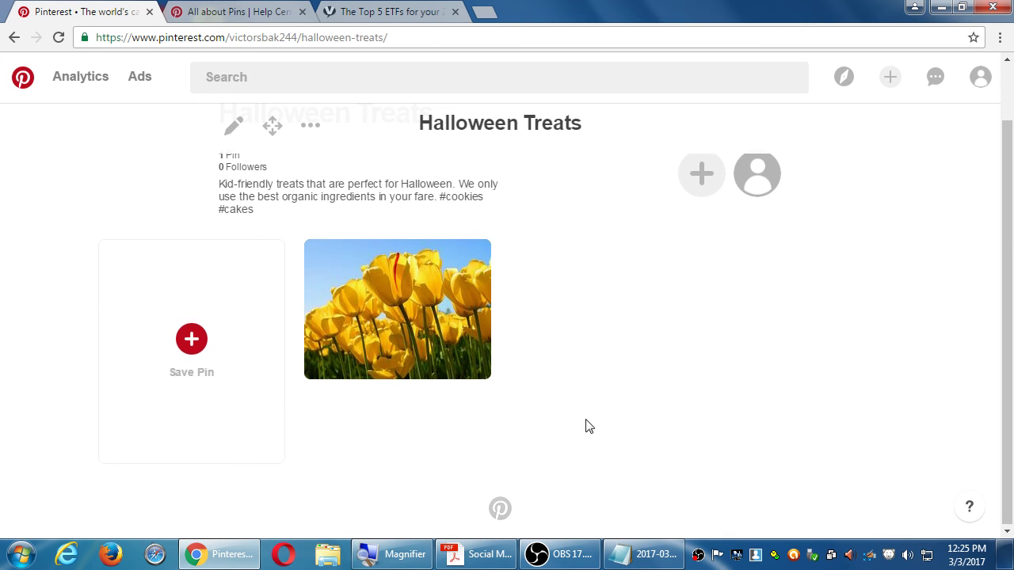
scroll(587, 423, up, 1)
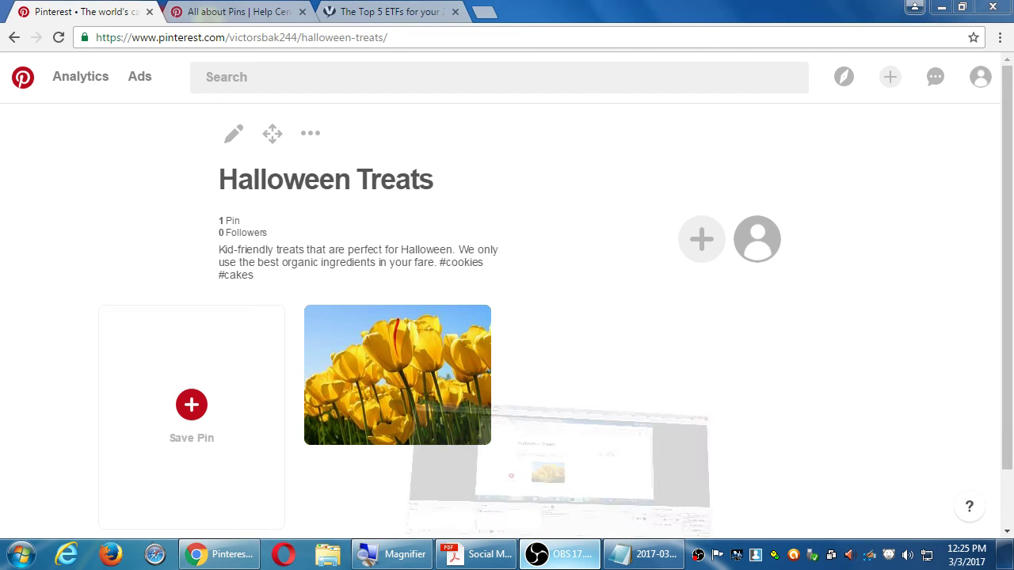
click(559, 553)
click(558, 554)
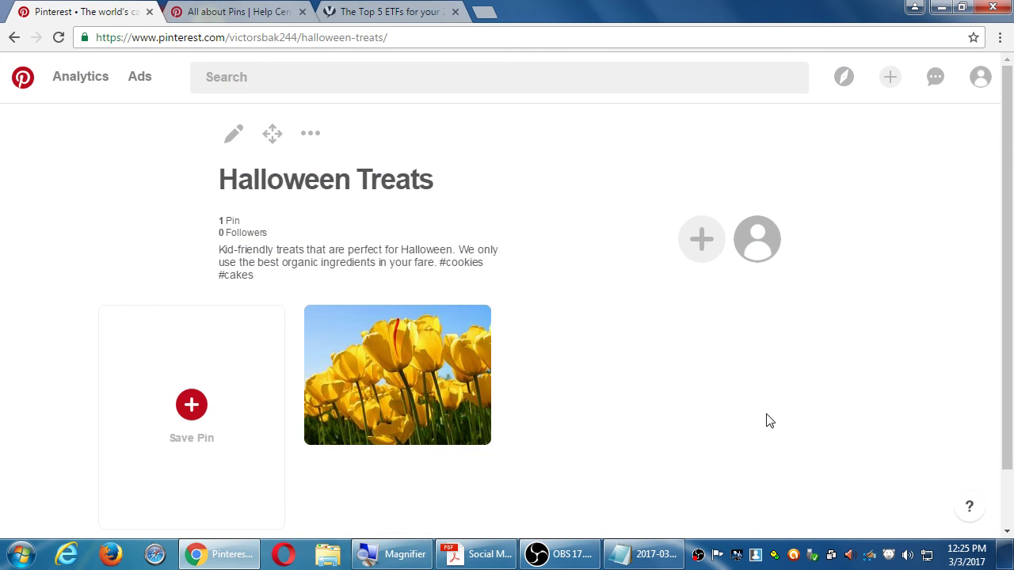